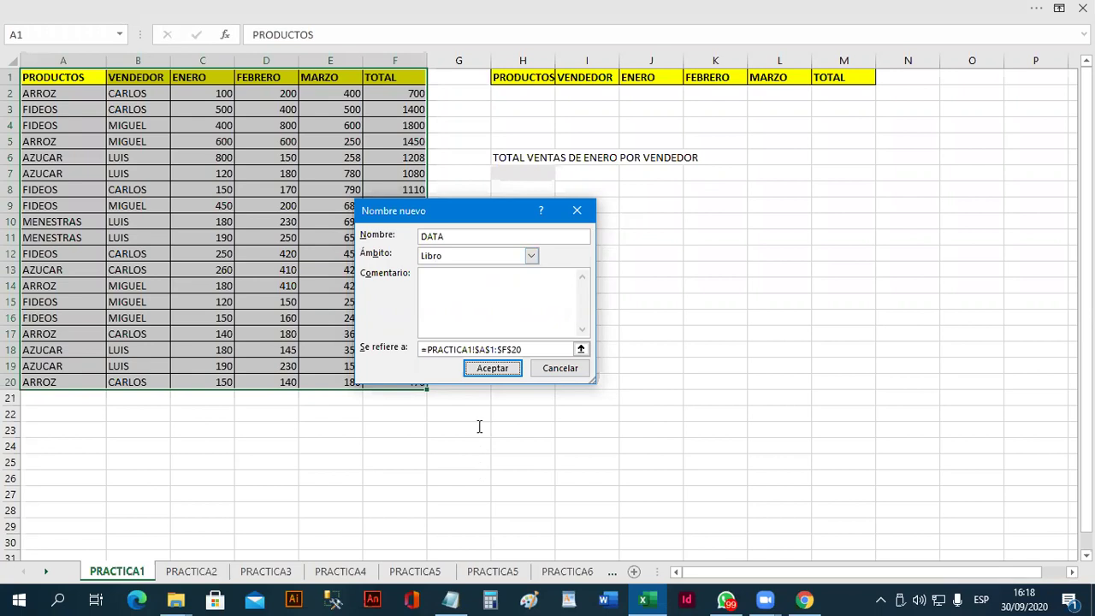
# Step: Define the workbook-level name DATA for the product table A1:F20 and reselect the range to check the name
pyautogui.moveTo(479, 211); pyautogui.dragTo(611, 204)
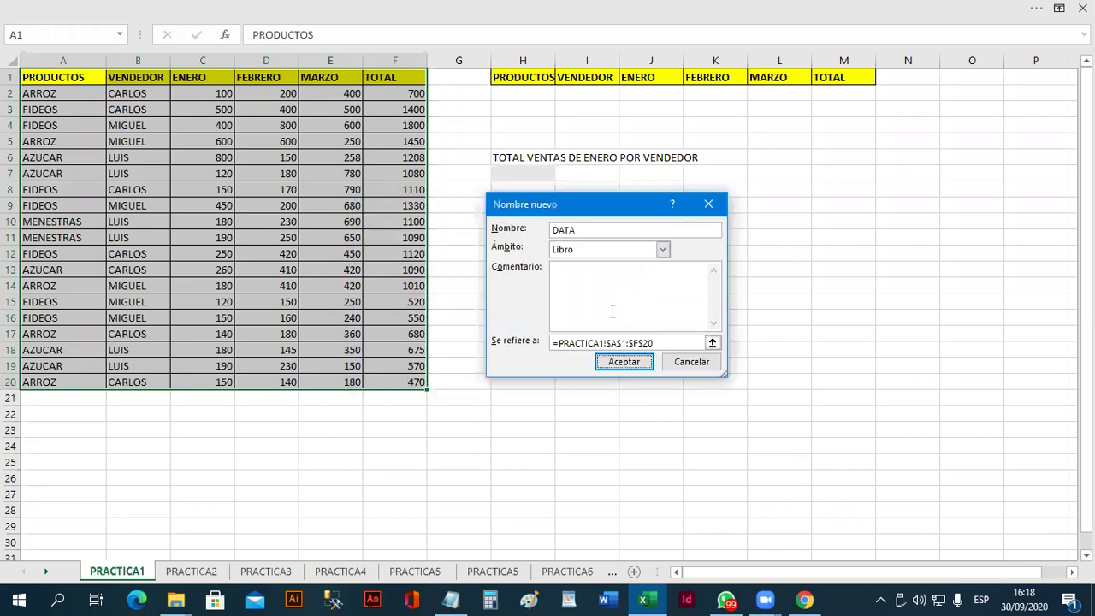
pyautogui.click(623, 362)
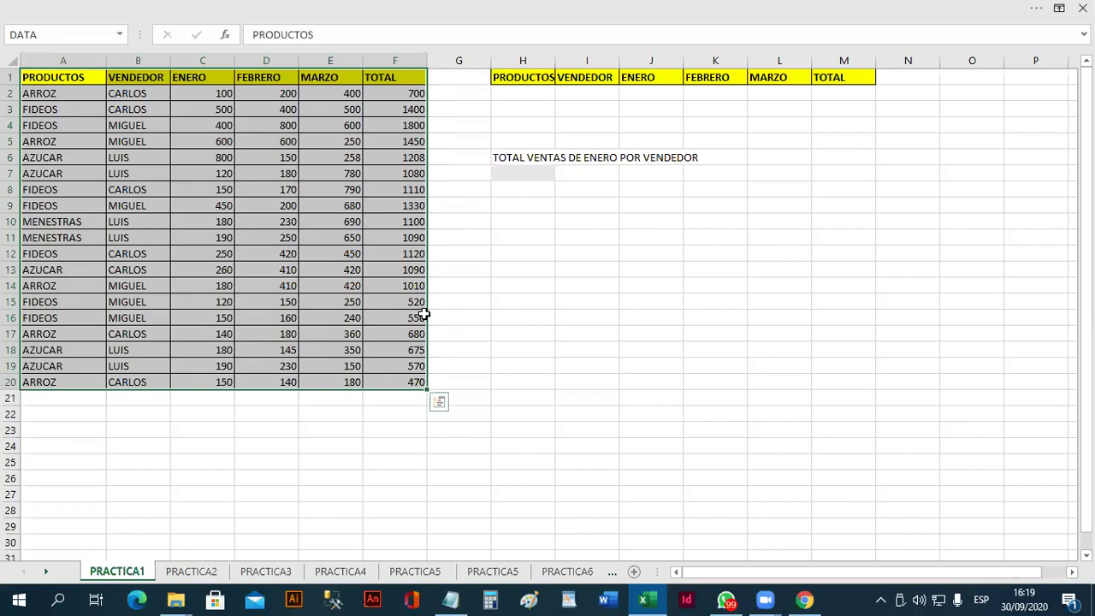
pyautogui.click(519, 251)
pyautogui.moveTo(70, 80); pyautogui.dragTo(379, 370)
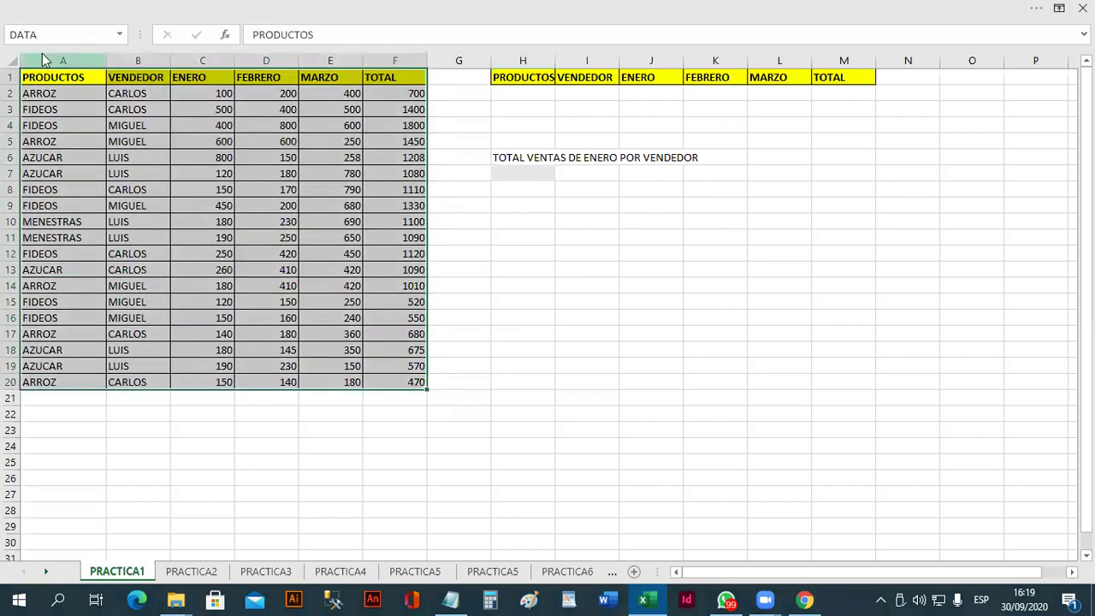
pyautogui.click(96, 120)
pyautogui.moveTo(66, 79); pyautogui.dragTo(398, 381)
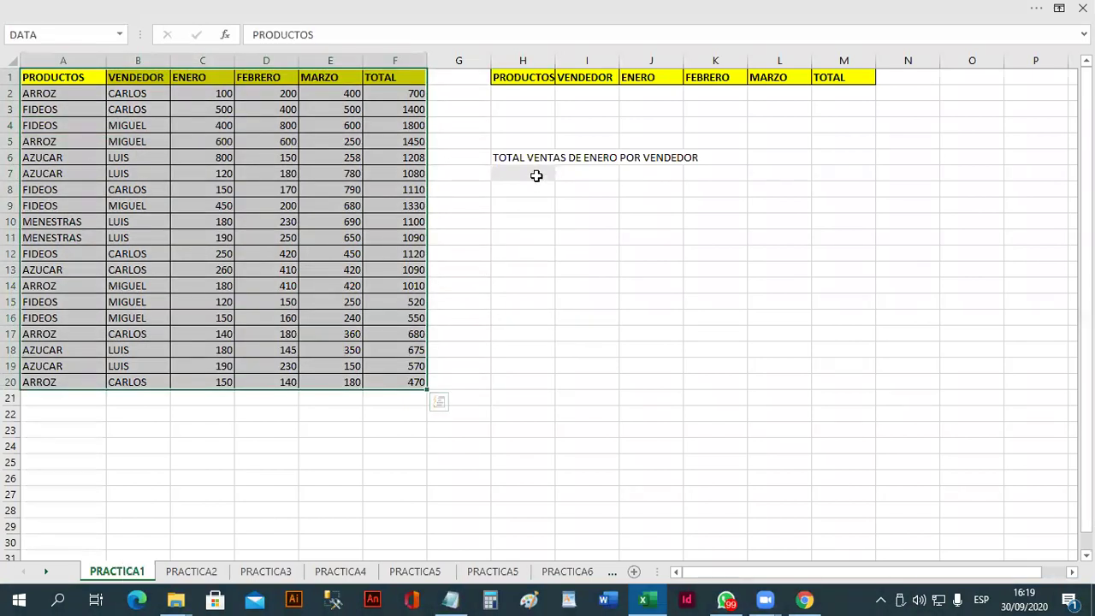
# Step: Compare the header row of the DATA table with the criteria headers and blank row in H1:M2
pyautogui.click(535, 176)
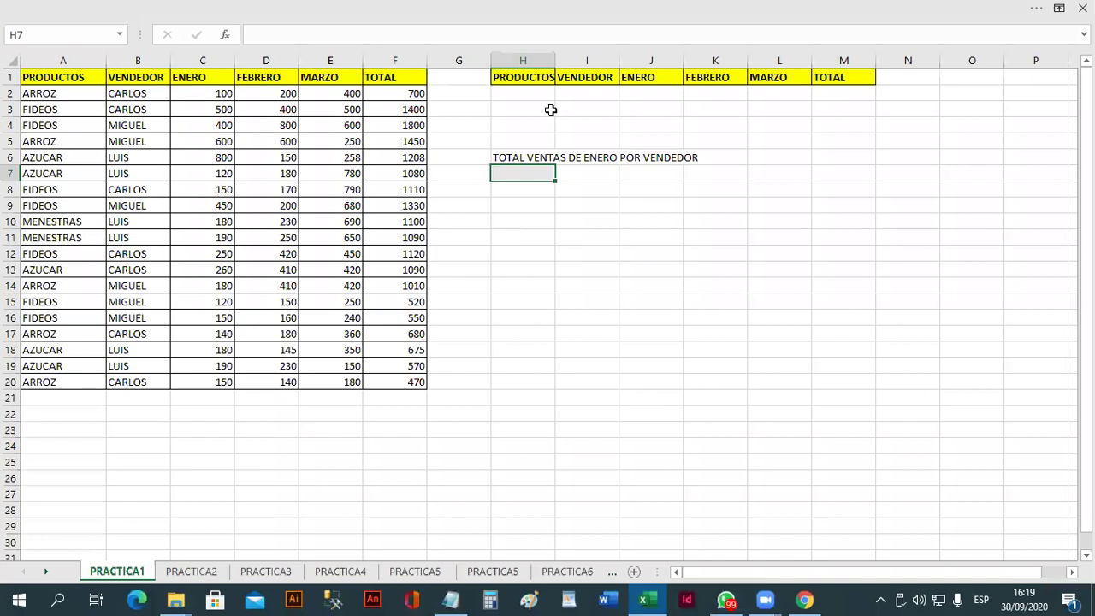
pyautogui.moveTo(523, 81); pyautogui.dragTo(844, 92)
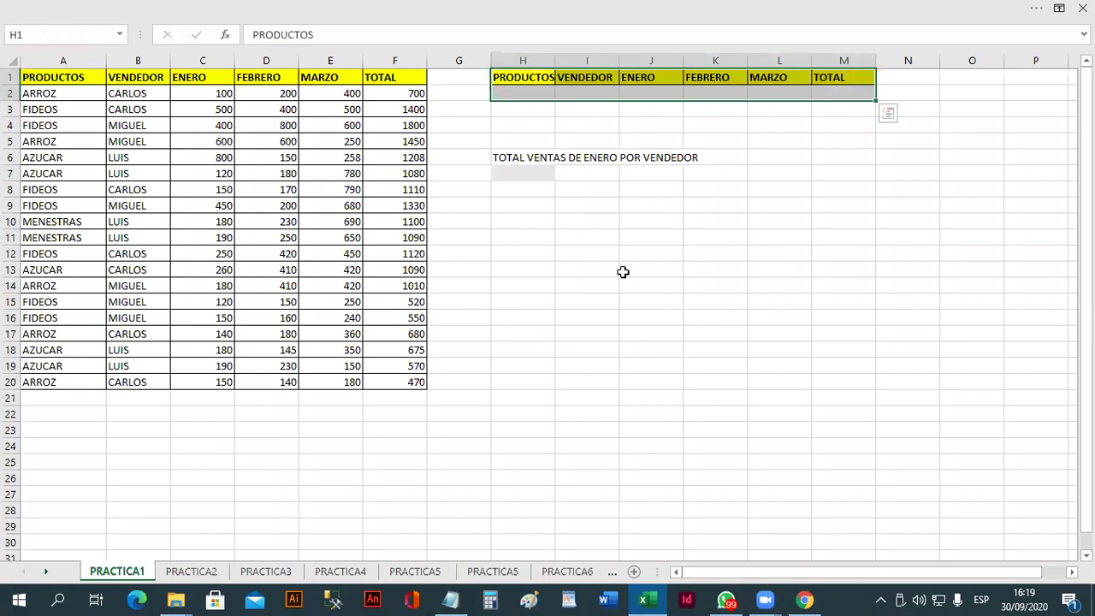
pyautogui.moveTo(70, 84); pyautogui.dragTo(410, 382)
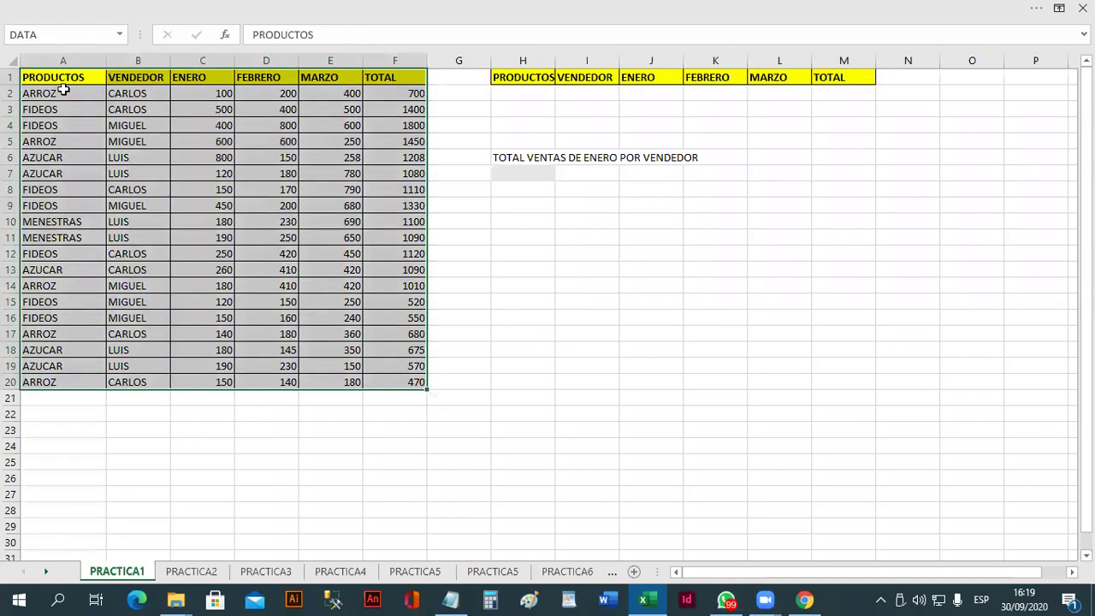
pyautogui.moveTo(41, 82); pyautogui.dragTo(384, 78)
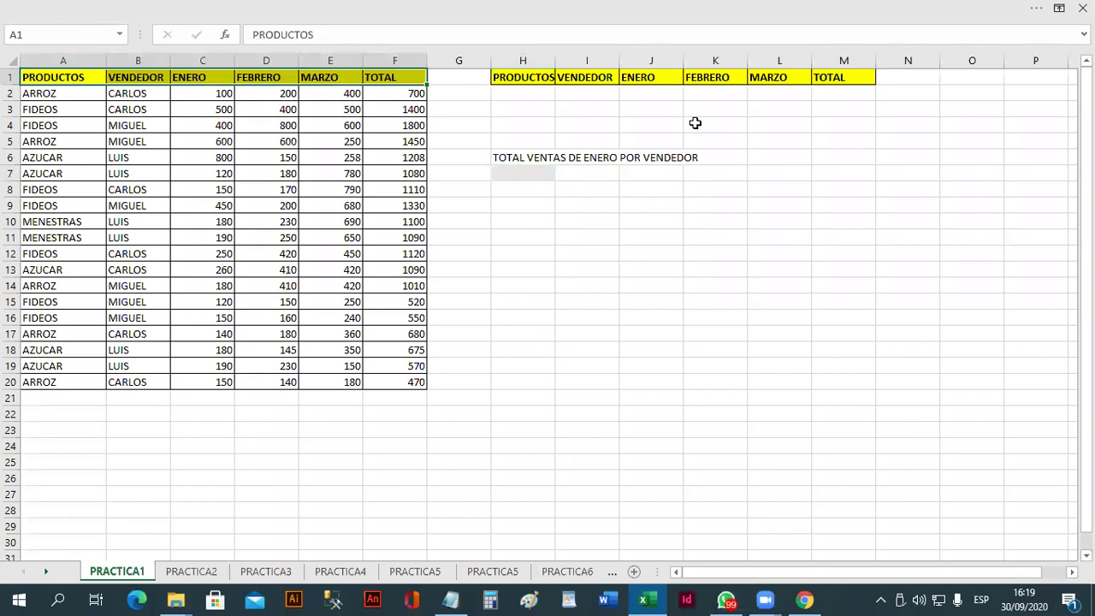
pyautogui.click(676, 226)
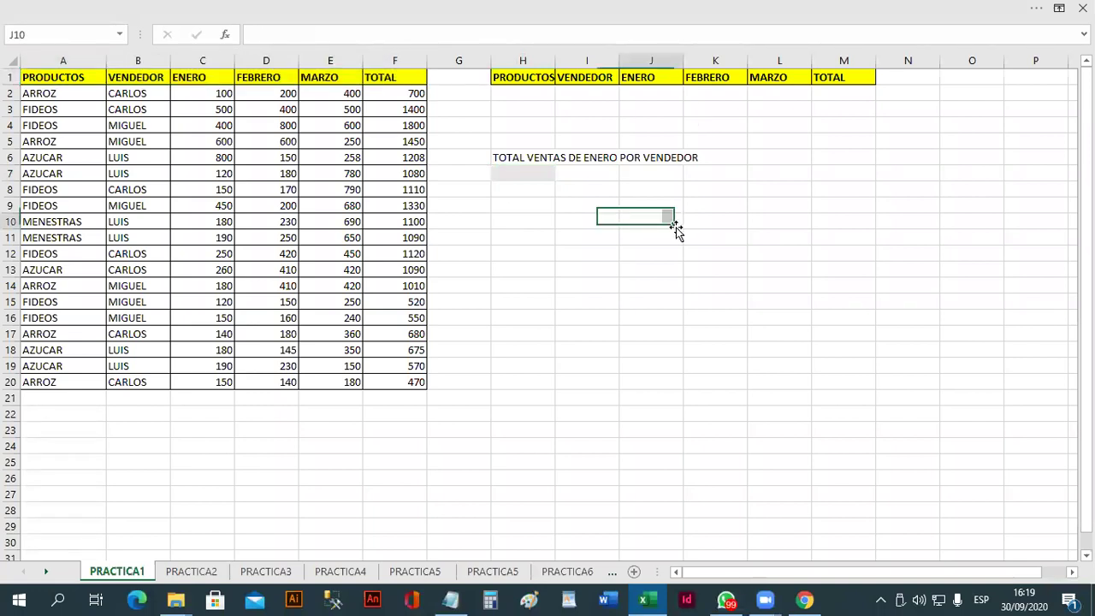
pyautogui.moveTo(65, 77); pyautogui.dragTo(394, 75)
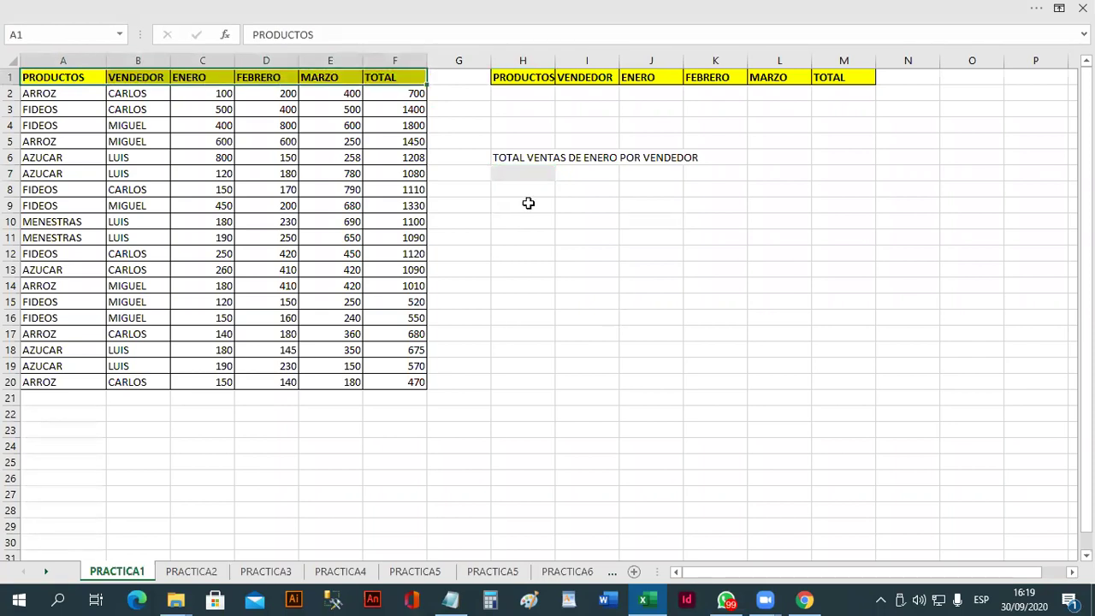
pyautogui.click(535, 173)
pyautogui.moveTo(536, 81); pyautogui.dragTo(842, 95)
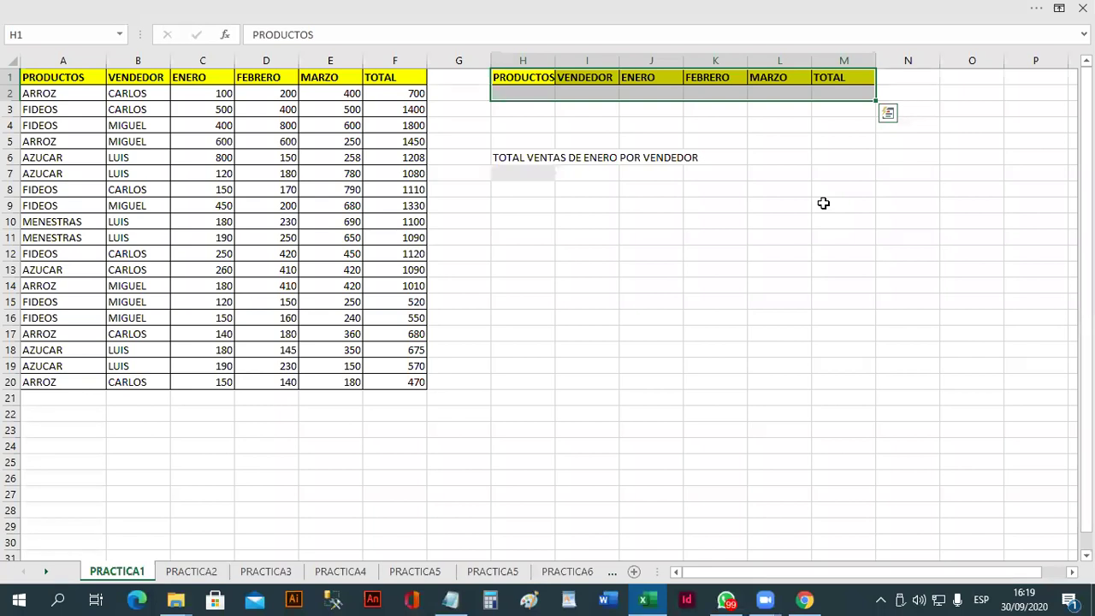
# Step: Enter the vendor name from B2 as the criterion under VENDEDOR in cell I2
pyautogui.click(526, 175)
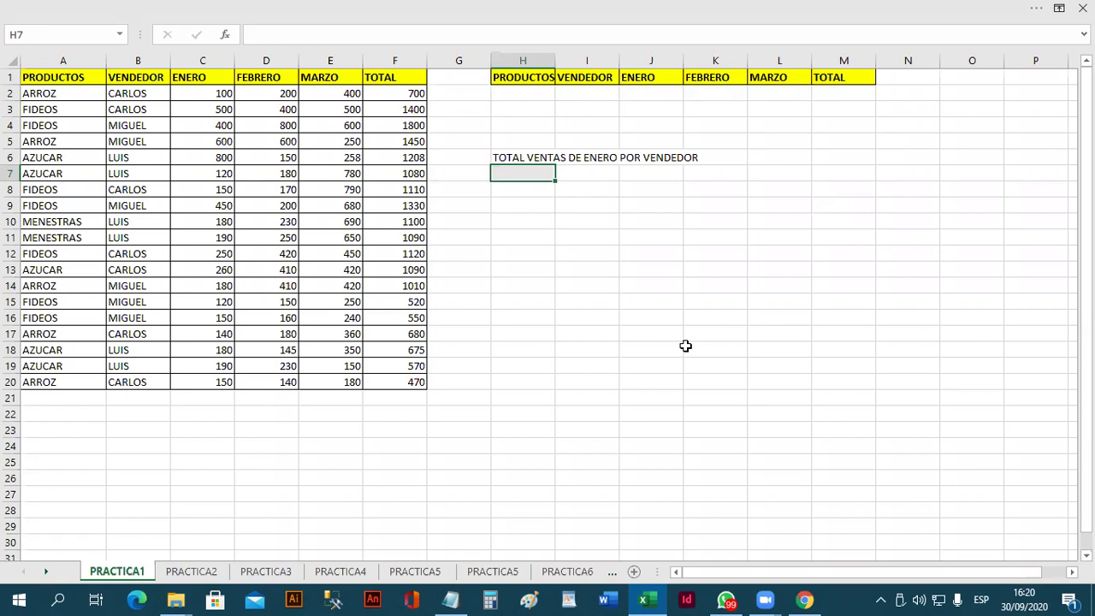
pyautogui.press('Up')
pyautogui.press('Up')
pyautogui.press('Up')
pyautogui.press('Up')
pyautogui.press('Up')
pyautogui.press('Right')
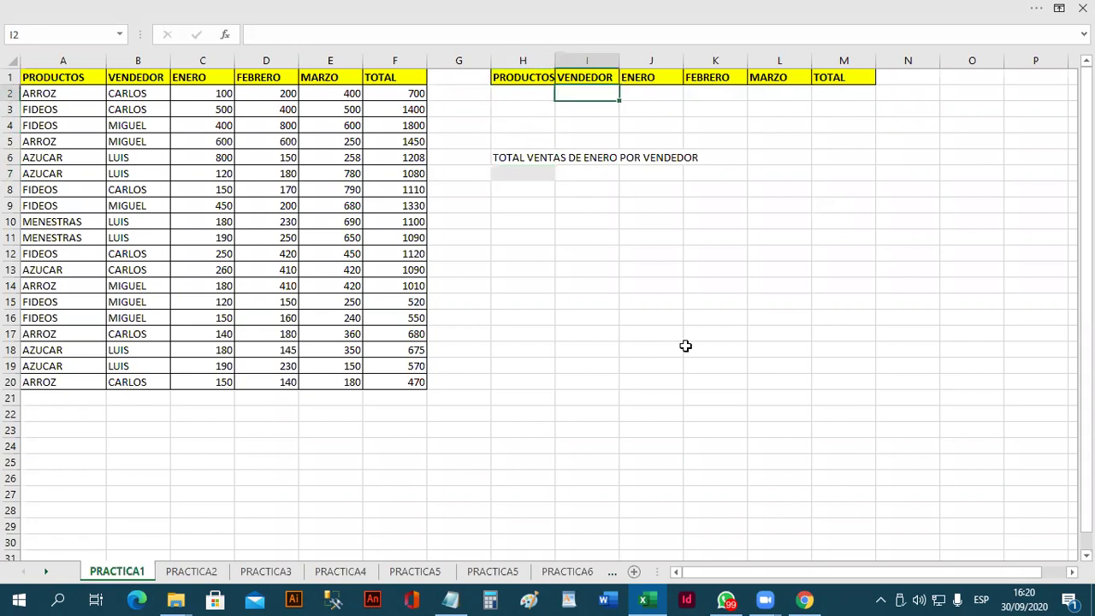
pyautogui.write('CARLOS')
pyautogui.press('Return')
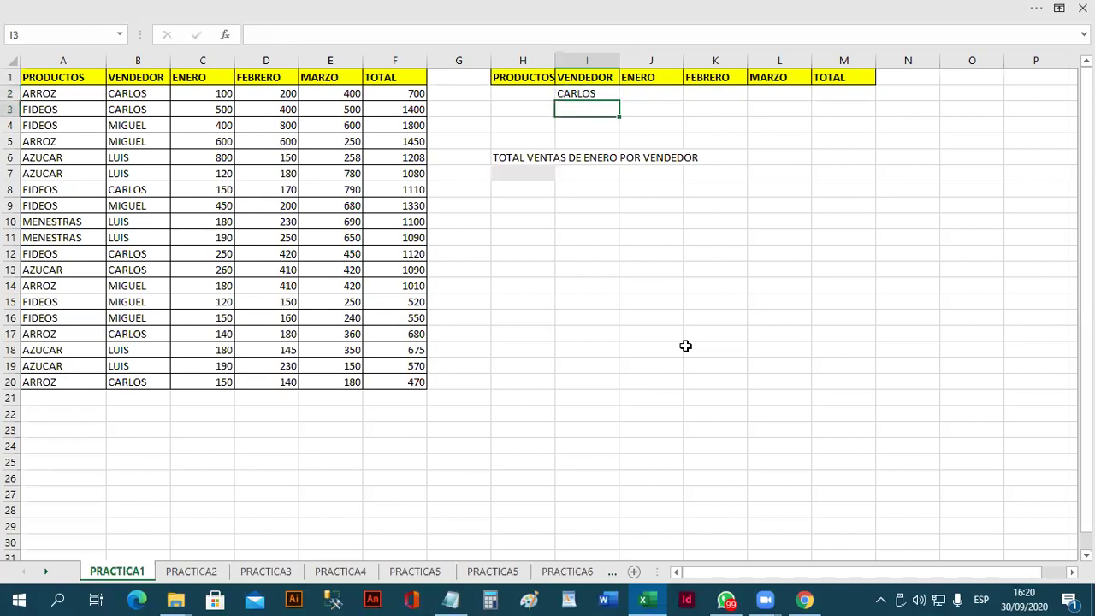
# Step: Start a BDSUMA formula in cell H7 with the DATA range as its database argument
pyautogui.press('Down')
pyautogui.press('Down')
pyautogui.press('Down')
pyautogui.press('Down')
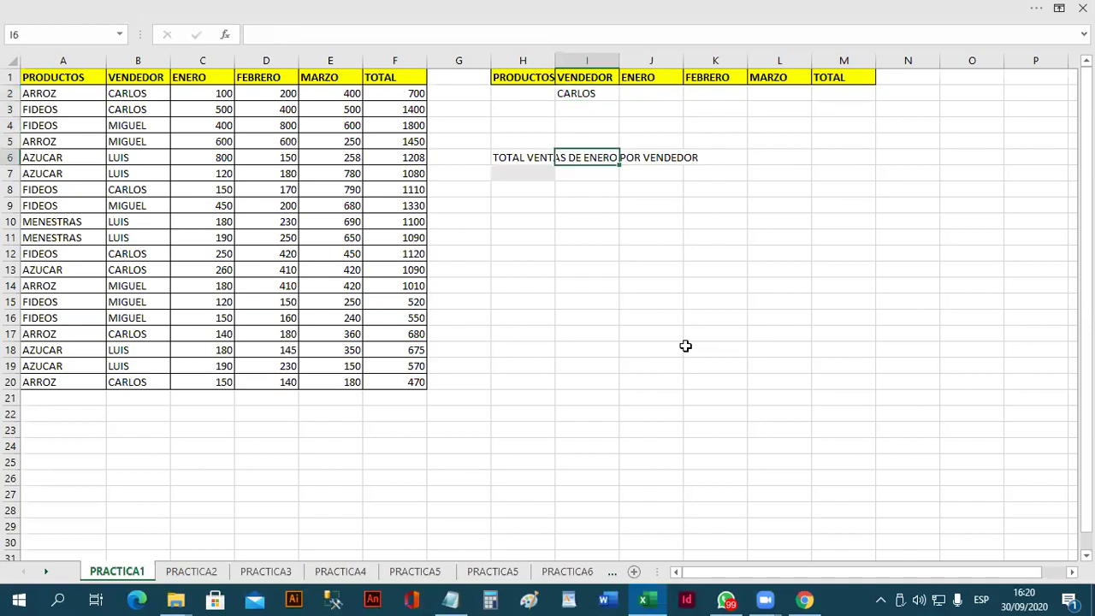
pyautogui.press('Left')
pyautogui.write('=')
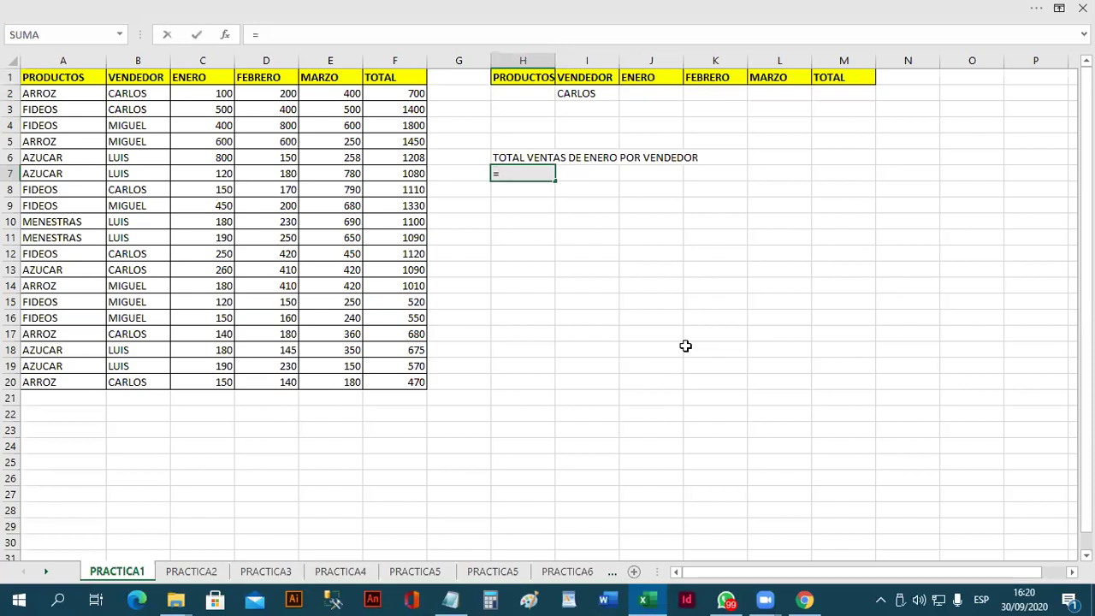
pyautogui.write('B')
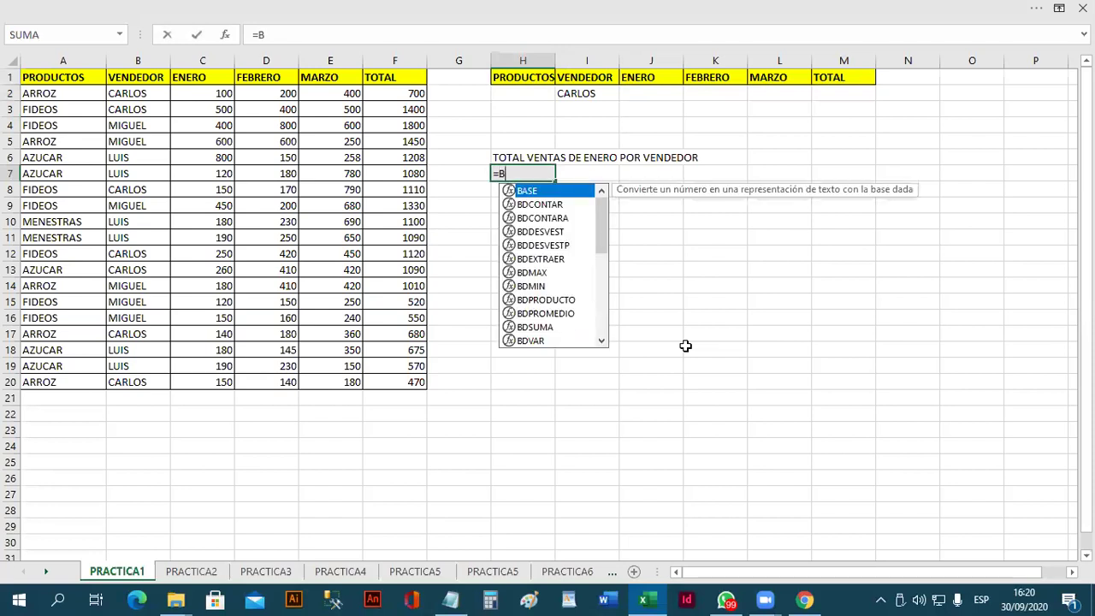
pyautogui.write('D')
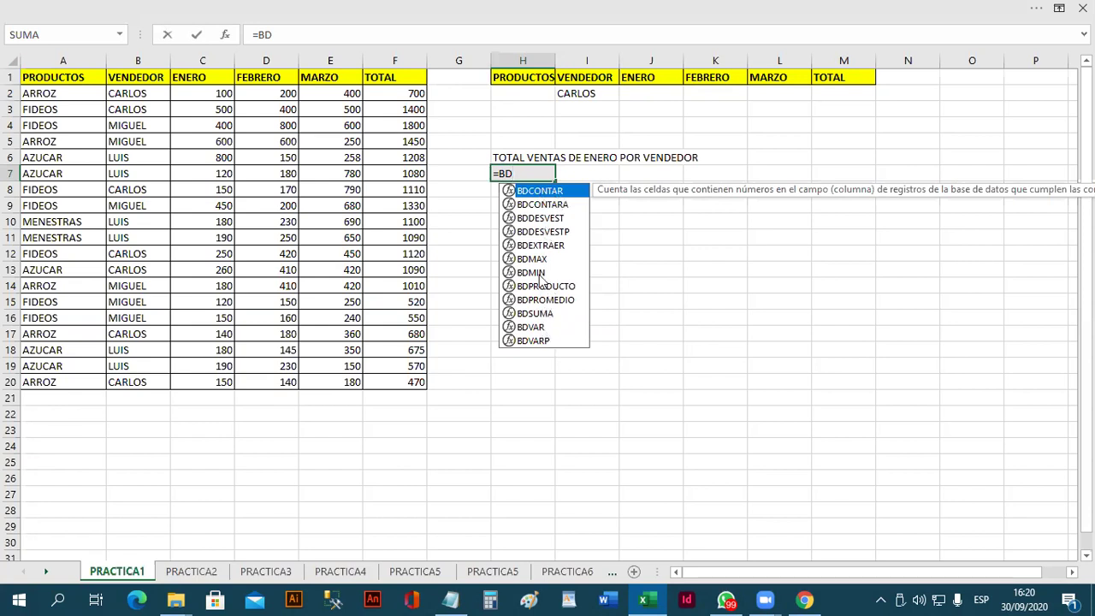
pyautogui.doubleClick(539, 313)
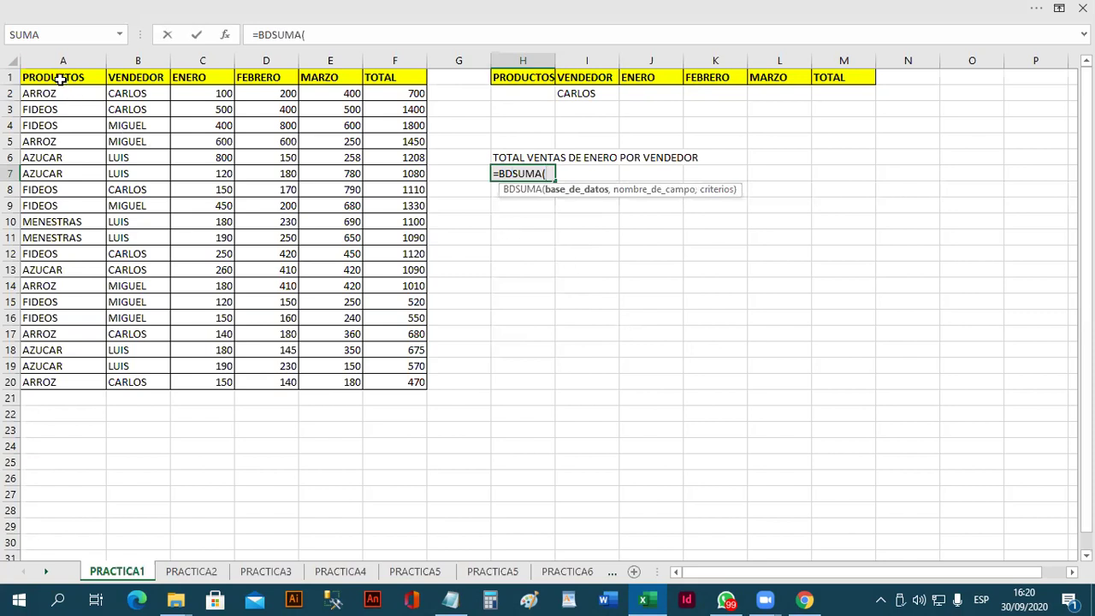
pyautogui.moveTo(60, 80); pyautogui.dragTo(377, 386)
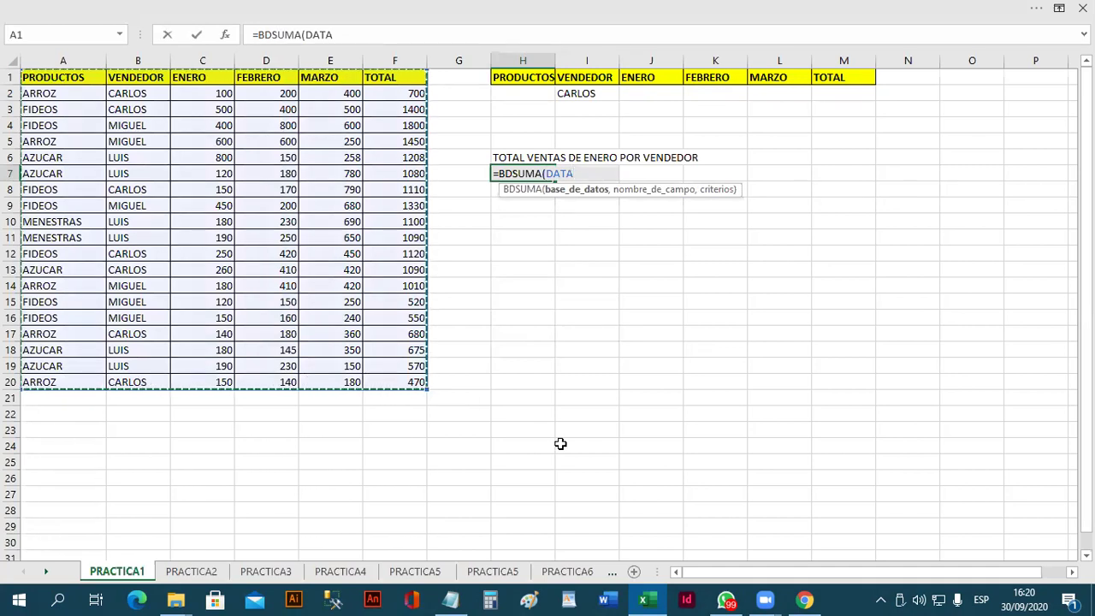
pyautogui.write(',')
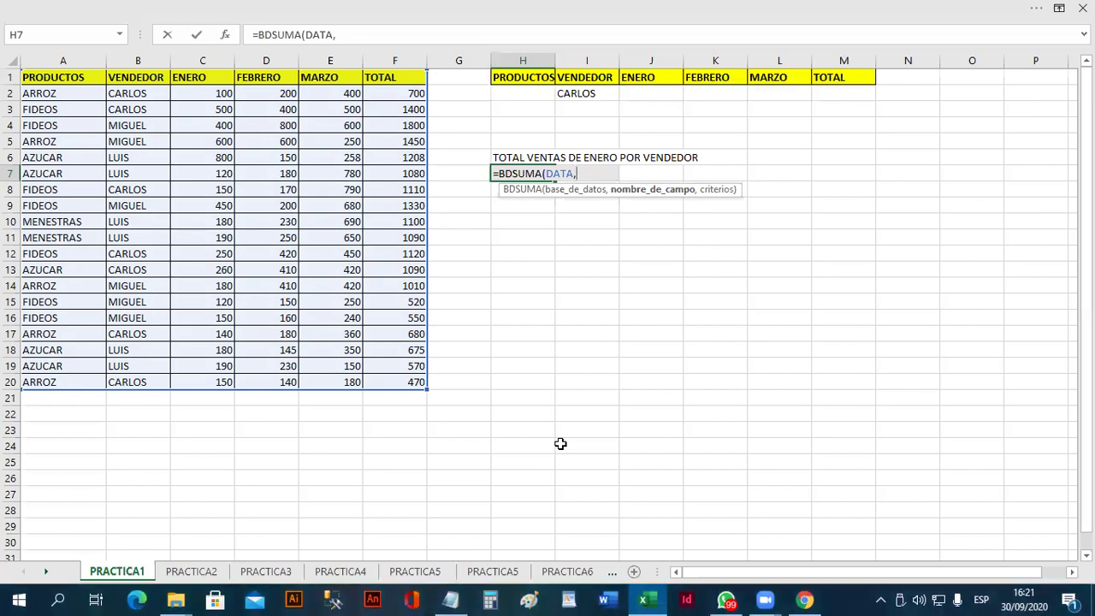
# Step: Add "ENERO" as the field name argument of the BDSUMA formula in H7
pyautogui.write('"')
pyautogui.write('TOTA')
pyautogui.press('BackSpace')
pyautogui.press('BackSpace')
pyautogui.press('BackSpace')
pyautogui.press('BackSpace')
pyautogui.write('ENERO')
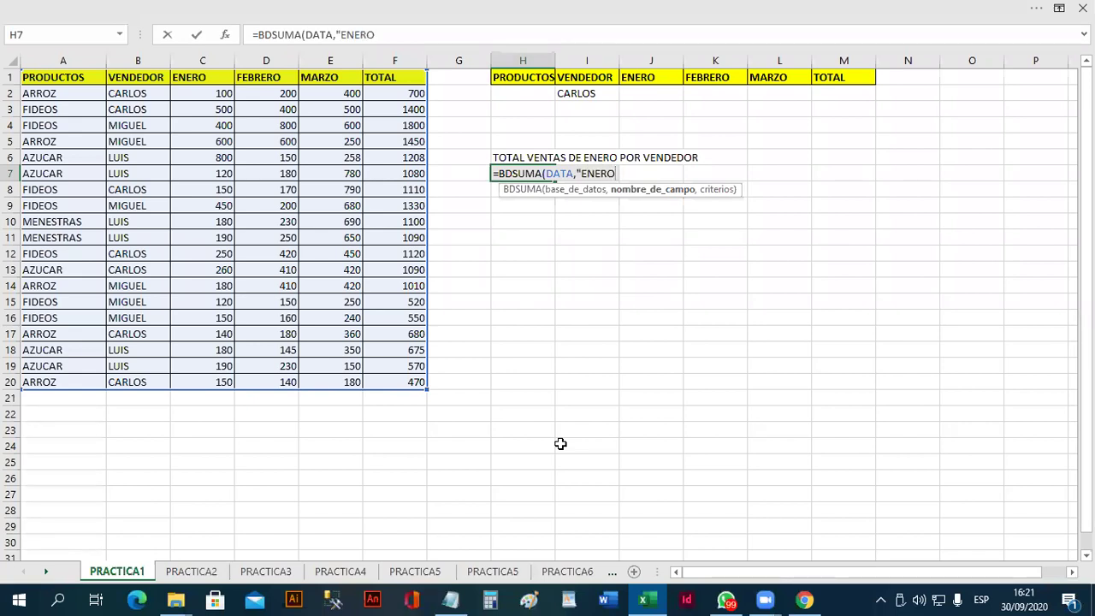
pyautogui.write('"')
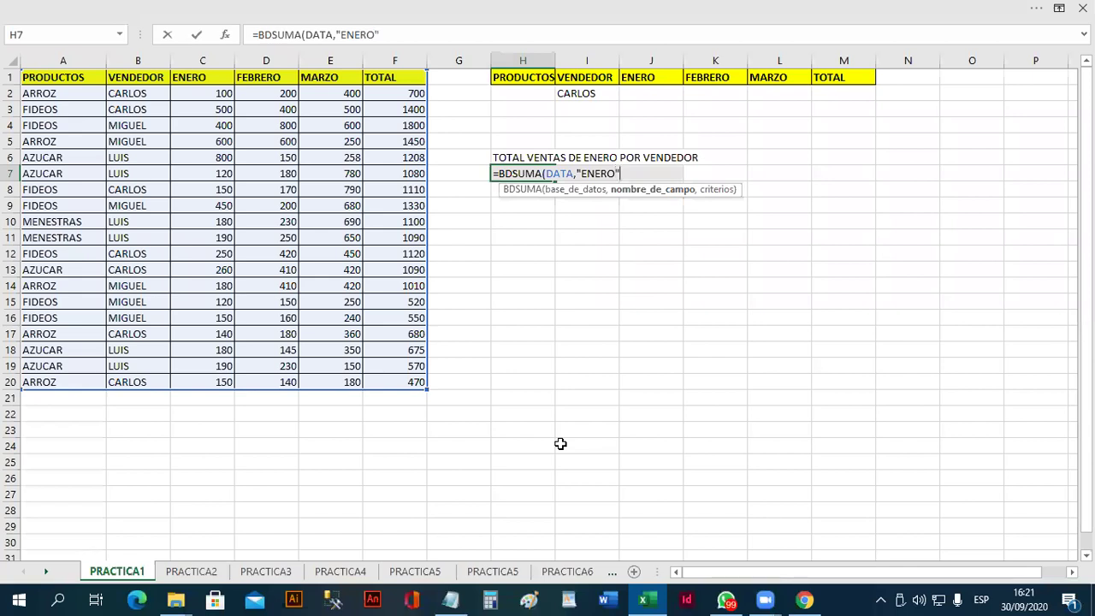
pyautogui.write(',')
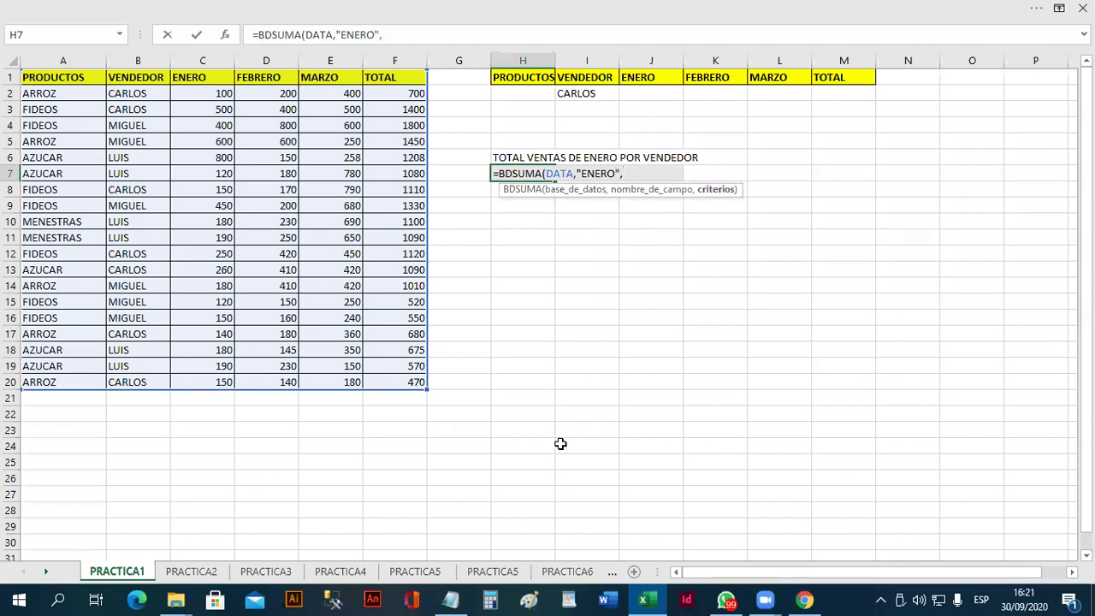
# Step: Complete the BDSUMA formula in H7 with I1:I2 as the criteria range
pyautogui.click(604, 81)
pyautogui.moveTo(604, 81); pyautogui.dragTo(603, 95)
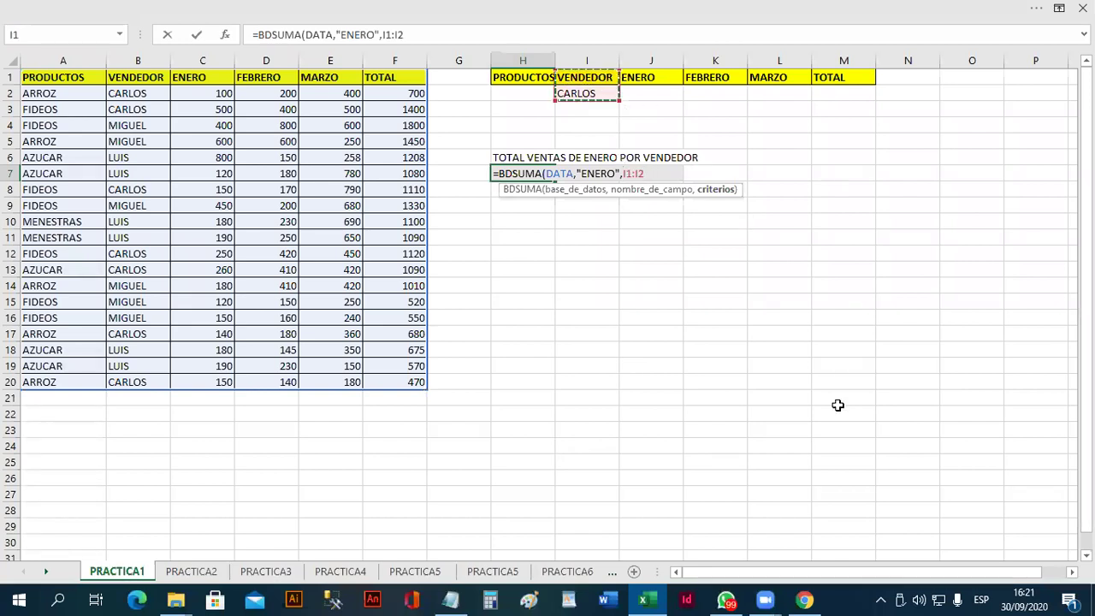
pyautogui.moveTo(513, 83); pyautogui.dragTo(839, 92)
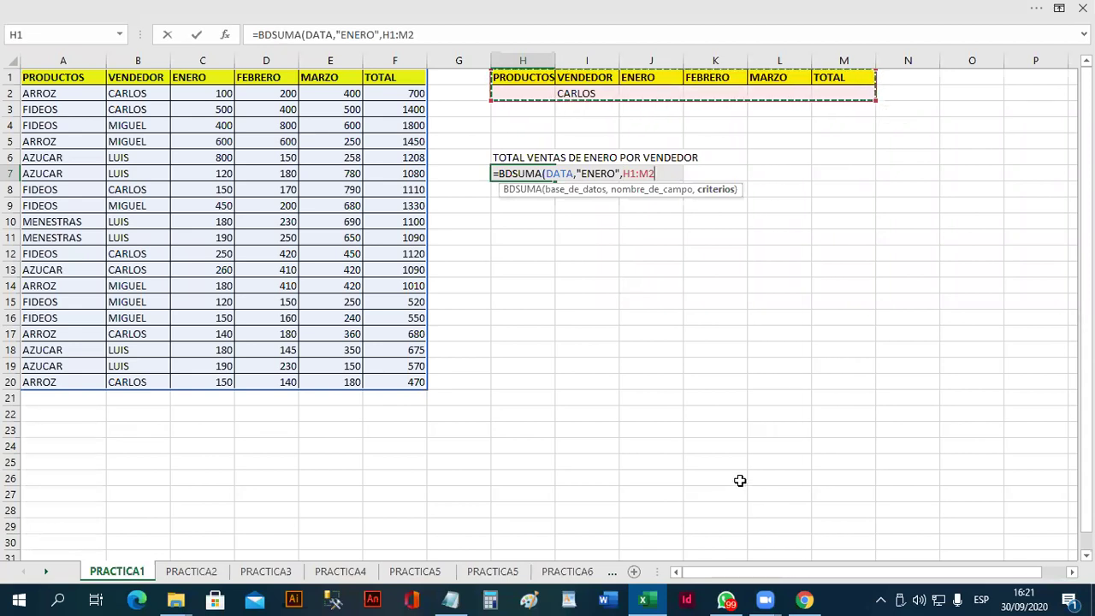
pyautogui.click(582, 80)
pyautogui.moveTo(583, 81); pyautogui.dragTo(586, 94)
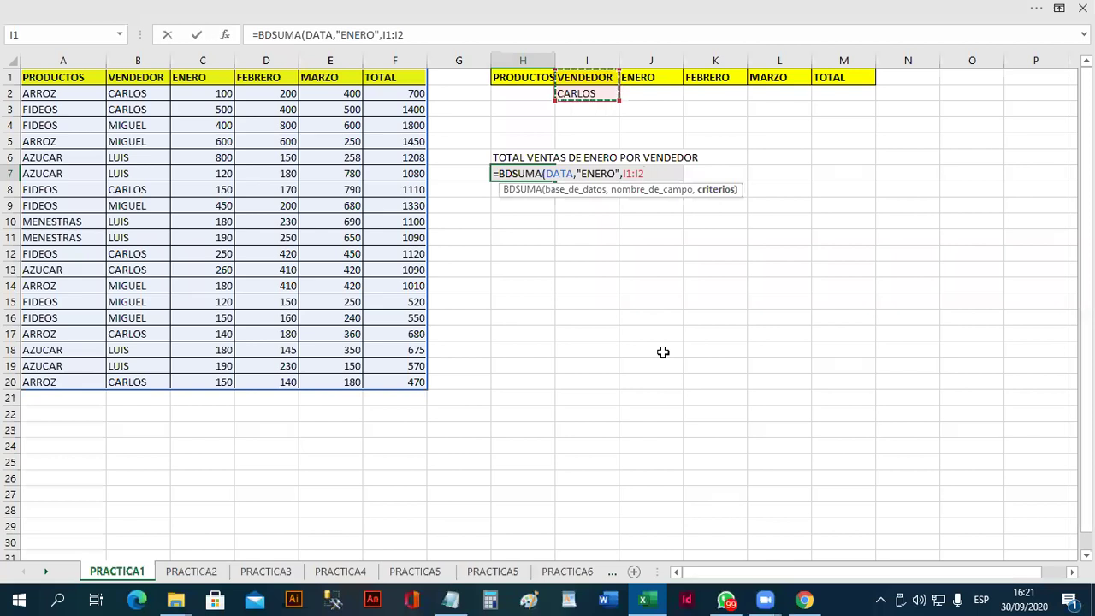
pyautogui.write(')')
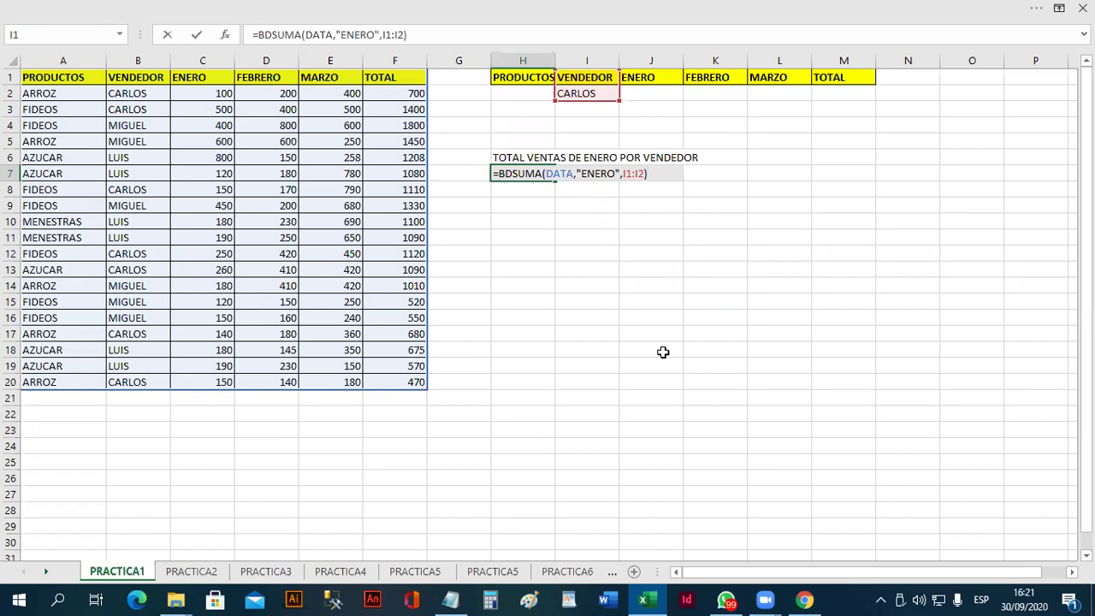
pyautogui.press('Return')
pyautogui.press('Up')
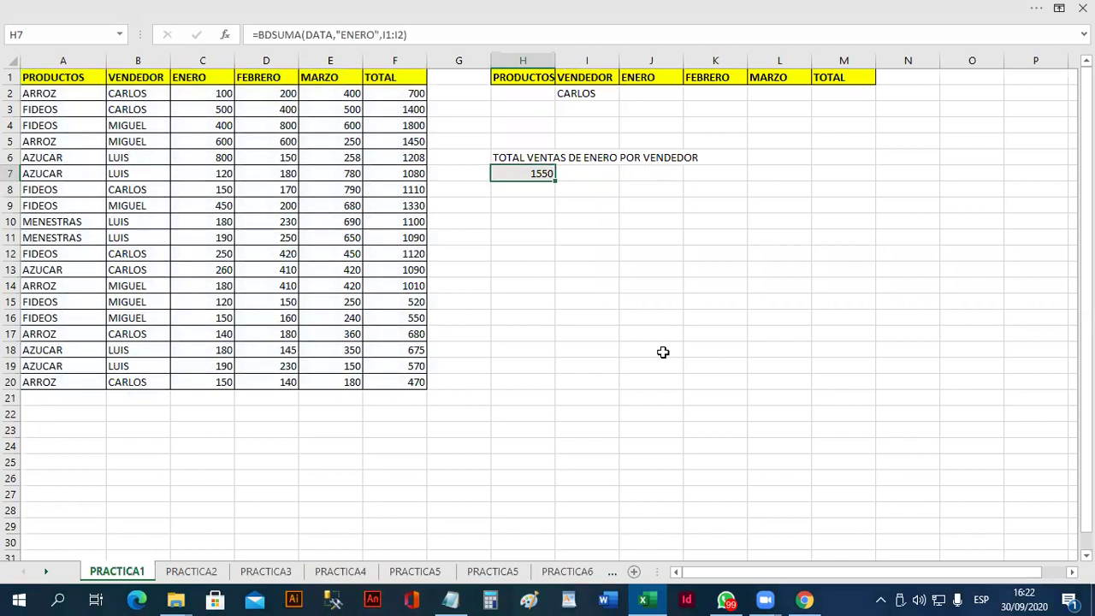
pyautogui.click(647, 383)
pyautogui.click(519, 304)
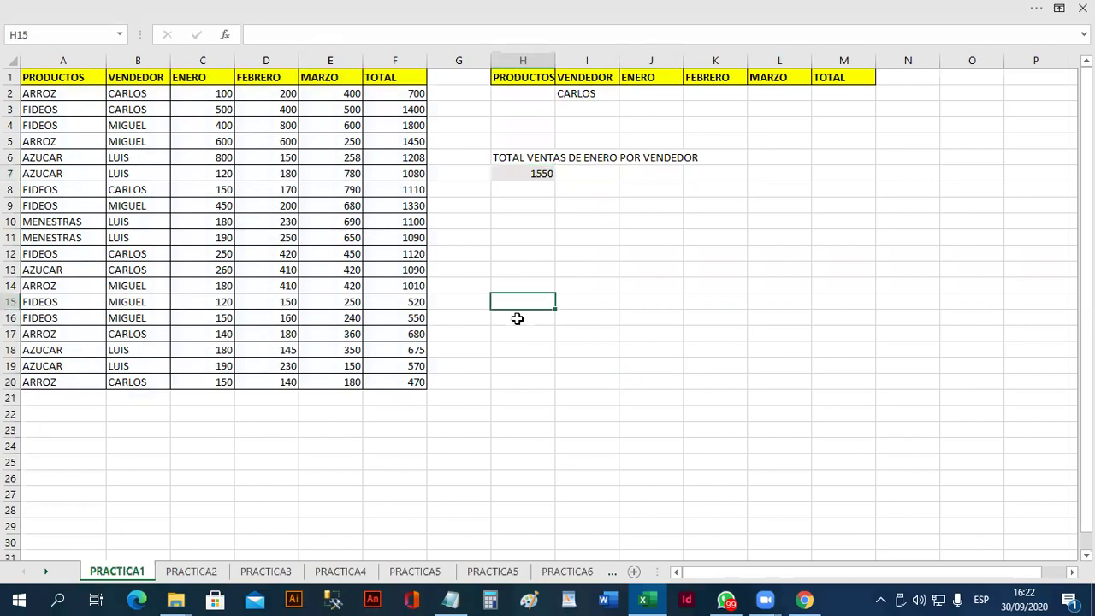
pyautogui.click(525, 329)
pyautogui.click(517, 271)
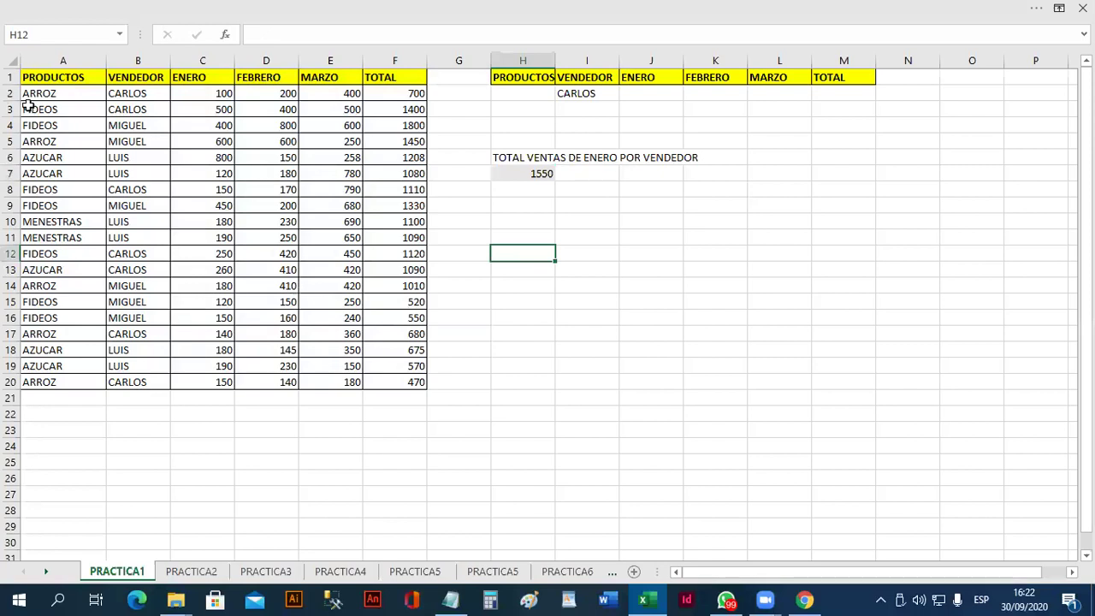
pyautogui.click(202, 96)
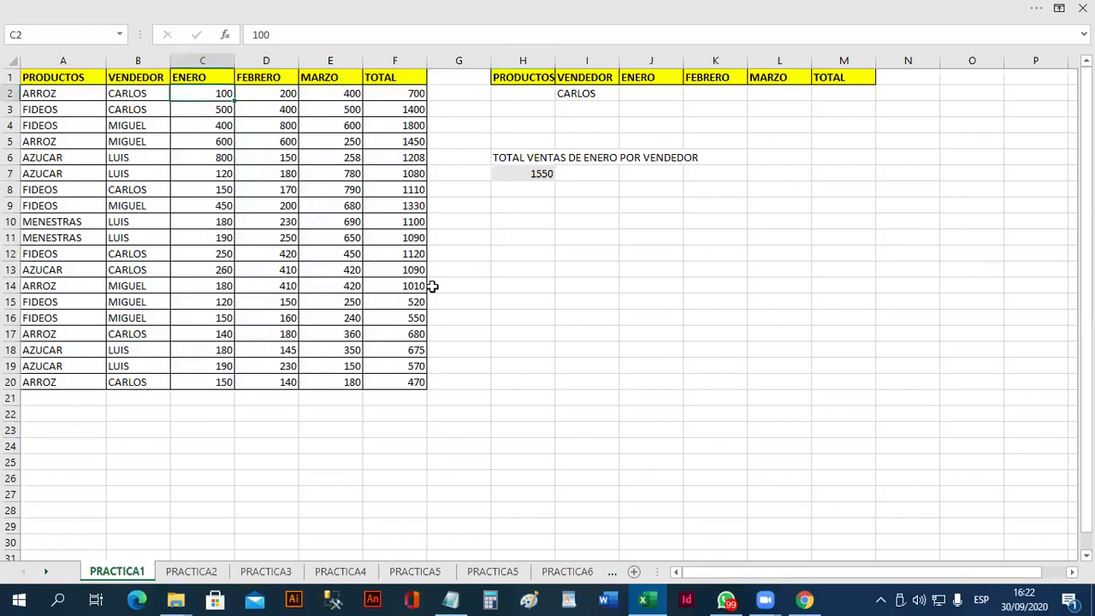
pyautogui.click(541, 258)
# Step: List the first three ENERO amounts of the vendor in I2 (100, 500 and 150) in H17:H19
pyautogui.click(541, 334)
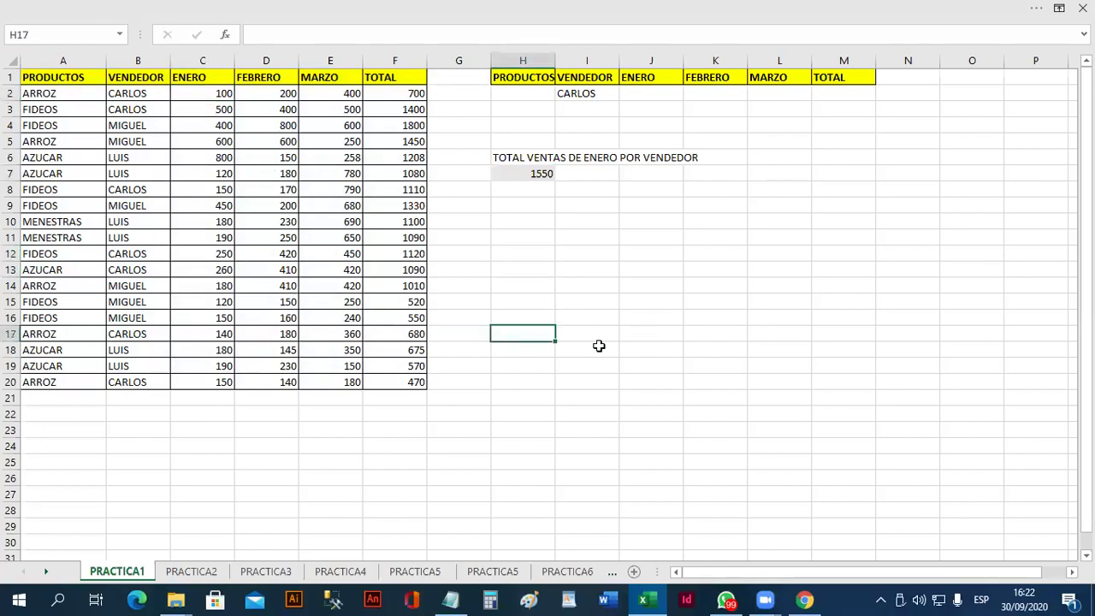
pyautogui.write('100')
pyautogui.press('Return')
pyautogui.write('500')
pyautogui.press('Return')
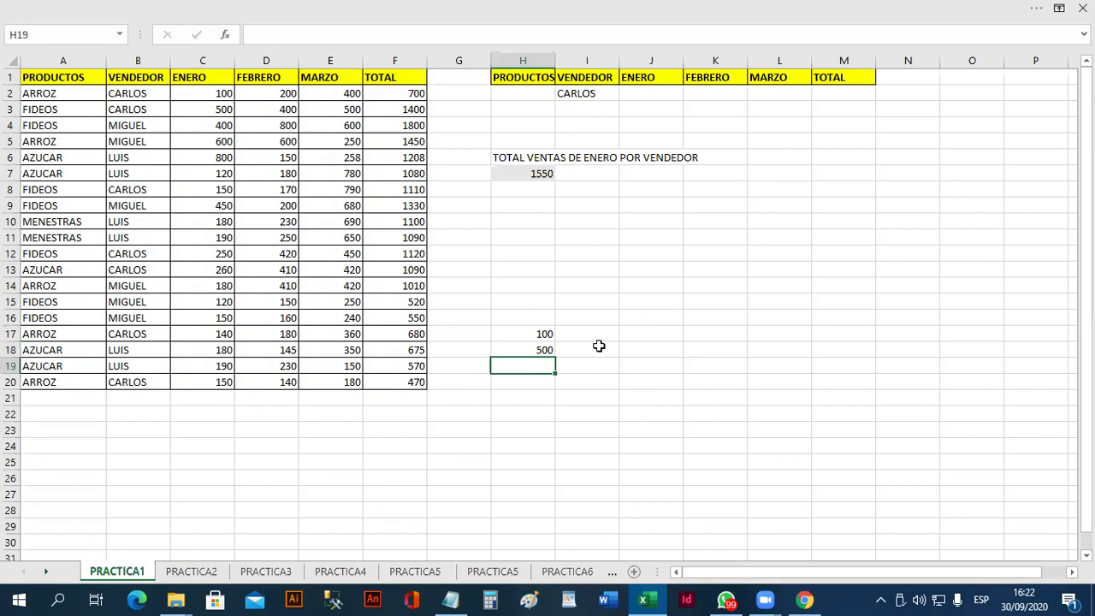
pyautogui.write('150')
pyautogui.press('Return')
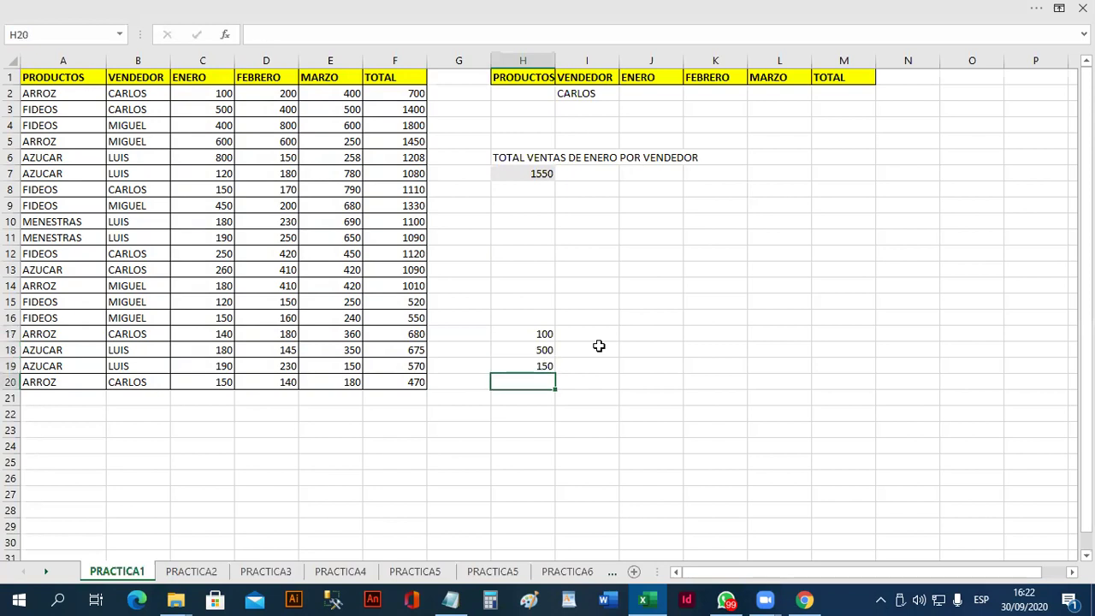
# Step: List the remaining ENERO amounts of the vendor in I2 (250, 260, 140 and 150) in H20:H23
pyautogui.write('250')
pyautogui.press('Return')
pyautogui.write('260')
pyautogui.press('Return')
pyautogui.write('140')
pyautogui.press('Return')
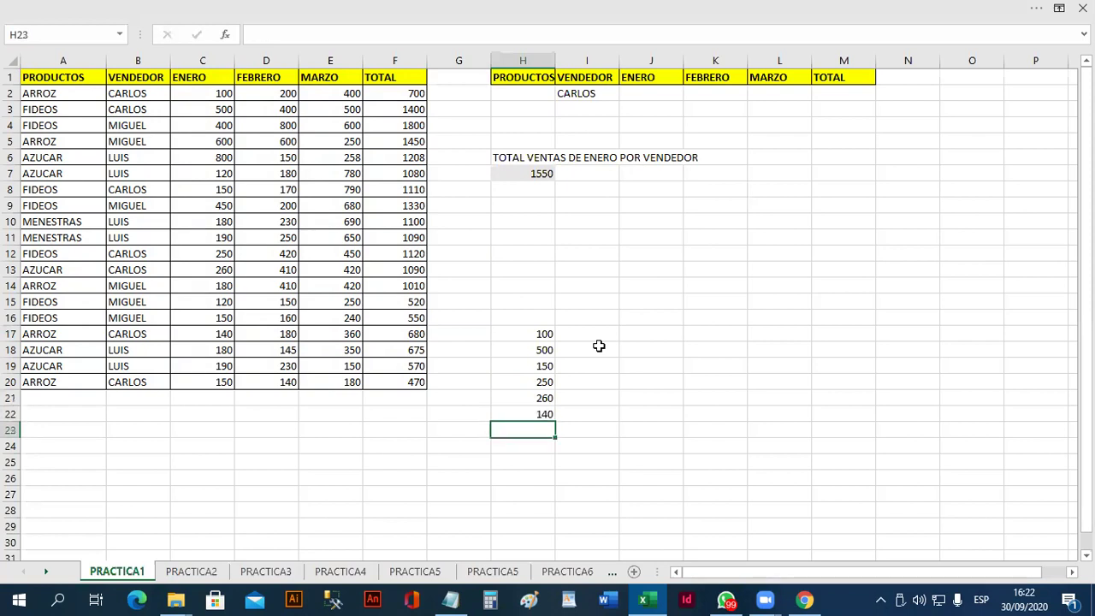
pyautogui.write('150')
pyautogui.press('Return')
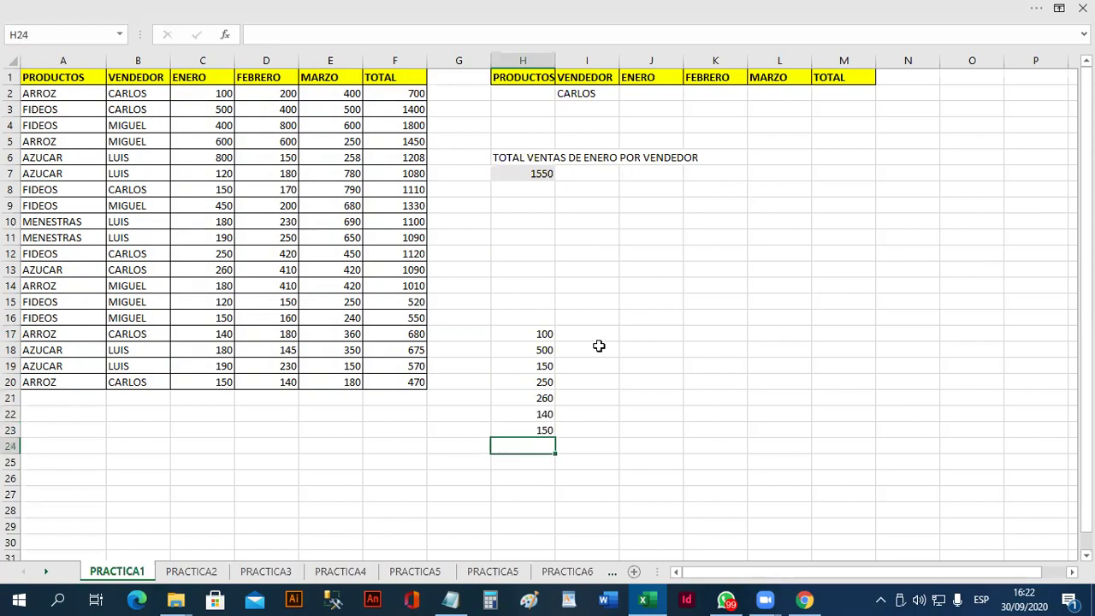
# Step: Total H17:H23 in cell H24 with AutoSum and compare it with the BDSUMA result in H7
pyautogui.press('Up')
pyautogui.press('Up')
pyautogui.press('Up')
pyautogui.press('Up')
pyautogui.press('Up')
pyautogui.press('Up')
pyautogui.press('Up')
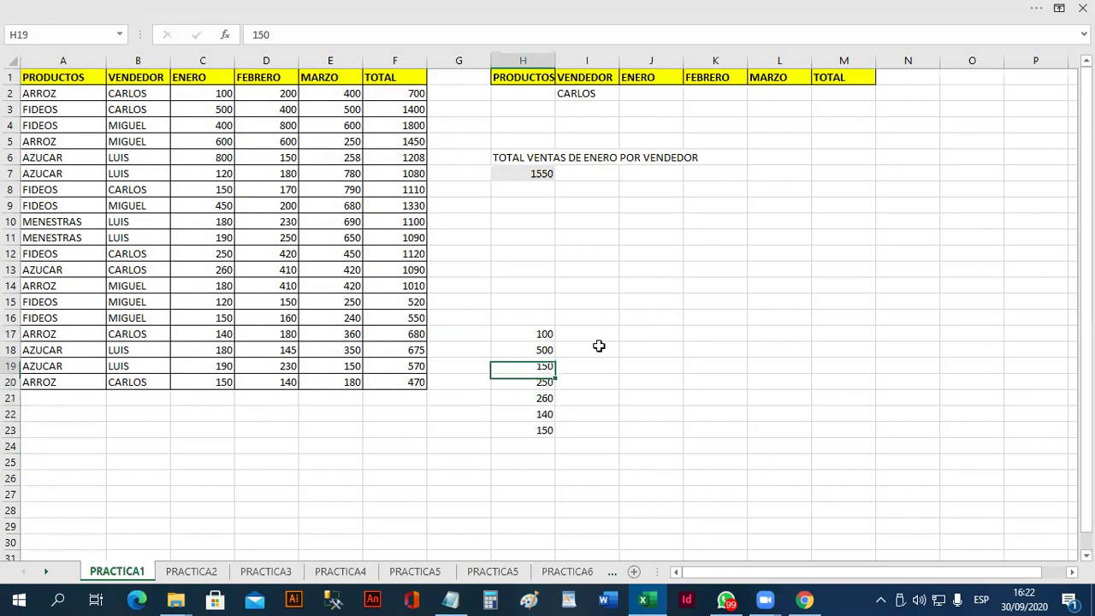
pyautogui.hotkey('shift', 'Down')
pyautogui.hotkey('shift', 'Down')
pyautogui.hotkey('shift', 'Down')
pyautogui.hotkey('shift', 'Down')
pyautogui.hotkey('shift', 'Down')
pyautogui.hotkey('shift', 'Down')
pyautogui.hotkey('shift', 'Down')
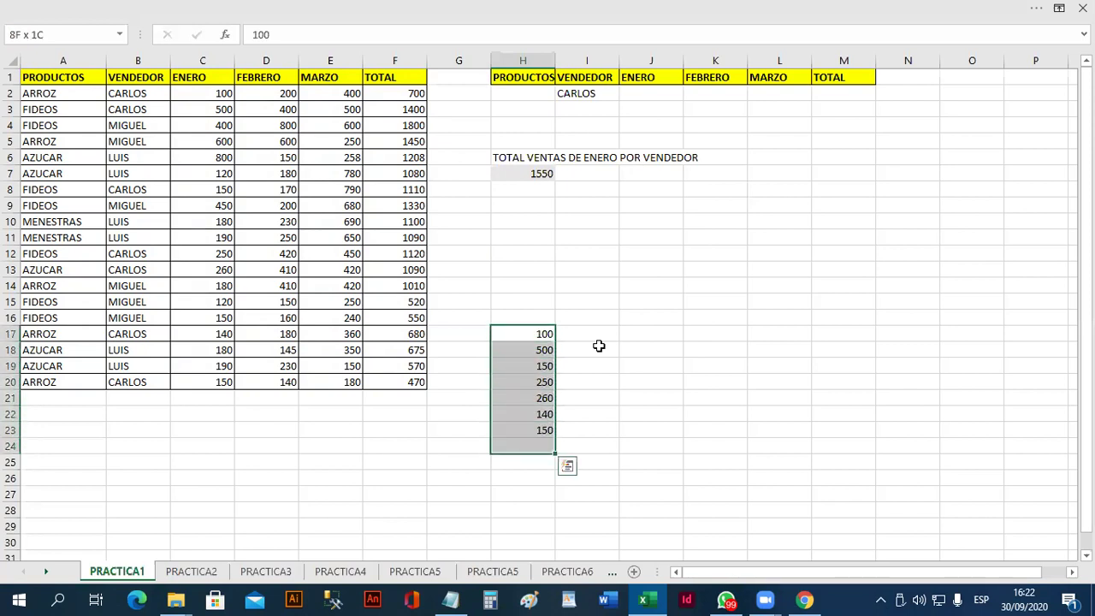
pyautogui.click(2, 3)
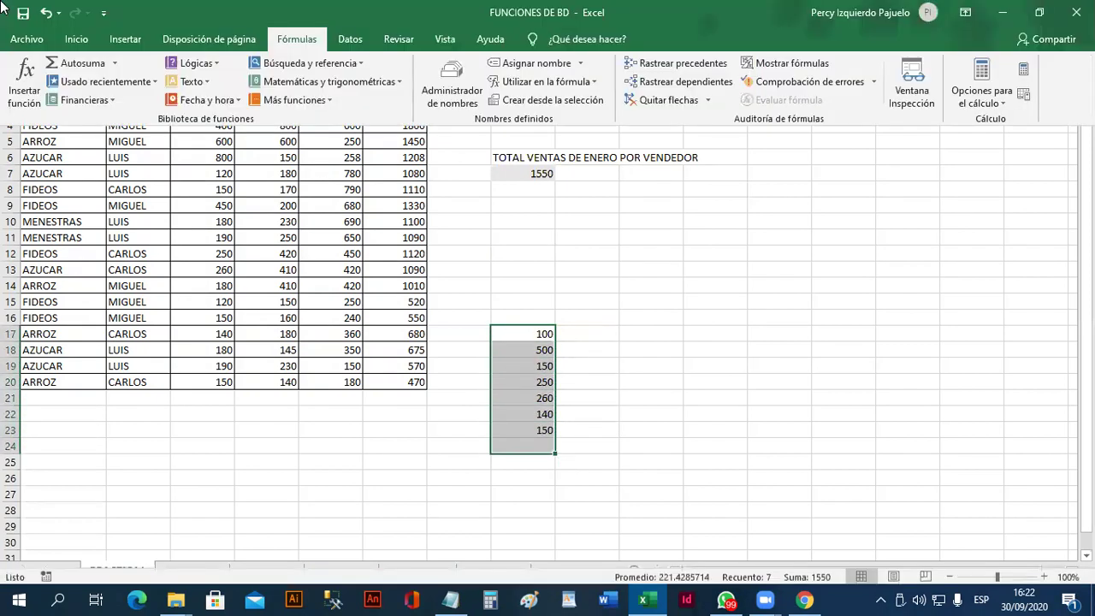
pyautogui.click(76, 41)
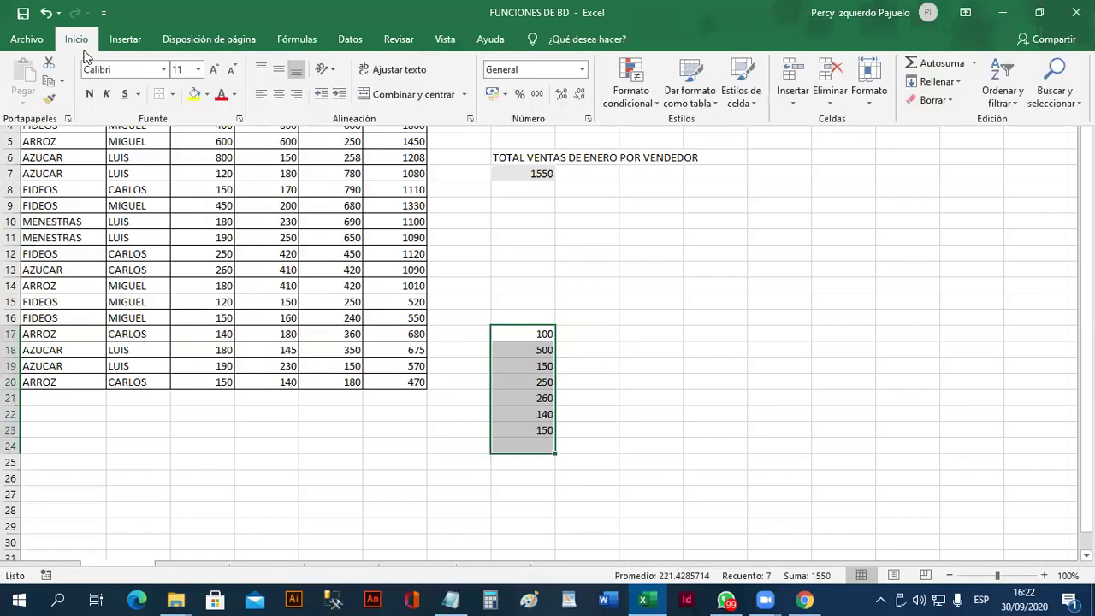
pyautogui.click(919, 66)
pyautogui.click(545, 447)
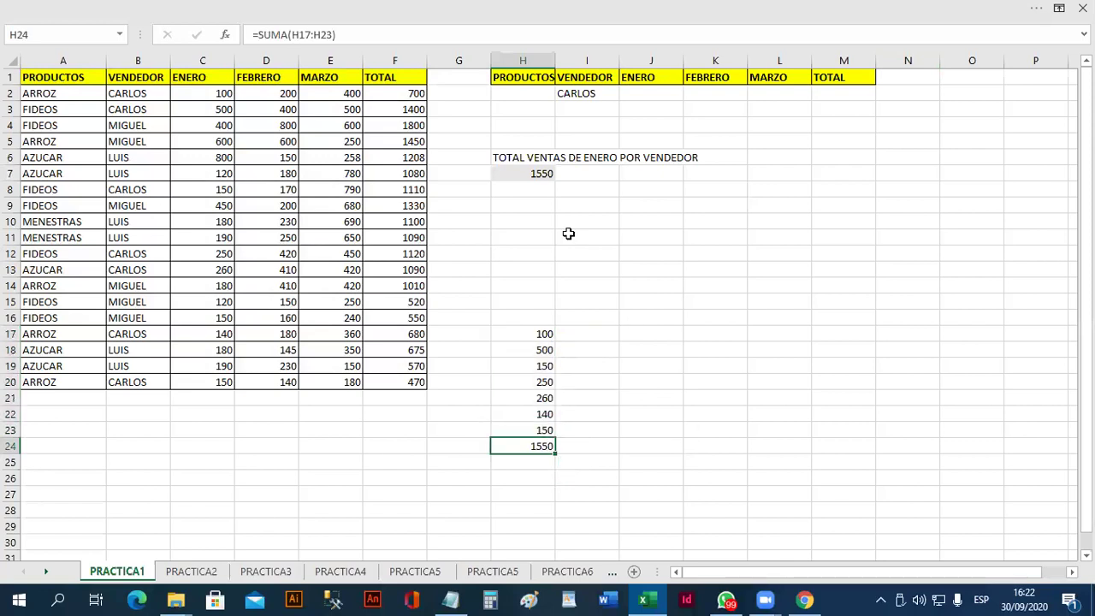
pyautogui.click(541, 171)
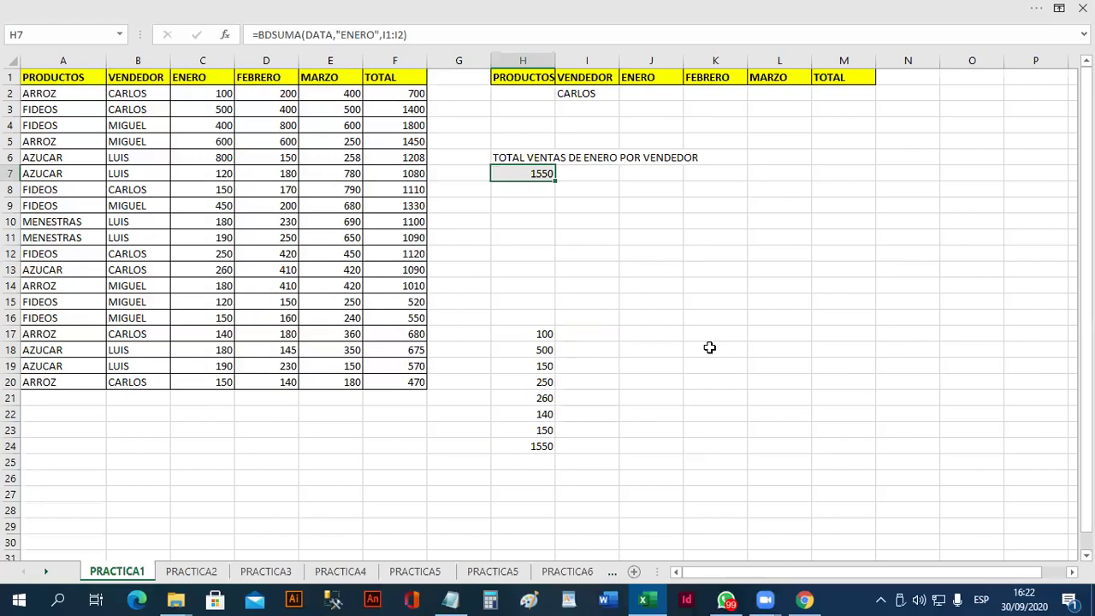
# Step: Change the vendor criterion in I2 to the vendor name listed in B4
pyautogui.click(591, 93)
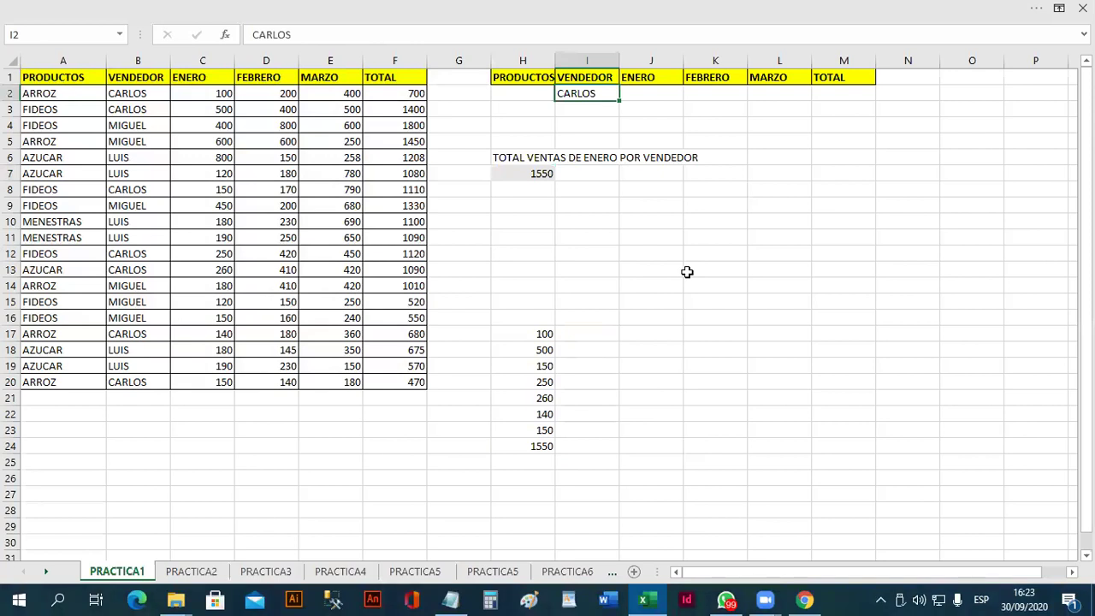
pyautogui.write('MIGUEL')
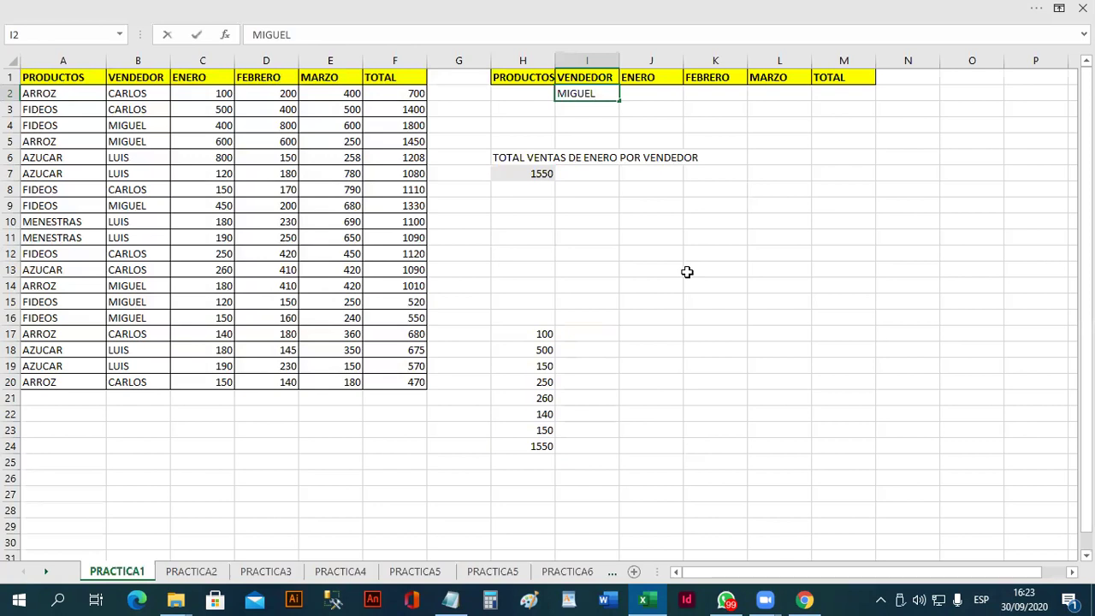
pyautogui.press('Return')
# Step: Replace the vendor criterion in I2 with the vendor name listed in B6
pyautogui.press('Up')
pyautogui.write('LUIS')
pyautogui.press('Return')
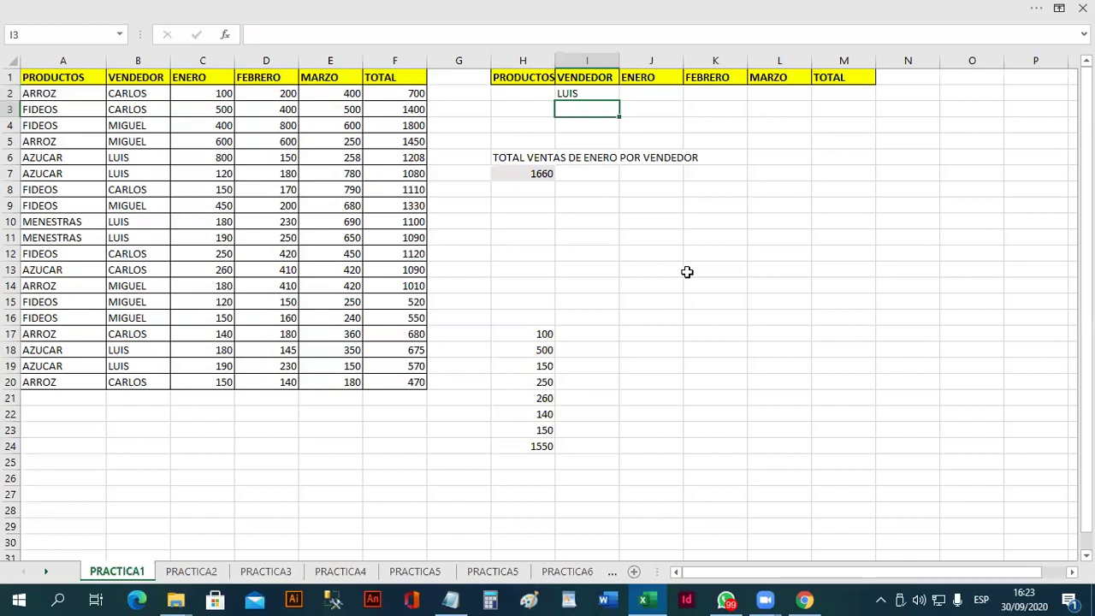
# Step: Enter the vendor name from B2 in I3 as a second criterion under VENDEDOR
pyautogui.click(592, 77)
pyautogui.click(592, 94)
pyautogui.click(589, 108)
pyautogui.write('CARLOS')
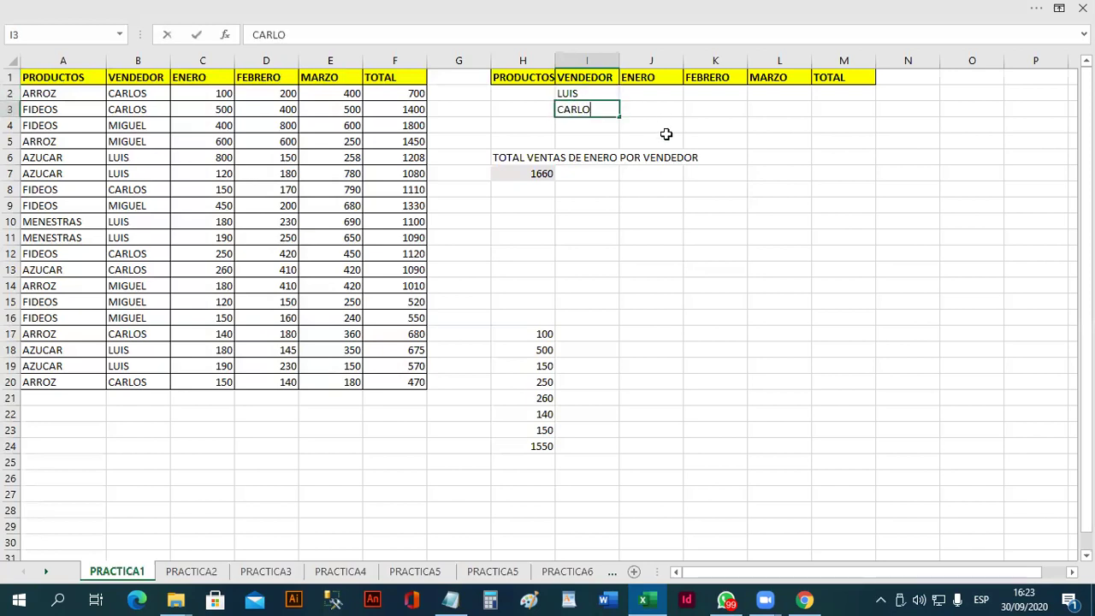
pyautogui.press('Return')
# Step: Extend the criteria range of the BDSUMA formula in H7 to I1:I3 and review the formula's ranges
pyautogui.press('Return')
pyautogui.press('Left')
pyautogui.press('Down')
pyautogui.press('Down')
pyautogui.press('F2')
pyautogui.press('Left')
pyautogui.press('Left')
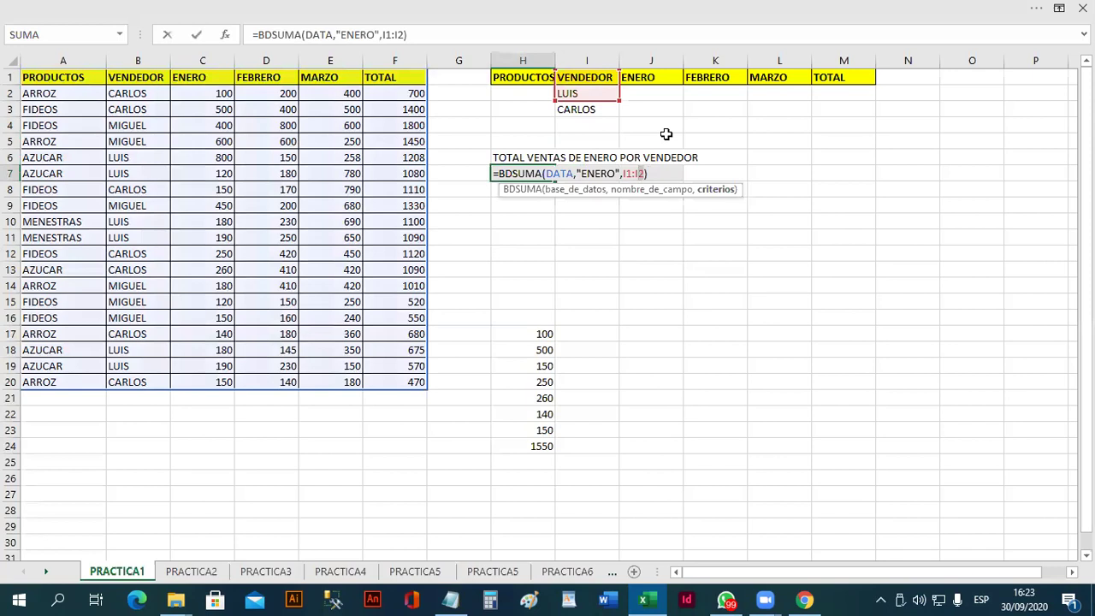
pyautogui.press('Delete')
pyautogui.write('3')
pyautogui.press('Return')
pyautogui.press('Up')
pyautogui.press('F2')
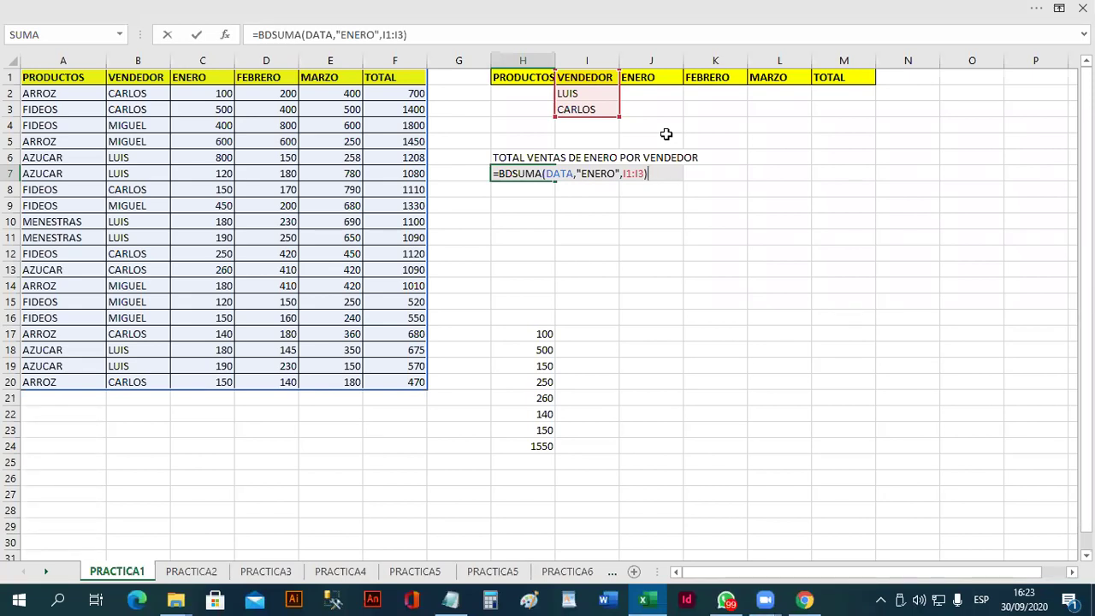
pyautogui.press('Return')
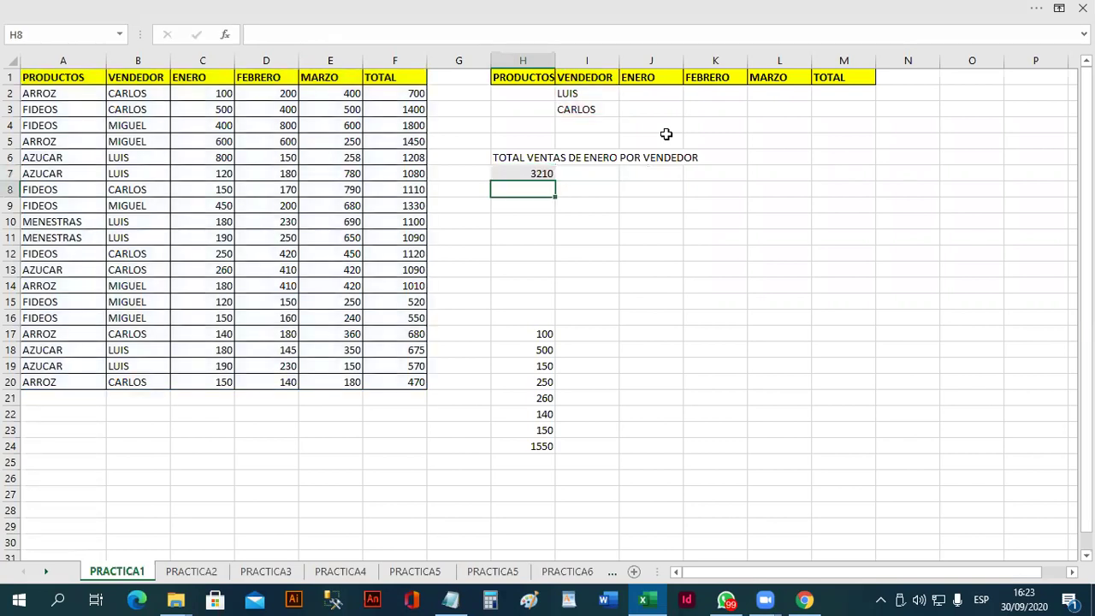
# Step: List the first three ENERO amounts of the vendor in I2 (800, 120 and 180) in J17:J19
pyautogui.press('Down')
pyautogui.press('Down')
pyautogui.press('Down')
pyautogui.press('Down')
pyautogui.press('Down')
pyautogui.press('Down')
pyautogui.press('Down')
pyautogui.press('Right')
pyautogui.press('Down')
pyautogui.press('Right')
pyautogui.press('Down')
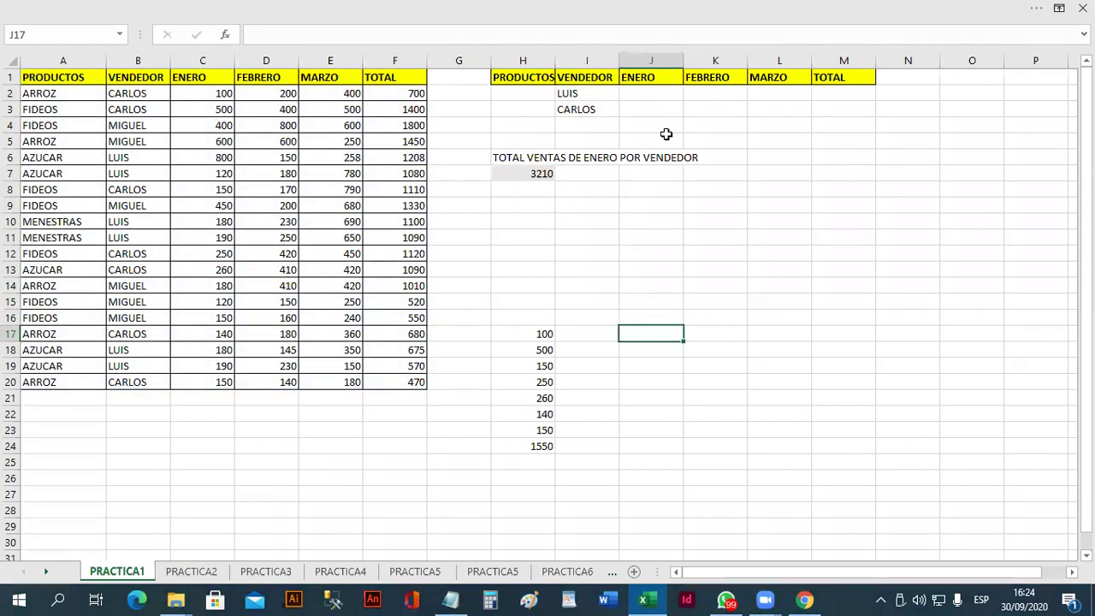
pyautogui.write('800')
pyautogui.press('Return')
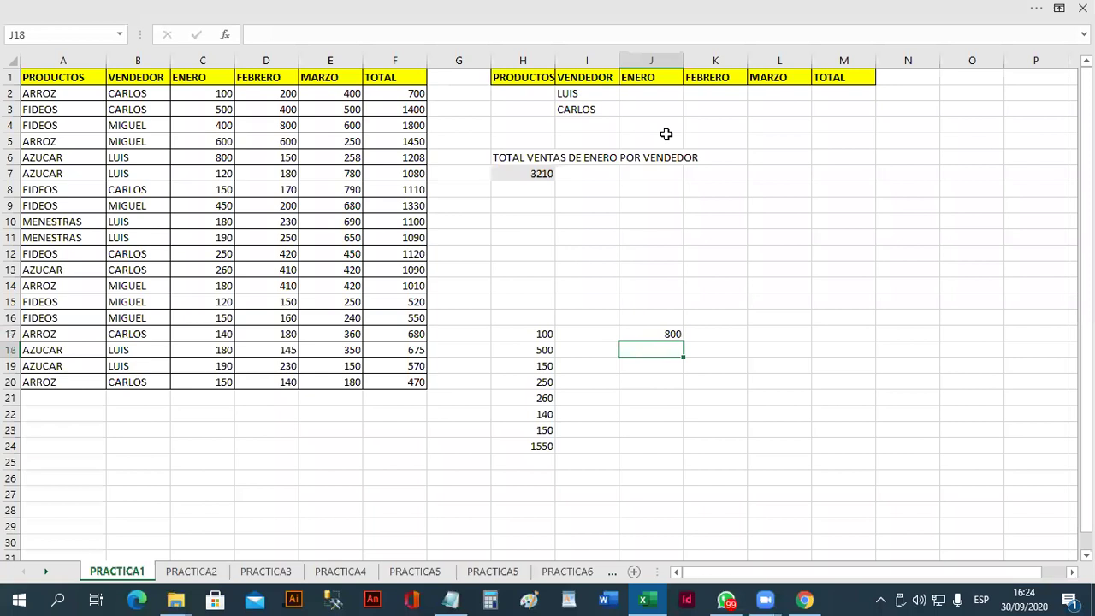
pyautogui.write('120')
pyautogui.press('Return')
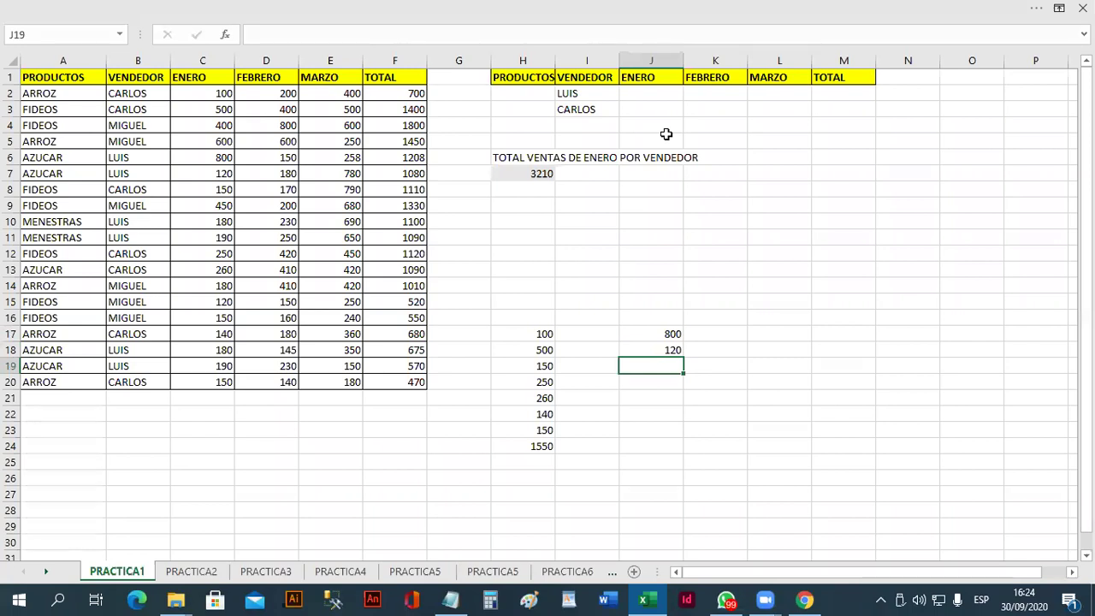
pyautogui.write('180')
pyautogui.press('Return')
# Step: List the remaining ENERO amounts of the vendor in I2 (190, 180 and 190) in J20:J22
pyautogui.write('190')
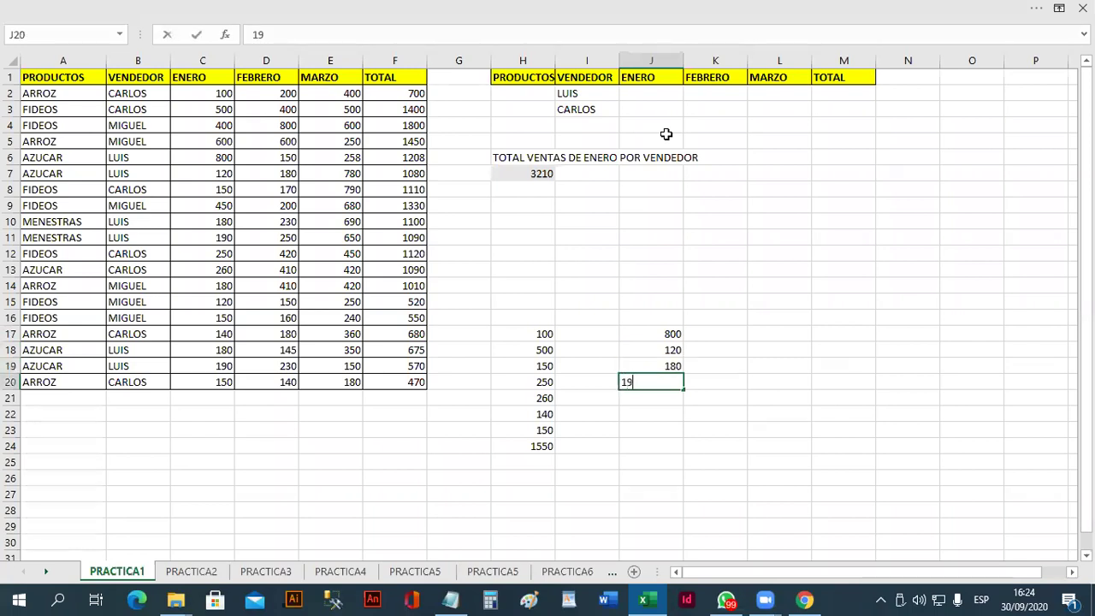
pyautogui.press('Return')
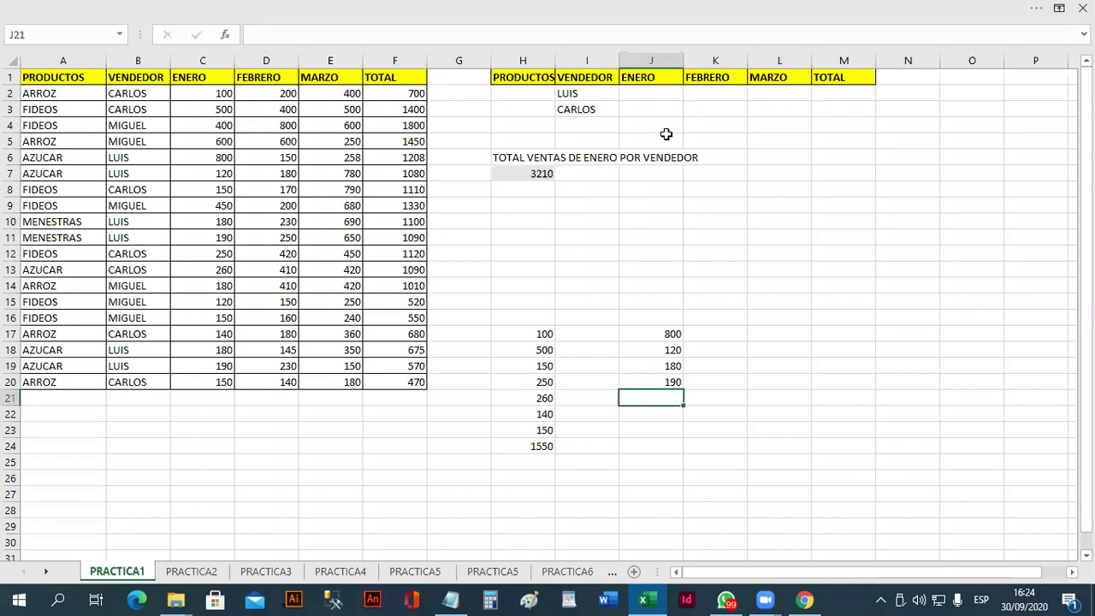
pyautogui.write('180')
pyautogui.press('Return')
pyautogui.write('190')
pyautogui.press('Return')
# Step: Total J17:J22 in cell J23 with AutoSum
pyautogui.press('Up')
pyautogui.press('Up')
pyautogui.press('Up')
pyautogui.press('Up')
pyautogui.press('Up')
pyautogui.press('Up')
pyautogui.hotkey('shift', 'Down')
pyautogui.hotkey('shift', 'Down')
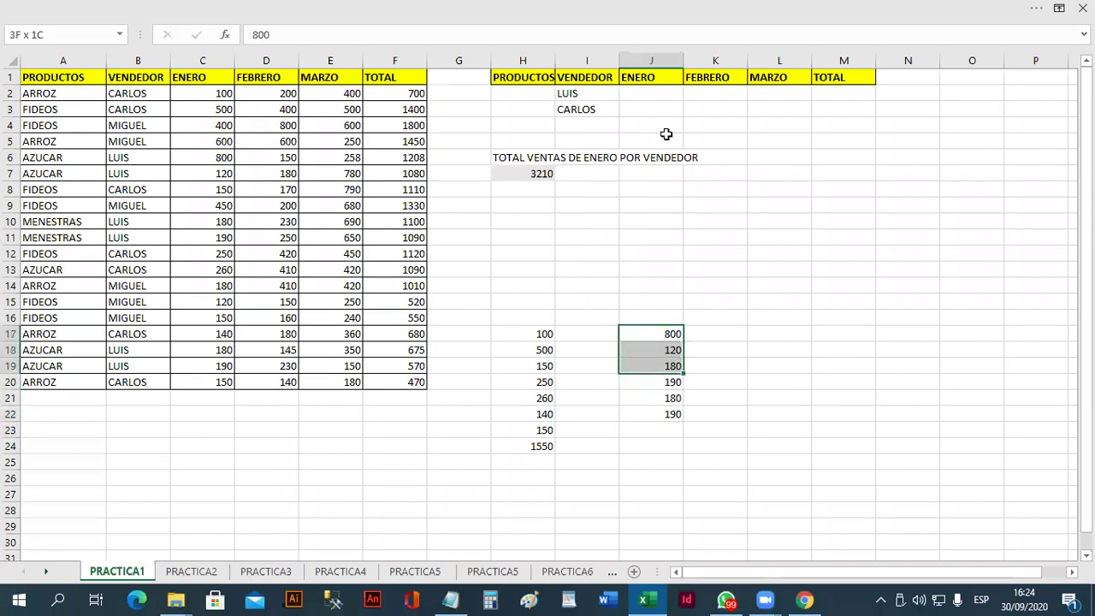
pyautogui.hotkey('shift', 'Down')
pyautogui.hotkey('shift', 'Down')
pyautogui.hotkey('shift', 'Down')
pyautogui.hotkey('shift', 'Down')
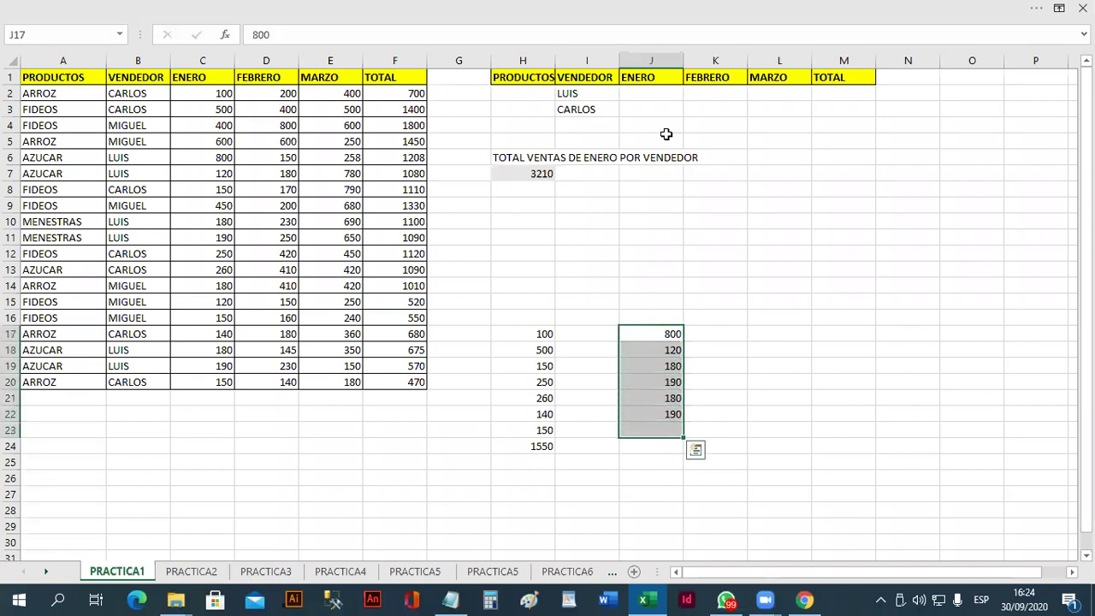
pyautogui.click(142, 8)
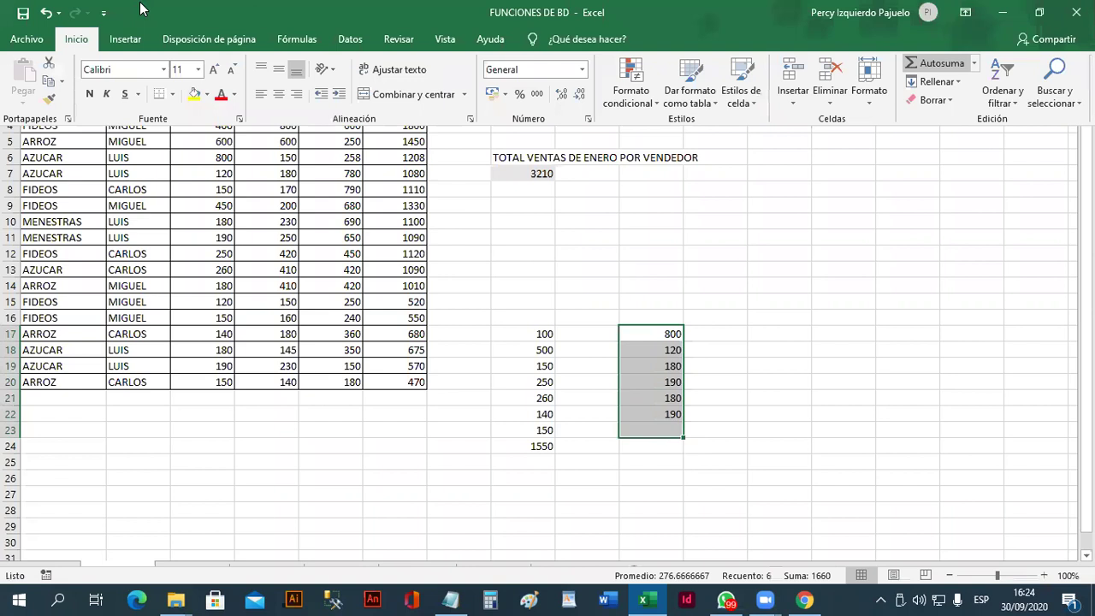
pyautogui.hotkey('alt', '=')
pyautogui.click(575, 108)
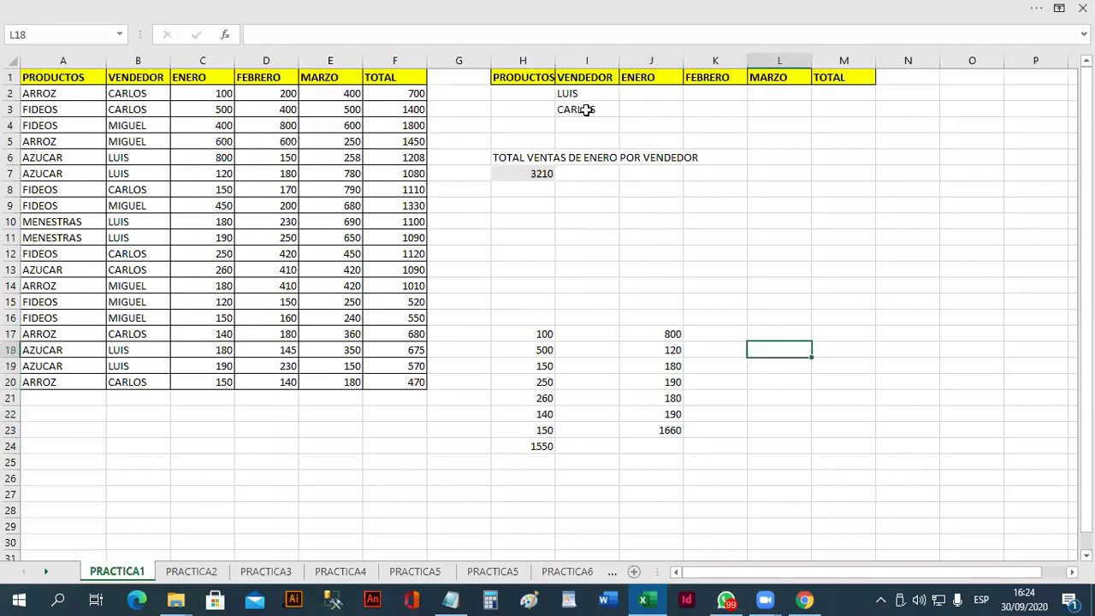
# Step: Add the two vendors' manual totals in M18 with =H24+J23 and compare the sum with the BDSUMA result in H7
pyautogui.click(825, 347)
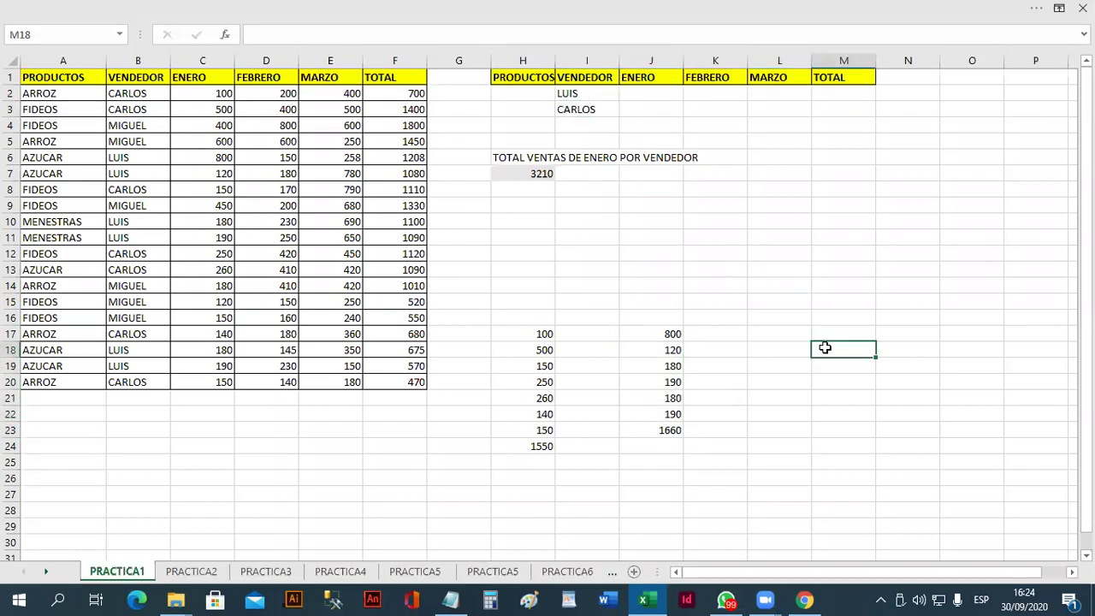
pyautogui.doubleClick(825, 347)
pyautogui.write('=')
pyautogui.click(539, 449)
pyautogui.write('+')
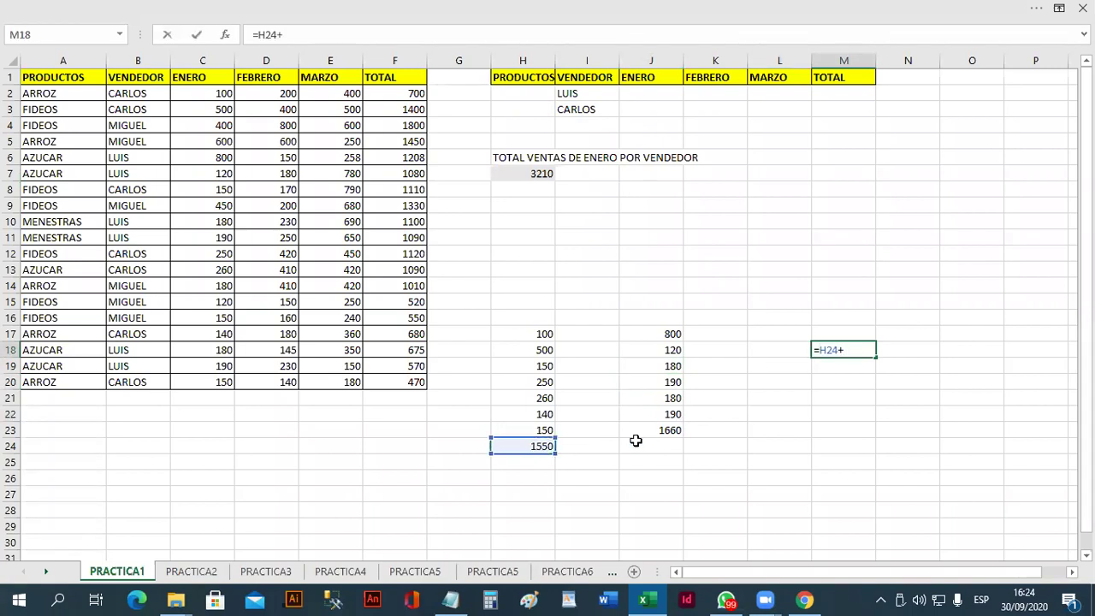
pyautogui.click(662, 434)
pyautogui.press('Return')
pyautogui.press('Up')
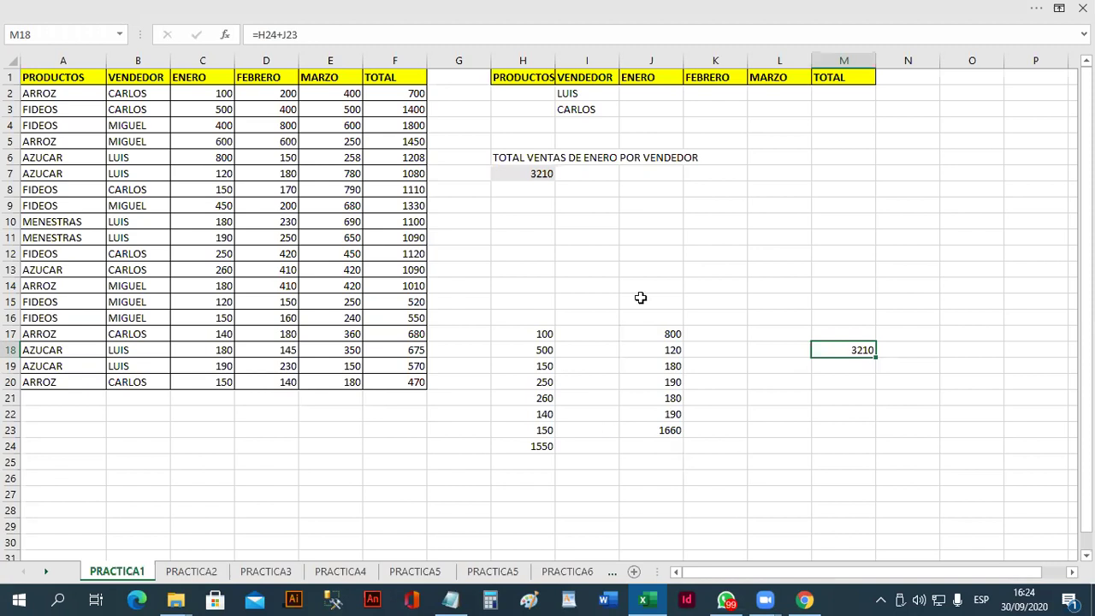
pyautogui.click(539, 173)
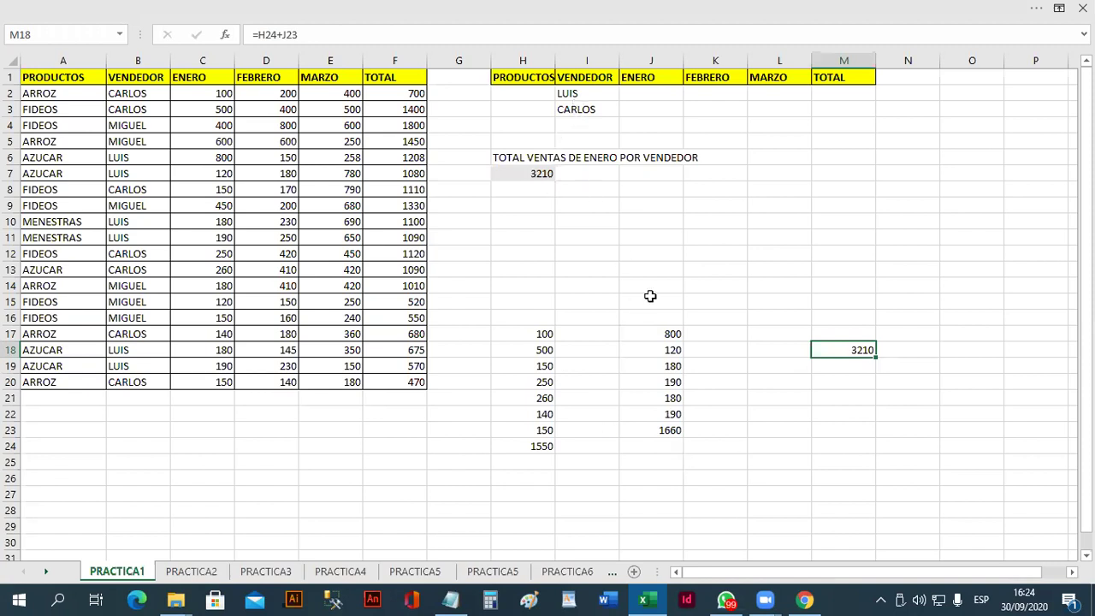
pyautogui.click(552, 332)
pyautogui.click(842, 334)
pyautogui.click(517, 169)
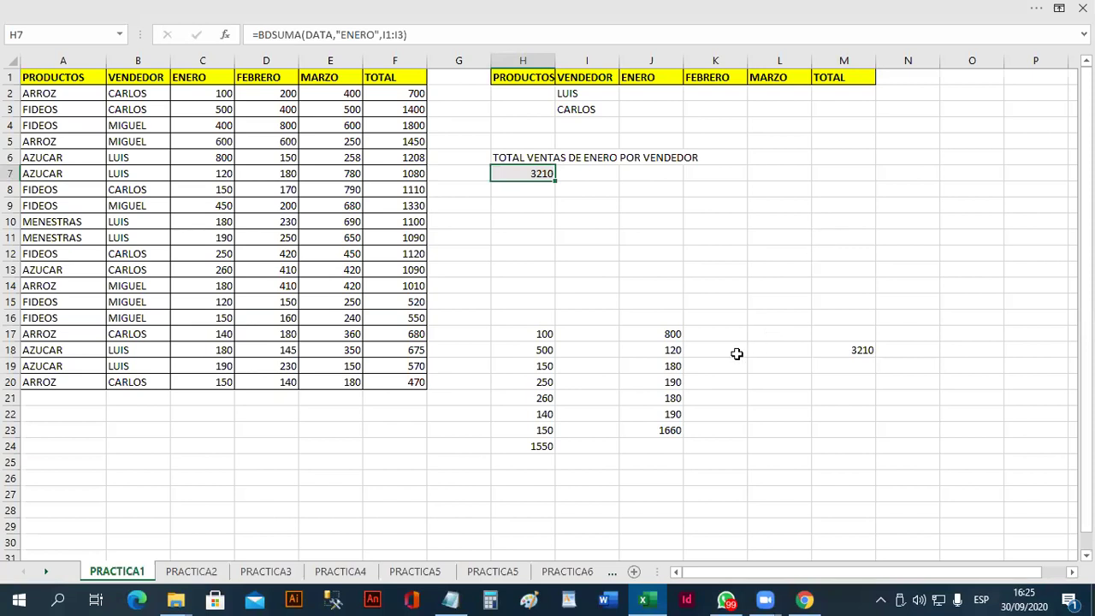
# Step: Clear the manual check figures and totals in the range H14:O28
pyautogui.click(597, 92)
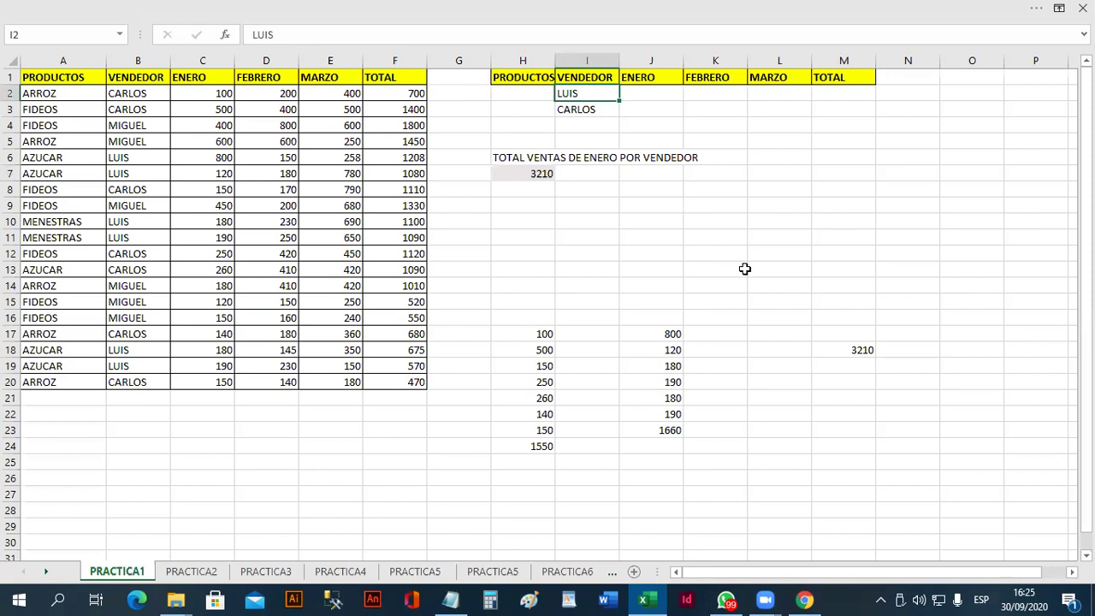
pyautogui.moveTo(502, 289); pyautogui.dragTo(984, 508)
pyautogui.press('Delete')
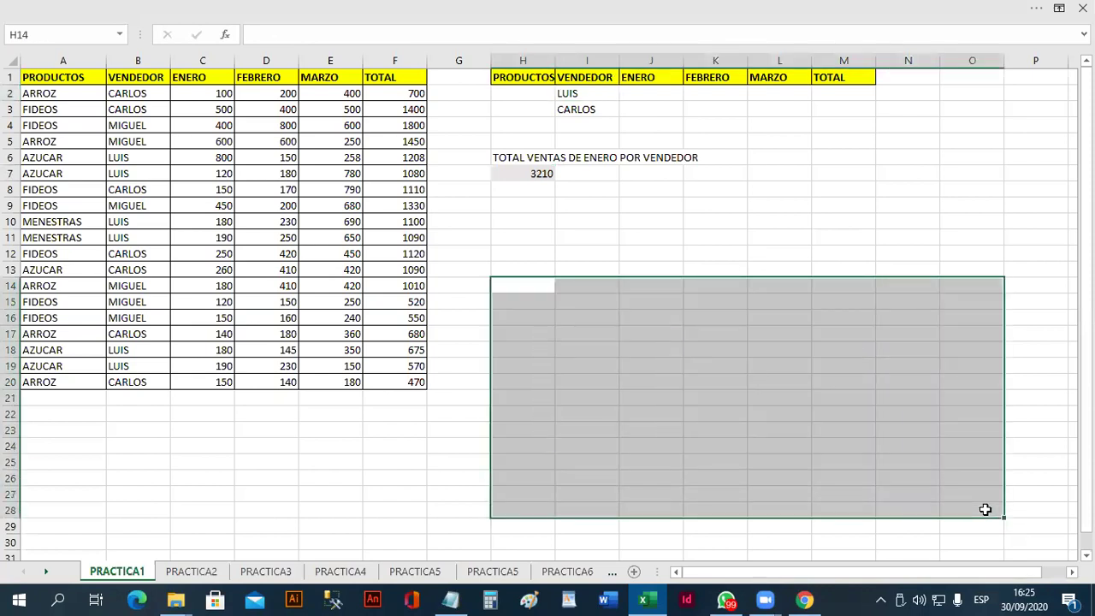
# Step: Delete both vendor criteria in I2 and I3
pyautogui.press('Up')
pyautogui.press('Up')
pyautogui.press('Up')
pyautogui.press('Up')
pyautogui.press('Up')
pyautogui.press('Up')
pyautogui.press('Up')
pyautogui.press('Up')
pyautogui.press('Up')
pyautogui.press('Up')
pyautogui.press('Up')
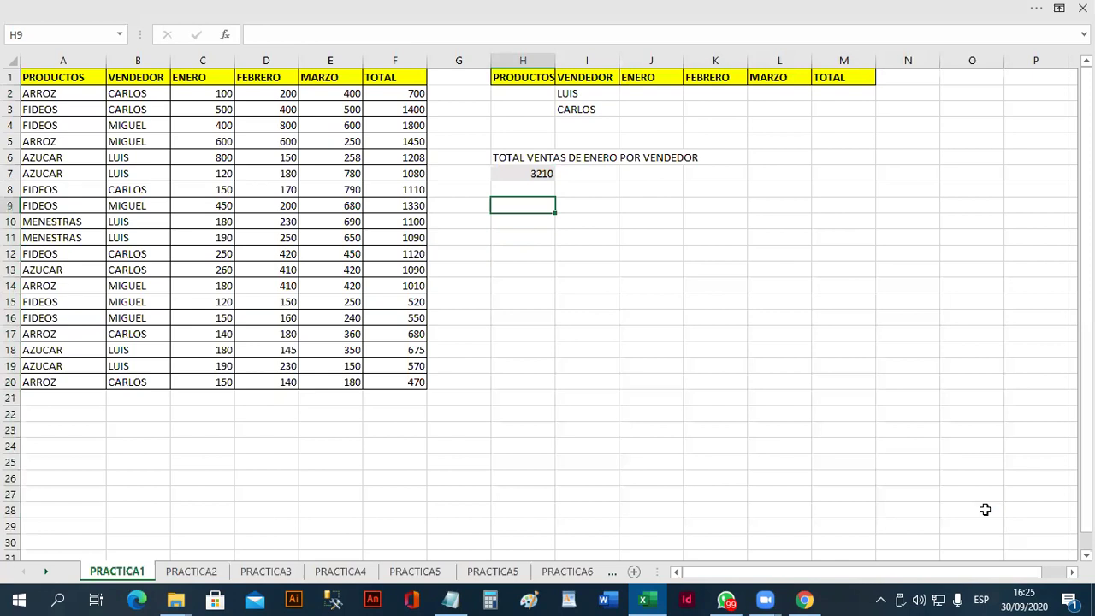
pyautogui.press('Right')
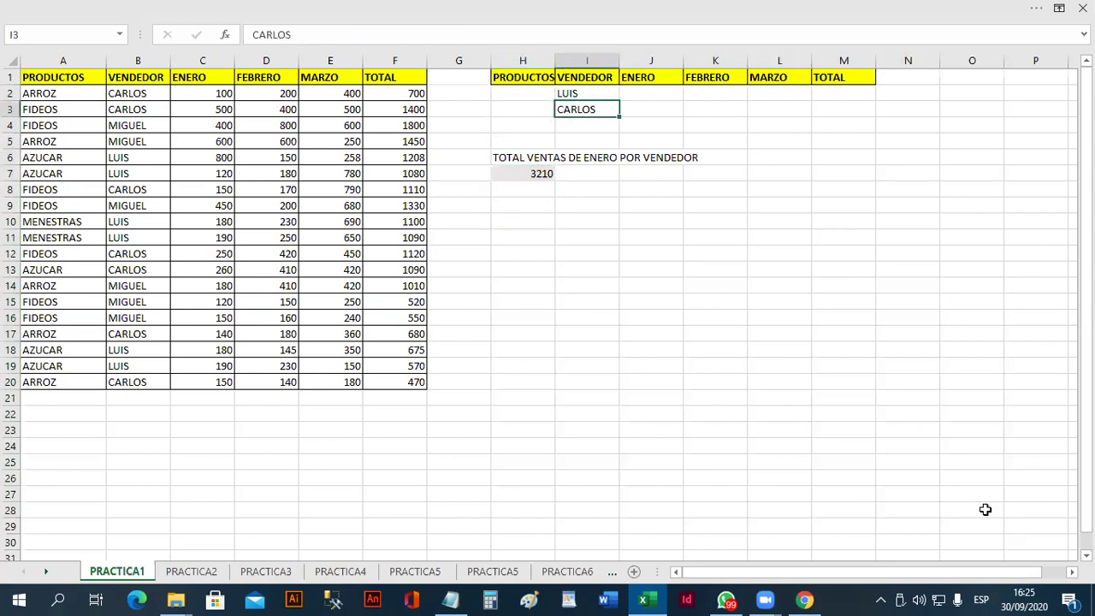
pyautogui.press('Delete')
pyautogui.press('Up')
pyautogui.press('Delete')
# Step: Delete the BDSUMA formula in H7
pyautogui.press('Down')
pyautogui.press('Down')
pyautogui.press('Left')
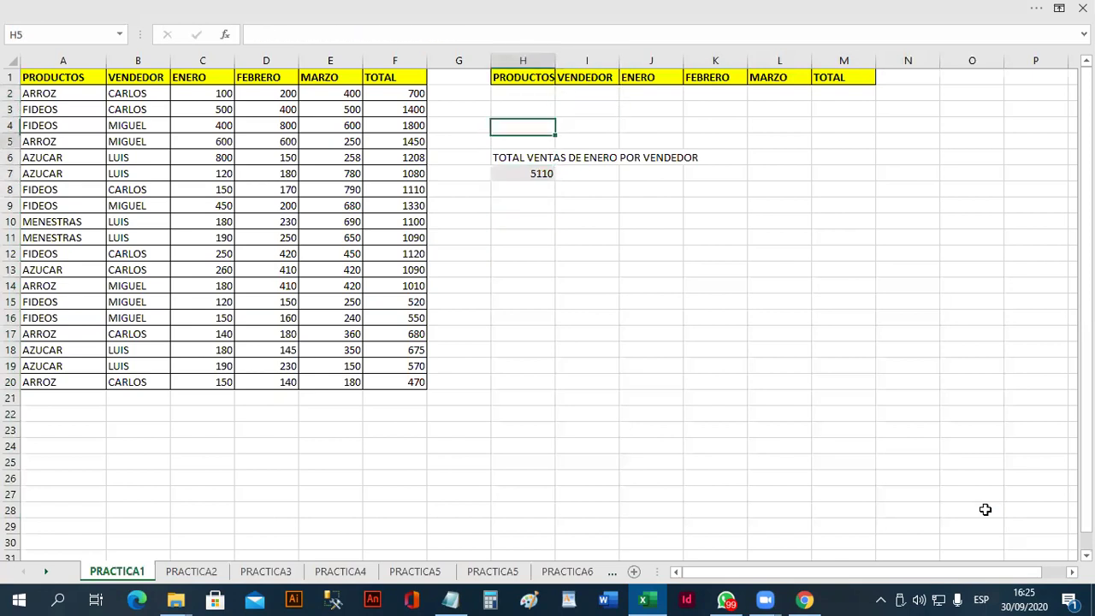
pyautogui.press('Down')
pyautogui.press('Down')
pyautogui.press('Delete')
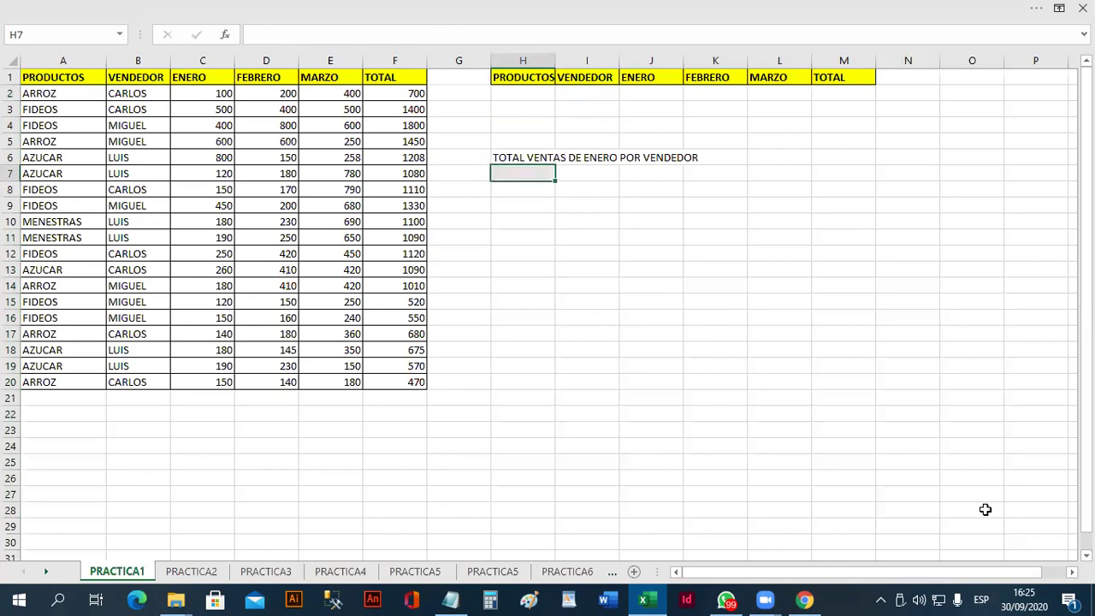
# Step: Enter the vendor listed in B6 in I2 and the product AZUCAR in H2 as criteria
pyautogui.press('Up')
pyautogui.press('Up')
pyautogui.press('Up')
pyautogui.press('Up')
pyautogui.press('Up')
pyautogui.press('Right')
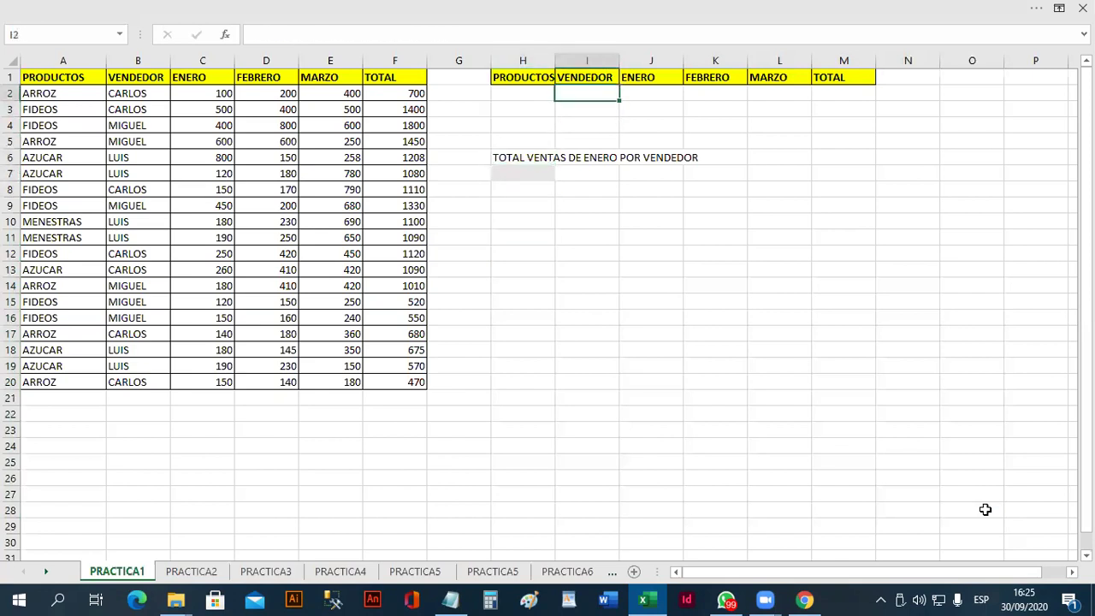
pyautogui.write('LUIS')
pyautogui.press('Return')
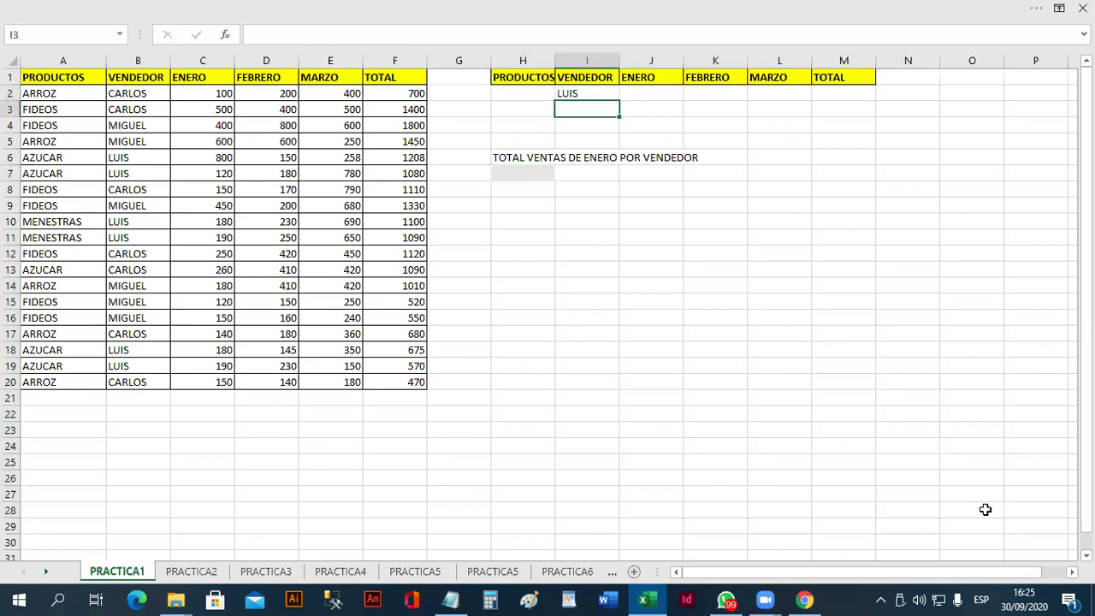
pyautogui.press('Up')
pyautogui.press('Left')
pyautogui.write('AZUCAR')
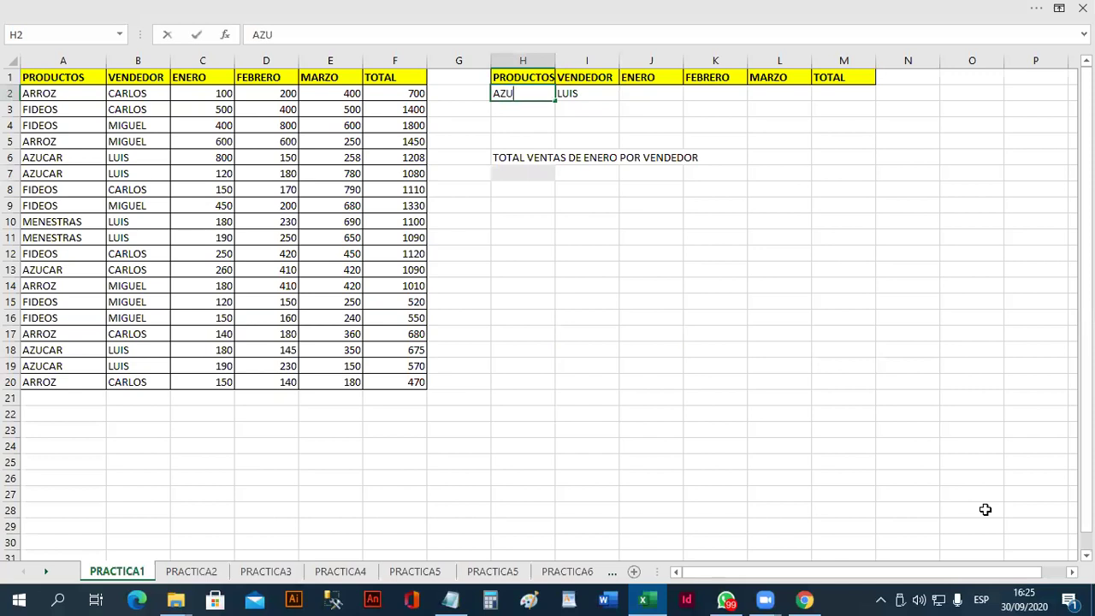
pyautogui.press('Return')
# Step: Start a BDSUMA formula in H7 with the named range DATA as its database
pyautogui.press('Return')
pyautogui.press('Down')
pyautogui.press('Down')
pyautogui.press('Down')
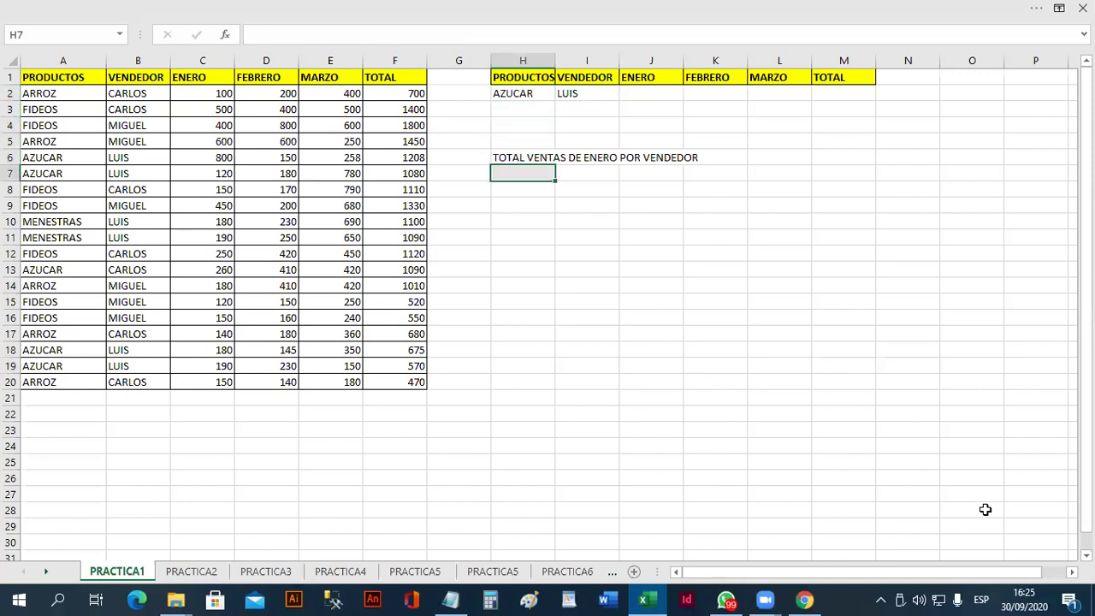
pyautogui.write('=BD')
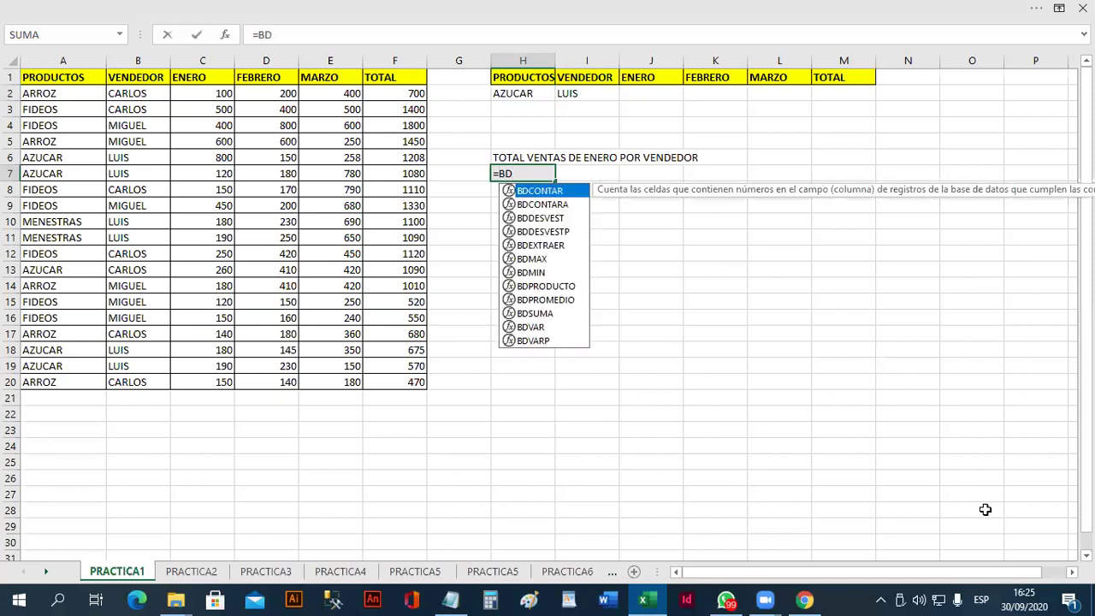
pyautogui.press('Down')
pyautogui.press('Down')
pyautogui.press('Down')
pyautogui.press('Down')
pyautogui.press('Down')
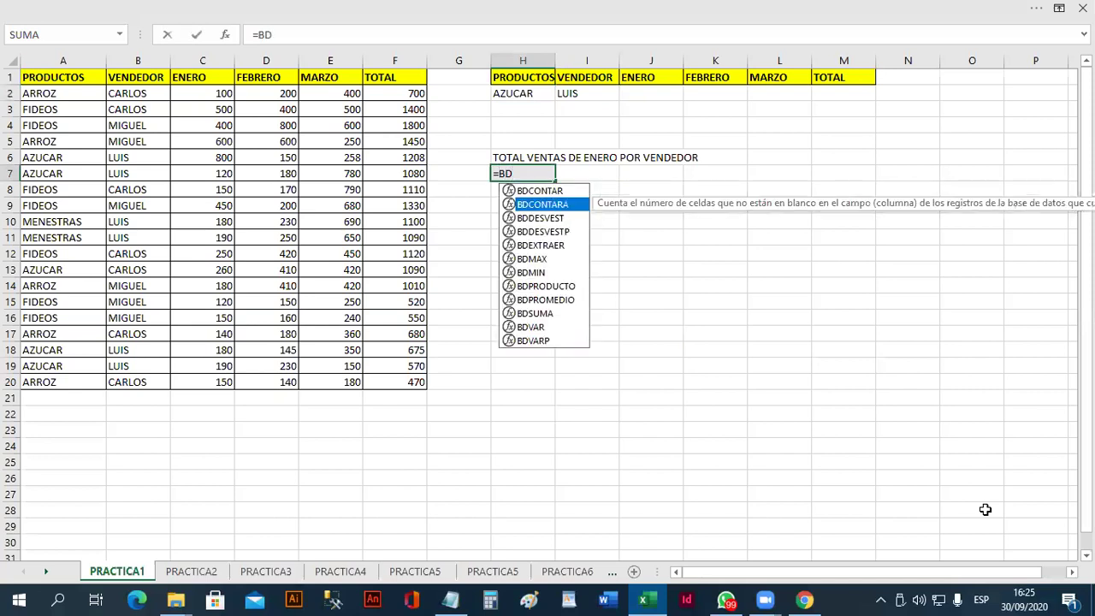
pyautogui.press('Down')
pyautogui.press('Down')
pyautogui.press('Down')
pyautogui.press('Down')
pyautogui.press('Tab')
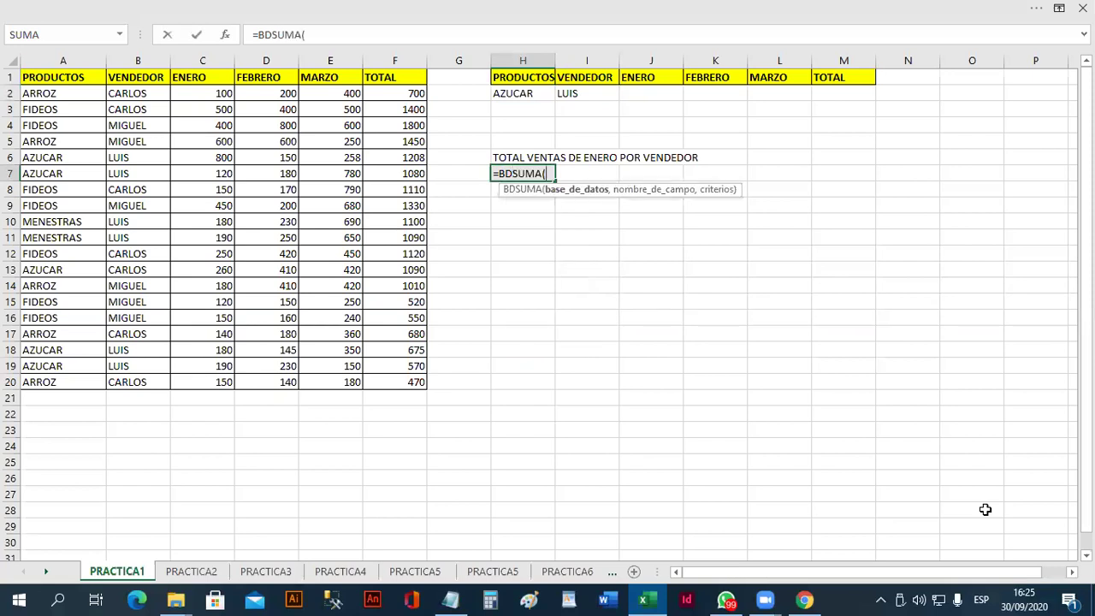
pyautogui.write('DA')
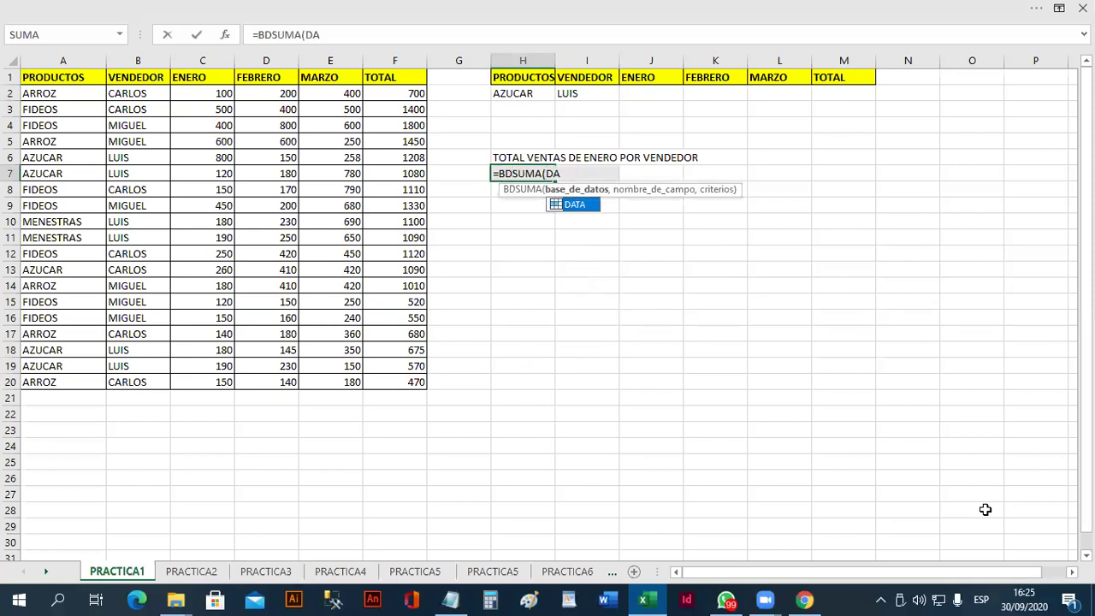
pyautogui.press('Tab')
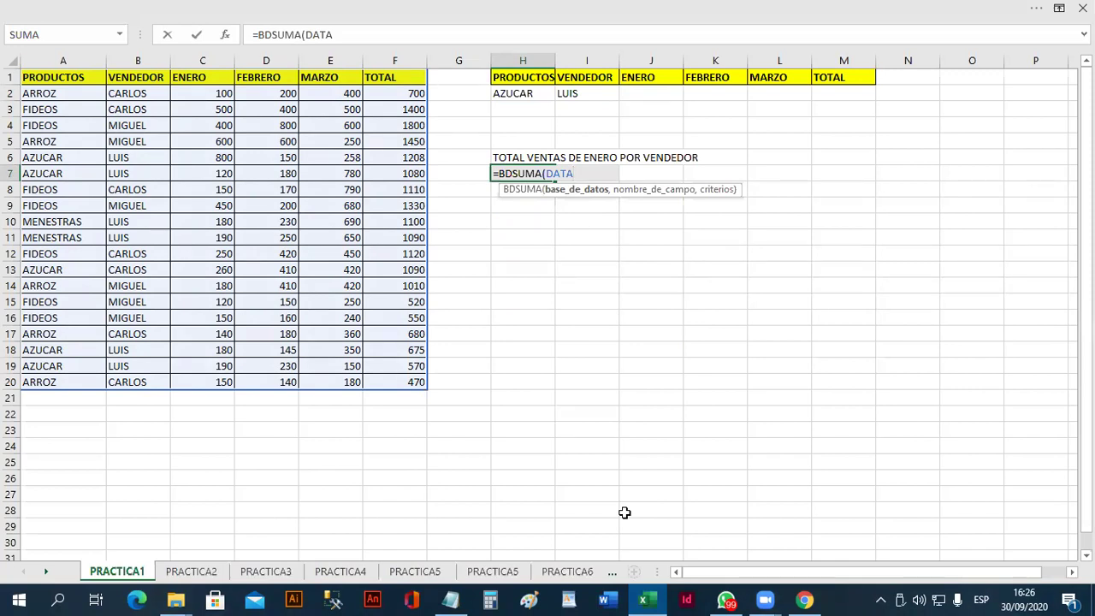
# Step: Complete the BDSUMA formula in H7 with the field "ENERO" and the criteria range H1:I2
pyautogui.write(',')
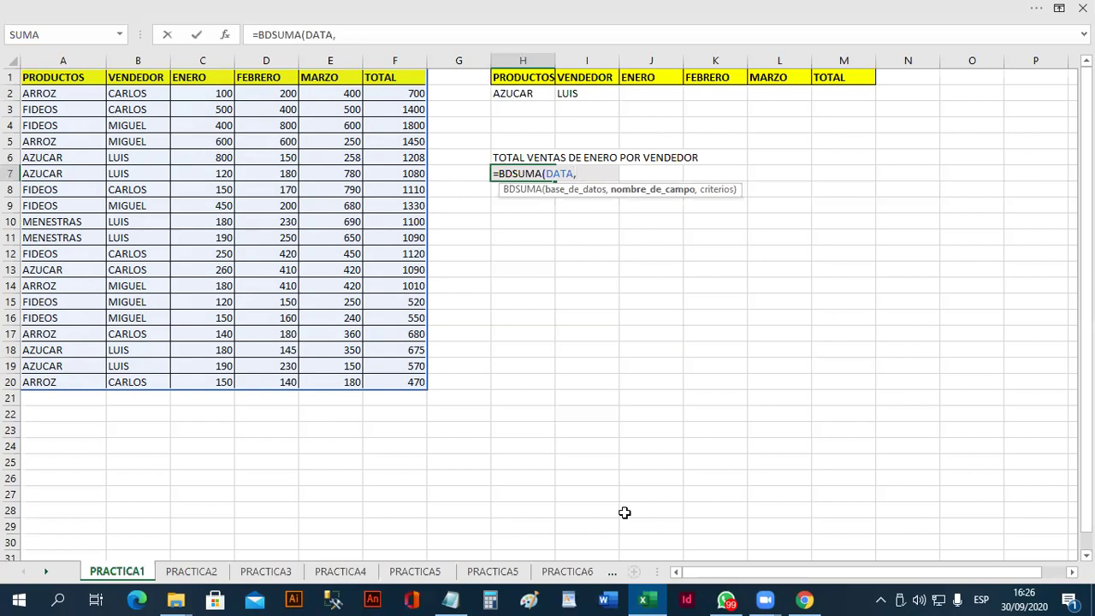
pyautogui.write('"ENERO"')
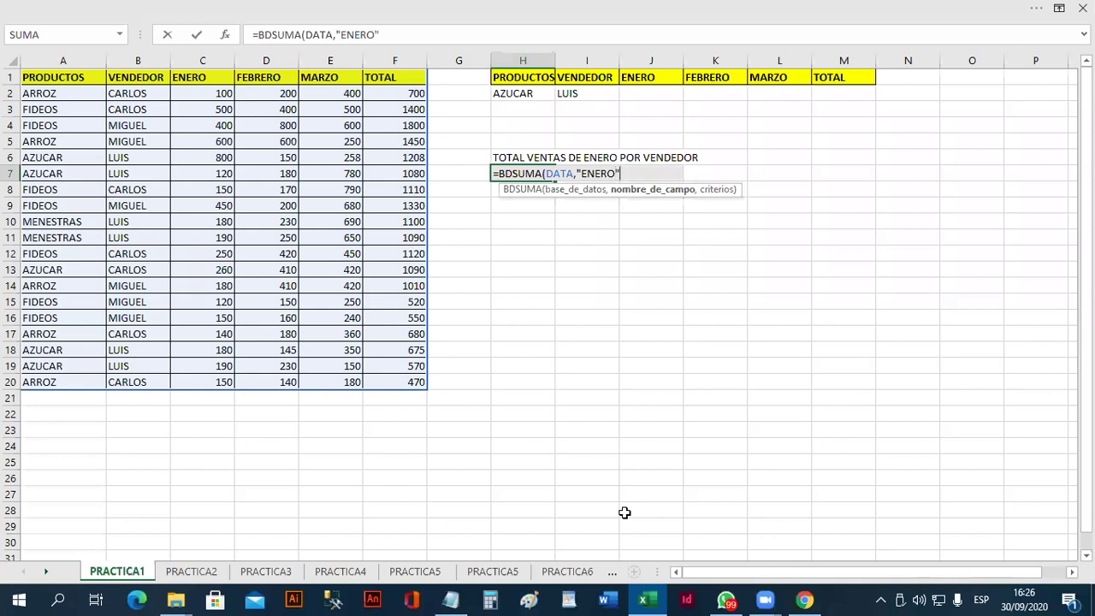
pyautogui.click(588, 100)
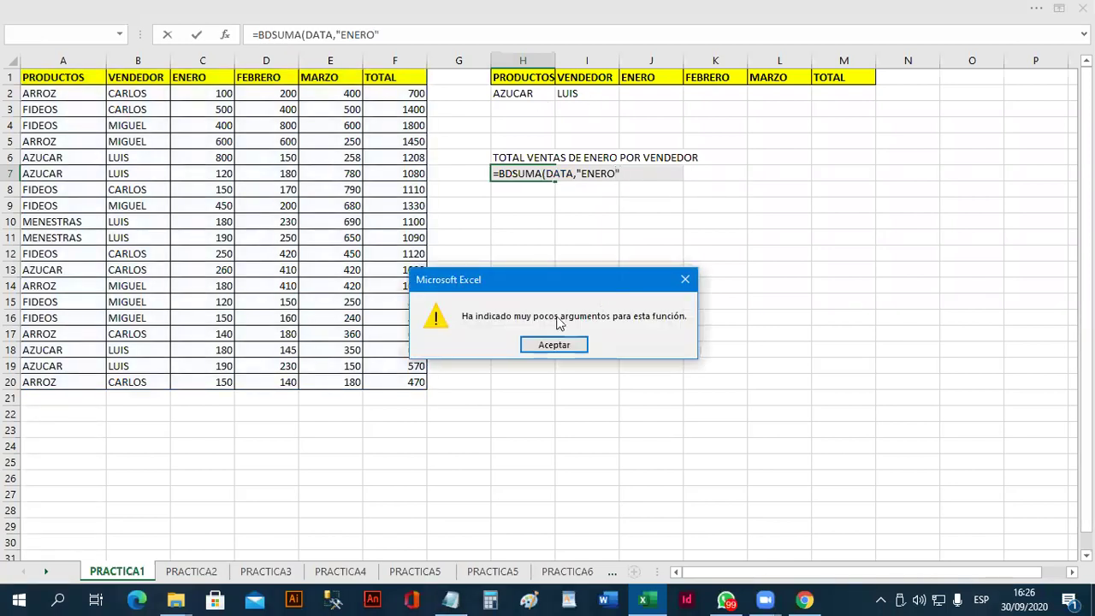
pyautogui.click(554, 345)
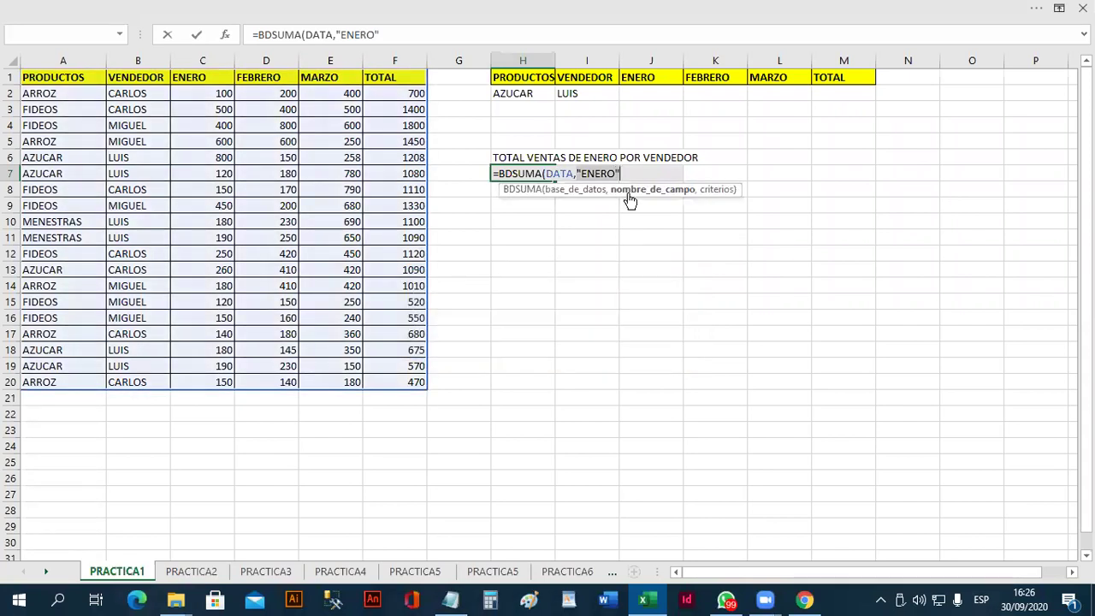
pyautogui.click(629, 174)
pyautogui.write(',')
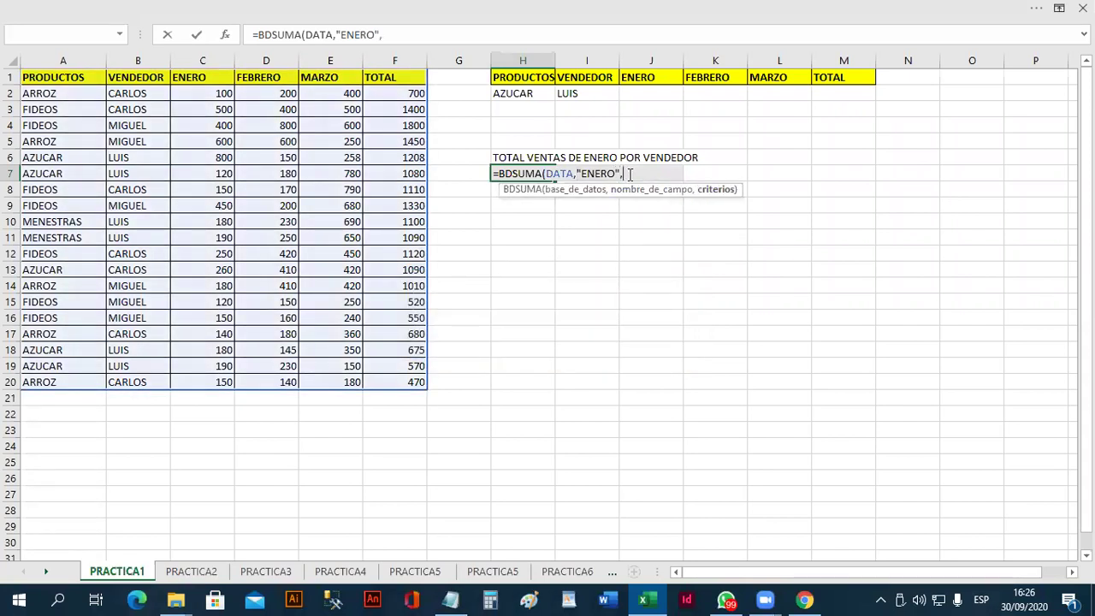
pyautogui.moveTo(501, 79); pyautogui.dragTo(571, 90)
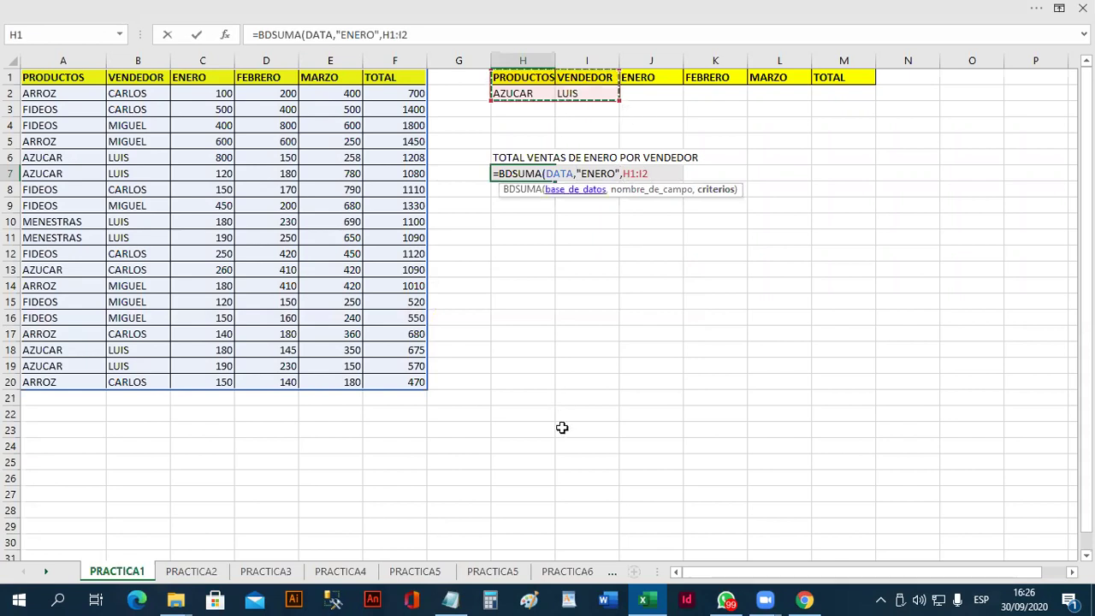
pyautogui.write(')')
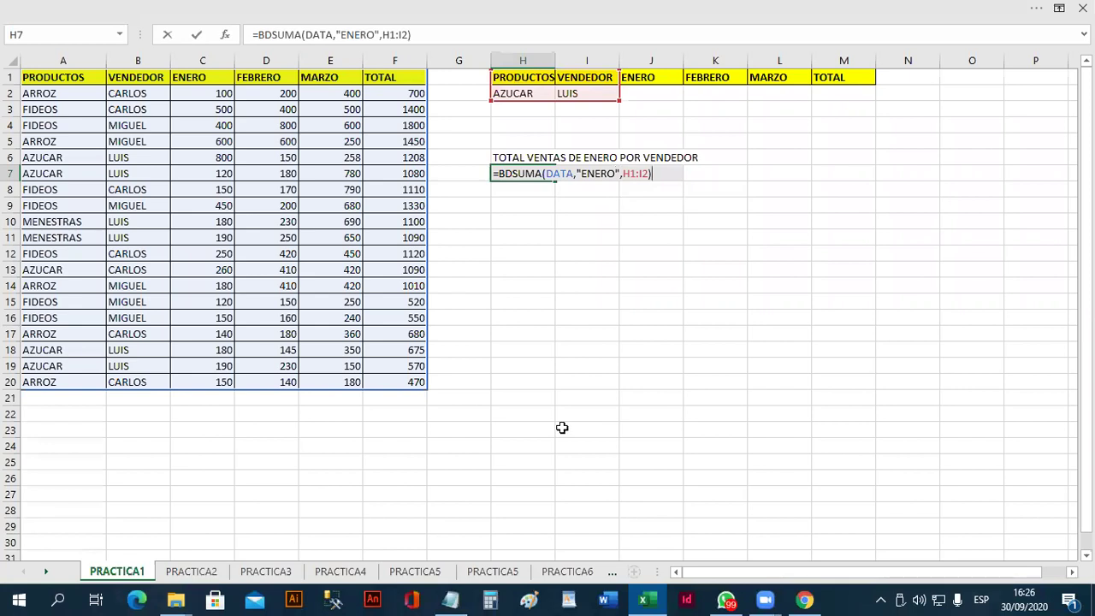
pyautogui.press('Return')
pyautogui.press('Up')
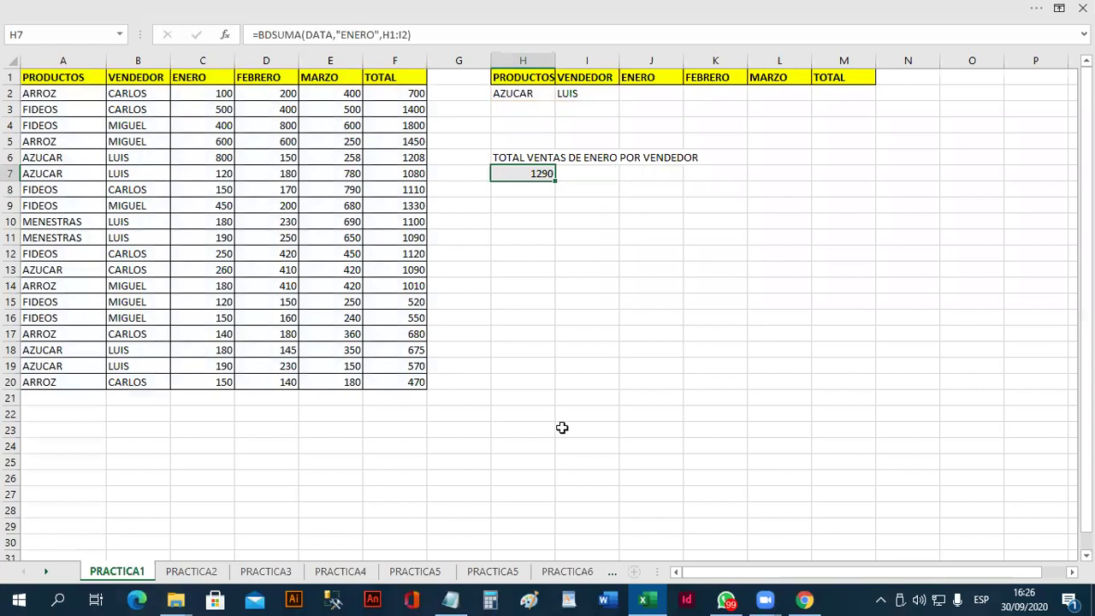
# Step: List the ENERO amounts for AZUCAR sold by the vendor in I2 (800, 120, 180 and 190) in I11:I14
pyautogui.press('Down')
pyautogui.press('Down')
pyautogui.press('Down')
pyautogui.press('Down')
pyautogui.press('Down')
pyautogui.press('Down')
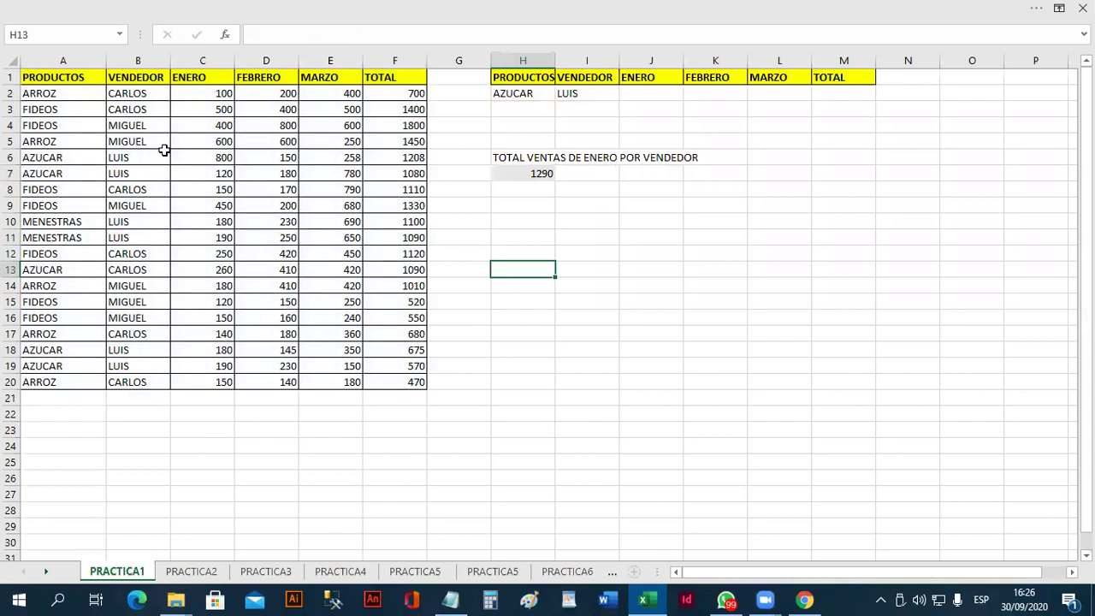
pyautogui.click(126, 94)
pyautogui.click(128, 159)
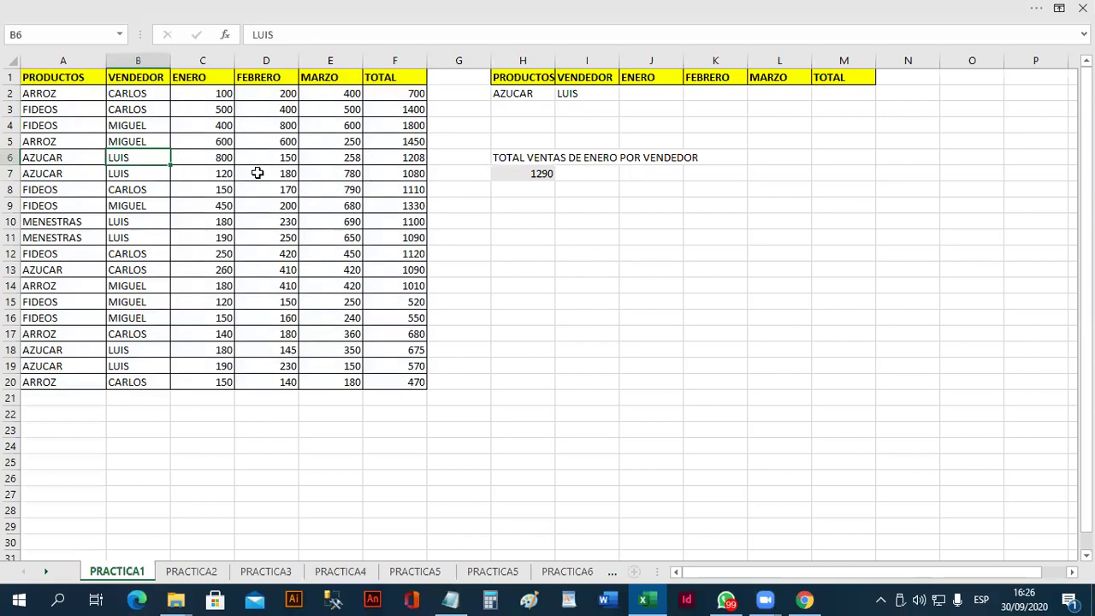
pyautogui.moveTo(572, 239); pyautogui.dragTo(591, 255)
pyautogui.write('800')
pyautogui.press('Return')
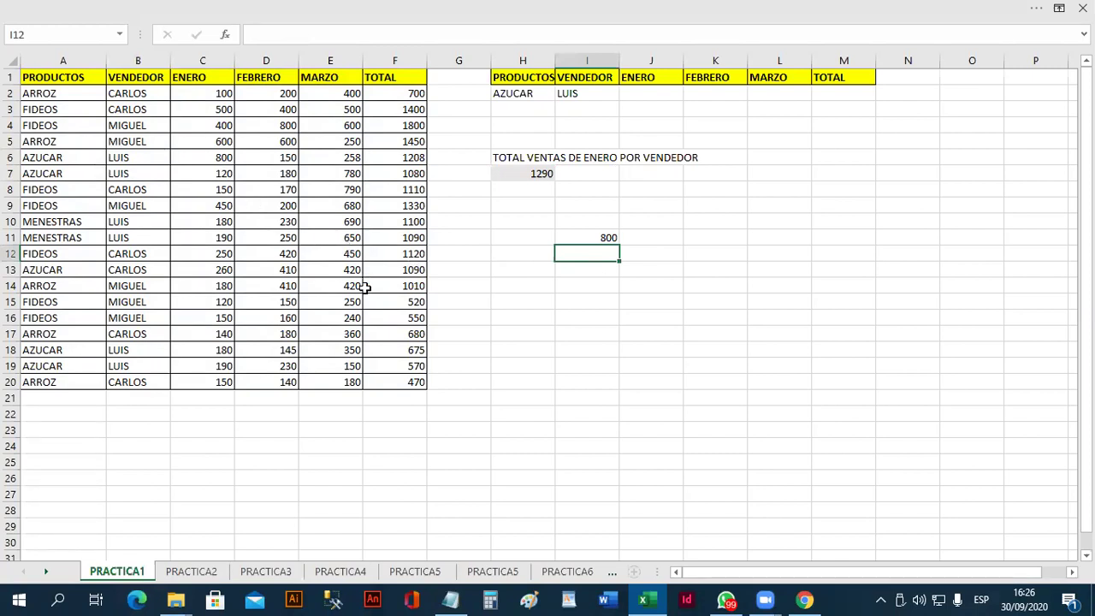
pyautogui.write('120')
pyautogui.press('Return')
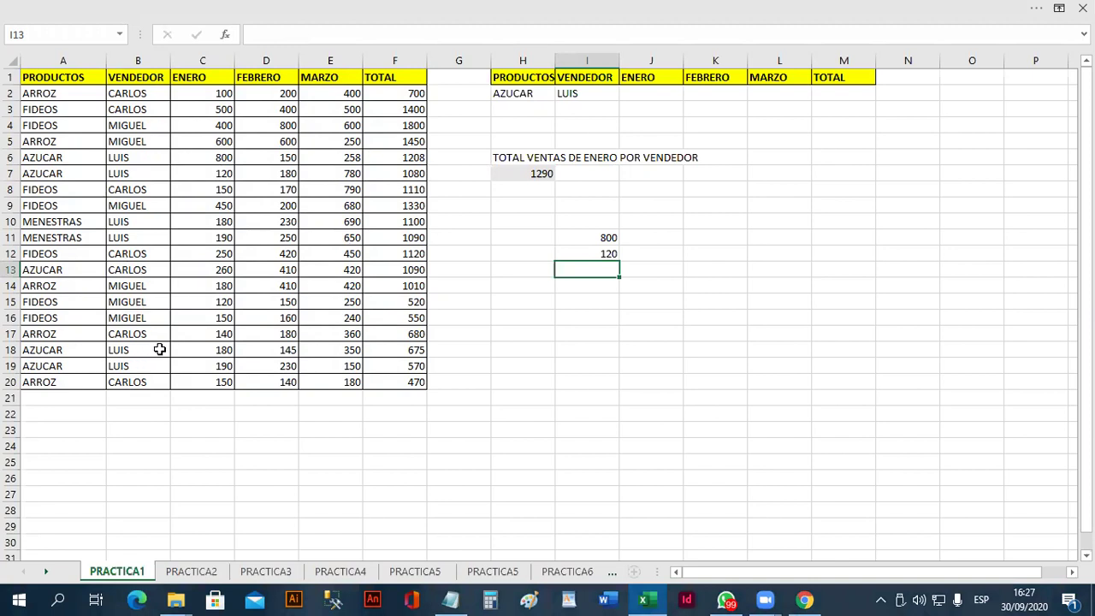
pyautogui.write('180')
pyautogui.press('Return')
pyautogui.write('190')
pyautogui.press('Return')
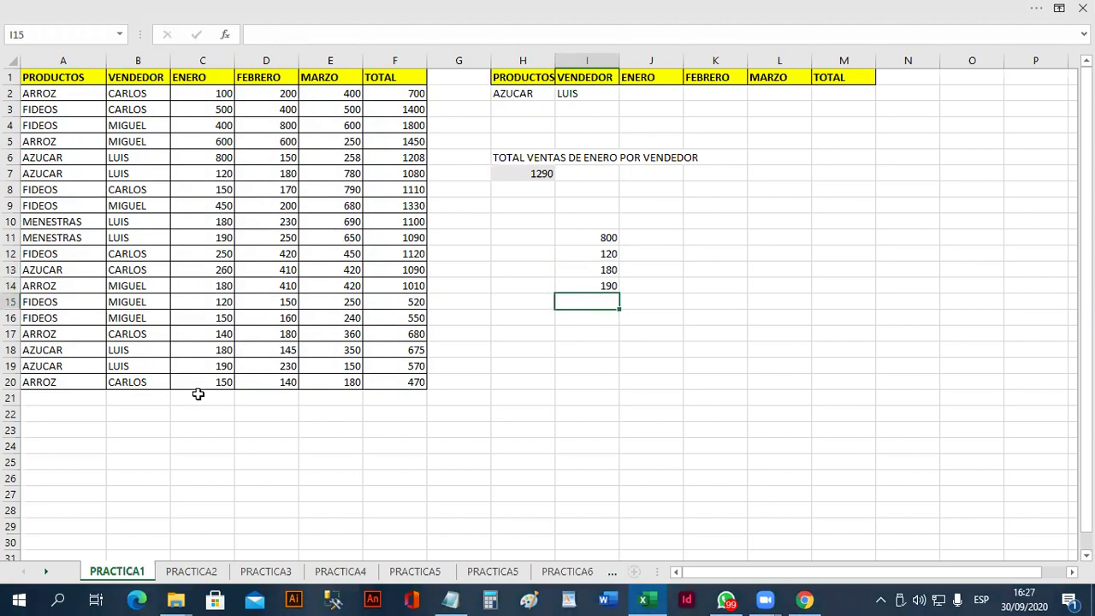
# Step: Total the listed amounts in I15 with =SUMA(I11:I14)
pyautogui.write('=SUMA(')
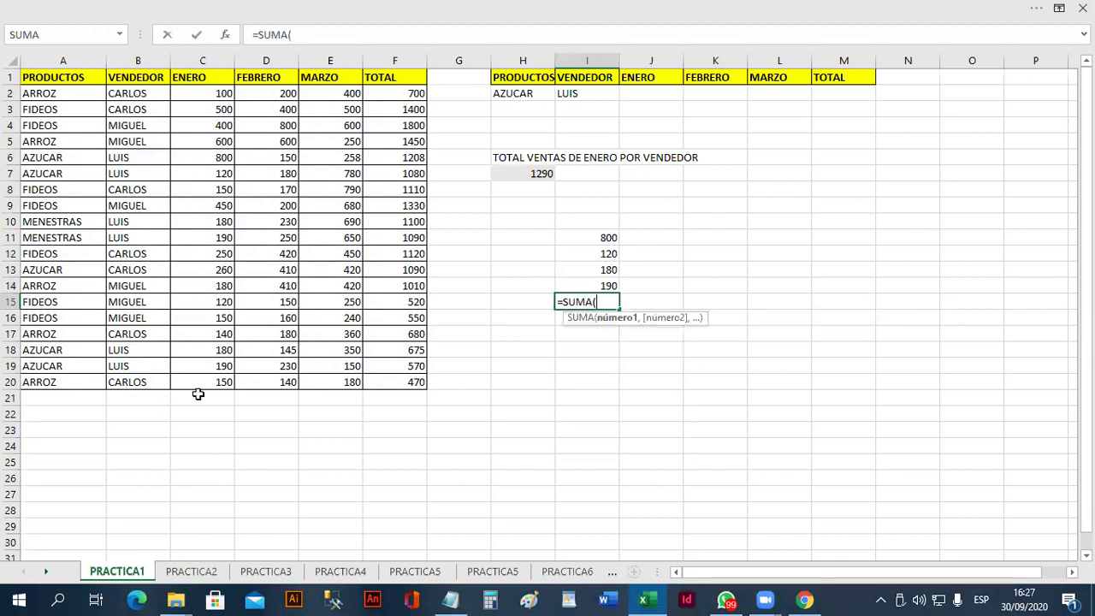
pyautogui.moveTo(594, 237); pyautogui.dragTo(598, 287)
pyautogui.press('Return')
pyautogui.press('Up')
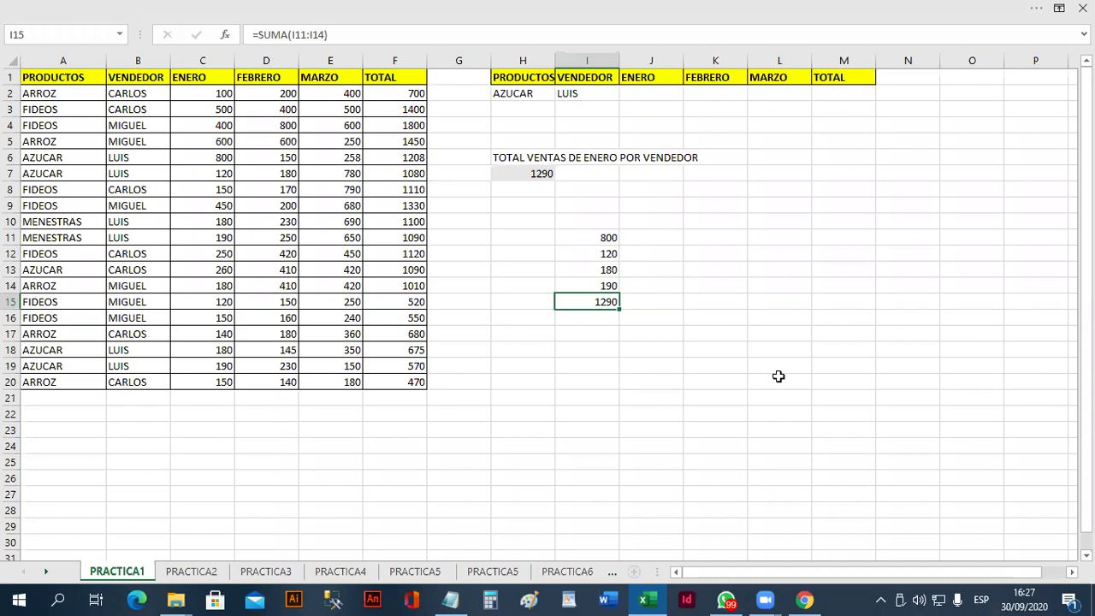
# Step: Enter the vendor listed in B2 as the second vendor criterion in I3
pyautogui.press('Up')
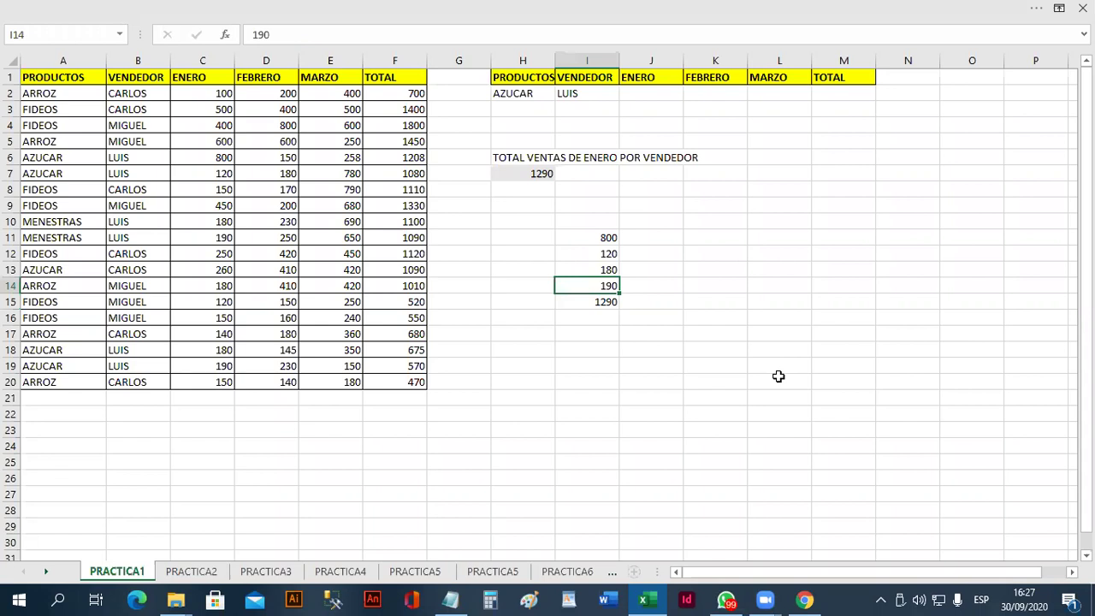
pyautogui.press('Left')
pyautogui.press('Up')
pyautogui.press('Up')
pyautogui.press('Up')
pyautogui.press('Up')
pyautogui.press('Up')
pyautogui.press('Up')
pyautogui.press('Up')
pyautogui.press('Up')
pyautogui.press('Up')
pyautogui.press('Up')
pyautogui.press('Up')
pyautogui.press('Up')
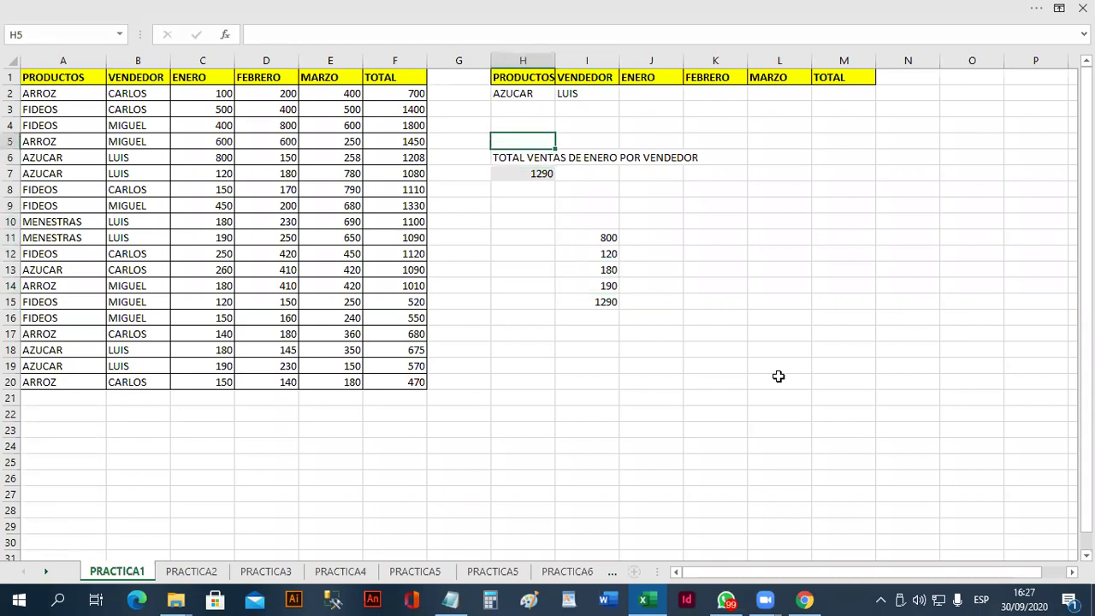
pyautogui.press('Down')
pyautogui.press('Right')
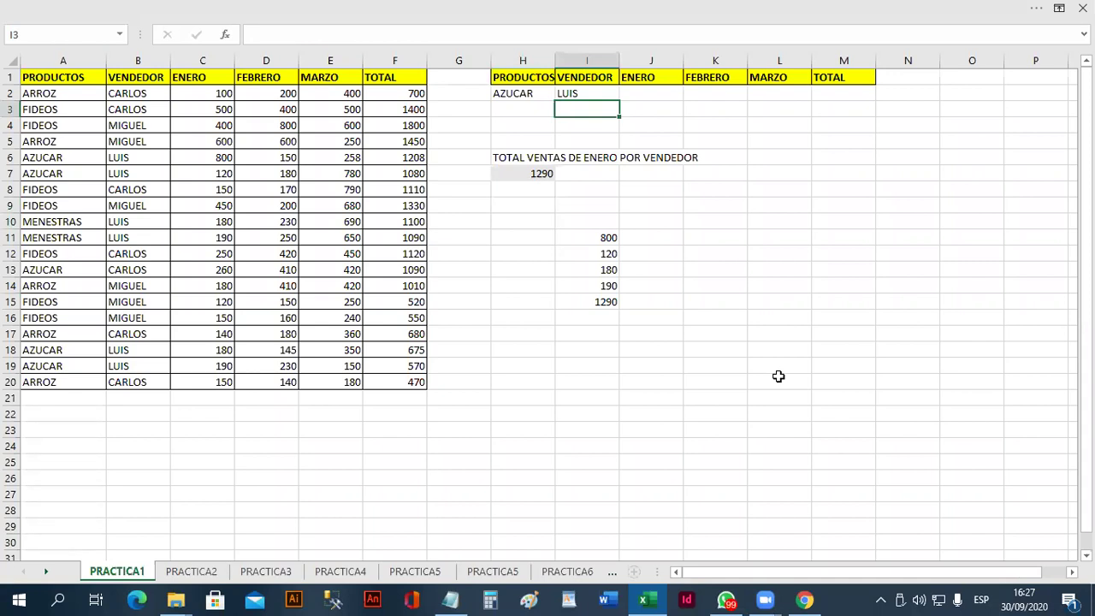
pyautogui.write('CARLOS')
pyautogui.press('Return')
# Step: Enter AZUCAR in H3 as the product criterion for the second vendor
pyautogui.press('Down')
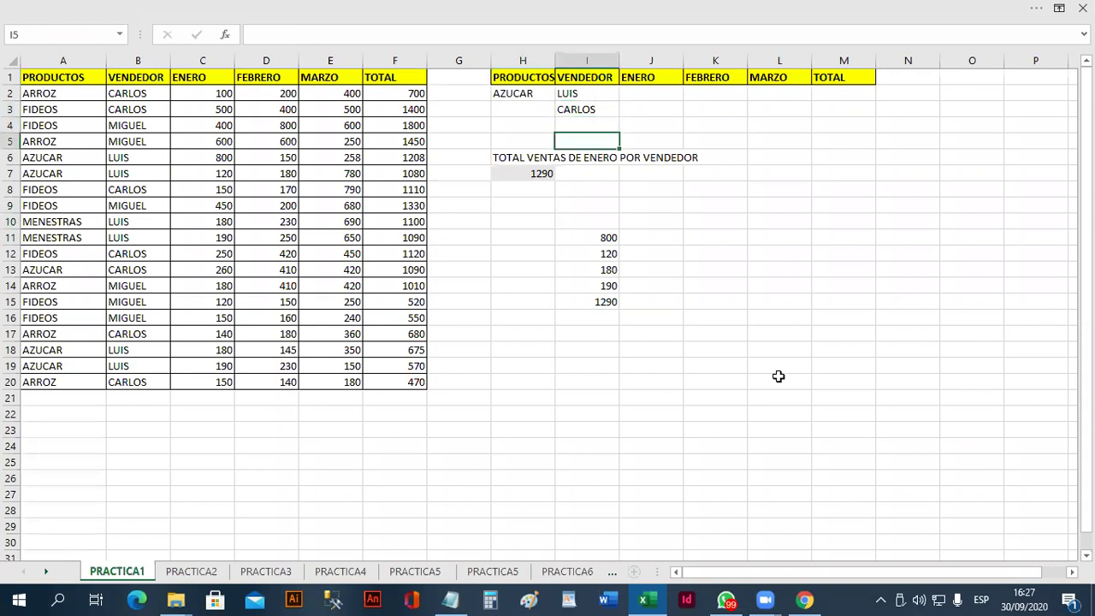
pyautogui.press('Down')
pyautogui.press('Left')
pyautogui.press('Up')
pyautogui.press('Up')
pyautogui.press('Up')
pyautogui.write('AZUCA')
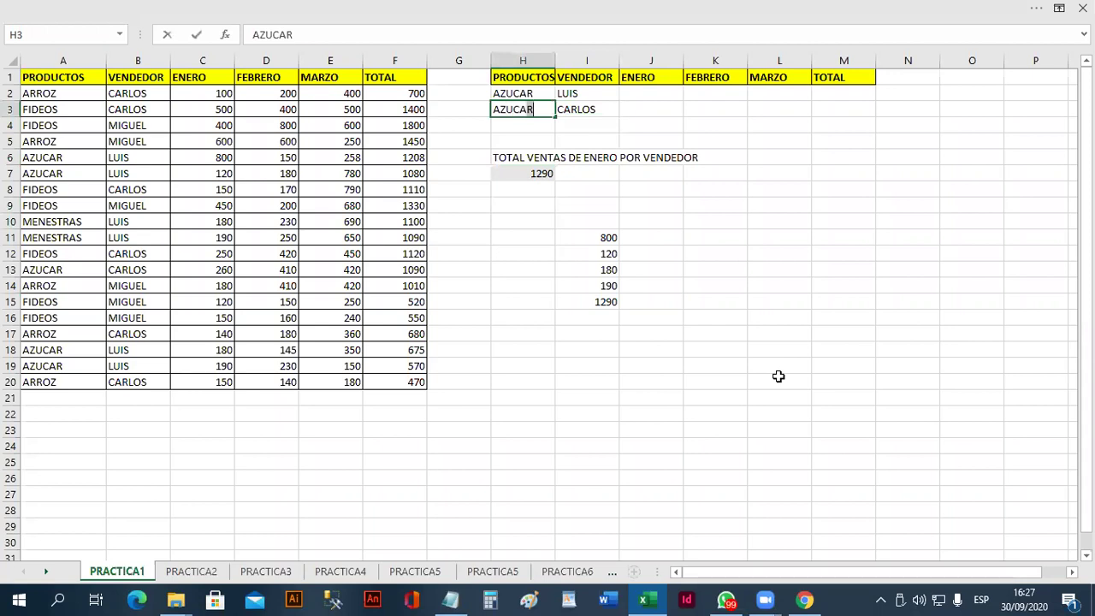
pyautogui.press('Return')
# Step: Clear the BDSUMA formula from H7
pyautogui.press('Down')
pyautogui.press('Down')
pyautogui.press('Down')
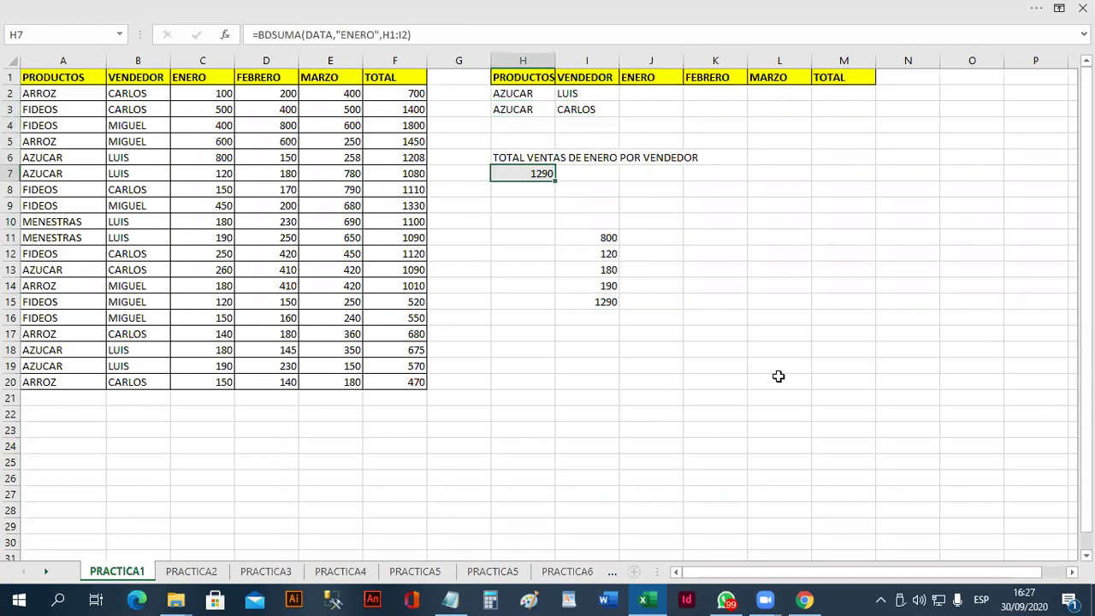
pyautogui.press('Delete')
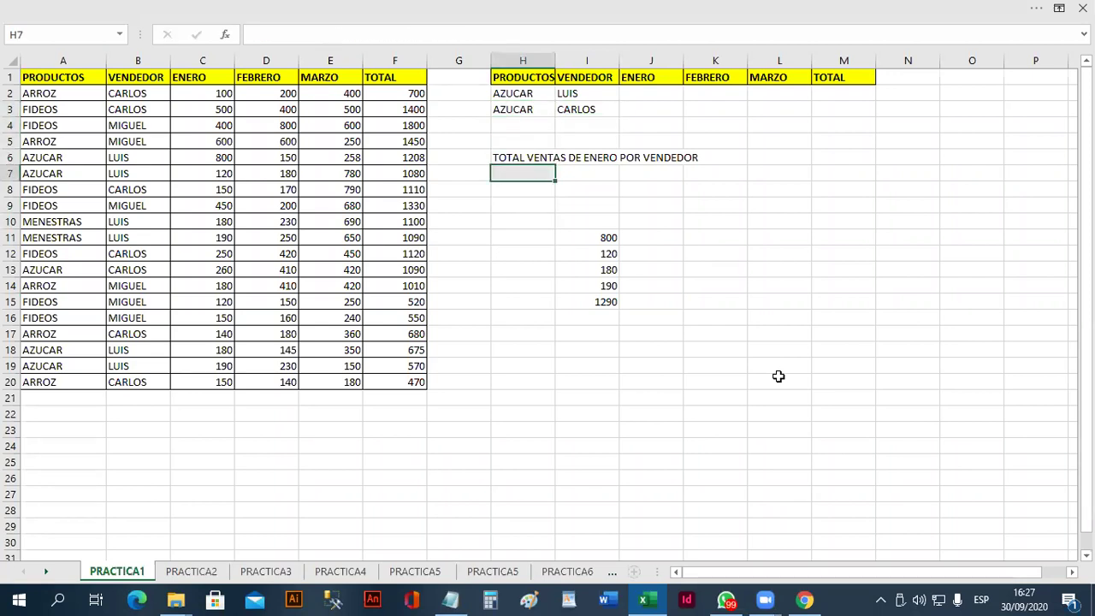
pyautogui.press('Up')
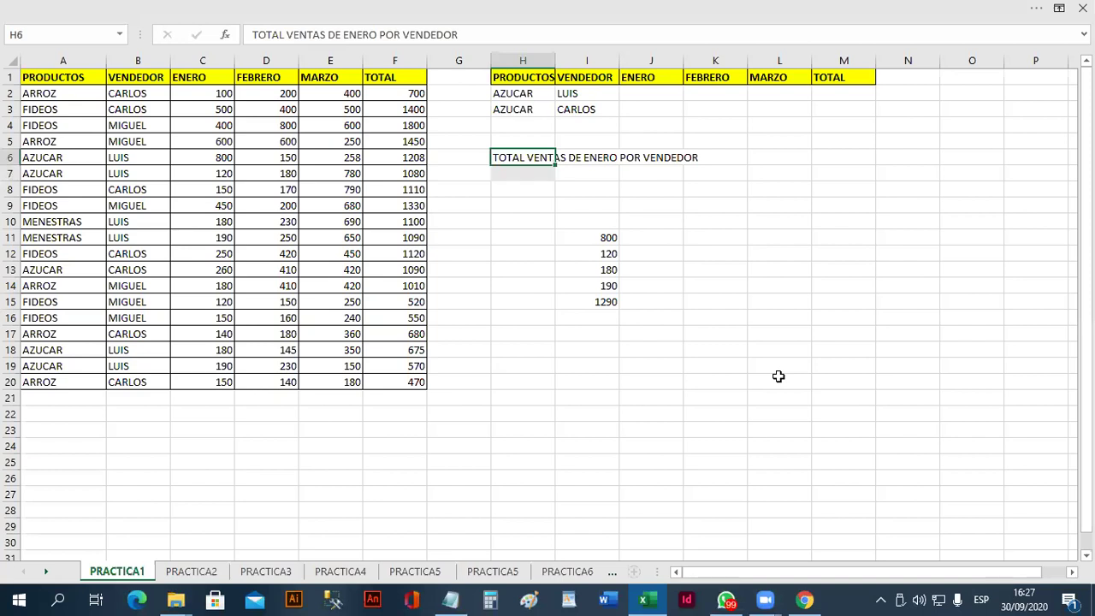
# Step: Clear the manually listed ENERO amounts and their sum from I11:I16
pyautogui.press('Down')
pyautogui.press('Right')
pyautogui.press('Down')
pyautogui.press('Down')
pyautogui.press('Down')
pyautogui.press('Down')
pyautogui.hotkey('shift', 'Down')
pyautogui.hotkey('shift', 'Down')
pyautogui.hotkey('shift', 'Down')
pyautogui.hotkey('shift', 'Down')
pyautogui.hotkey('shift', 'Down')
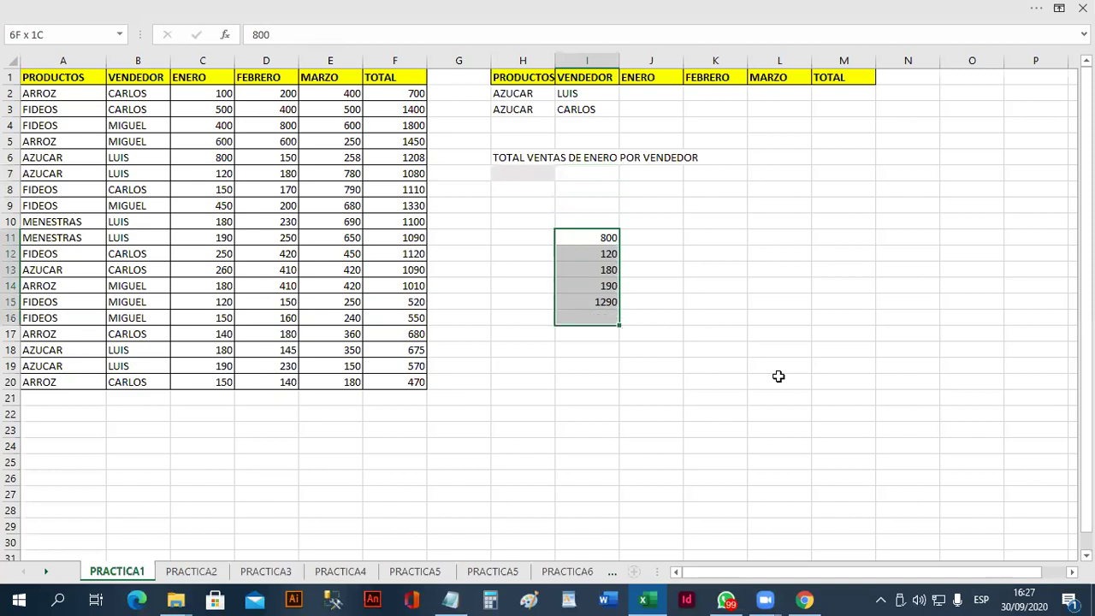
pyautogui.press('Delete')
# Step: Enter a heading in H10: "TOTAL VENTAS DE FEBRERO DE", the I2 and I3 vendor names joined by "O", and "AZUCAR"
pyautogui.press('Left')
pyautogui.press('Up')
pyautogui.press('Up')
pyautogui.press('Down')
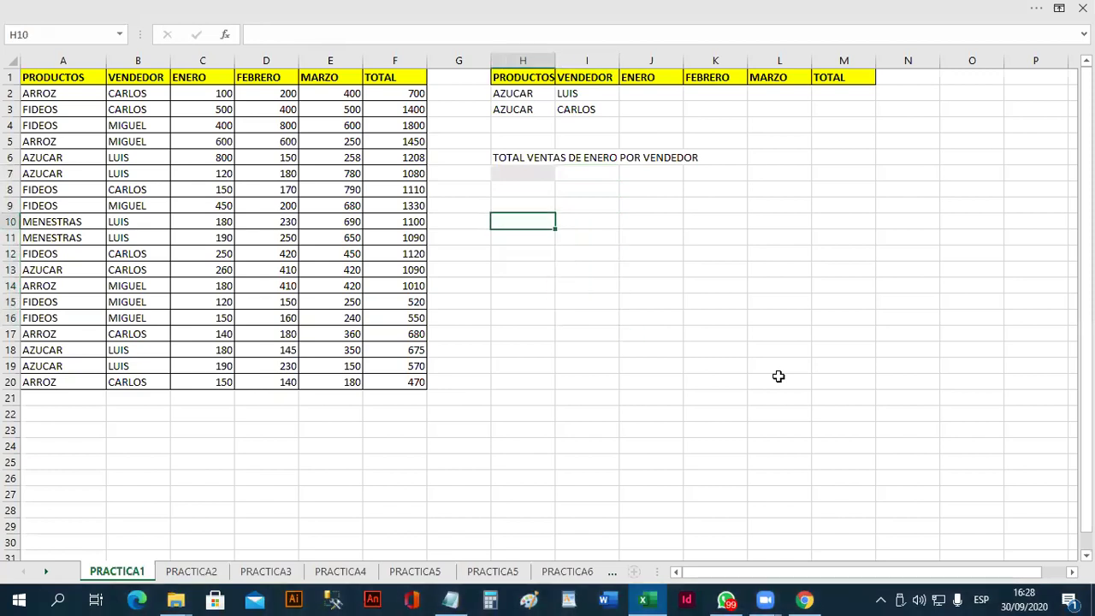
pyautogui.write('TOTAL VENTAS DE')
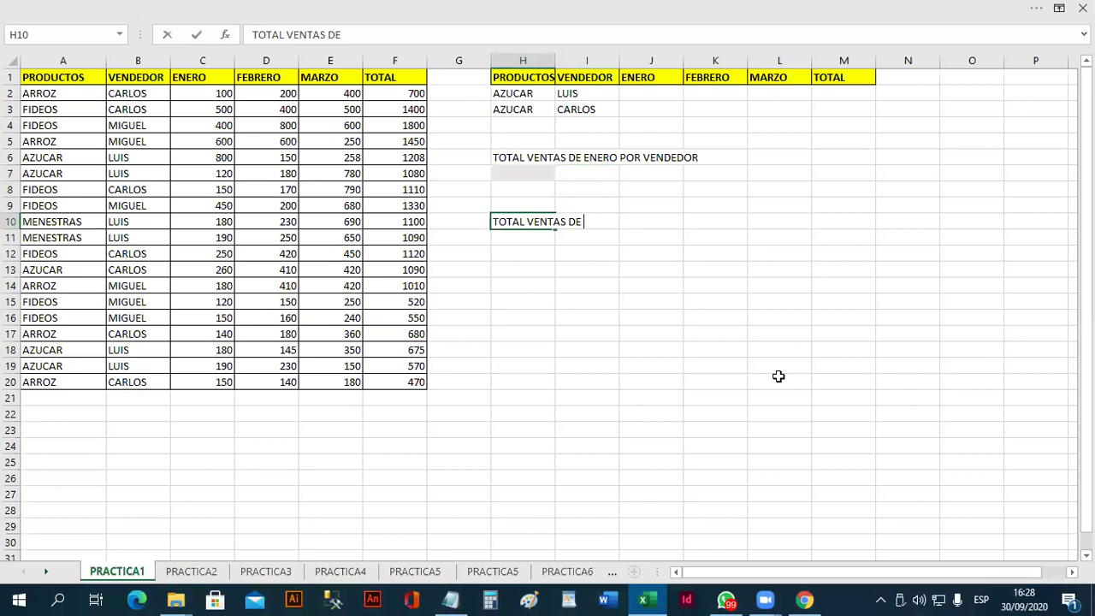
pyautogui.write(' FEBRERO DE LU')
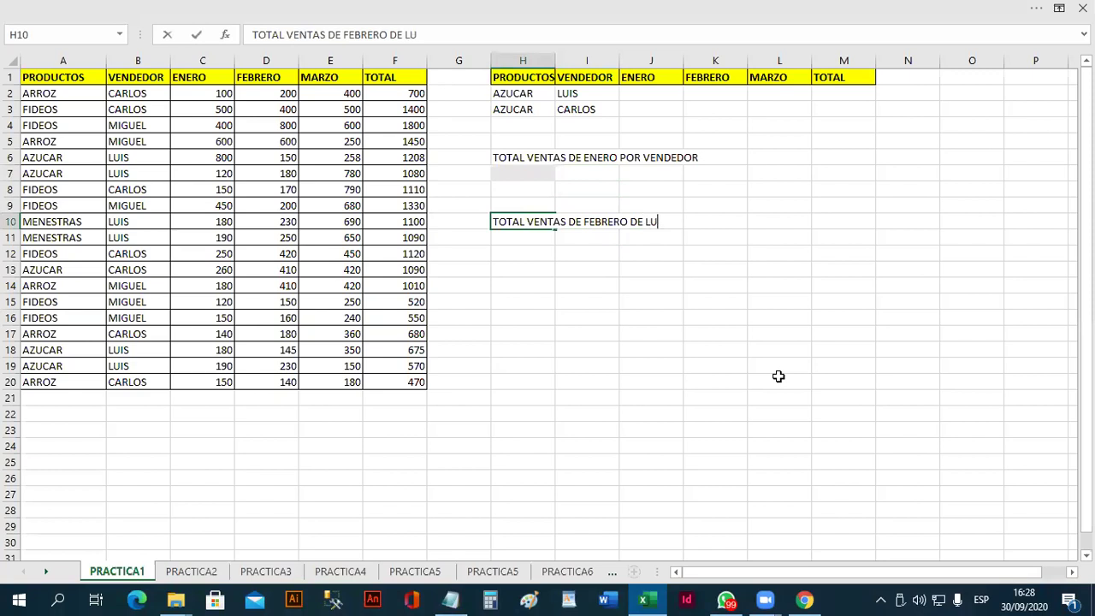
pyautogui.write('IS O CARLOS AZUCAR')
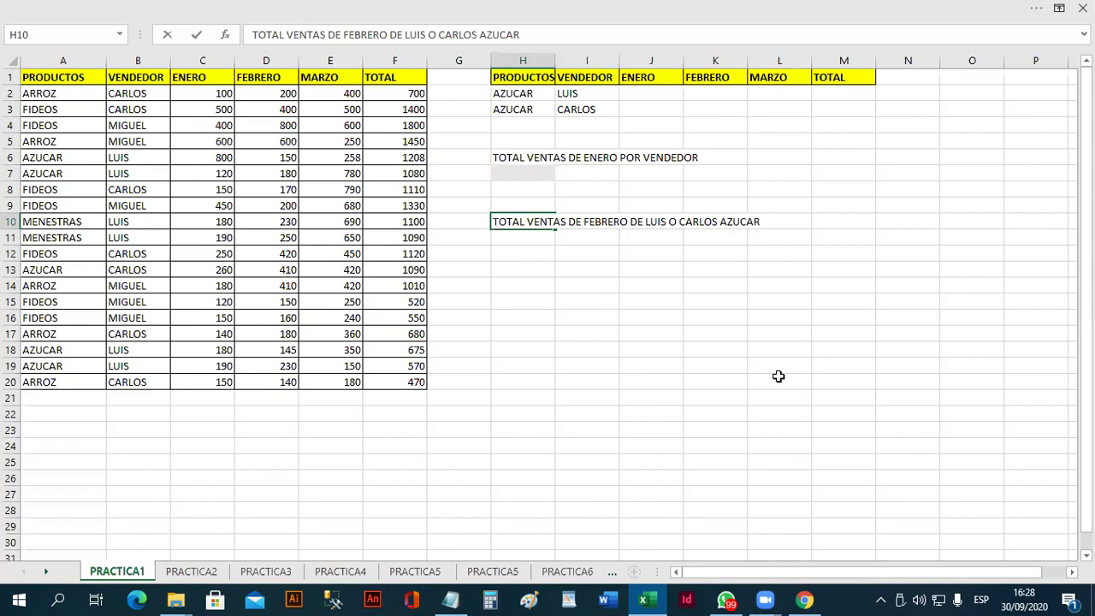
pyautogui.press('Return')
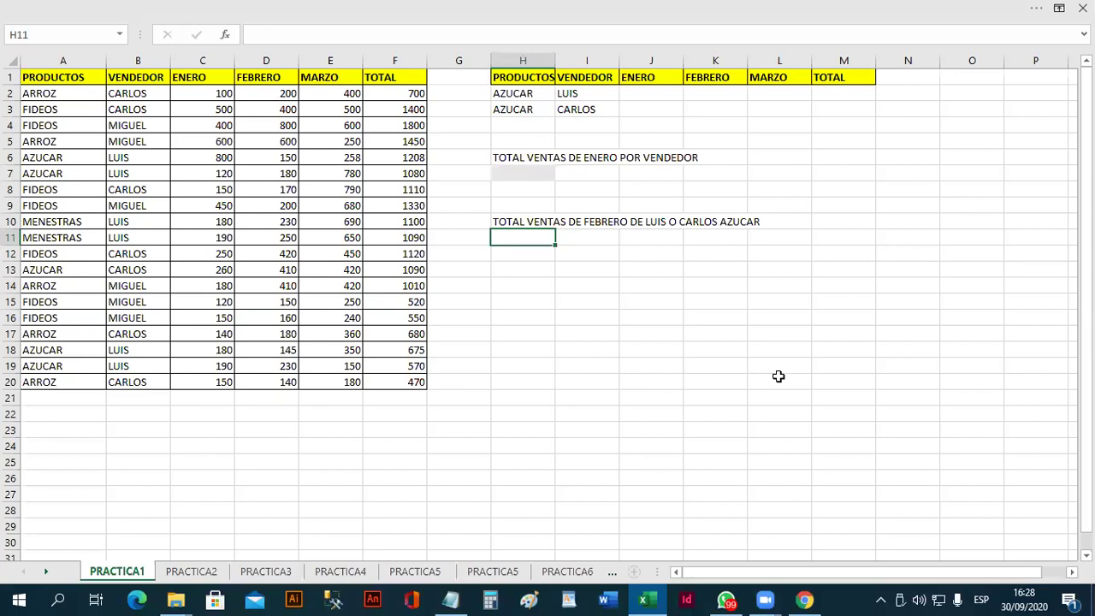
# Step: Calculate the FEBRERO sales for both criteria rows in H11 with =BDSUMA(DATA,"FEBRERO",H1:I3)
pyautogui.write('=BDSUMA(')
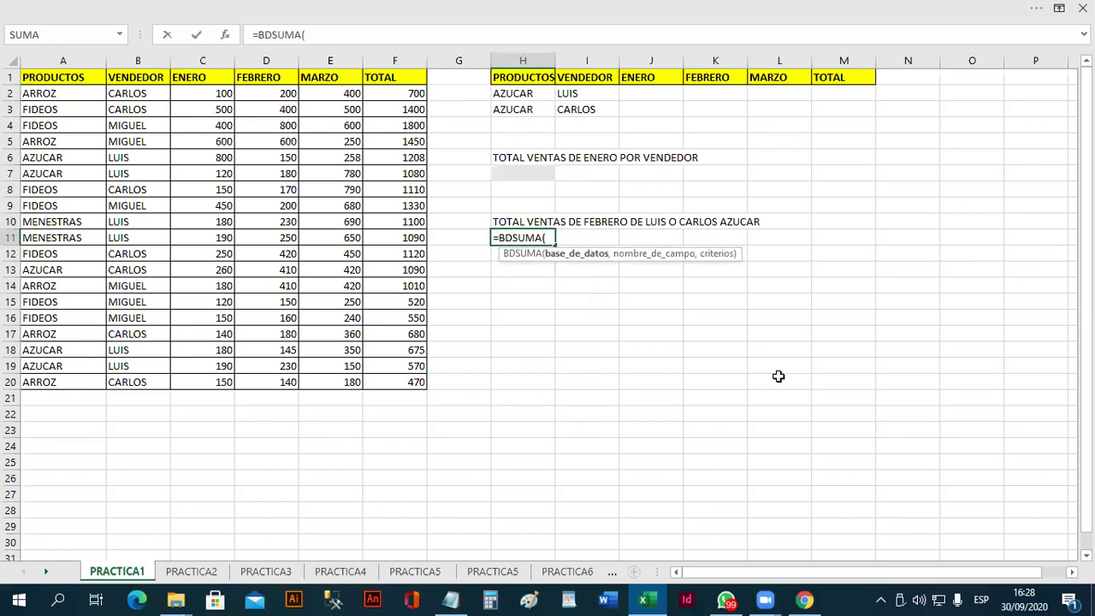
pyautogui.write('DATA,"')
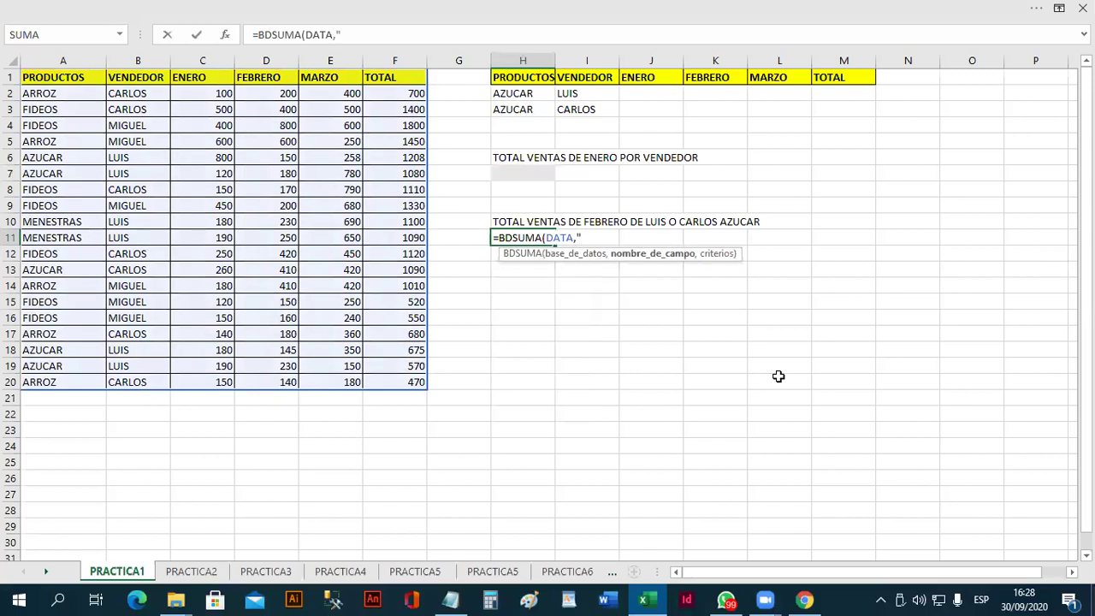
pyautogui.write('FEBRERO')
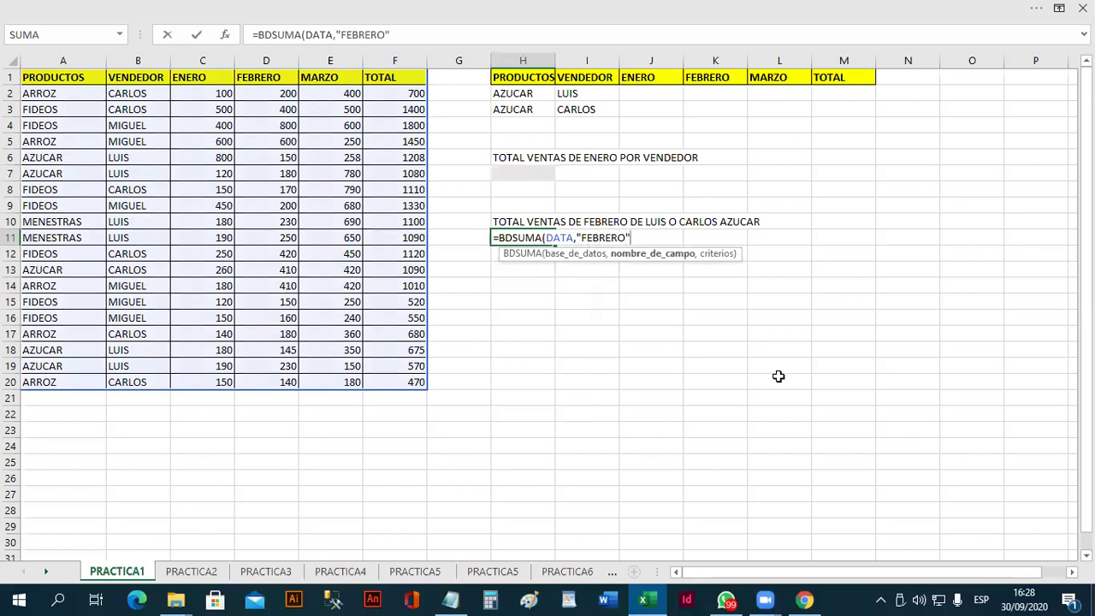
pyautogui.write(',')
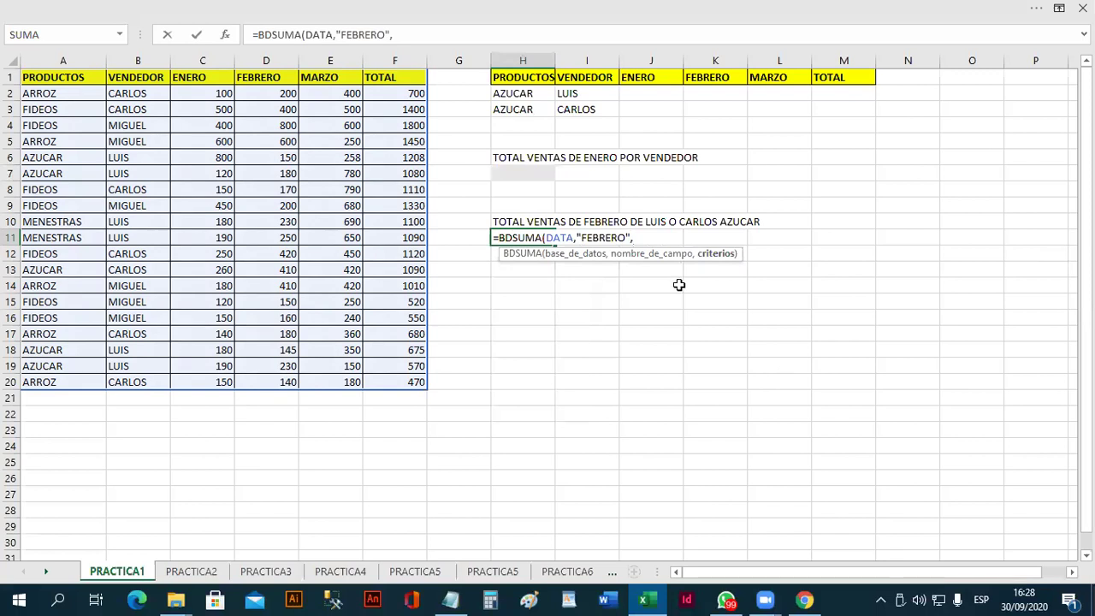
pyautogui.moveTo(523, 79); pyautogui.dragTo(586, 109)
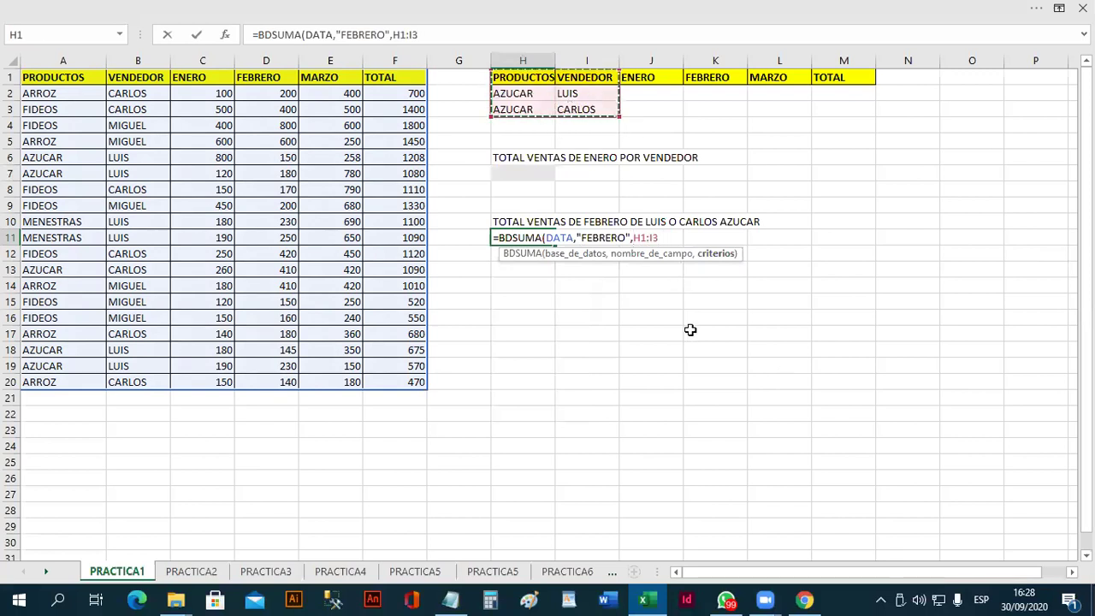
pyautogui.write(')')
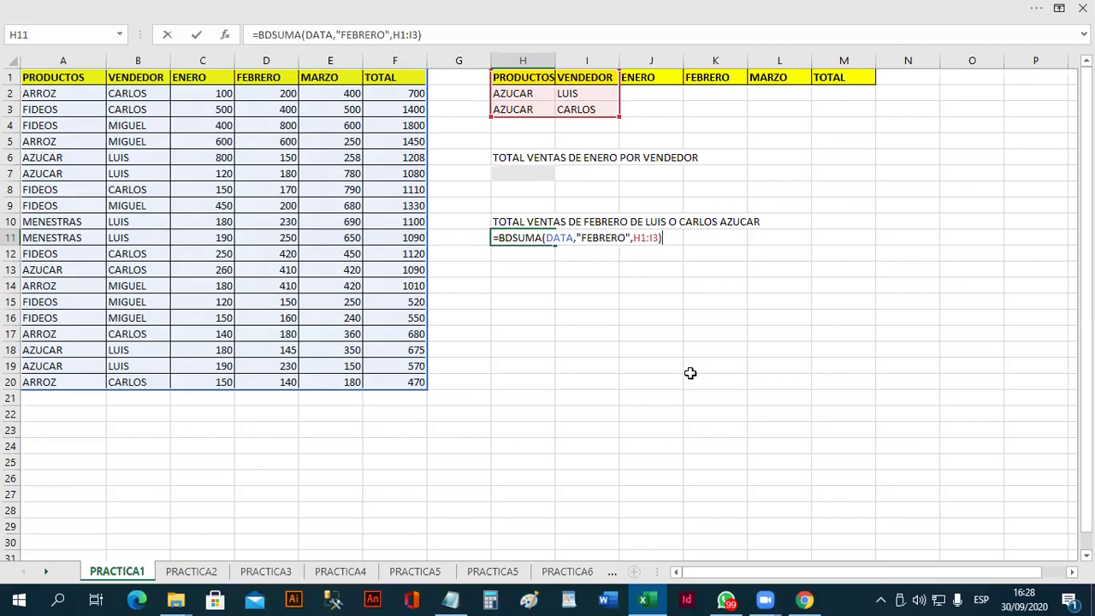
pyautogui.press('Return')
pyautogui.press('Up')
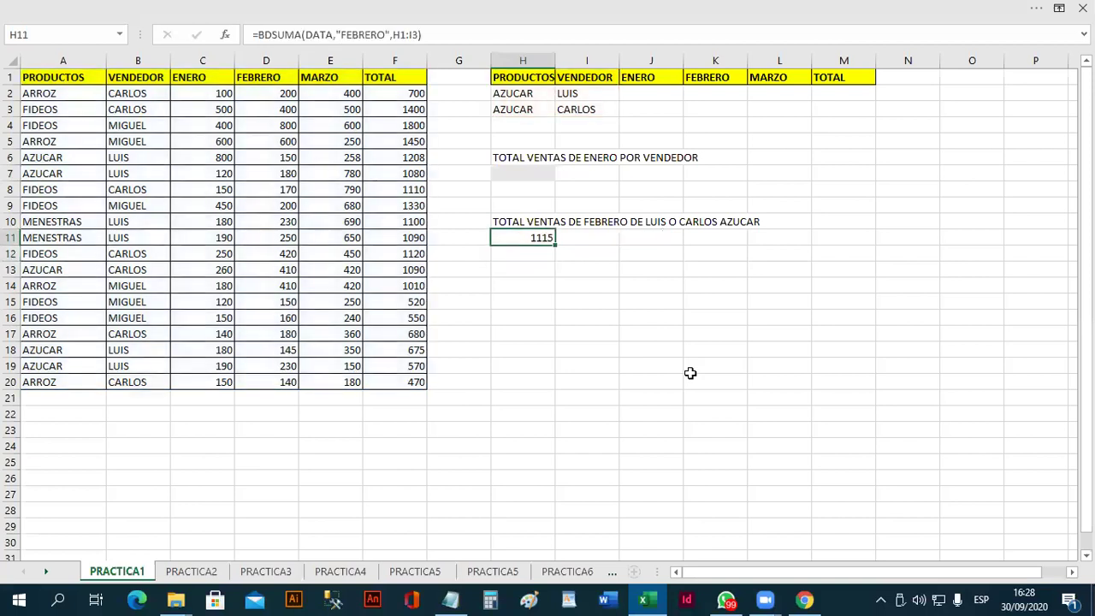
pyautogui.press('Right')
pyautogui.press('Right')
pyautogui.press('Down')
pyautogui.press('Down')
pyautogui.press('Down')
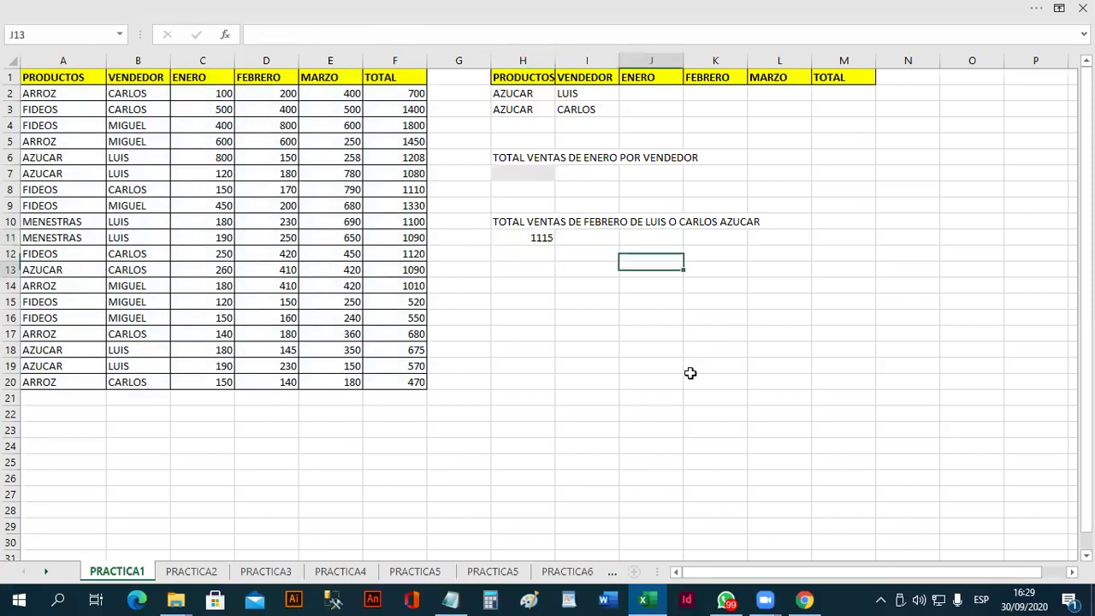
pyautogui.press('Up')
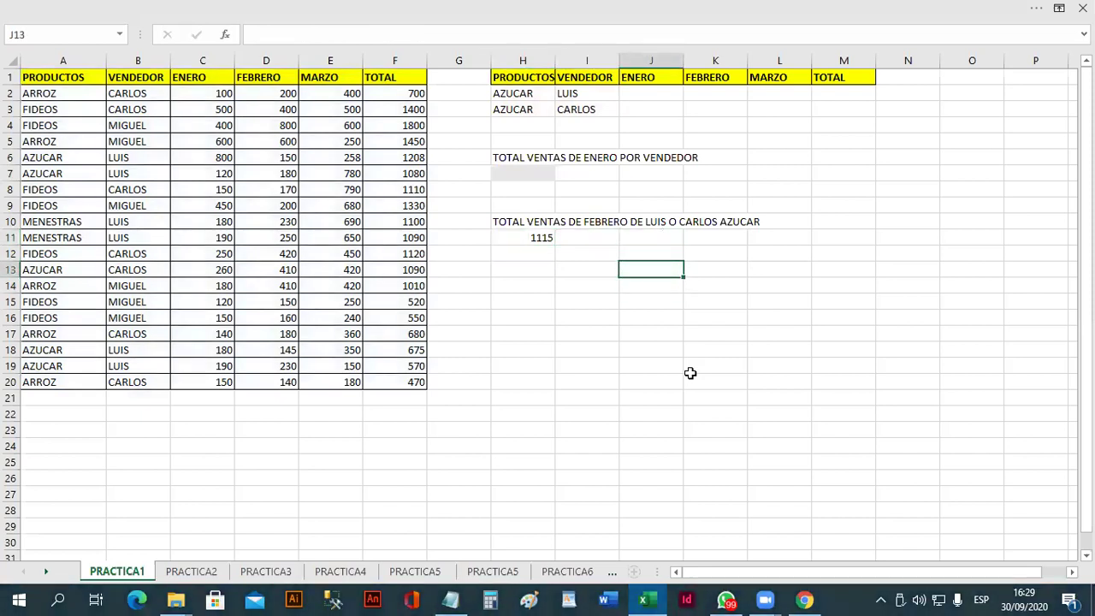
pyautogui.press('Up')
pyautogui.press('Up')
pyautogui.press('Up')
pyautogui.press('Left')
pyautogui.press('Left')
pyautogui.press('Up')
pyautogui.press('Up')
pyautogui.press('Up')
pyautogui.press('Up')
pyautogui.press('Down')
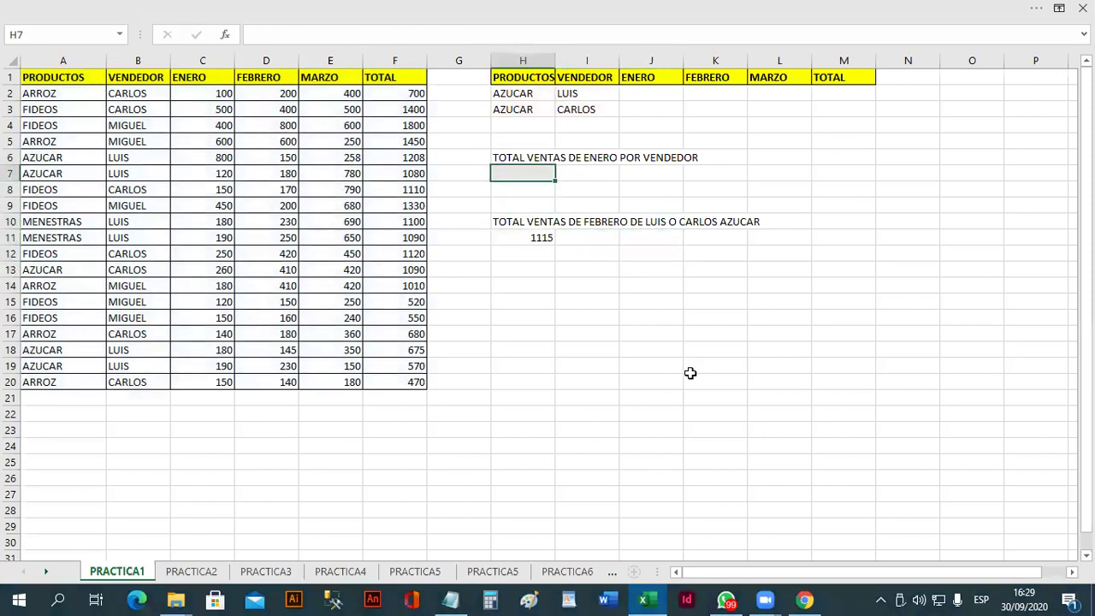
pyautogui.click(661, 338)
pyautogui.click(530, 303)
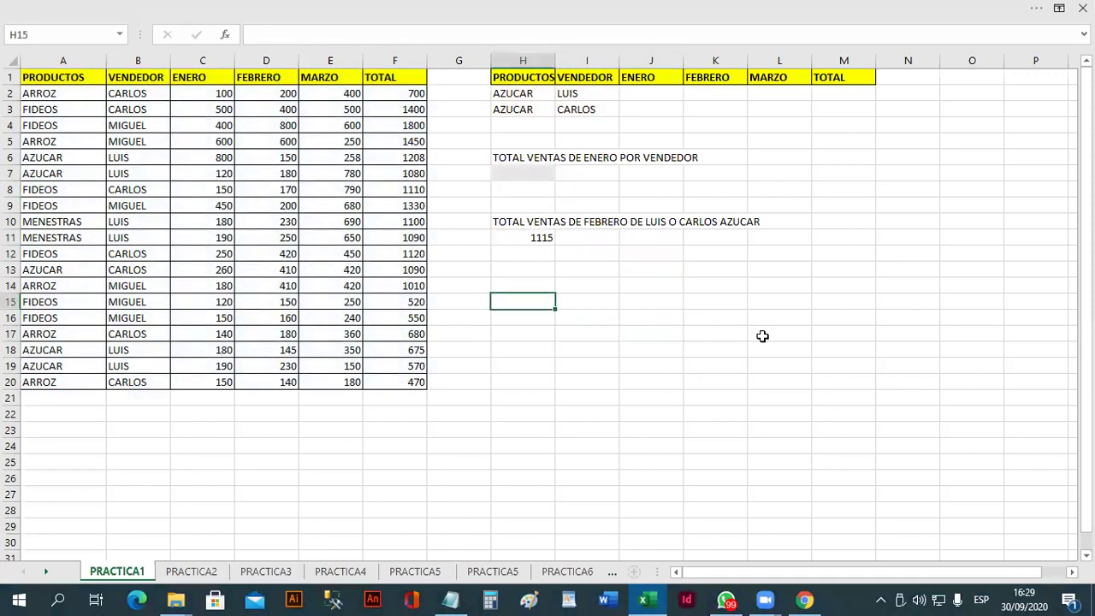
# Step: List the FEBRERO amounts 150 and 180 from the AZUCAR sales in rows 6 and 7 in J13:J14
pyautogui.click(147, 96)
pyautogui.click(287, 97)
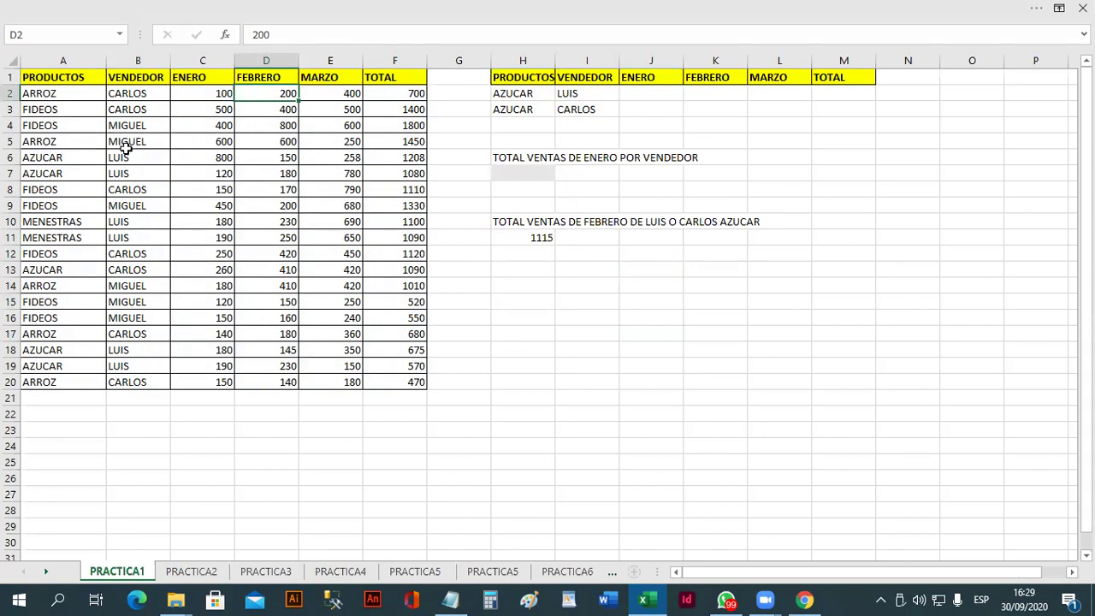
pyautogui.click(139, 107)
pyautogui.click(130, 155)
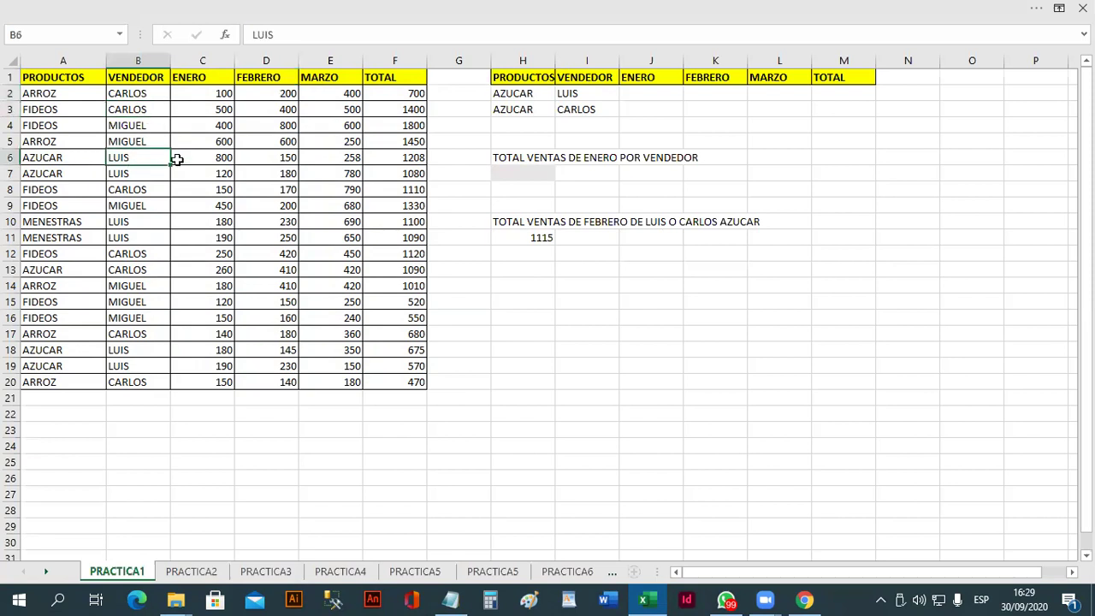
pyautogui.click(672, 270)
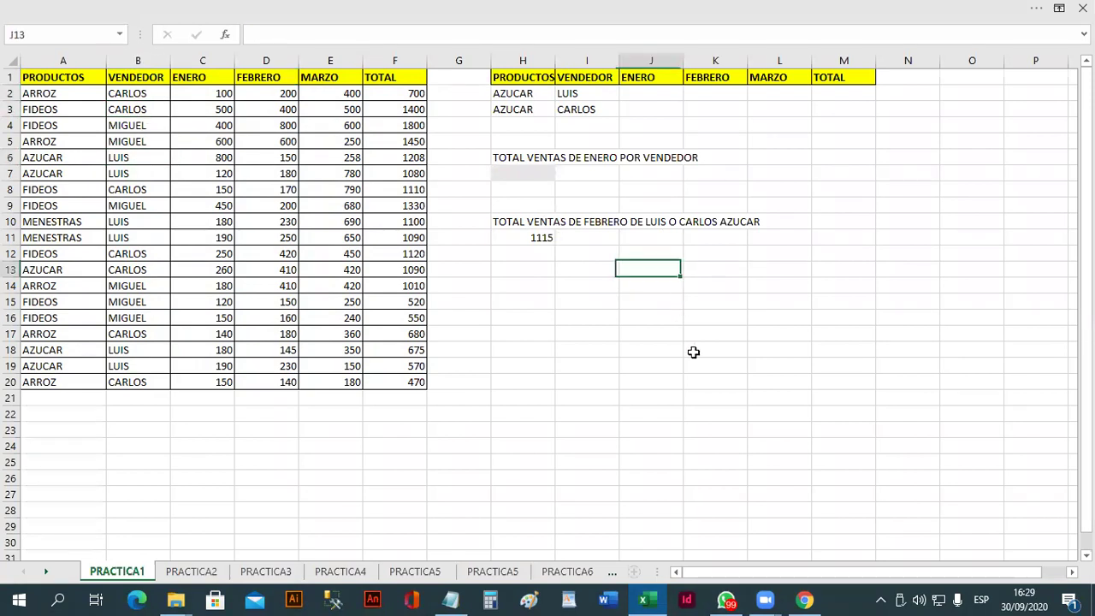
pyautogui.write('150')
pyautogui.press('Return')
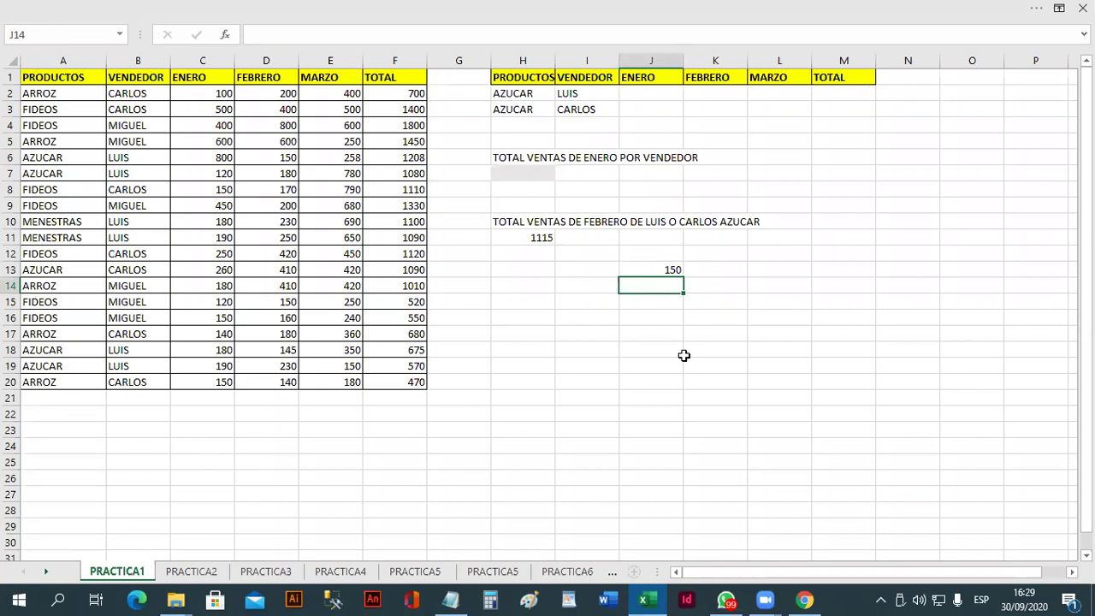
pyautogui.click(138, 175)
pyautogui.click(274, 175)
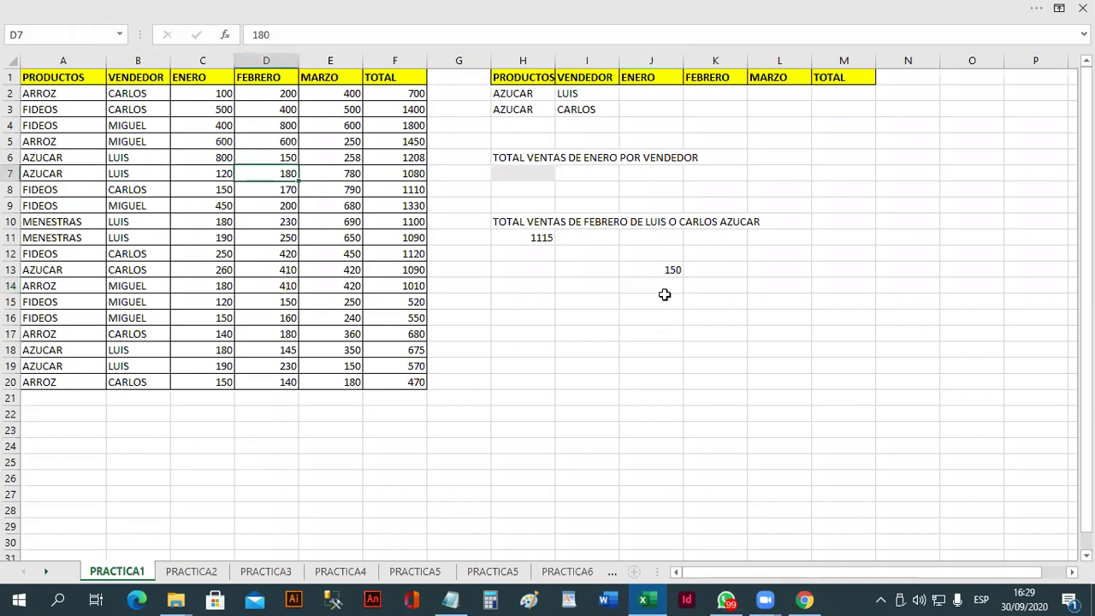
pyautogui.click(660, 288)
pyautogui.write('180')
pyautogui.press('Return')
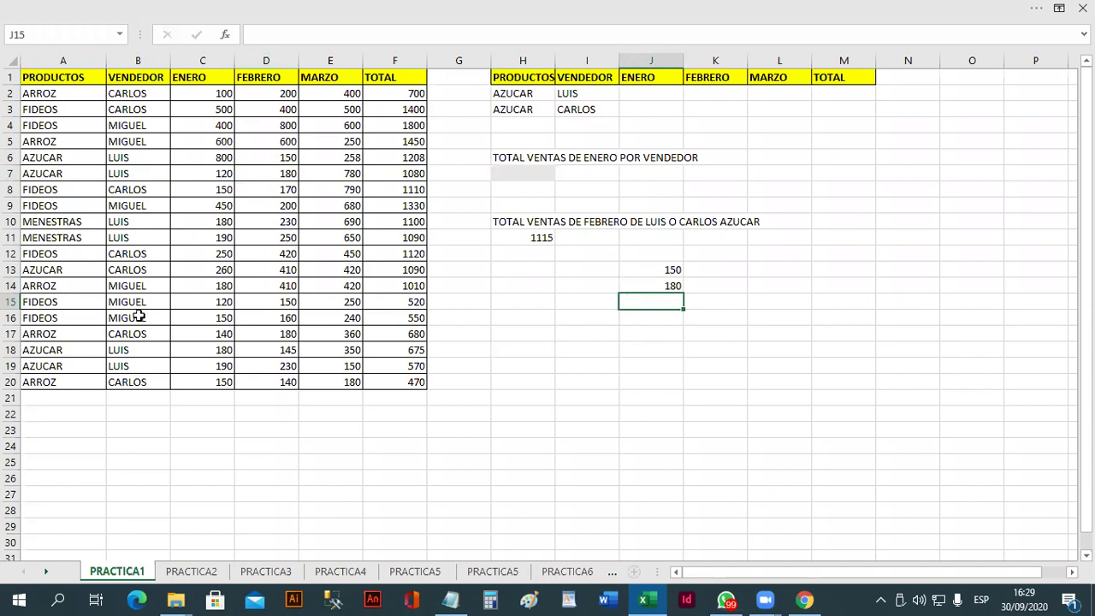
# Step: Add the FEBRERO amounts 145 and 230 from the AZUCAR sales in rows 18 and 19 in J15:J16
pyautogui.click(264, 350)
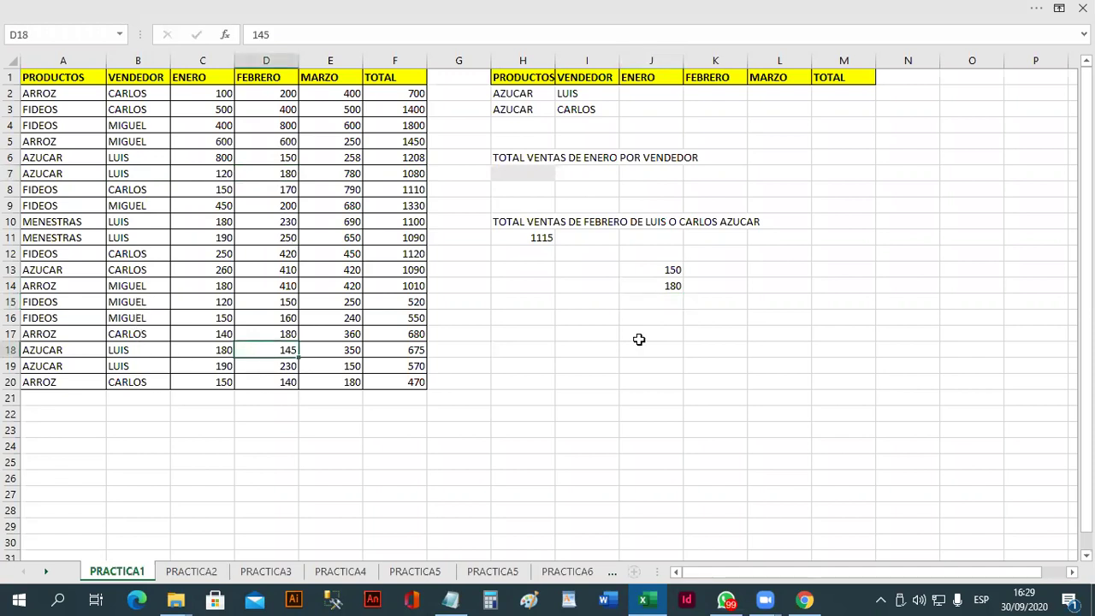
pyautogui.click(668, 301)
pyautogui.write('145')
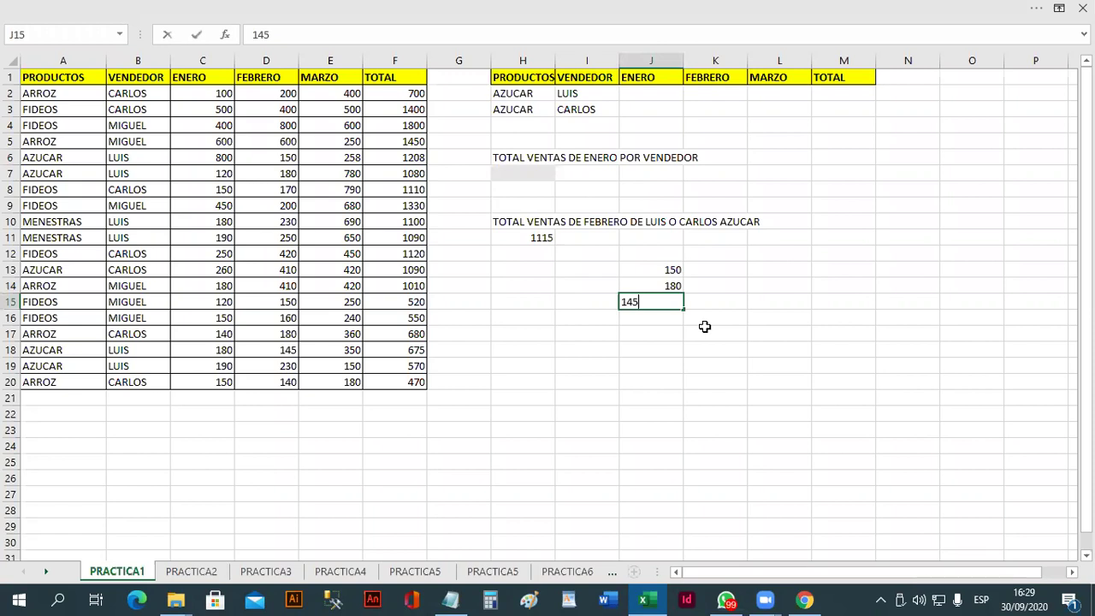
pyautogui.press('Return')
pyautogui.write('230')
pyautogui.press('Return')
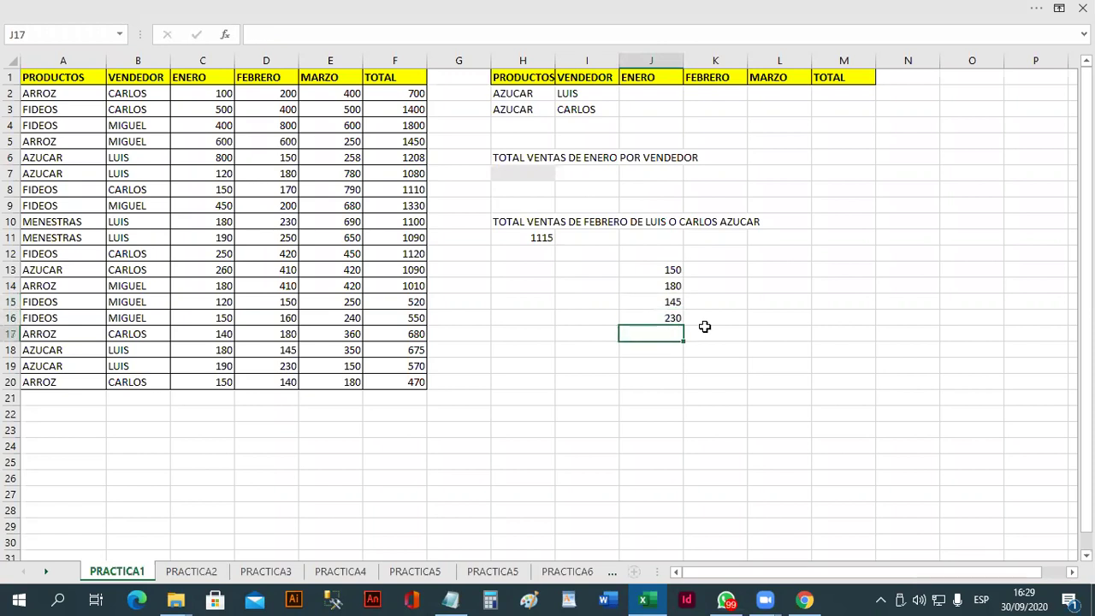
# Step: Total the listed FEBRERO amounts in J17 by summing J13:J16 with SUMA
pyautogui.write('=SUMA(')
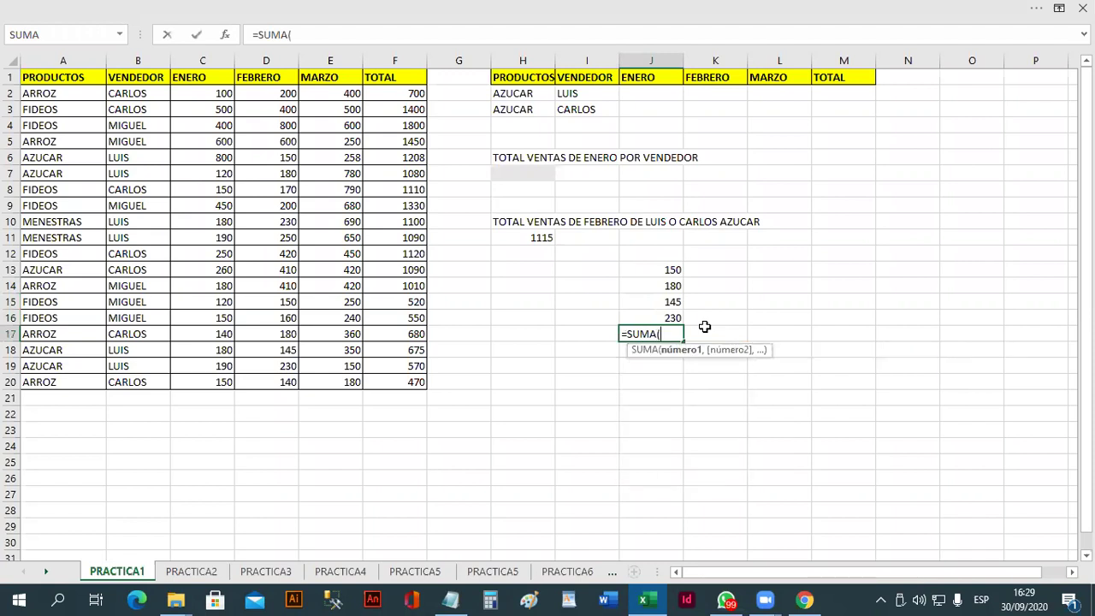
pyautogui.moveTo(673, 272); pyautogui.dragTo(666, 318)
pyautogui.press('Return')
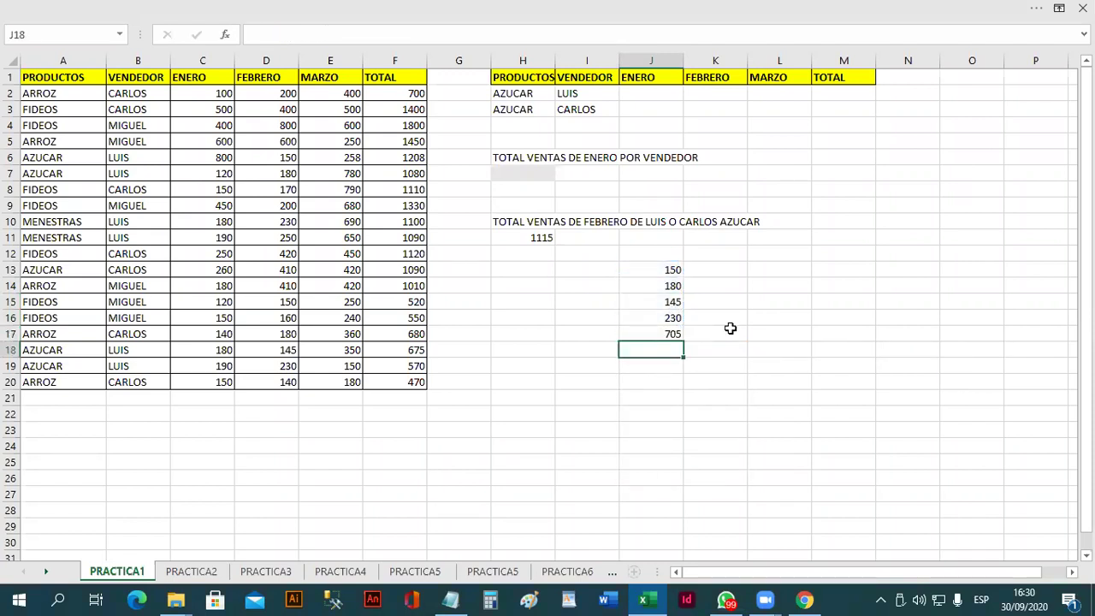
# Step: Bring the FEBRERO amount of the AZUCAR sale in row 13 into L13 with =D13
pyautogui.press('Right')
pyautogui.press('Up')
pyautogui.press('Up')
pyautogui.press('Up')
pyautogui.press('Up')
pyautogui.press('Up')
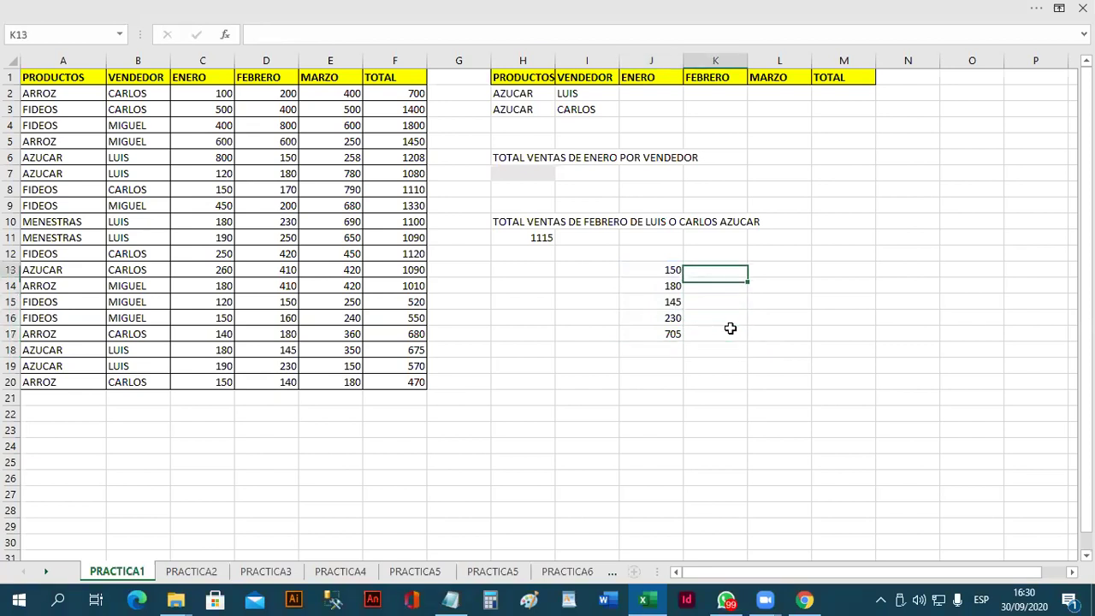
pyautogui.press('Up')
pyautogui.press('Right')
pyautogui.press('Down')
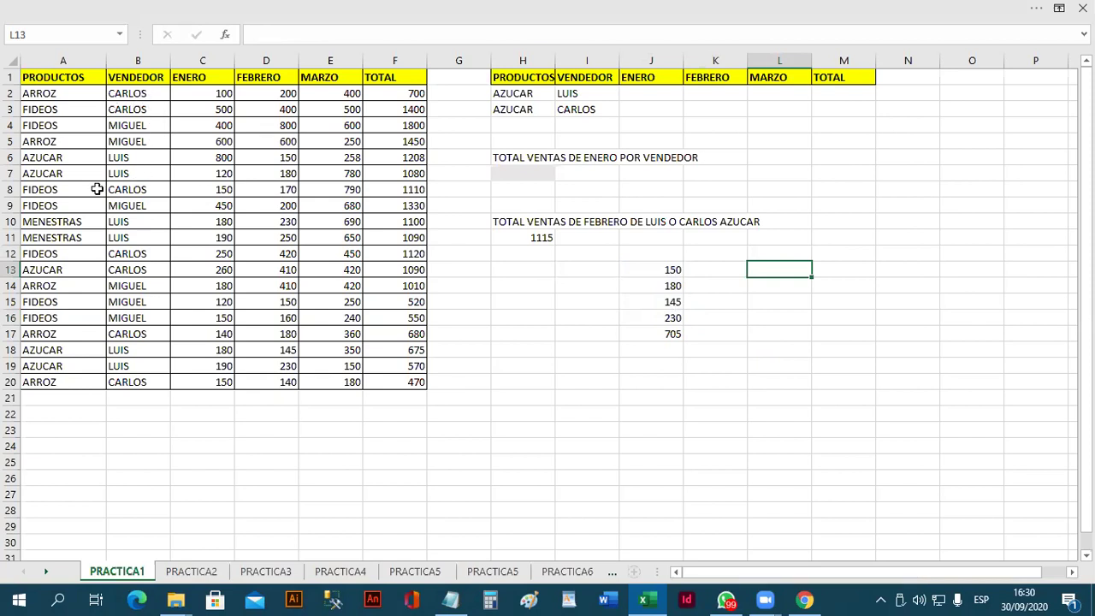
pyautogui.click(149, 272)
pyautogui.click(277, 271)
pyautogui.click(775, 273)
pyautogui.write('=D13')
pyautogui.press('Return')
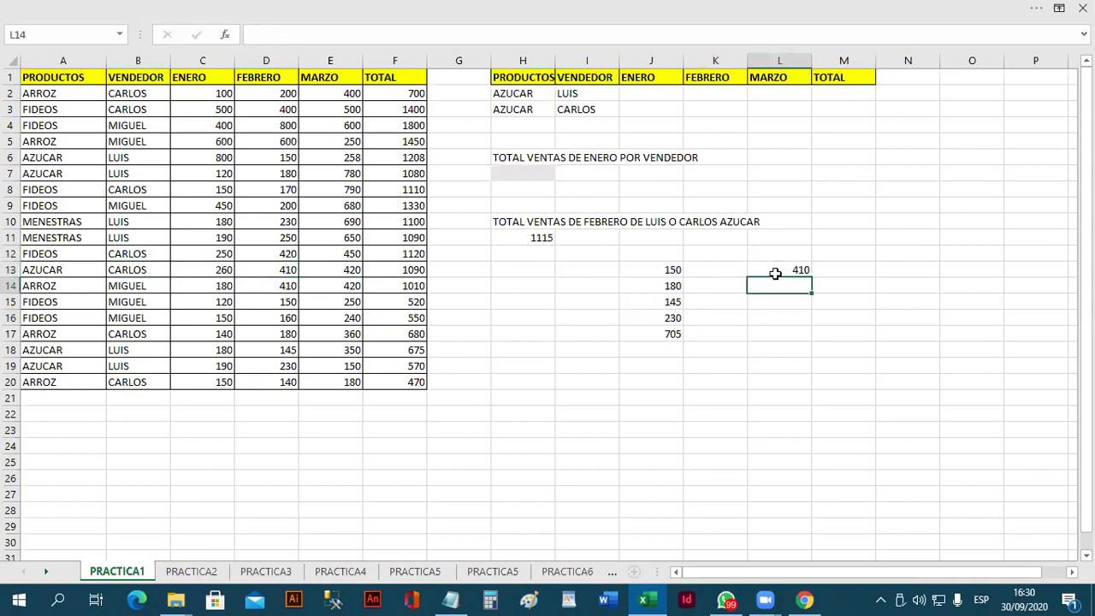
# Step: Add the J17 subtotal and the L13 amount in L16 with =J17+L13, and compare it with the BDSUMA result in H11
pyautogui.click(142, 331)
pyautogui.click(139, 379)
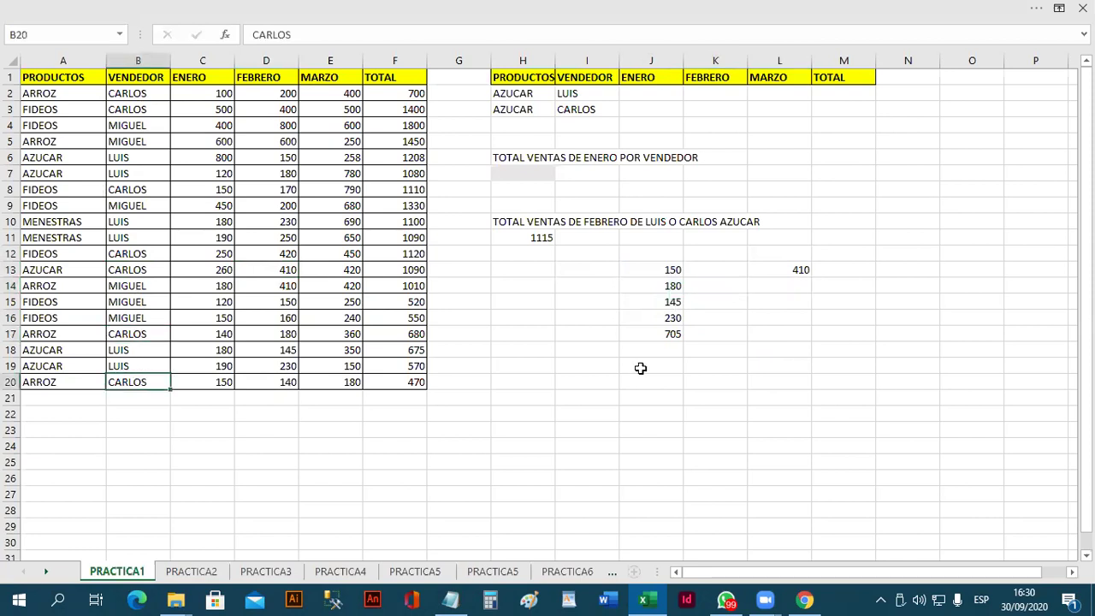
pyautogui.click(742, 348)
pyautogui.click(676, 342)
pyautogui.click(812, 368)
pyautogui.press('Left')
pyautogui.press('Up')
pyautogui.press('Up')
pyautogui.press('Up')
pyautogui.press('Up')
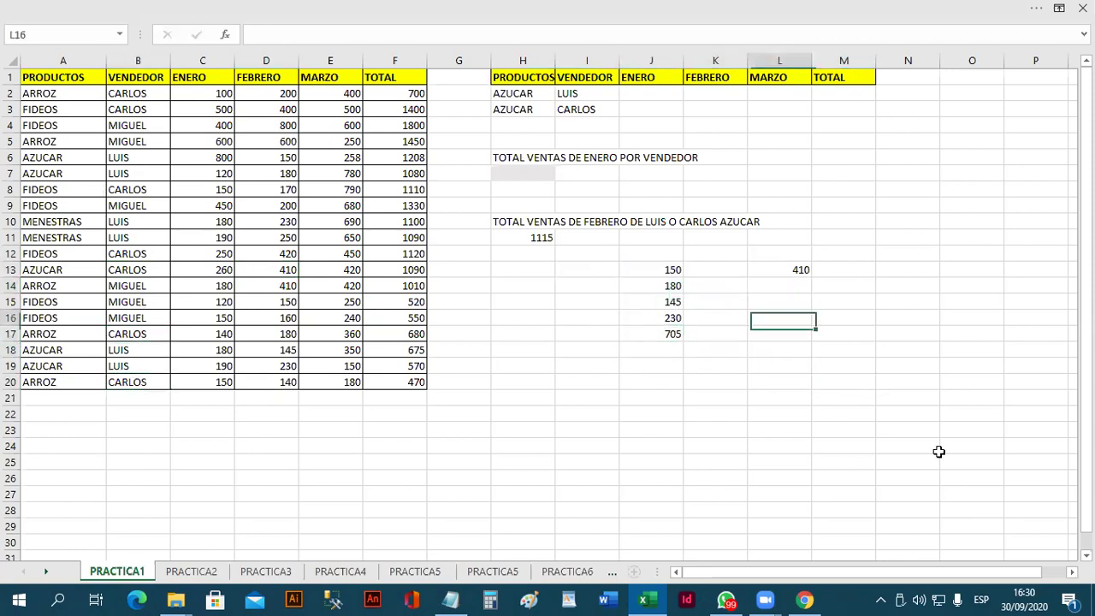
pyautogui.write('=70')
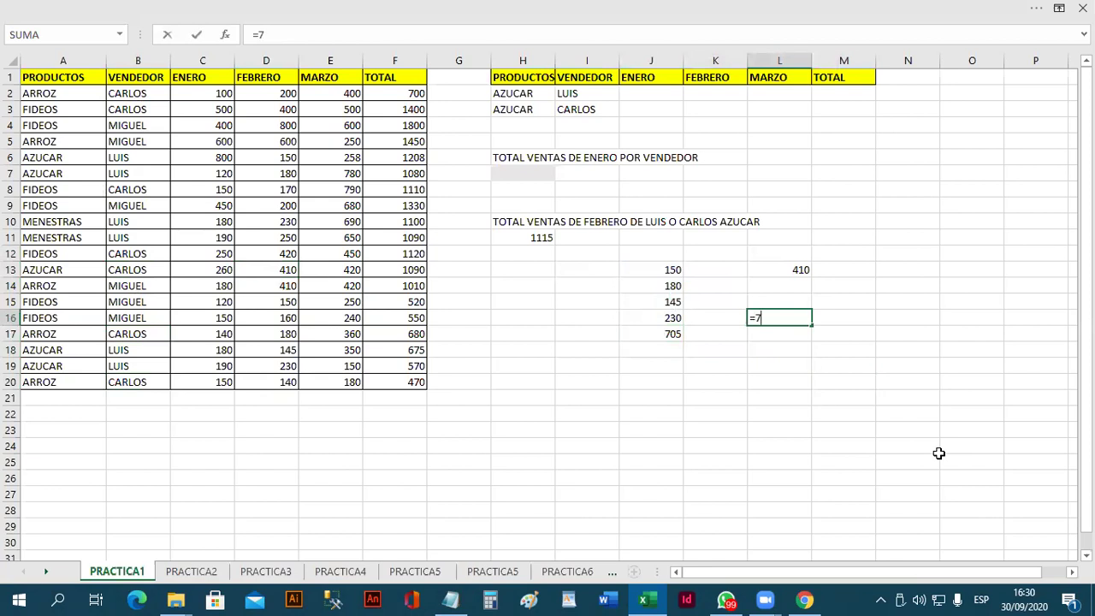
pyautogui.press('BackSpace')
pyautogui.press('BackSpace')
pyautogui.click(674, 332)
pyautogui.write('+')
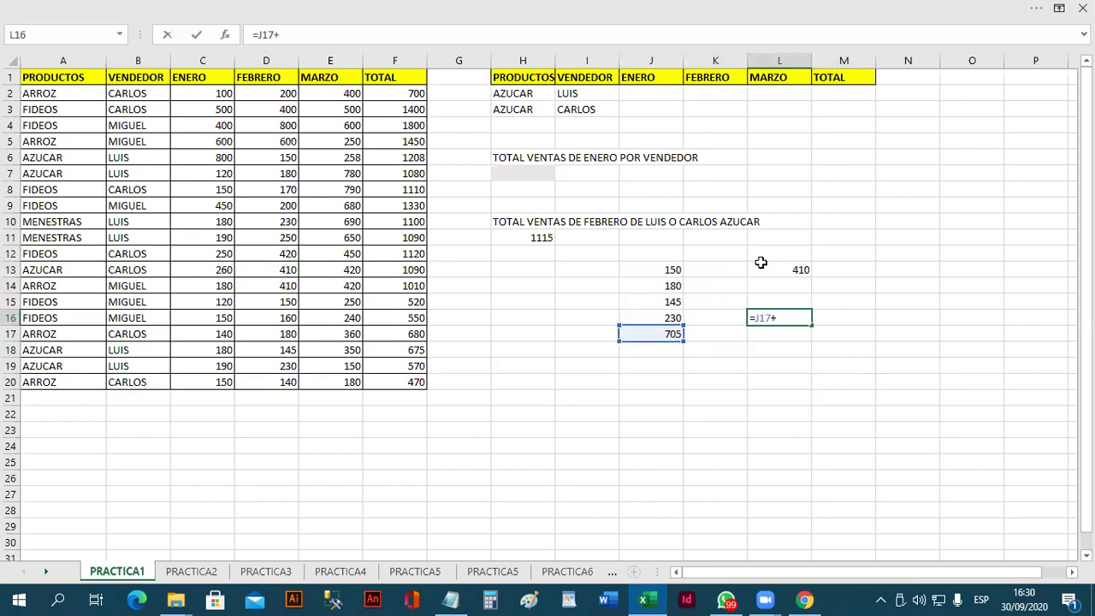
pyautogui.click(794, 272)
pyautogui.press('Return')
pyautogui.press('Up')
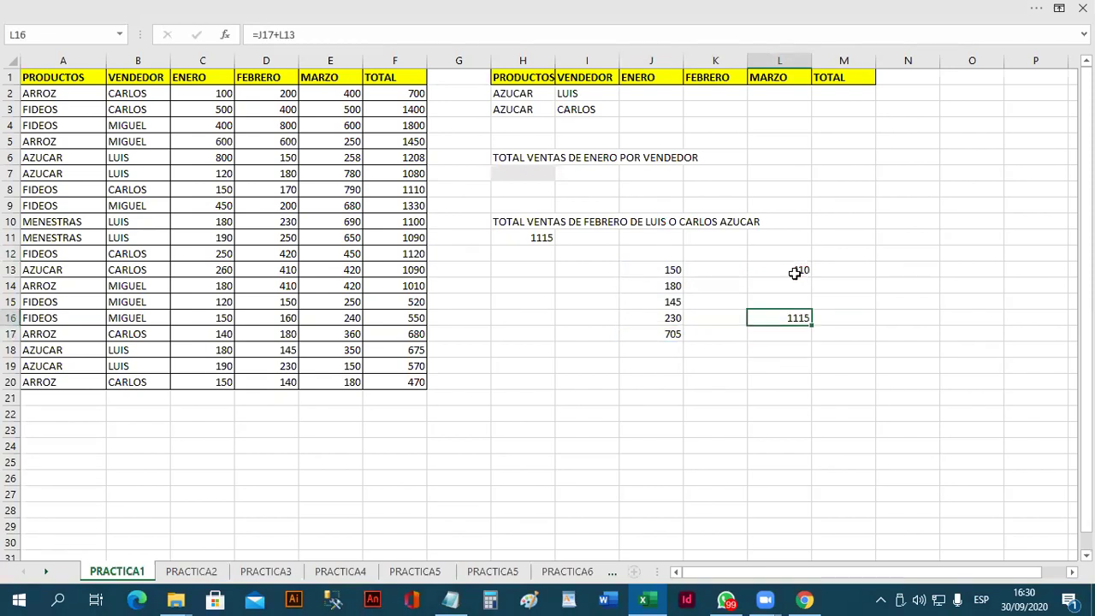
pyautogui.click(528, 239)
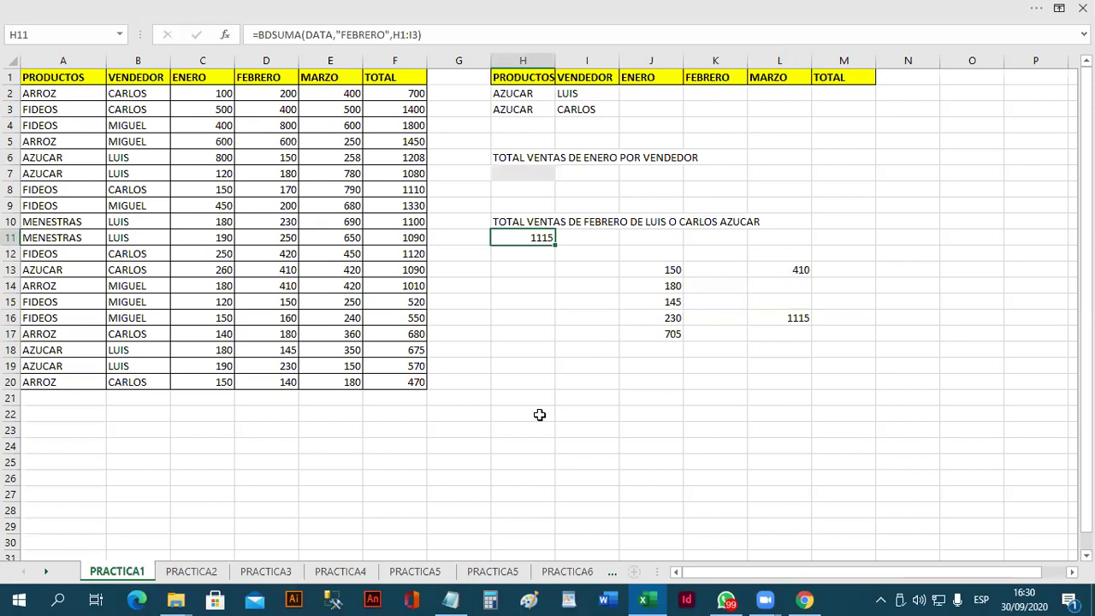
# Step: Insert the word DE before AZUCAR in the FEBRERO sales label in H10
pyautogui.press('Up')
pyautogui.press('F2')
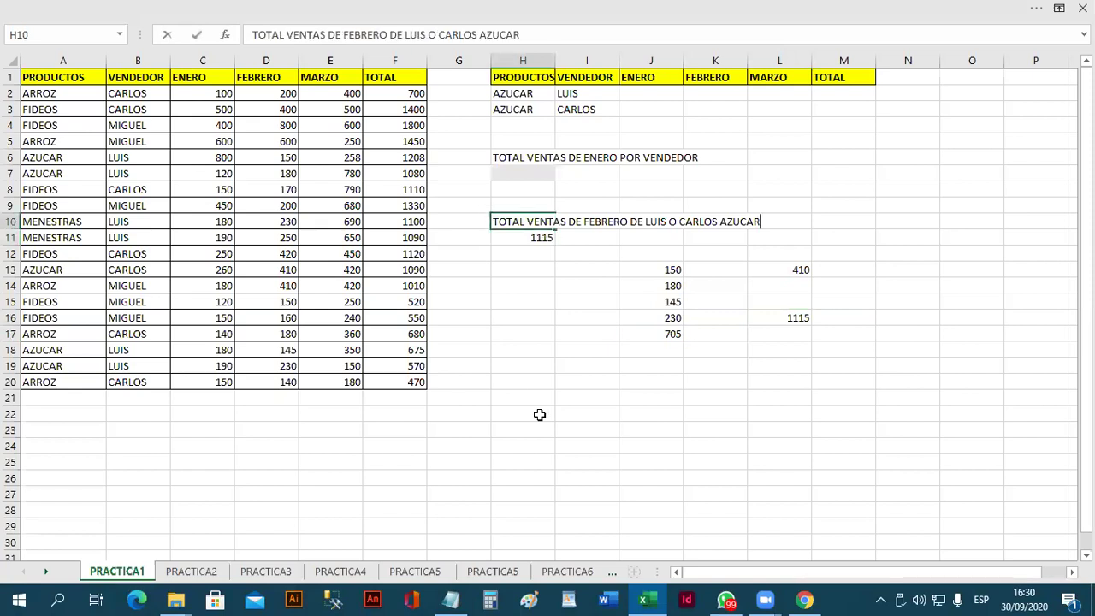
pyautogui.press('Left')
pyautogui.press('Left')
pyautogui.press('Left')
pyautogui.press('Left')
pyautogui.write('DE')
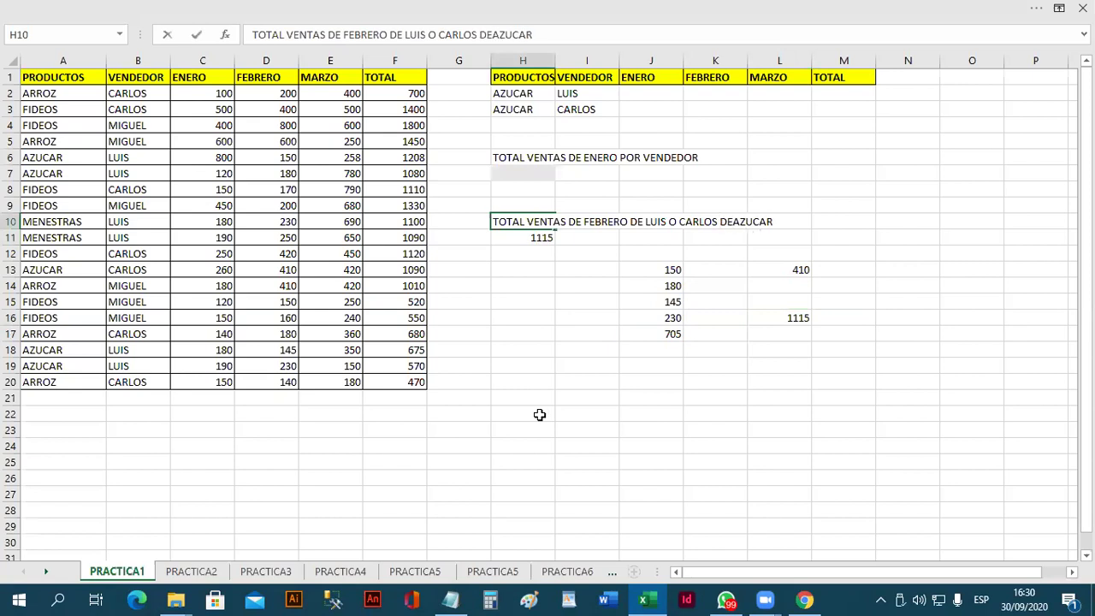
pyautogui.press('Return')
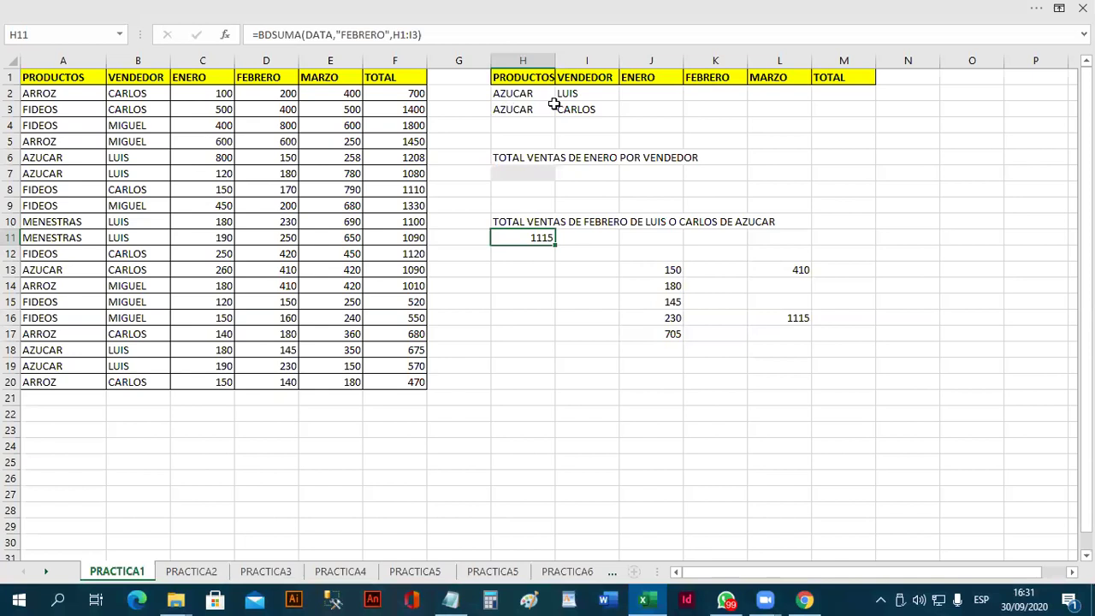
# Step: Clear the criteria in H2:I3 and the whole FEBRERO exercise below, from the H10 label to the J17 subtotal
pyautogui.moveTo(543, 96); pyautogui.dragTo(591, 109)
pyautogui.press('Delete')
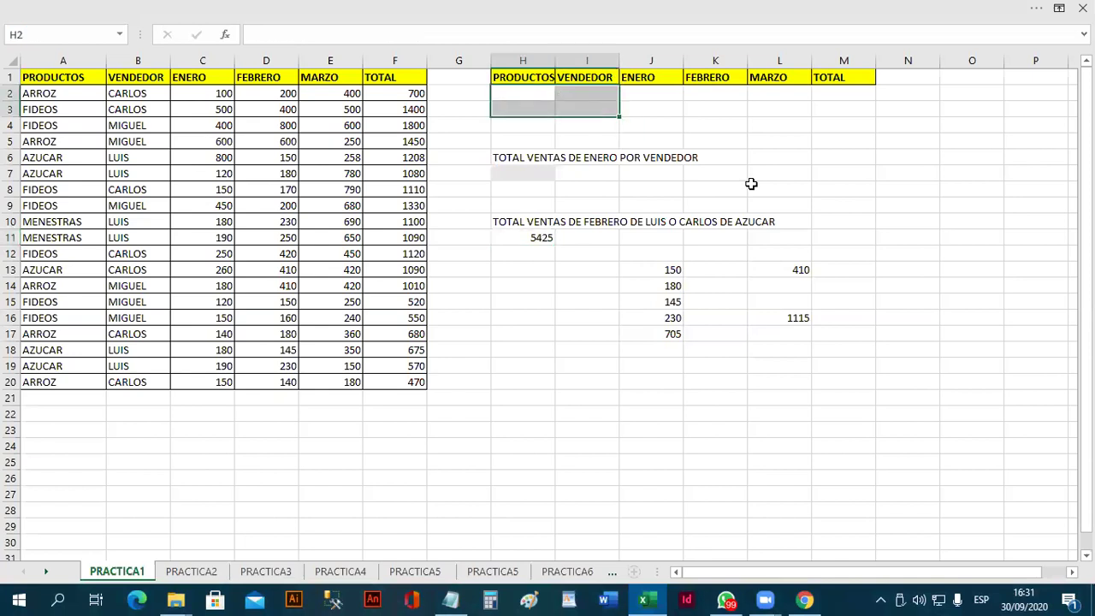
pyautogui.moveTo(487, 208); pyautogui.dragTo(889, 402)
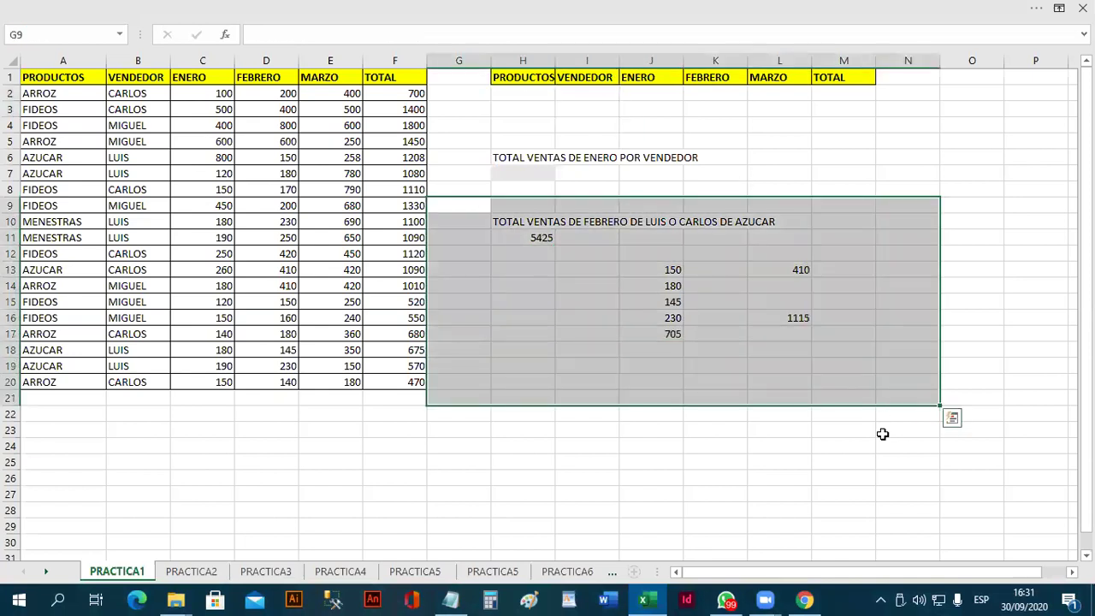
pyautogui.click(890, 429)
pyautogui.moveTo(881, 221); pyautogui.dragTo(509, 326)
pyautogui.press('Delete')
pyautogui.click(614, 335)
pyautogui.click(684, 335)
pyautogui.click(674, 336)
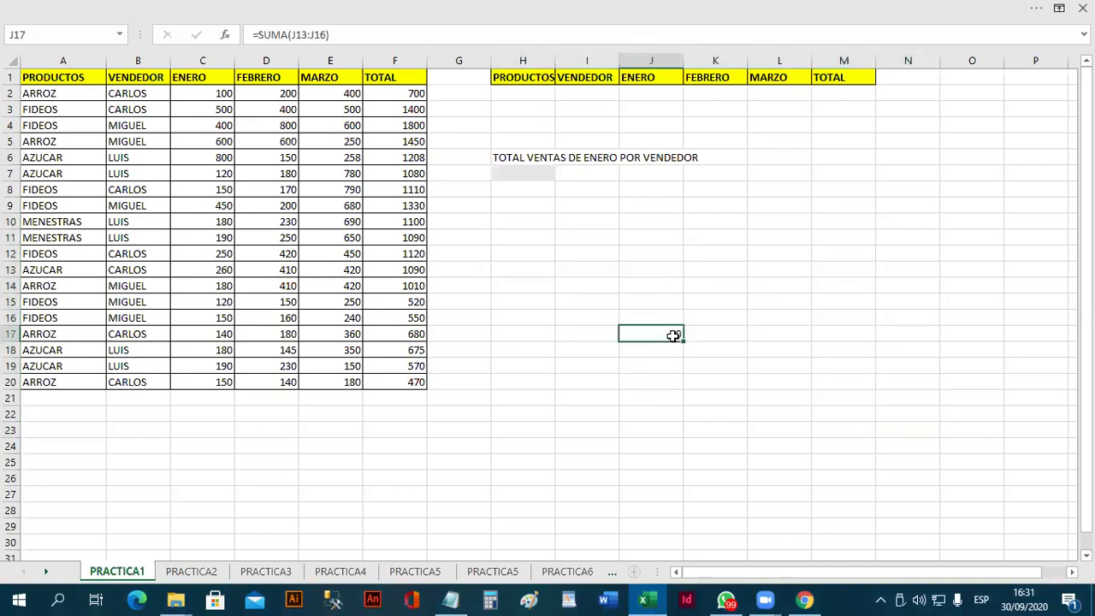
# Step: Enter the vendor's name from B2 as the VENDEDOR criterion in I2
pyautogui.click(531, 174)
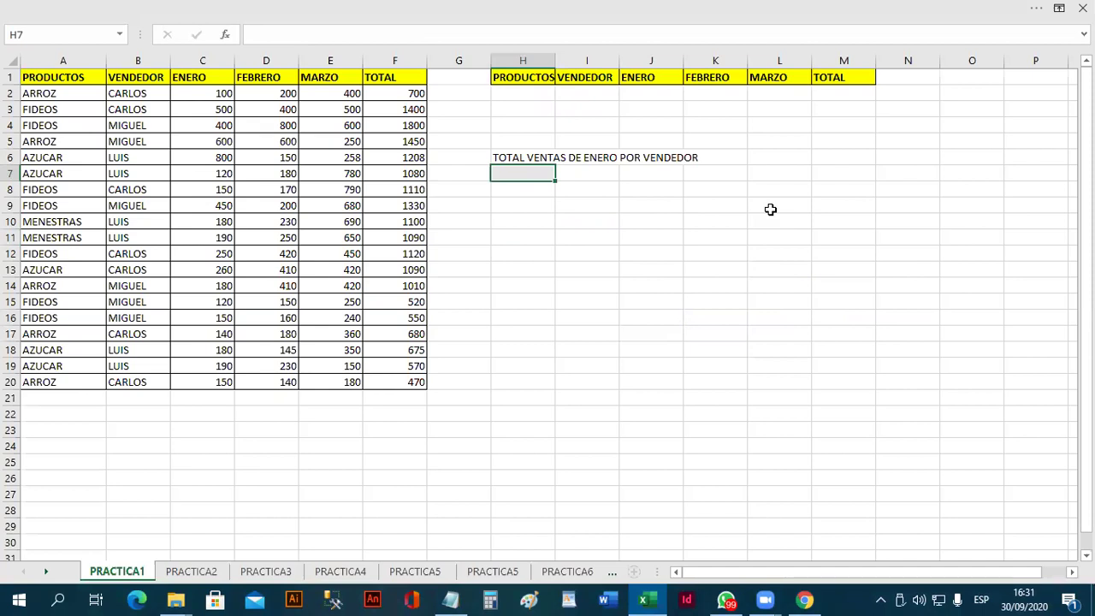
pyautogui.press('Up')
pyautogui.press('Up')
pyautogui.press('Up')
pyautogui.press('Up')
pyautogui.press('Up')
pyautogui.press('Right')
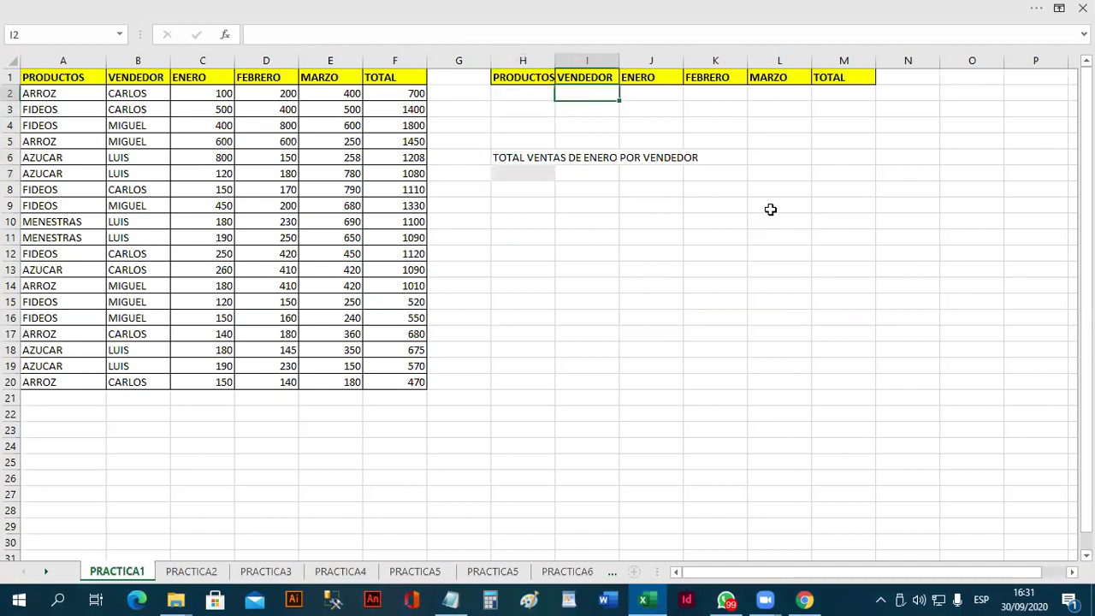
pyautogui.write('CARLOS')
pyautogui.press('Return')
# Step: Calculate the ENERO sales by vendor in H7 with =BDSUMA(DATA,"ENERO",I1:I2)
pyautogui.press('Return')
pyautogui.press('Left')
pyautogui.press('Down')
pyautogui.press('Down')
pyautogui.press('Down')
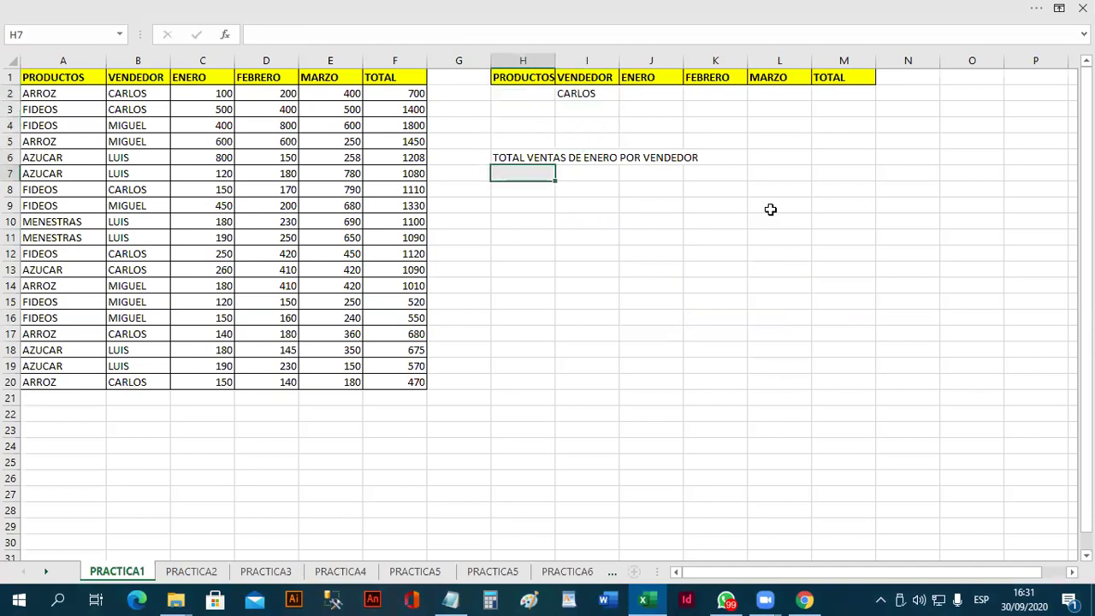
pyautogui.write('=BDSUMA(')
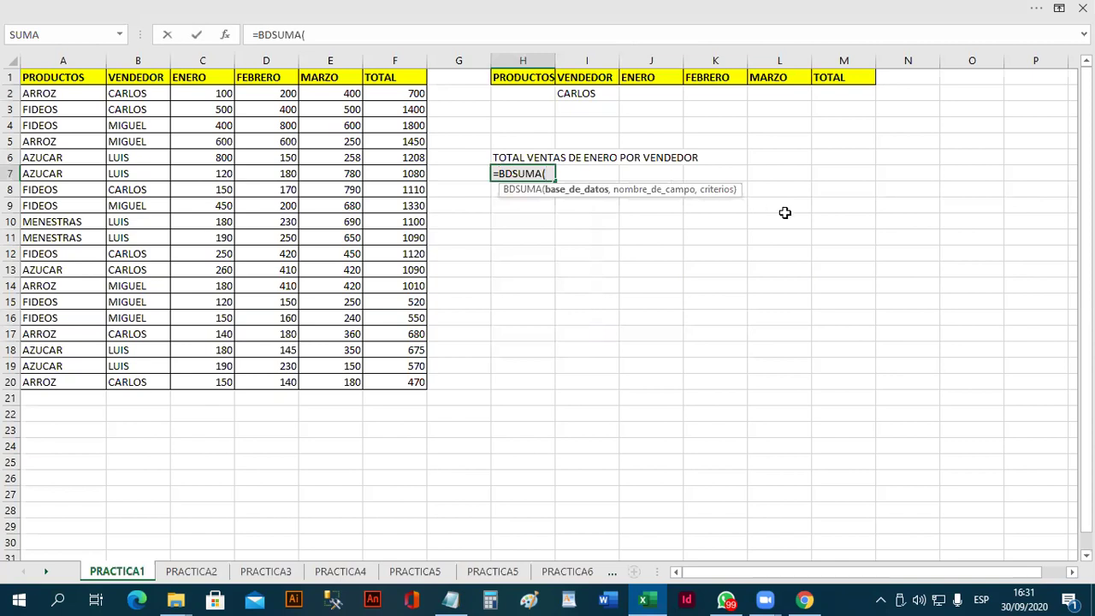
pyautogui.write('DA')
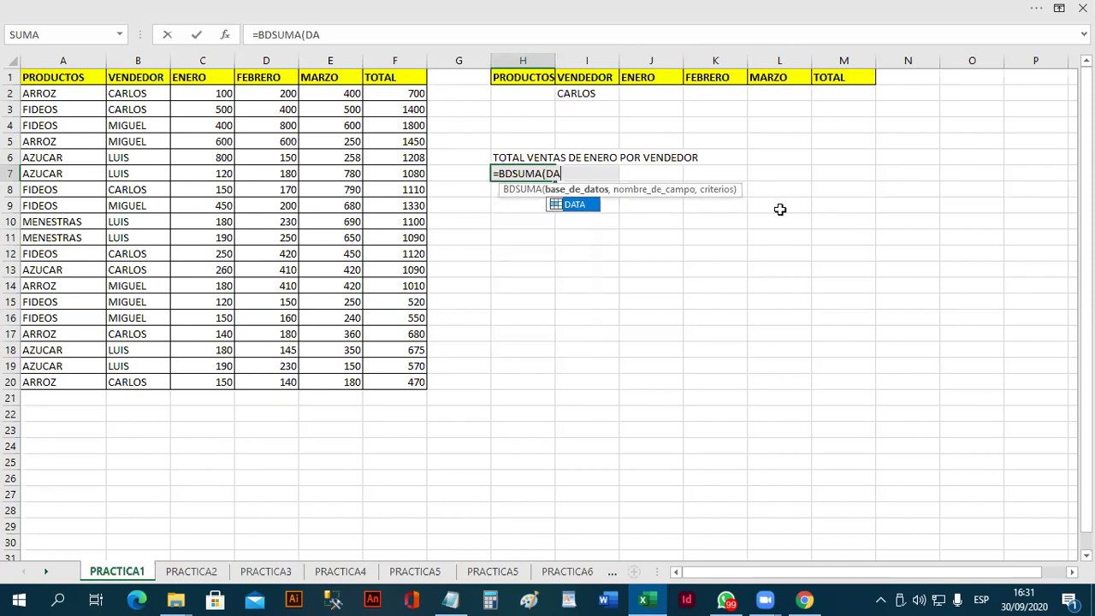
pyautogui.write('TA,')
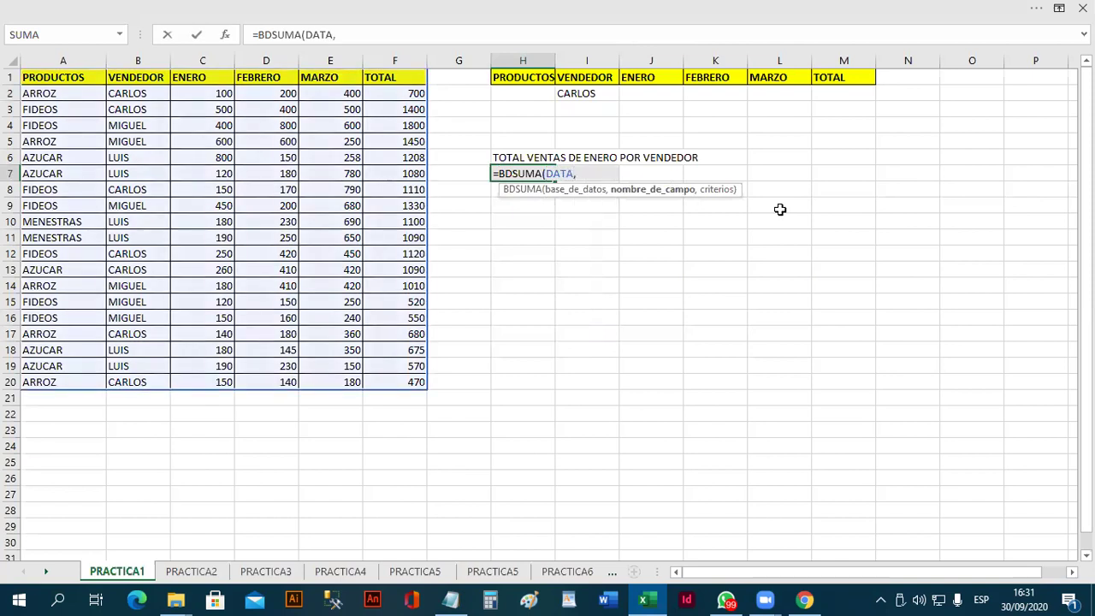
pyautogui.write('"ENERO')
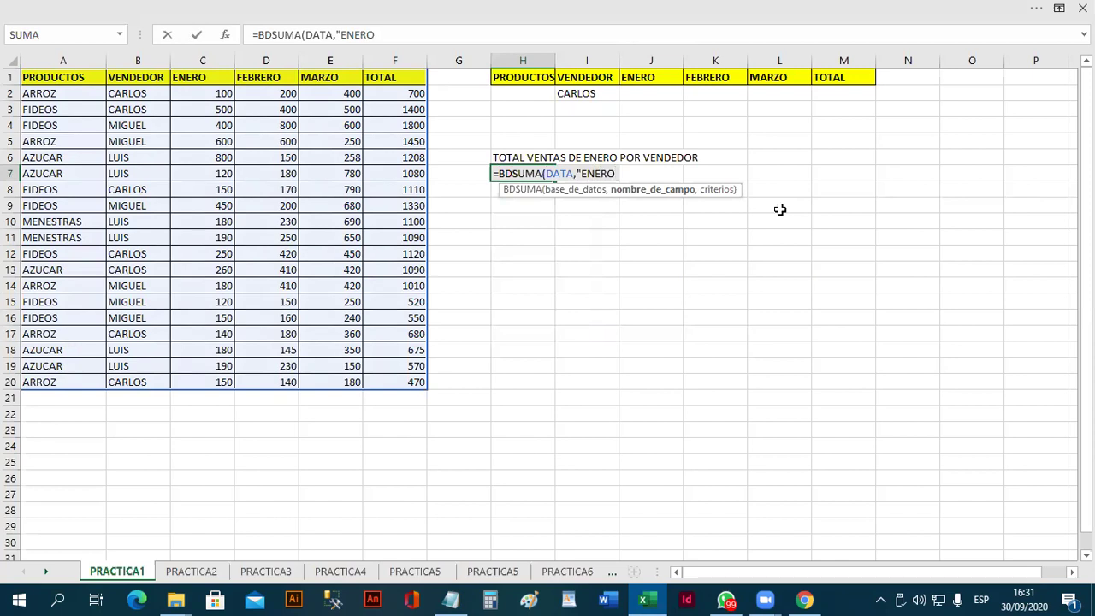
pyautogui.write('"')
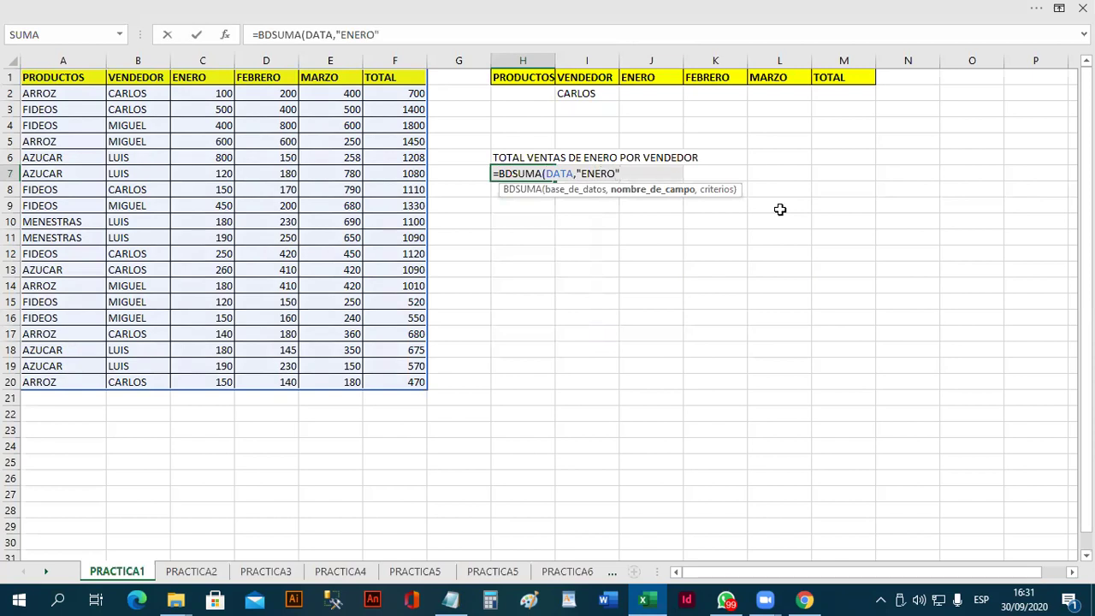
pyautogui.write(',')
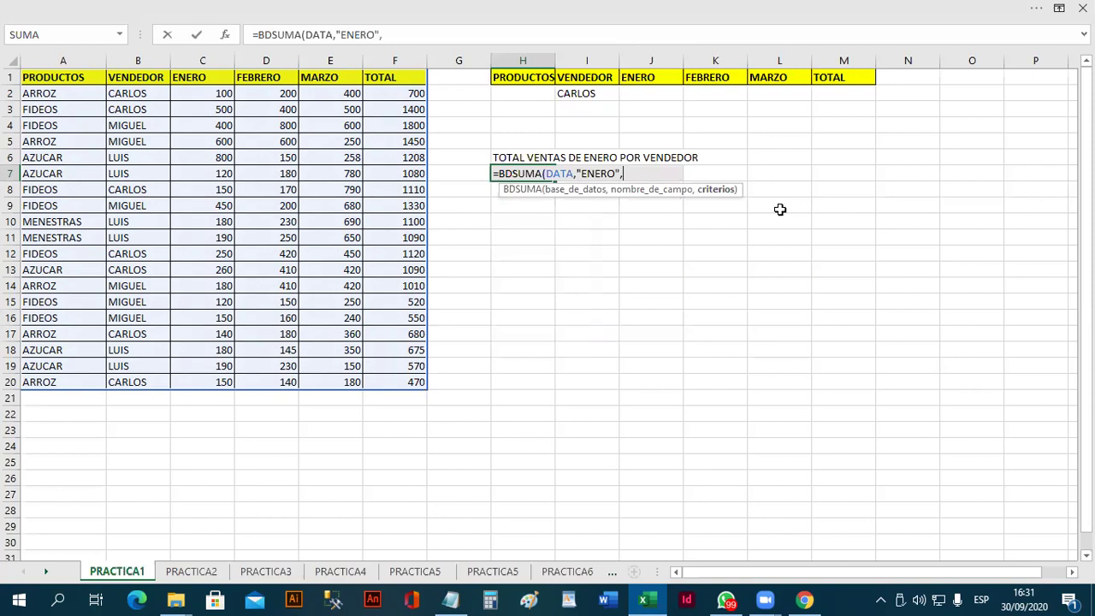
pyautogui.moveTo(584, 76); pyautogui.dragTo(586, 95)
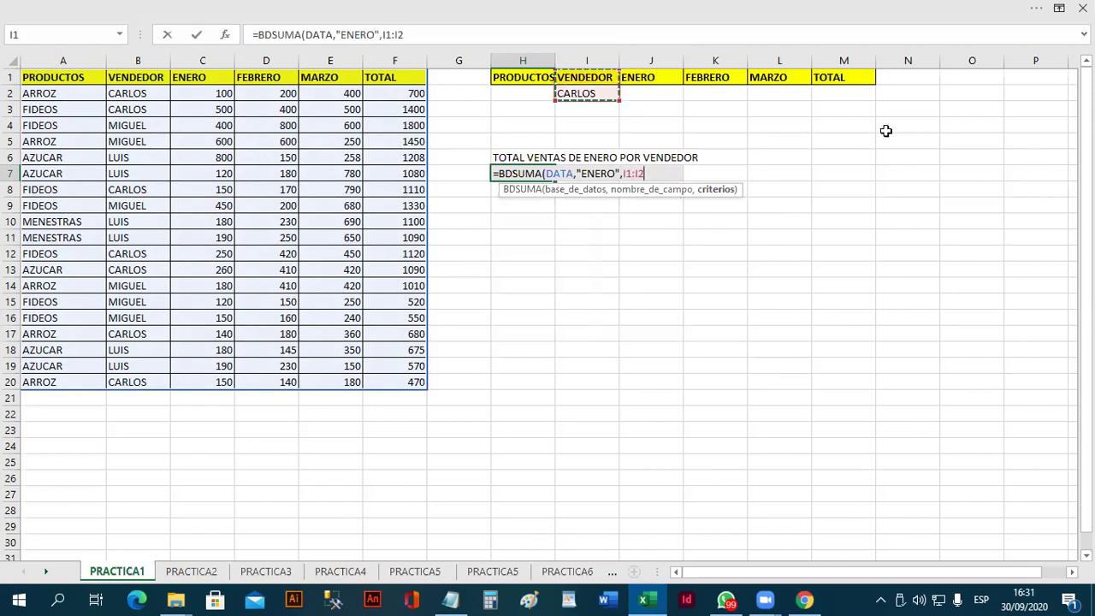
pyautogui.write(')')
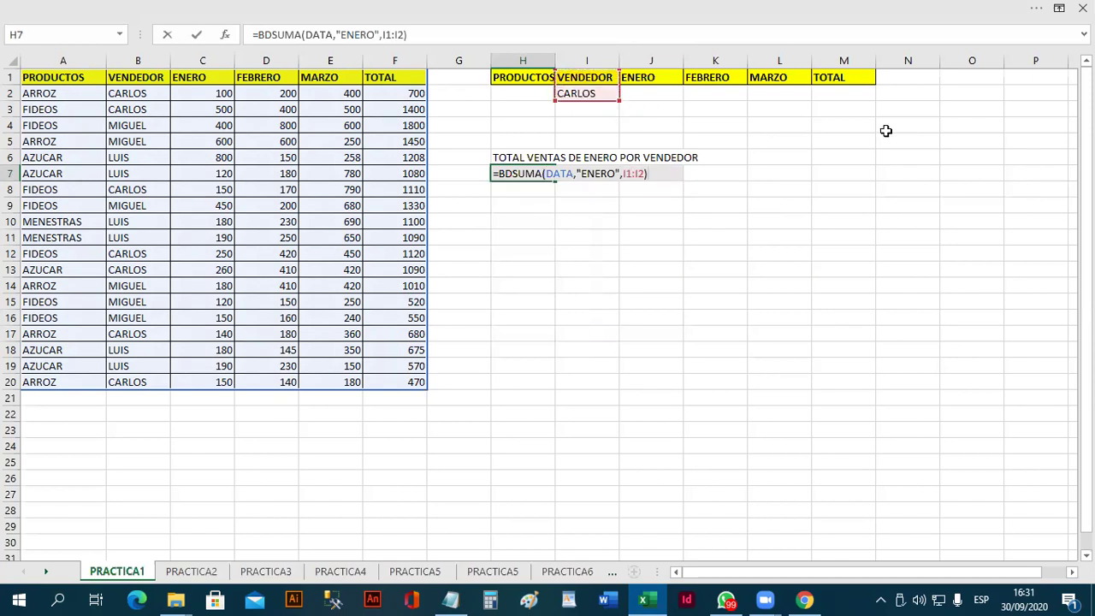
pyautogui.press('Return')
# Step: Test the ENERO total by changing the I2 criterion to the vendor in B6, followed by the vendor in B4
pyautogui.press('Up')
pyautogui.press('Up')
pyautogui.press('Up')
pyautogui.press('Up')
pyautogui.press('Up')
pyautogui.press('Right')
pyautogui.press('Up')
pyautogui.write('LUIS')
pyautogui.press('Return')
pyautogui.press('Up')
pyautogui.write('MIGUEL')
pyautogui.hotkey('ctrl', 'Return')
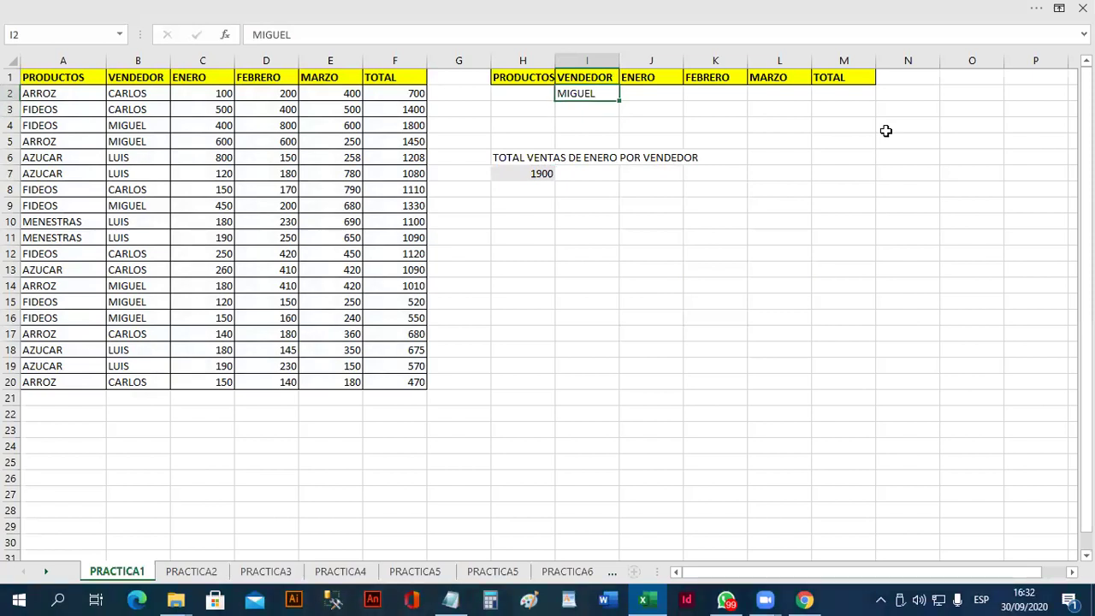
# Step: Set the VENDEDOR criterion in I2 back to the vendor's name from B2
pyautogui.write('CA')
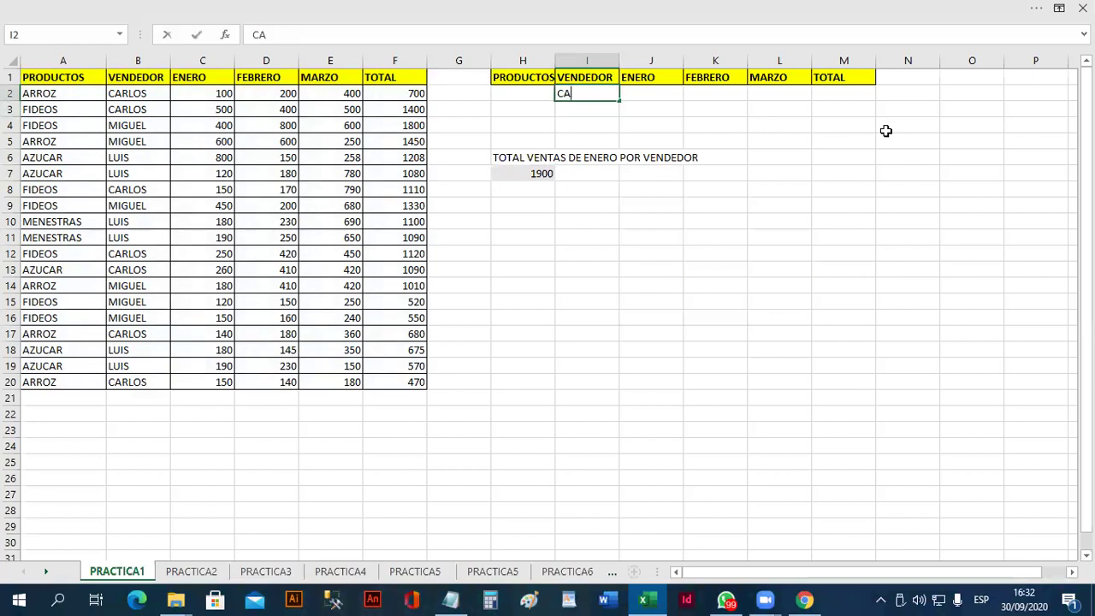
pyautogui.write('RLOS')
pyautogui.press('Return')
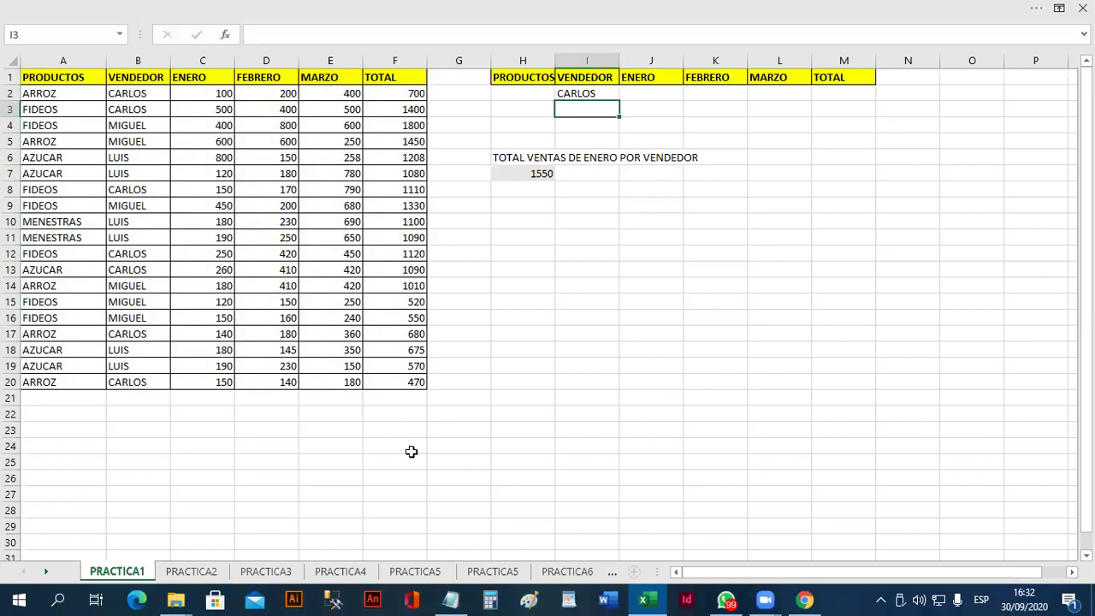
# Step: On the PRACTICA2 sheet, enter ARROZ as the PRODUCTOS criterion in H2
pyautogui.click(209, 572)
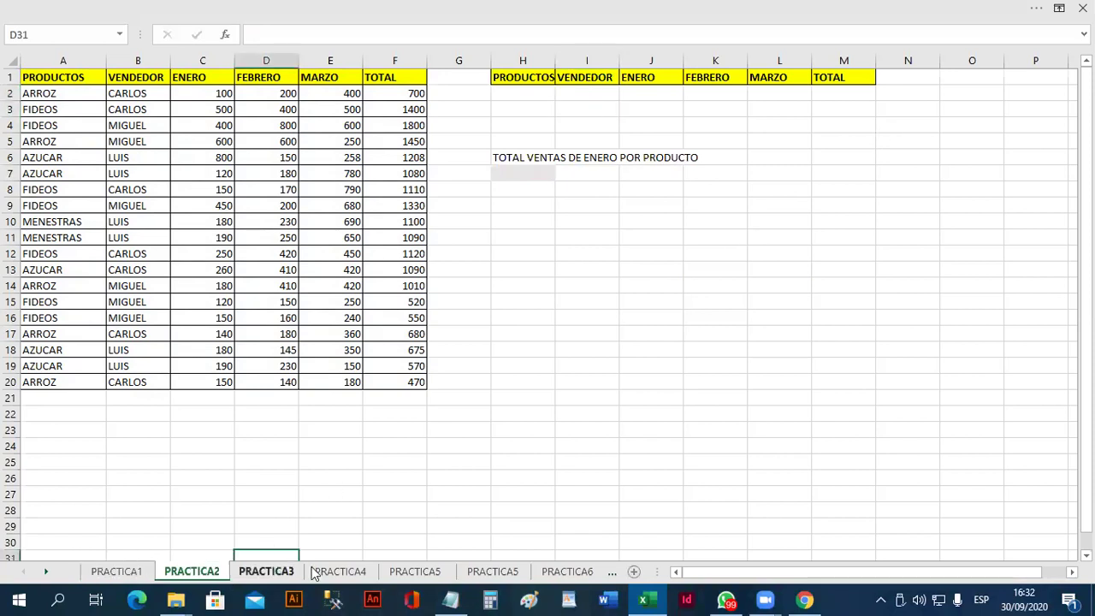
pyautogui.click(539, 173)
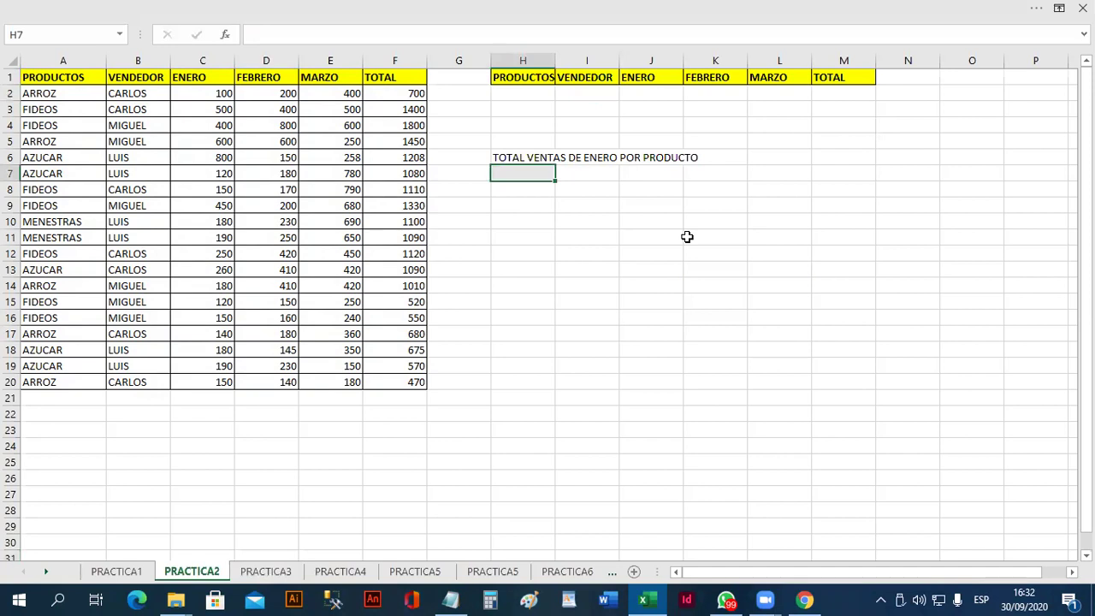
pyautogui.click(519, 94)
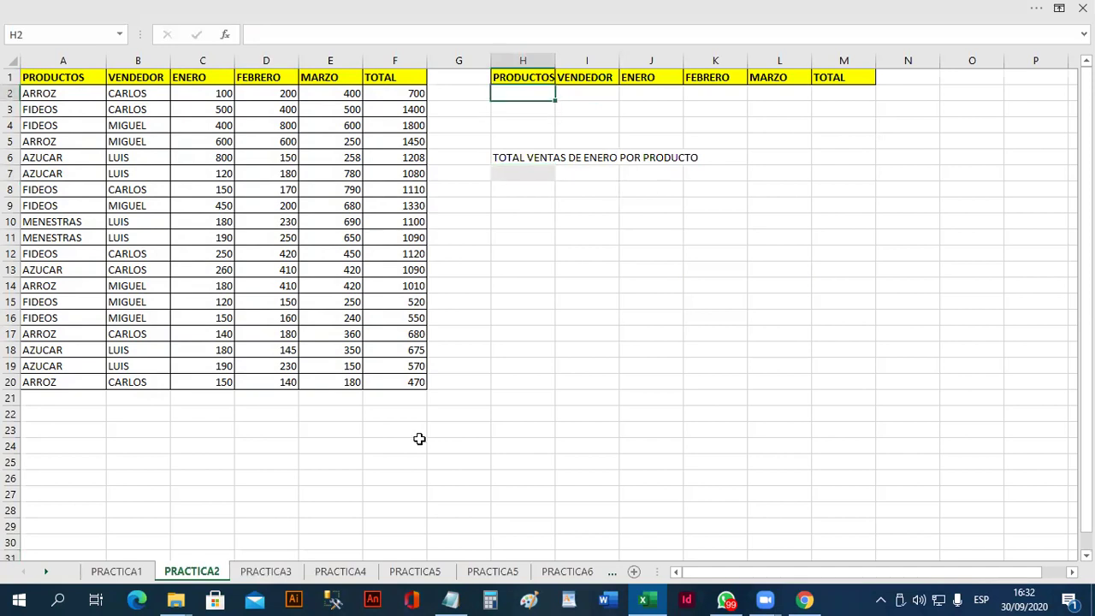
pyautogui.write('ARROZ')
pyautogui.press('Return')
# Step: Calculate the ENERO sales for the H2 product in H7 with =BDSUMA(A1:F20,"ENERO",H1:H2)
pyautogui.press('Down')
pyautogui.press('Down')
pyautogui.press('Down')
pyautogui.press('Return')
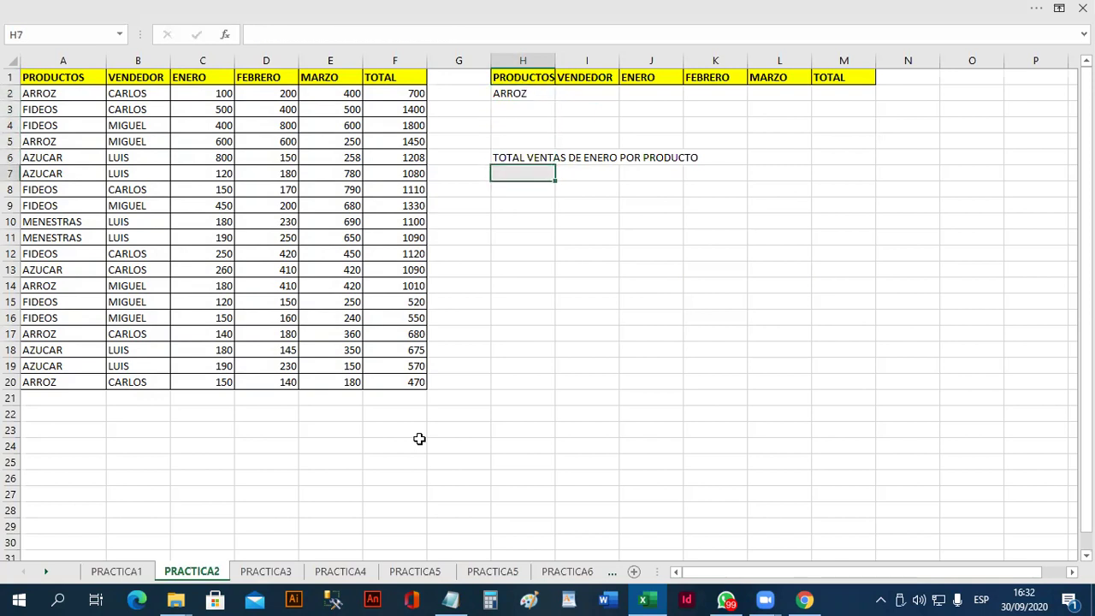
pyautogui.write('=')
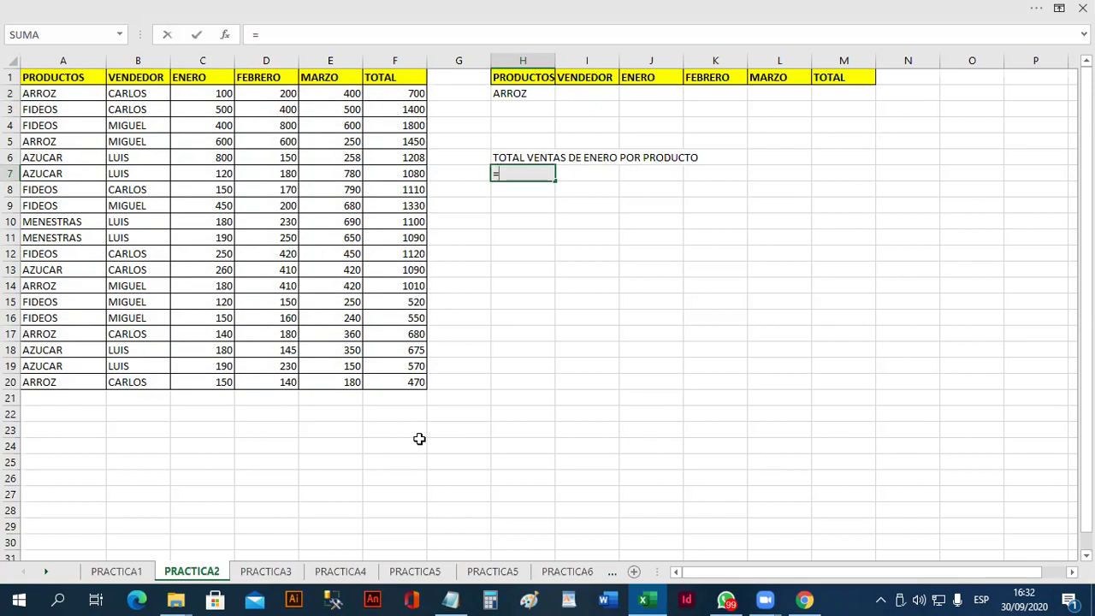
pyautogui.write('BDSUMA(')
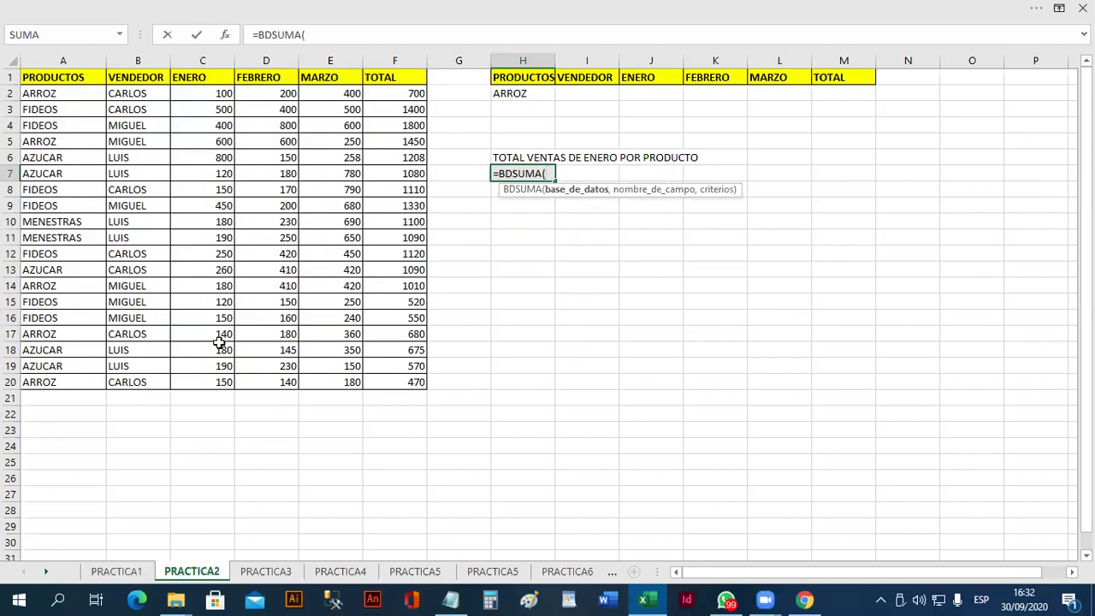
pyautogui.moveTo(77, 78); pyautogui.dragTo(403, 384)
pyautogui.write(',')
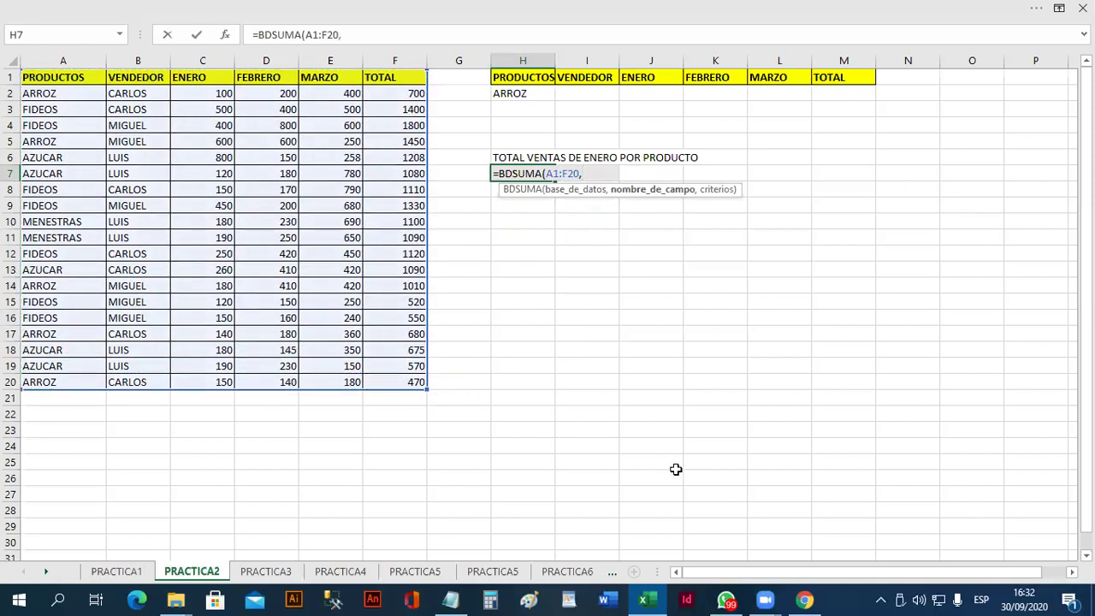
pyautogui.write('"ENERO')
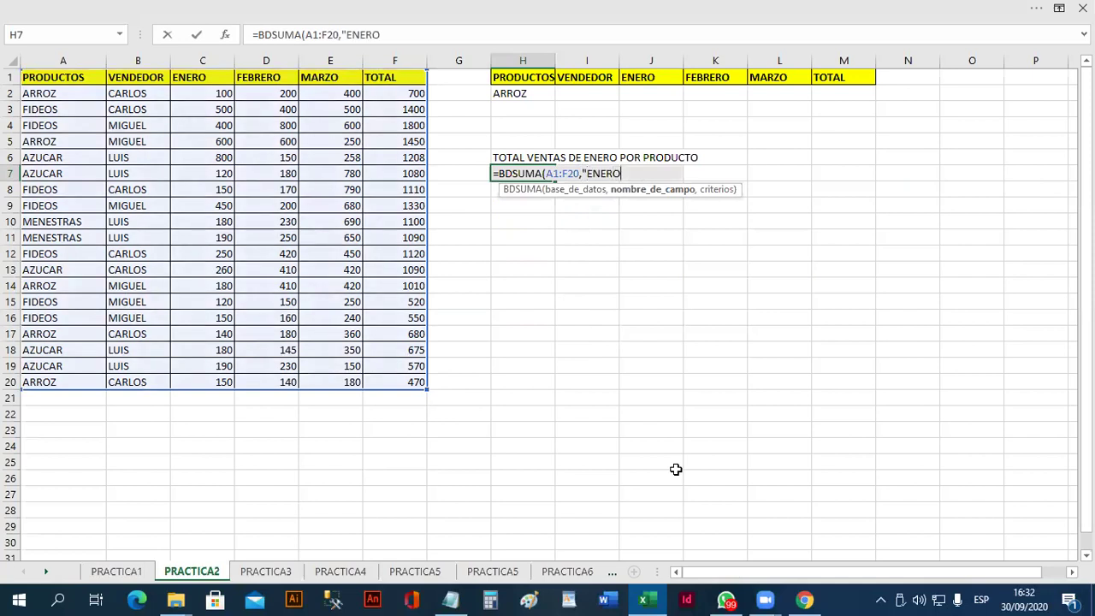
pyautogui.write('",')
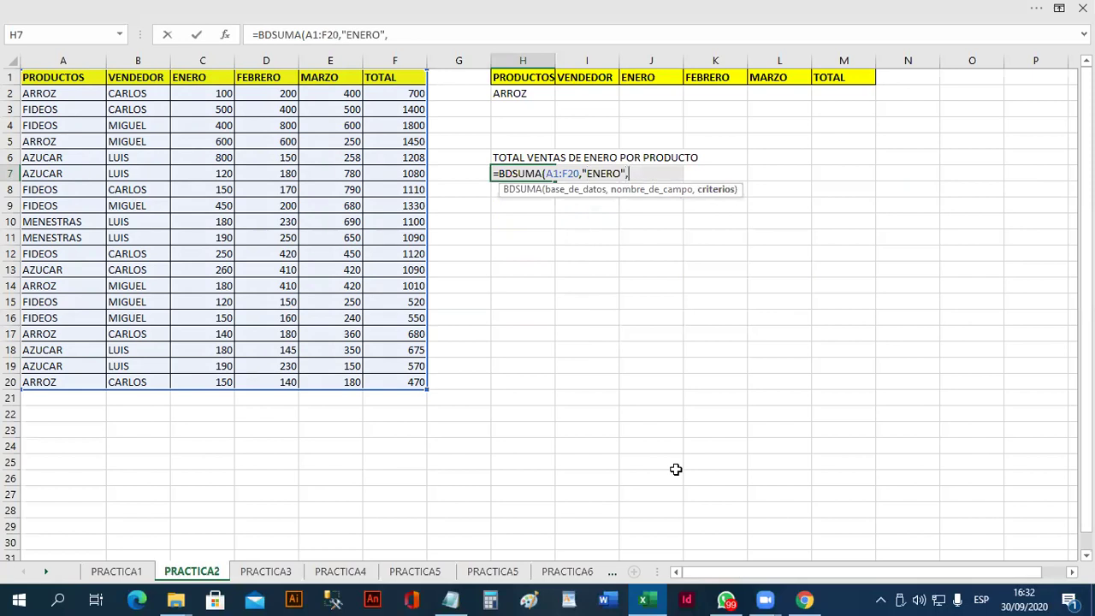
pyautogui.moveTo(534, 75); pyautogui.dragTo(531, 94)
pyautogui.write(')')
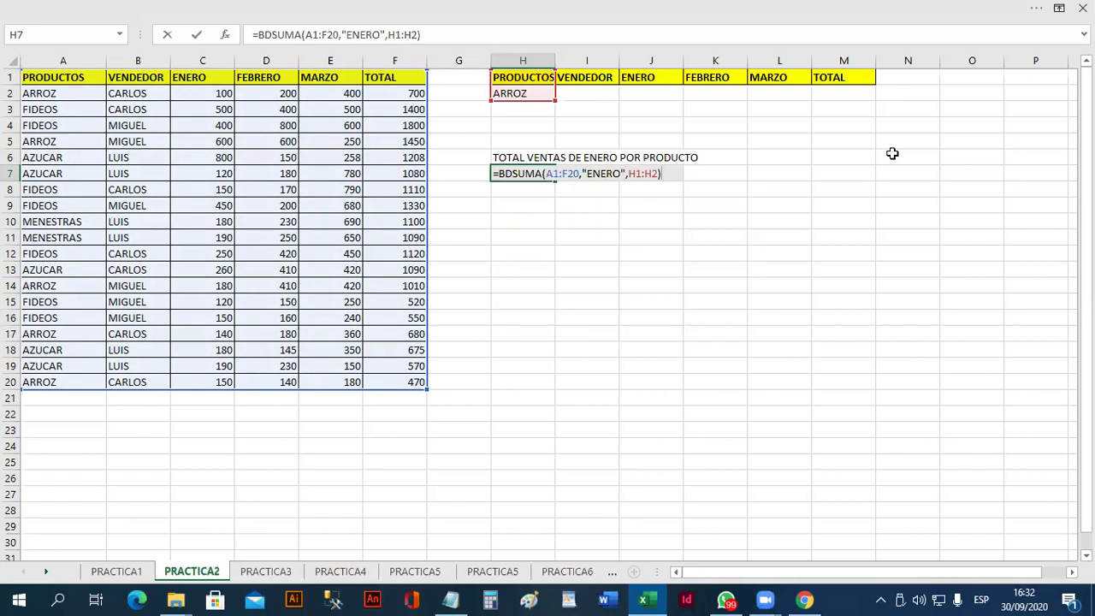
pyautogui.press('Return')
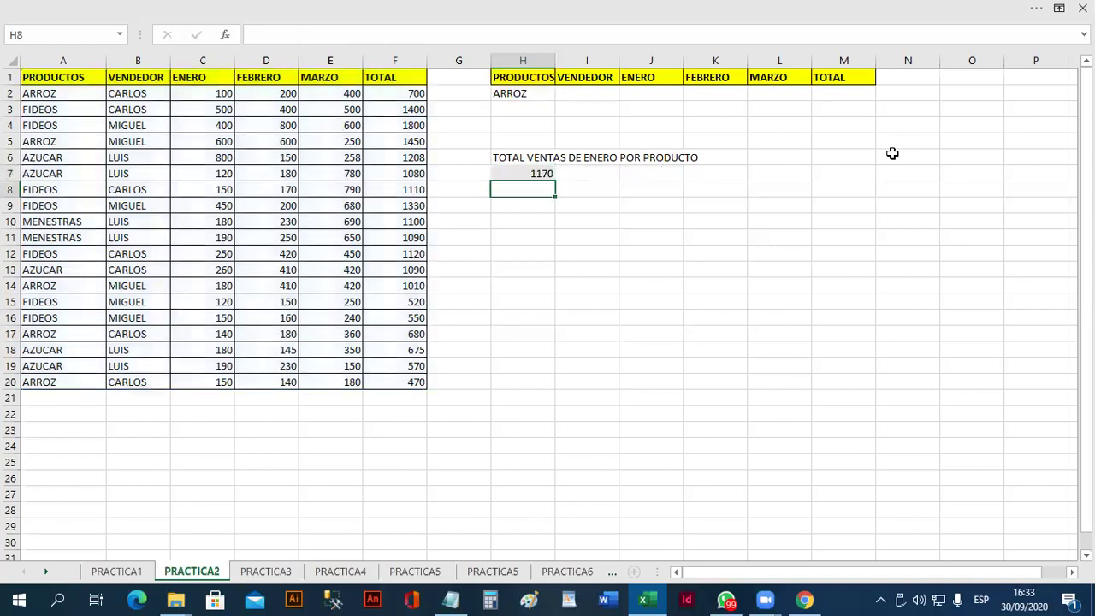
# Step: Review the database range, field name and criteria range used by the BDSUMA formula in H7
pyautogui.press('Down')
pyautogui.press('Down')
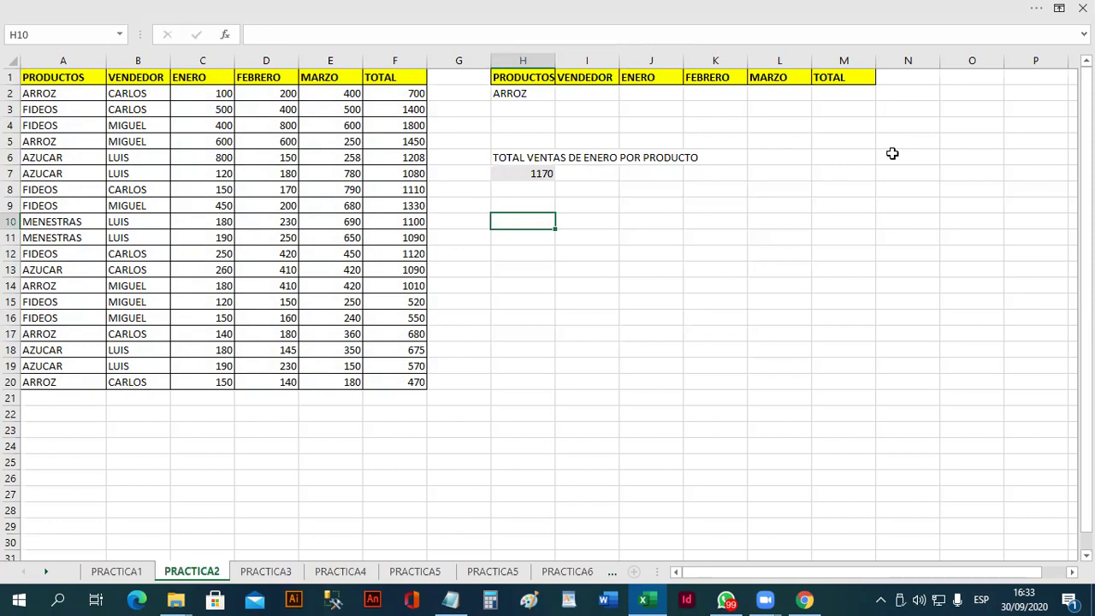
pyautogui.press('Up')
pyautogui.press('Up')
pyautogui.press('Up')
pyautogui.press('F2')
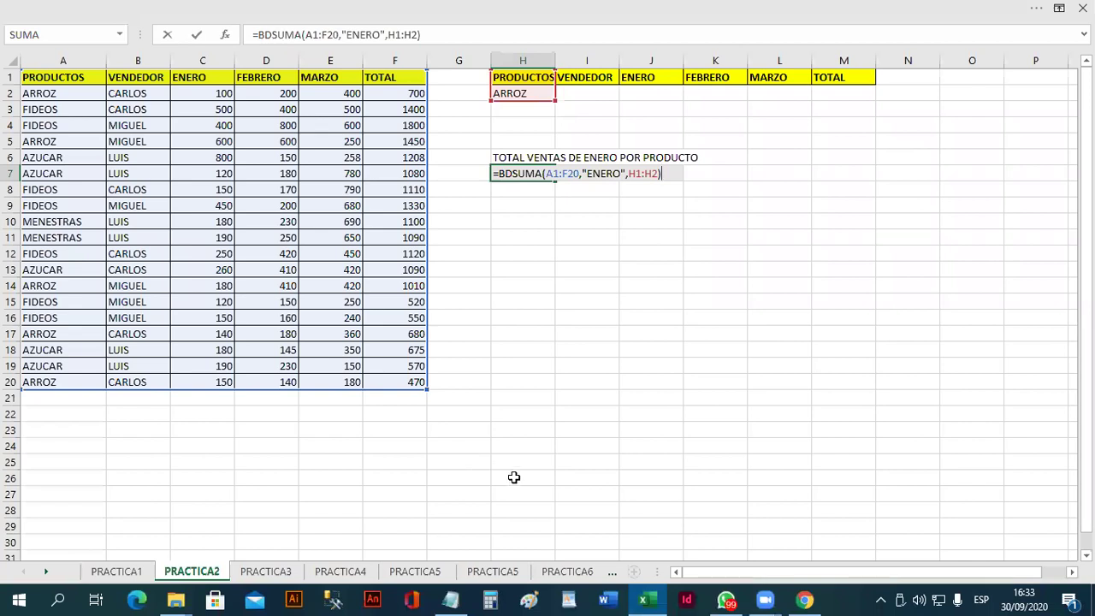
pyautogui.press('Return')
# Step: Enter the heading TOTAL VENTAS DE FEBRERO DE FIDEOS O MENESTRAS in H11
pyautogui.press('Return')
pyautogui.press('Return')
pyautogui.press('Return')
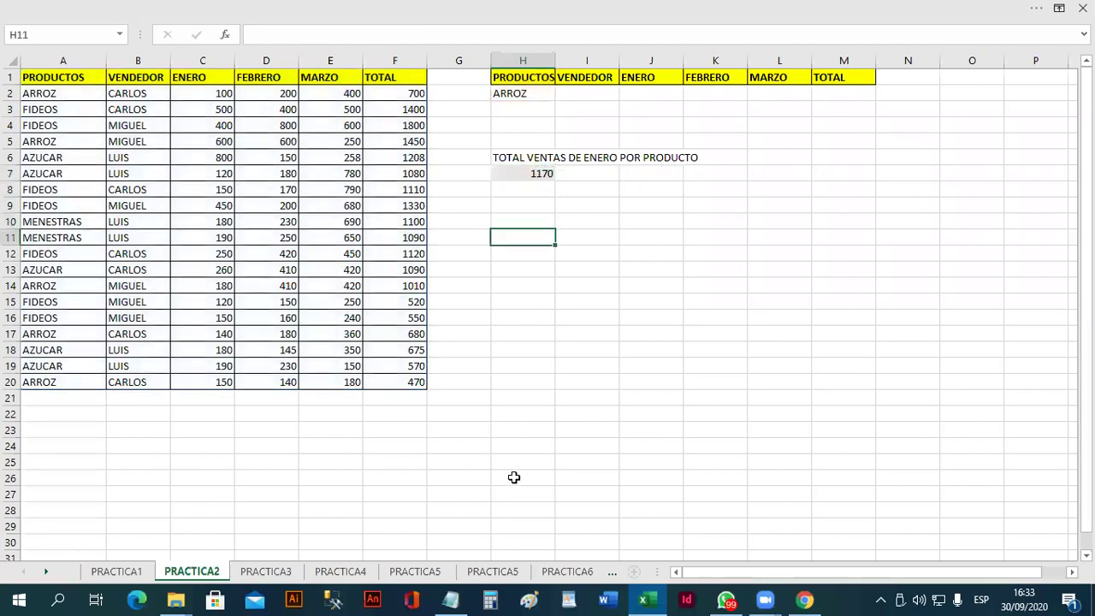
pyautogui.write('TOTAL VENT')
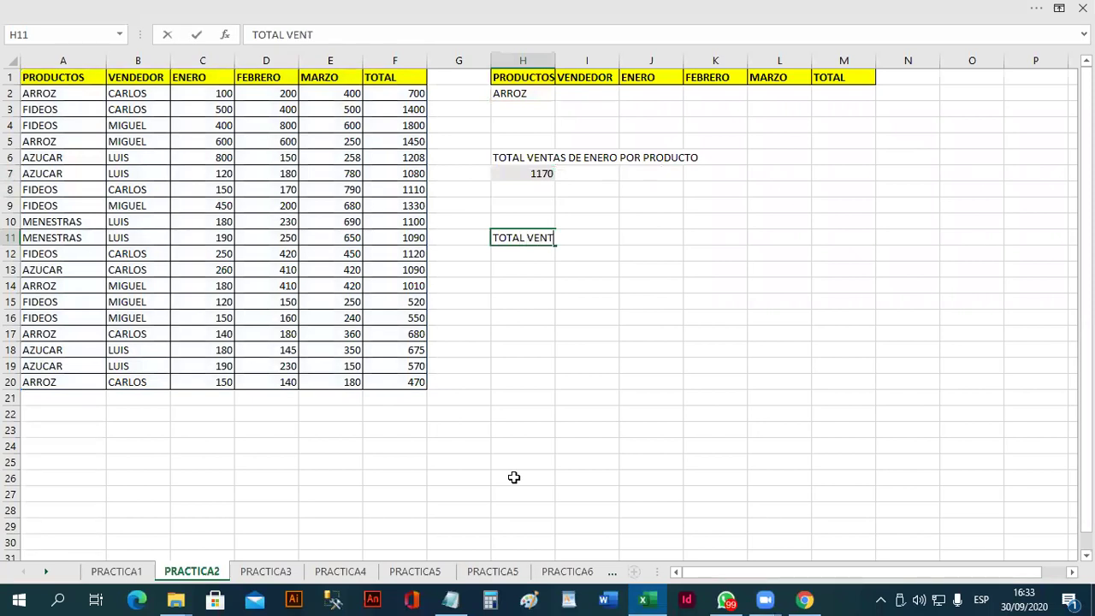
pyautogui.write('AS DE FEBRERO DE ')
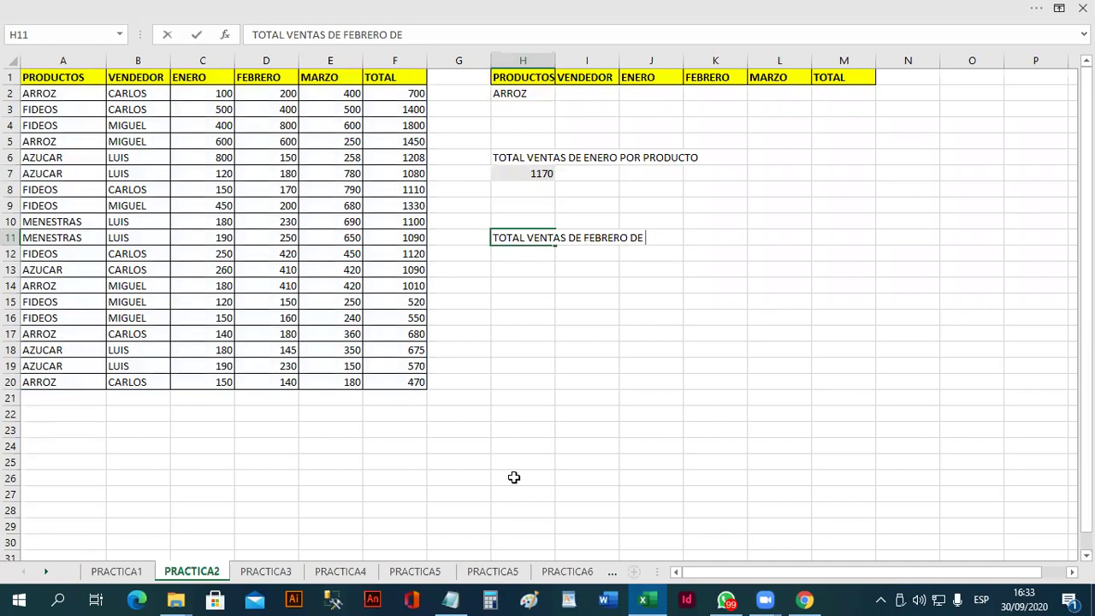
pyautogui.write('FIDEOS O ')
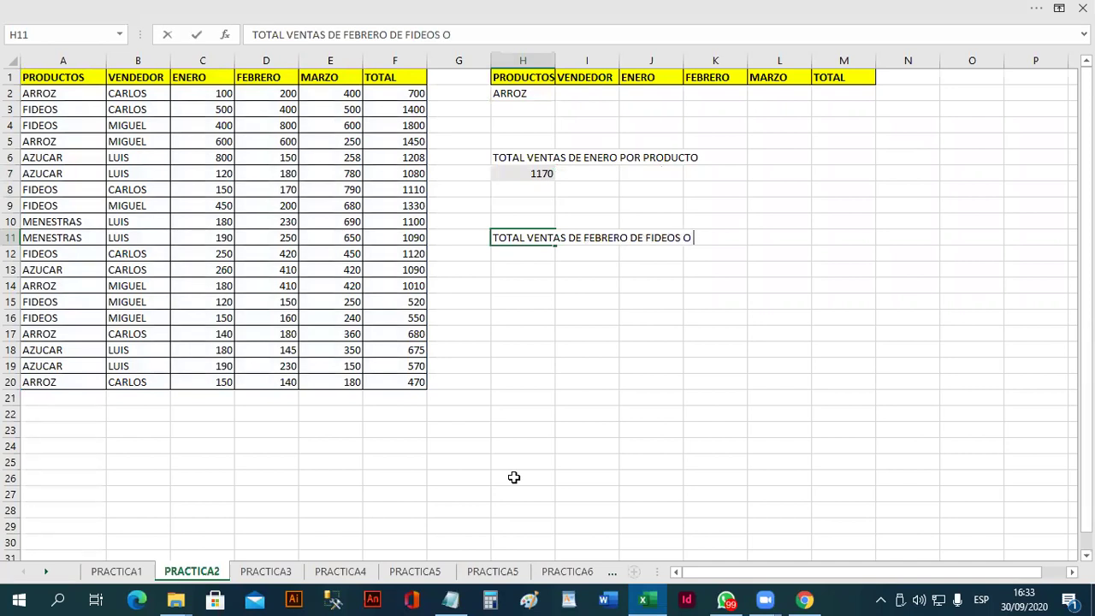
pyautogui.write('MENESTRAS')
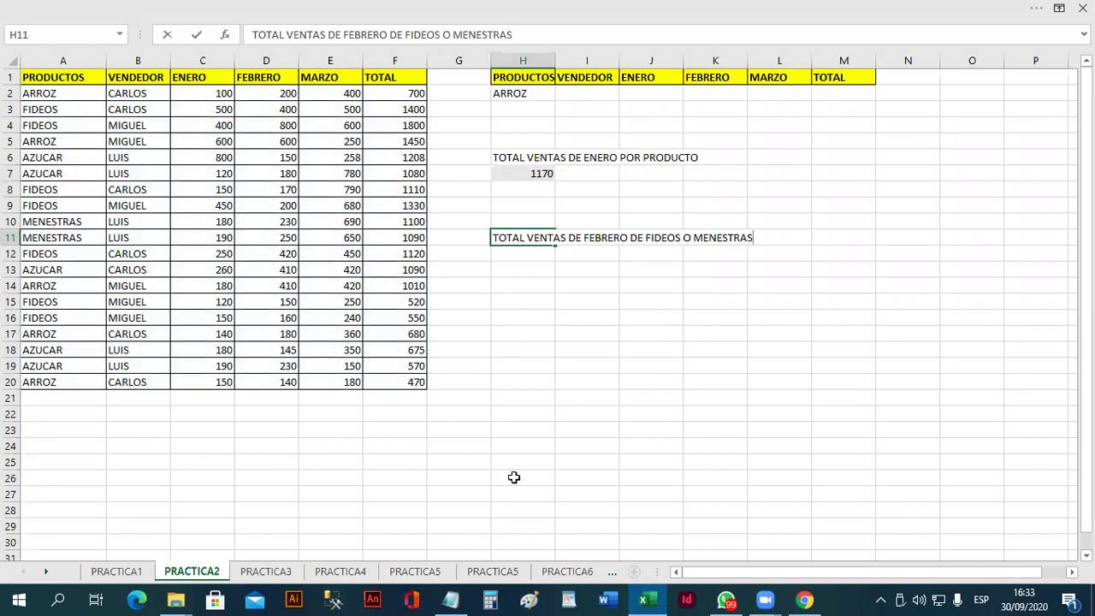
pyautogui.press('Return')
# Step: Set the PRODUCTOS criteria to FIDEOS in H2 and MENESTRAS in H3
pyautogui.press('Up')
pyautogui.press('Up')
pyautogui.press('Up')
pyautogui.press('Up')
pyautogui.press('Up')
pyautogui.press('Up')
pyautogui.press('Up')
pyautogui.press('Up')
pyautogui.press('Up')
pyautogui.press('Up')
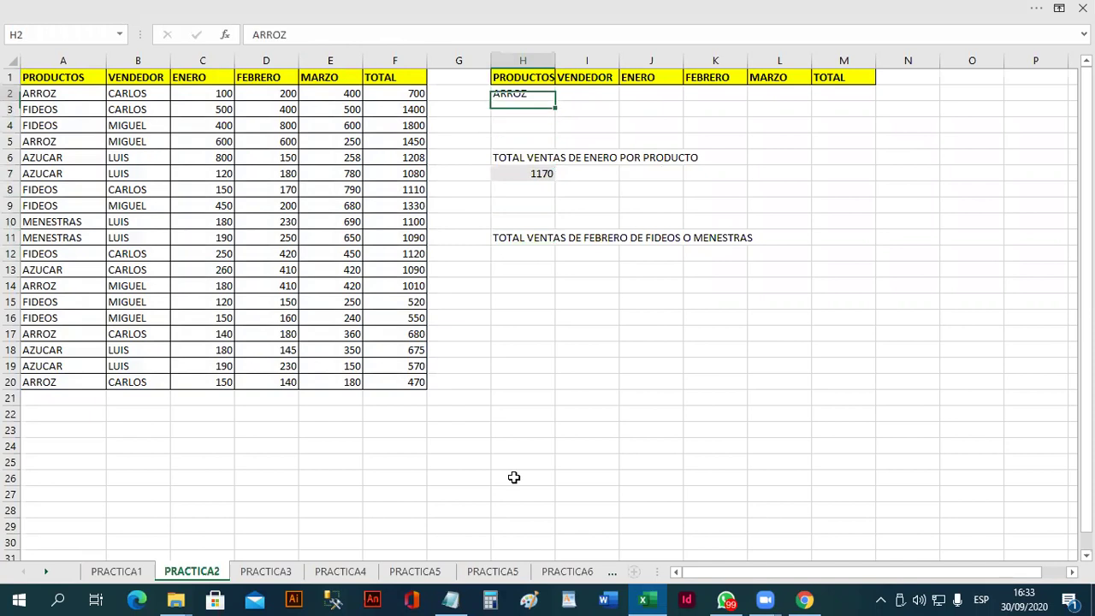
pyautogui.write('FIDEOS')
pyautogui.press('Return')
pyautogui.write('MENESTRAS')
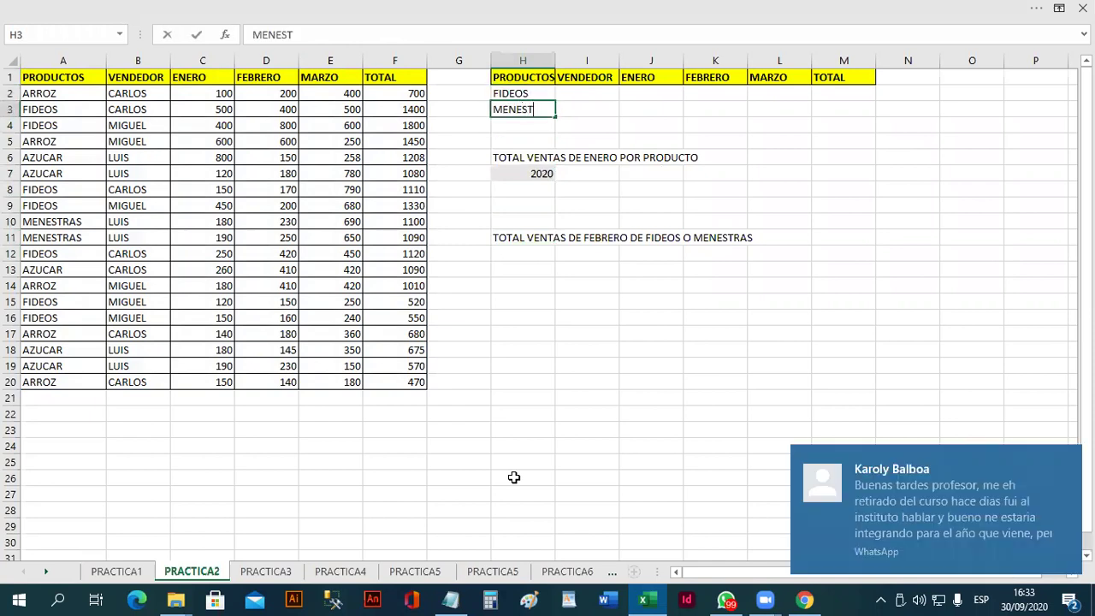
pyautogui.press('Return')
# Step: Calculate the FEBRERO sales of FIDEOS or MENESTRAS in H12 with =BDSUMA(A1:F20,"FEBRERO",H1:H3)
pyautogui.press('Down')
pyautogui.press('Down')
pyautogui.press('Down')
pyautogui.press('Down')
pyautogui.press('Down')
pyautogui.press('Down')
pyautogui.press('Down')
pyautogui.press('Down')
pyautogui.write('=')
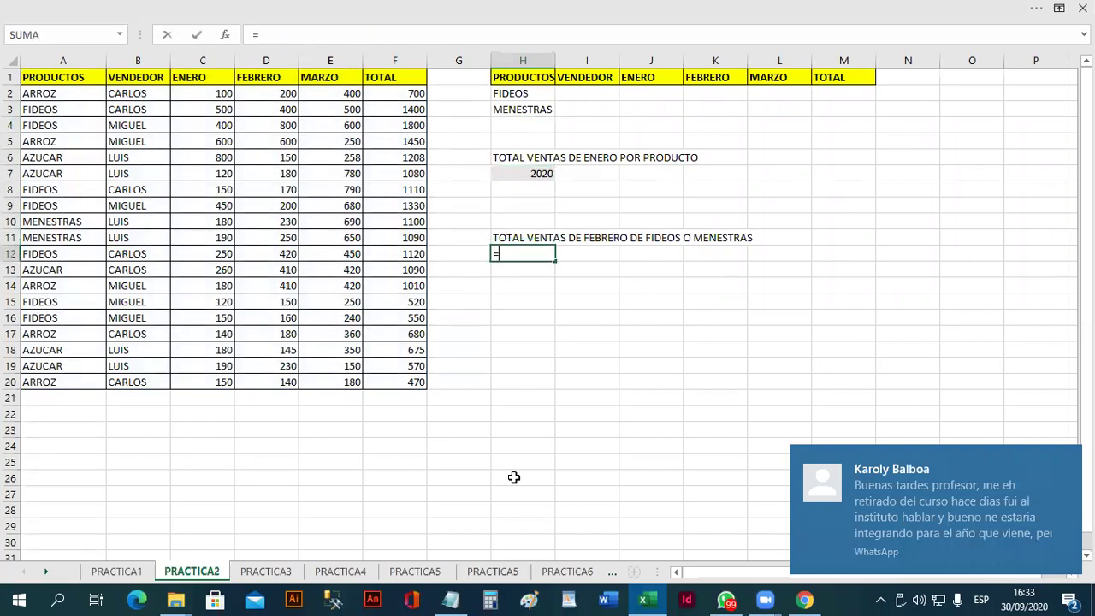
pyautogui.write('BD')
pyautogui.press('Down')
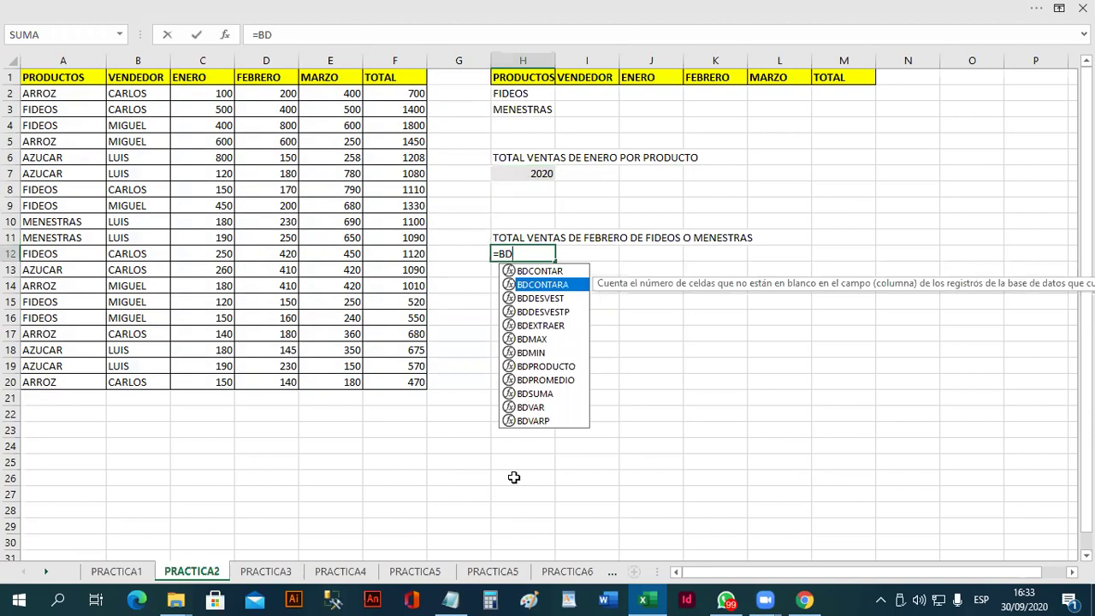
pyautogui.press('Up')
pyautogui.write('SUM')
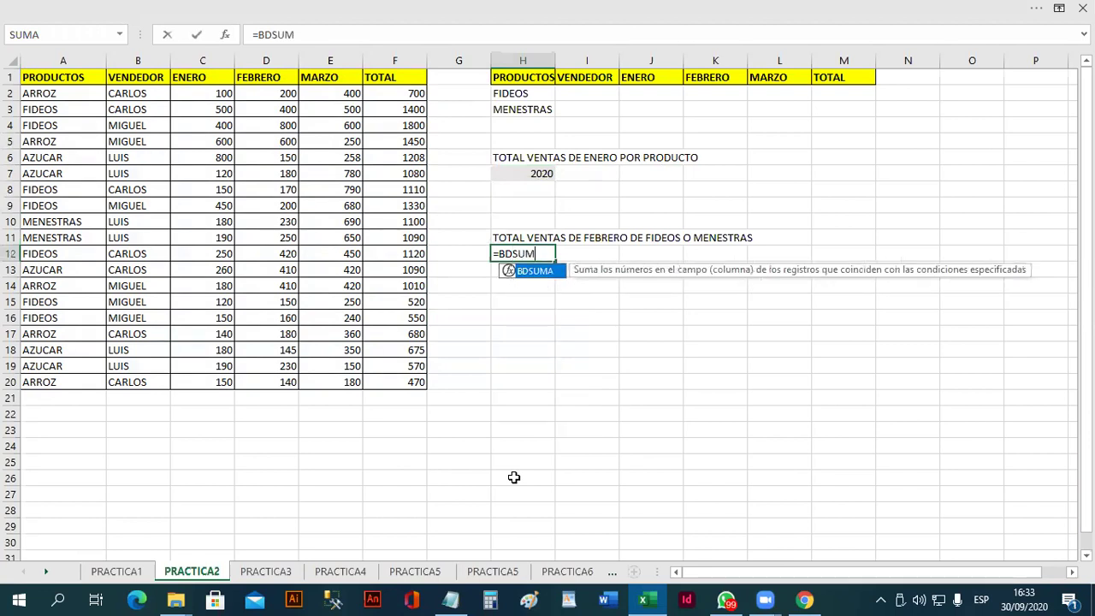
pyautogui.press('Tab')
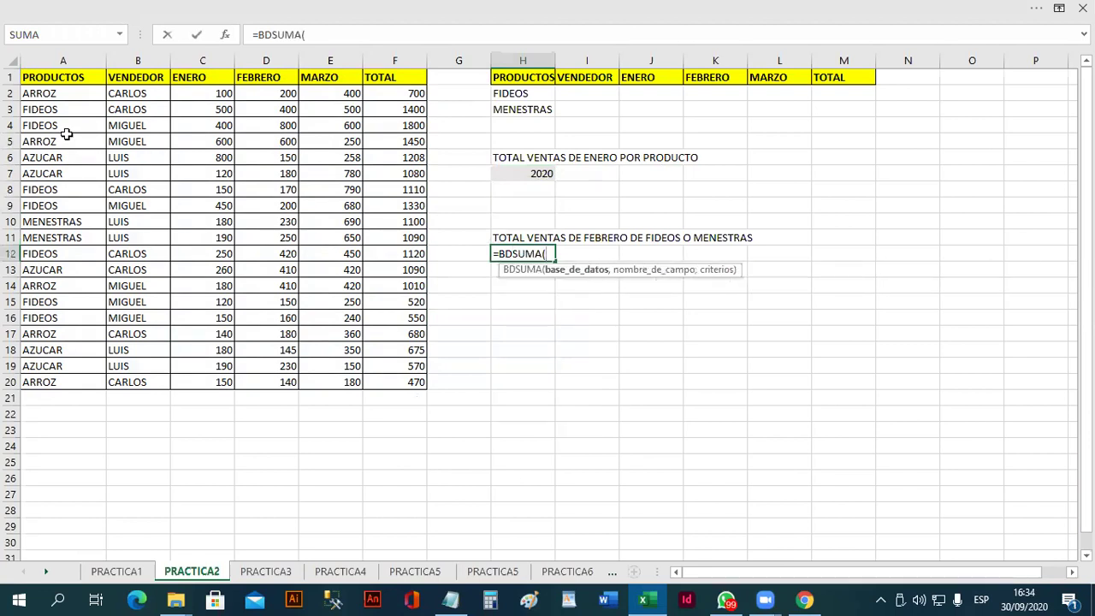
pyautogui.moveTo(58, 75); pyautogui.dragTo(416, 382)
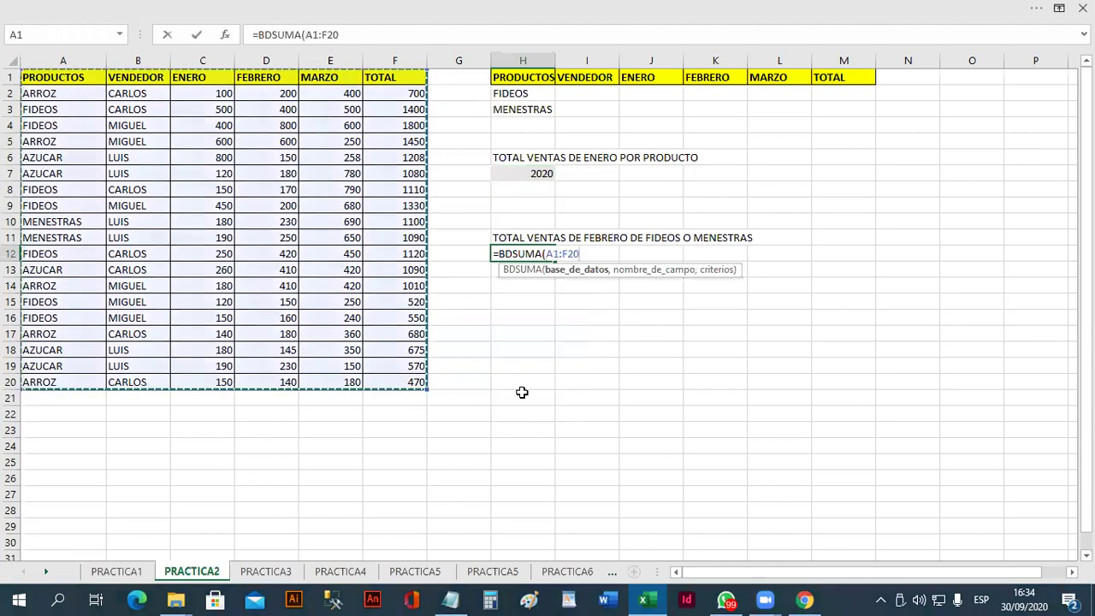
pyautogui.write(',')
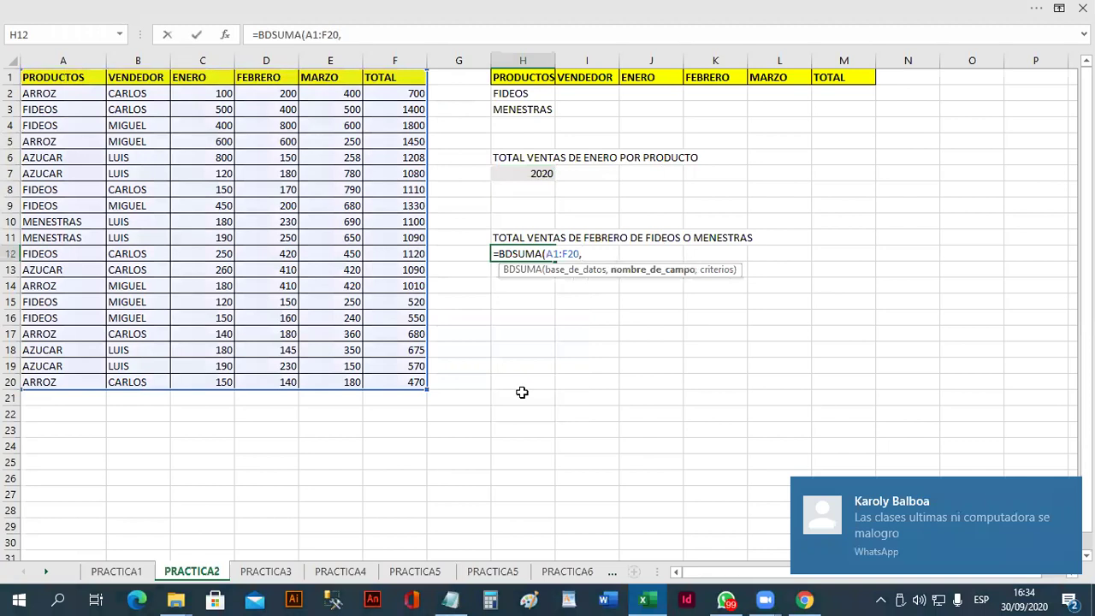
pyautogui.write('"')
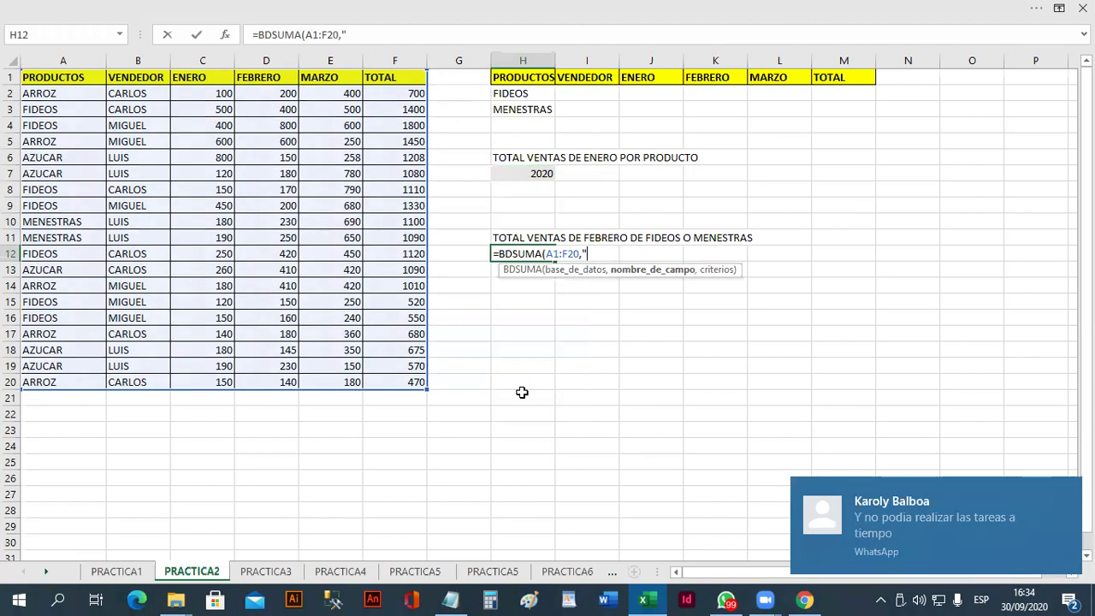
pyautogui.write('FEBRERO"')
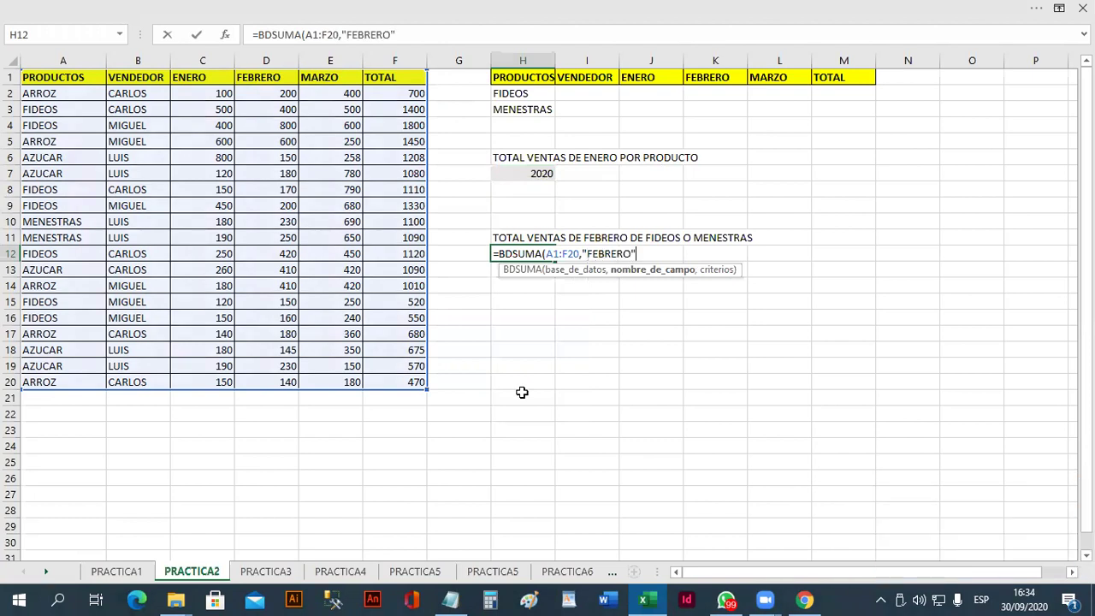
pyautogui.write(',')
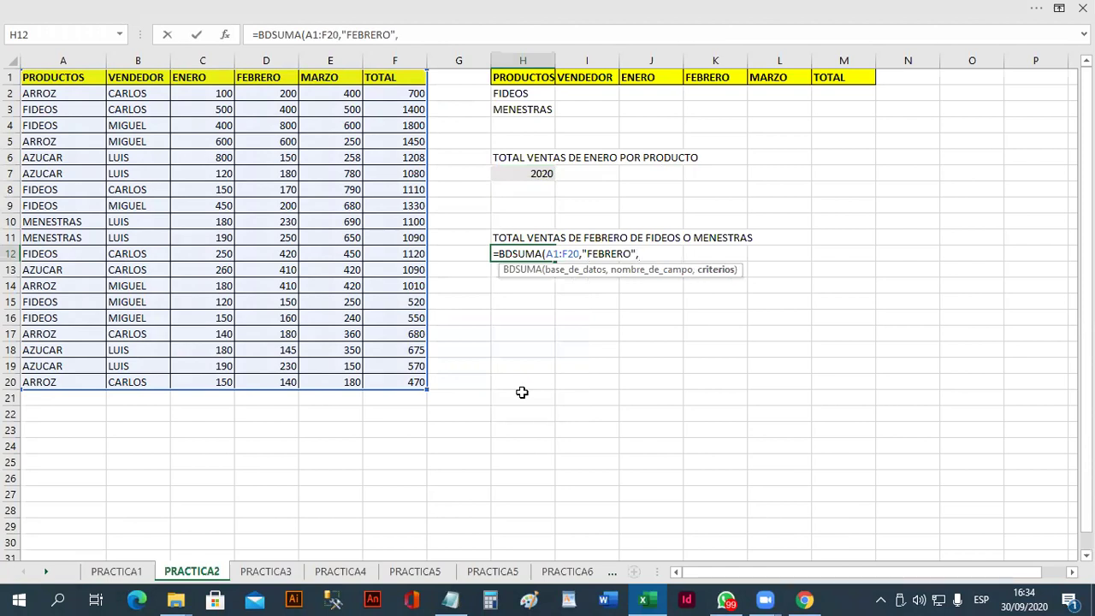
pyautogui.moveTo(522, 80); pyautogui.dragTo(524, 109)
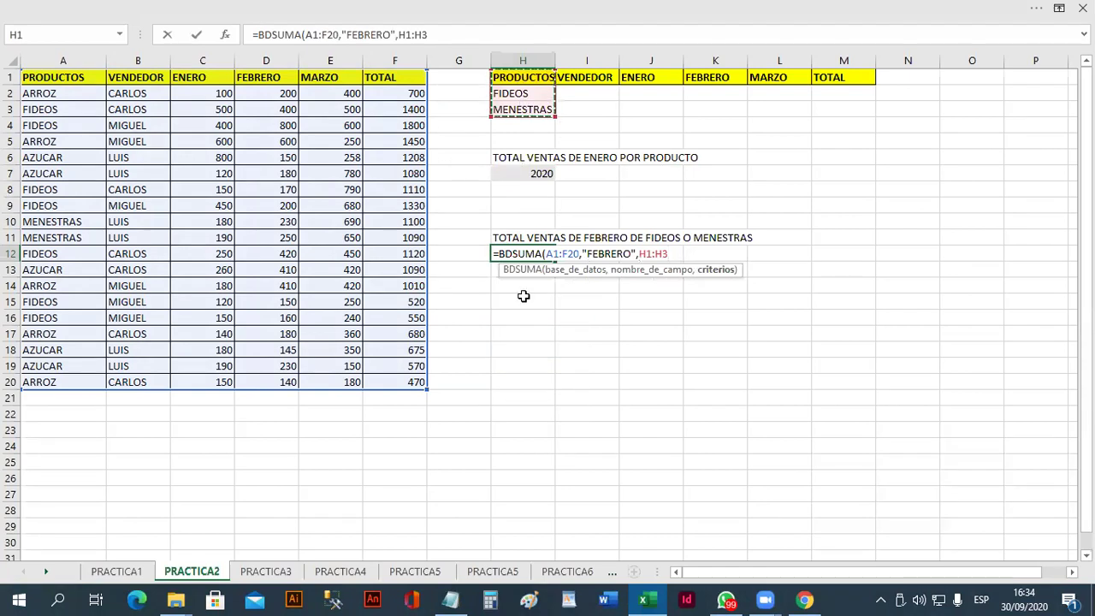
pyautogui.write(')')
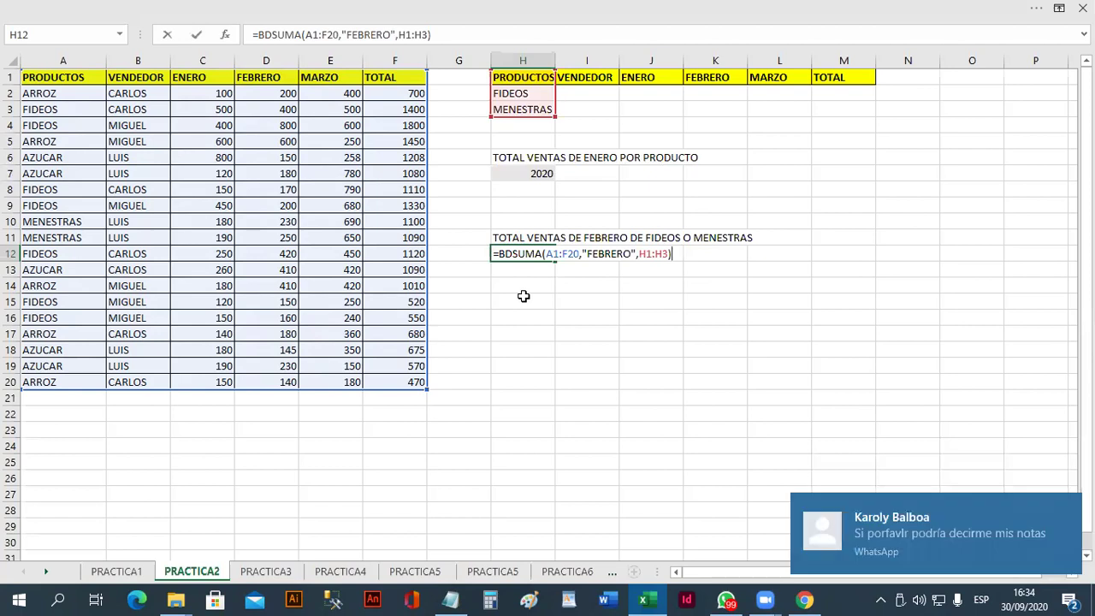
pyautogui.press('Return')
# Step: Clear the FEBRERO formula in H12 and its heading in H11
pyautogui.press('Up')
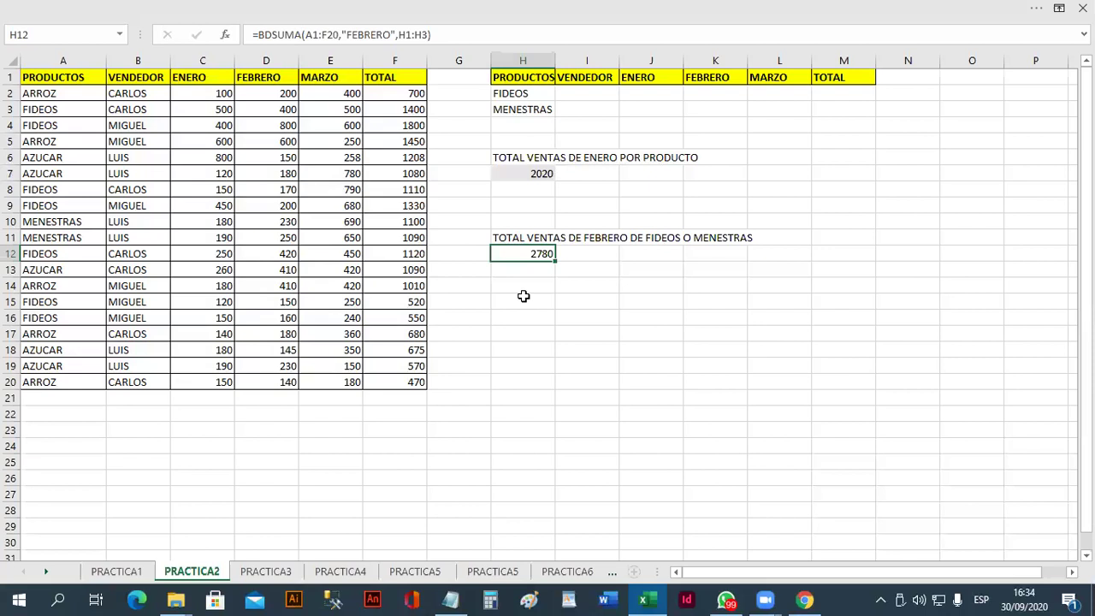
pyautogui.press('Delete')
pyautogui.press('Up')
pyautogui.press('Up')
pyautogui.press('Down')
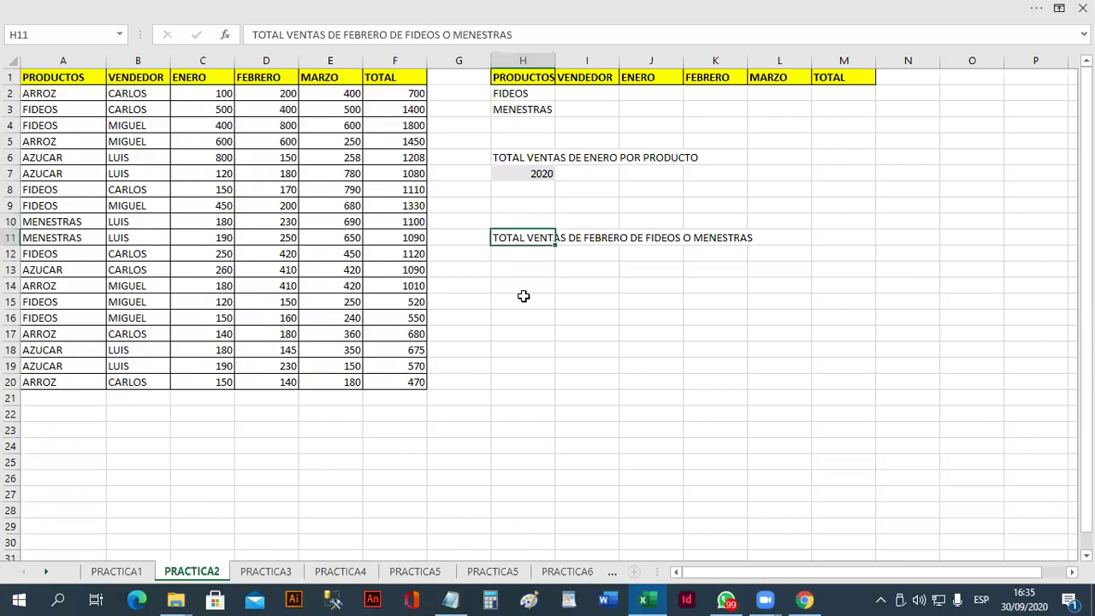
pyautogui.press('Delete')
# Step: Delete the MENESTRAS criterion from H3
pyautogui.press('Up')
pyautogui.press('Up')
pyautogui.press('Up')
pyautogui.press('Up')
pyautogui.press('Up')
pyautogui.press('Up')
pyautogui.press('Up')
pyautogui.press('Up')
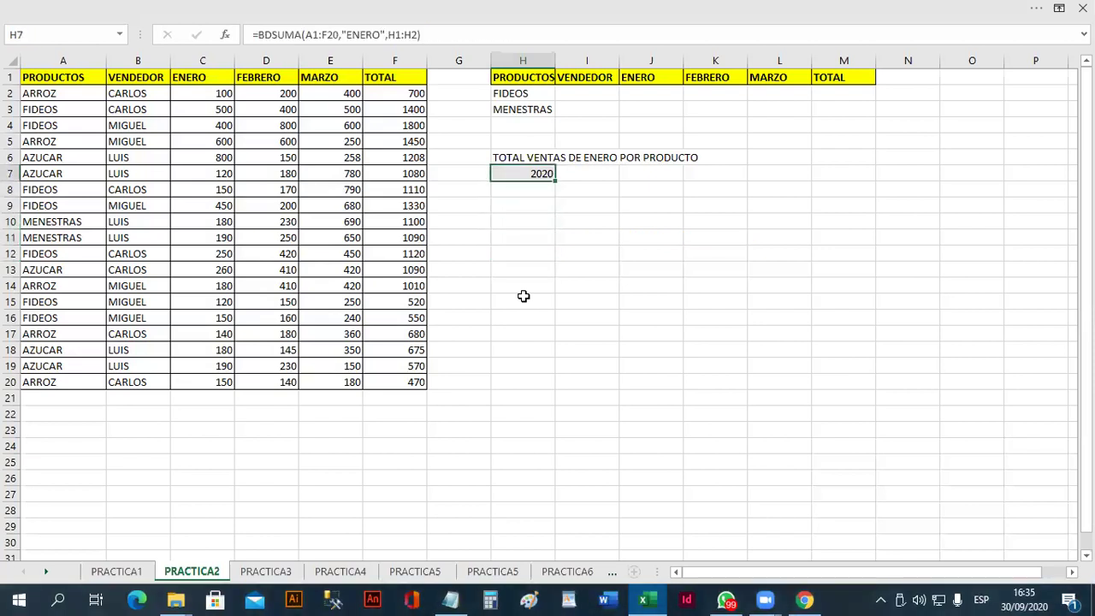
pyautogui.press('Delete')
# Step: Test the ENERO total by changing the H2 product criterion to ARROZ, followed by AZUCAR
pyautogui.press('Up')
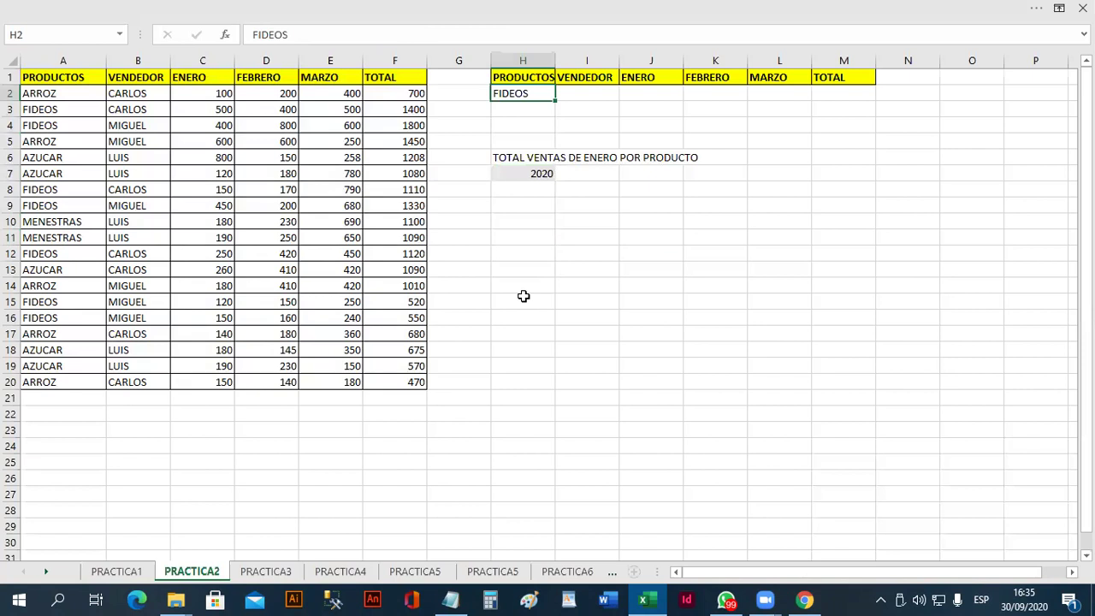
pyautogui.write('ARROZ')
pyautogui.press('Return')
pyautogui.press('Up')
pyautogui.write('AZUCAR')
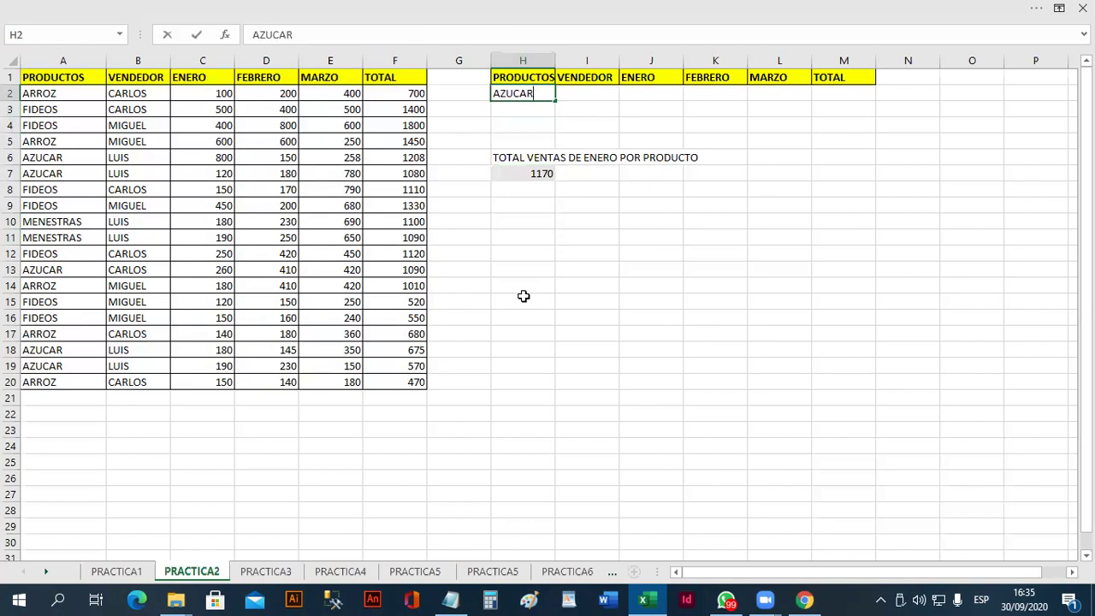
pyautogui.press('Return')
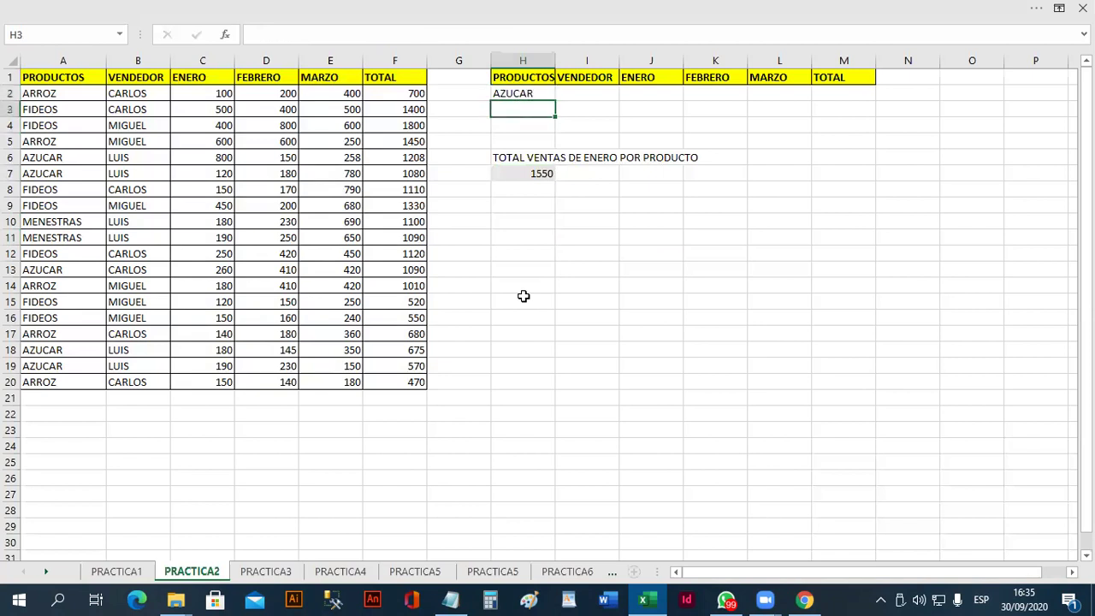
# Step: On the PRACTICA3 sheet, enter ARROZ as the product criterion in H2
pyautogui.click(291, 573)
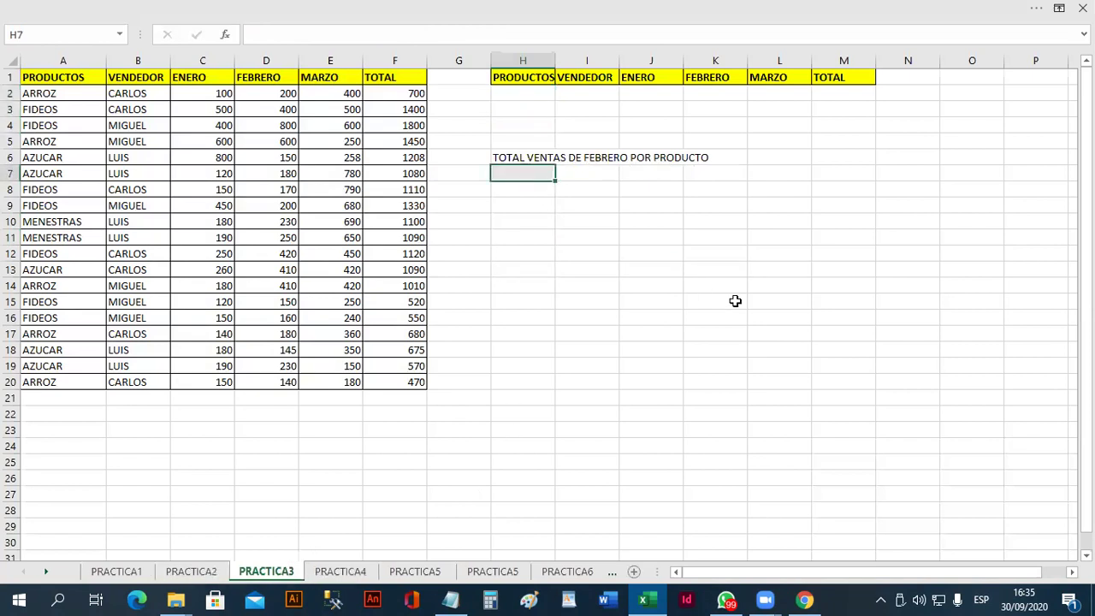
pyautogui.press('Up')
pyautogui.press('Up')
pyautogui.press('Up')
pyautogui.press('Up')
pyautogui.press('Up')
pyautogui.write('ARROZ')
pyautogui.press('Down')
# Step: Calculate the FEBRERO sales by product in H7 with =BDSUMA(A1:F20,"FEBRERO",H1:H2)
pyautogui.press('Down')
pyautogui.press('Down')
pyautogui.press('Down')
pyautogui.press('Down')
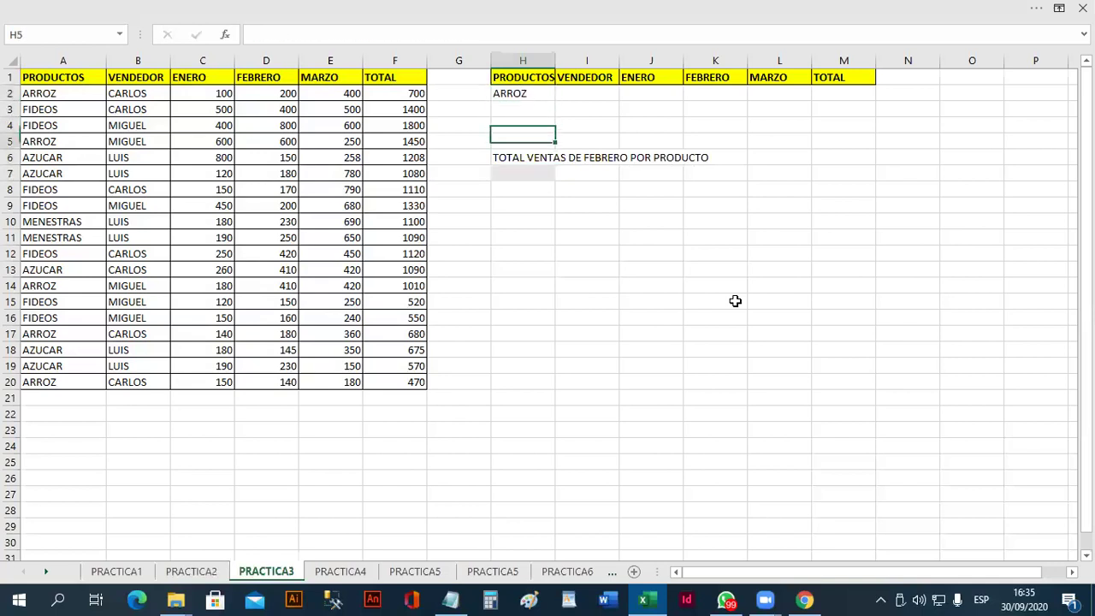
pyautogui.write('=B')
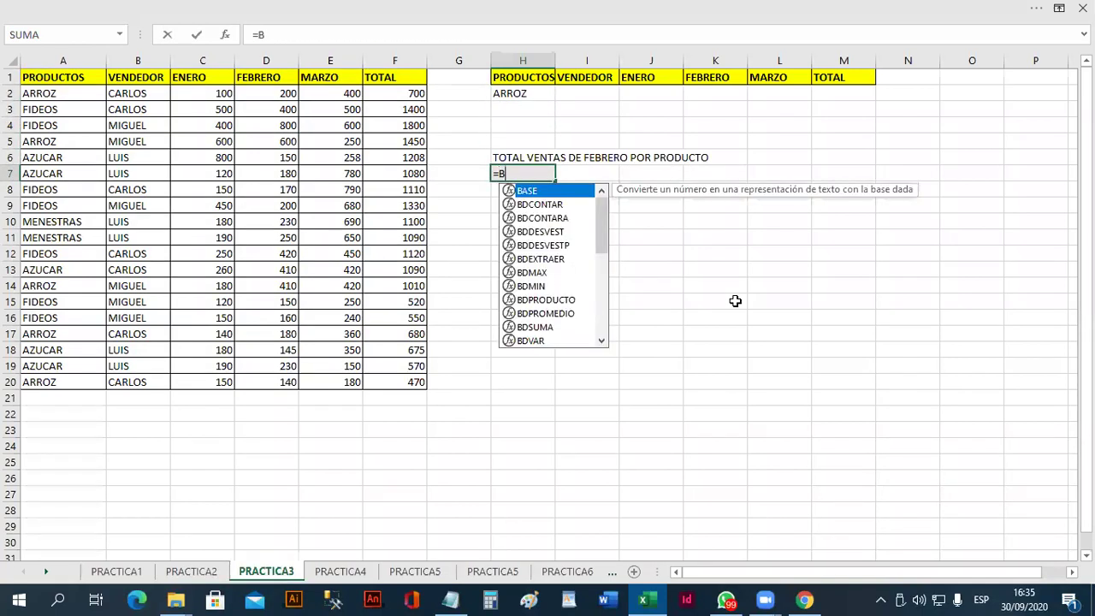
pyautogui.write('DSUMA(')
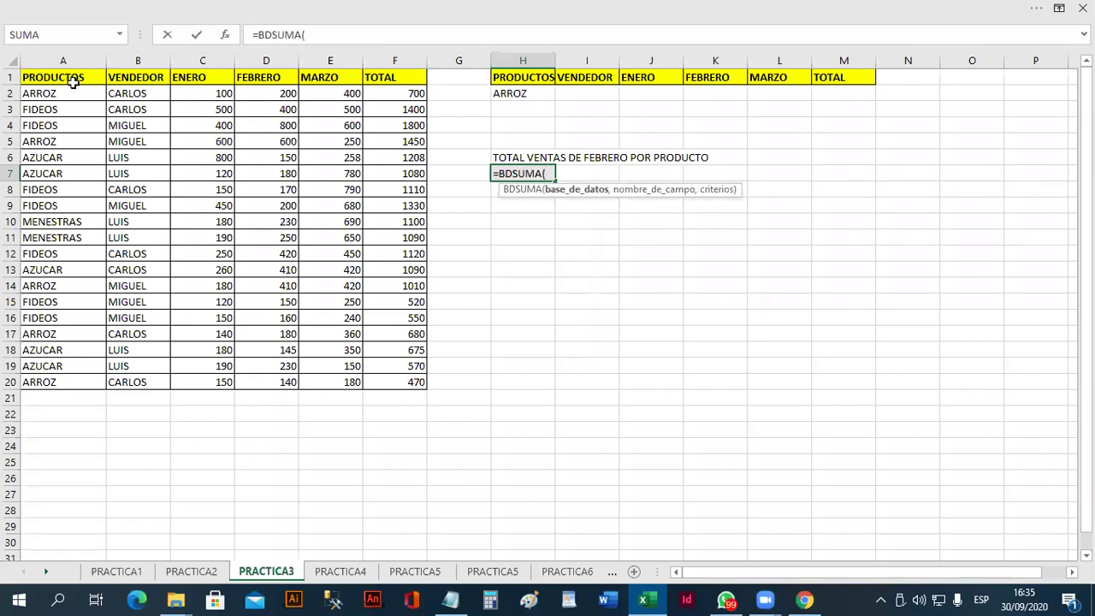
pyautogui.moveTo(72, 80); pyautogui.dragTo(393, 382)
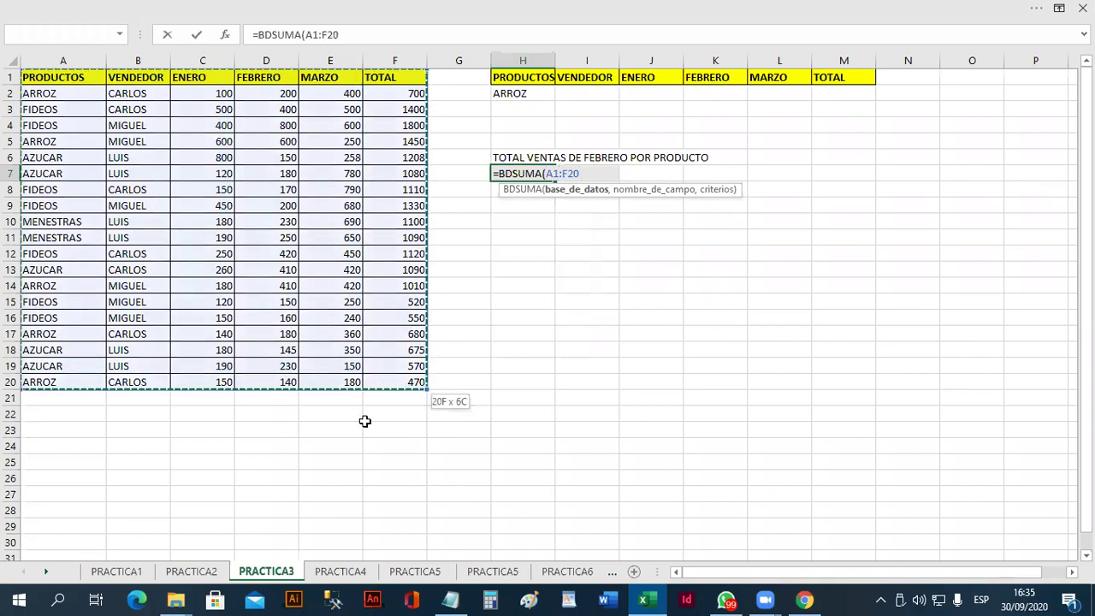
pyautogui.write(',"')
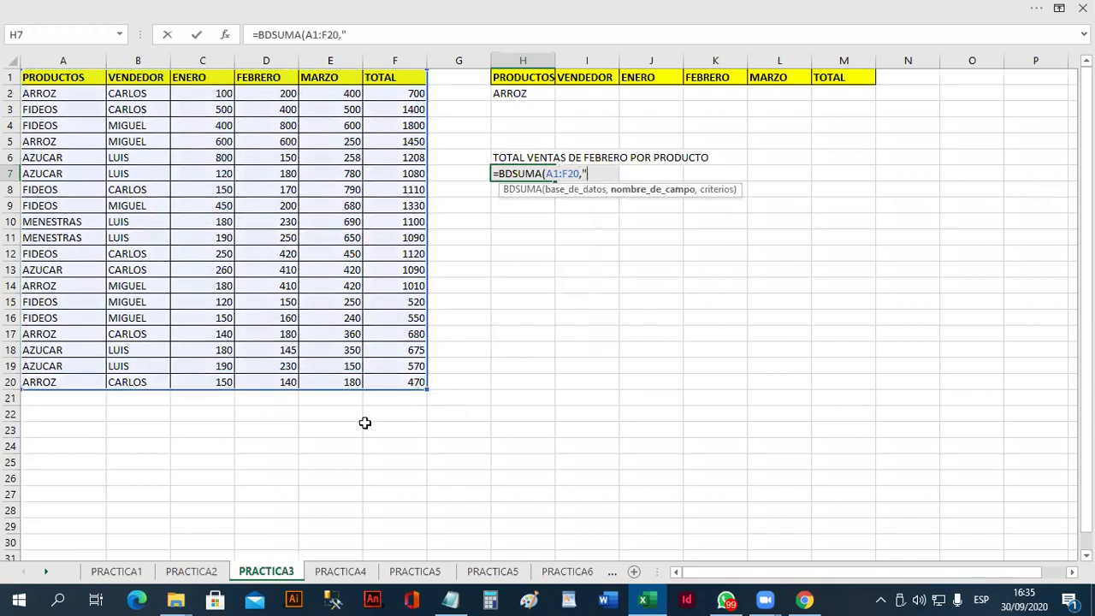
pyautogui.write('FEBRERO"')
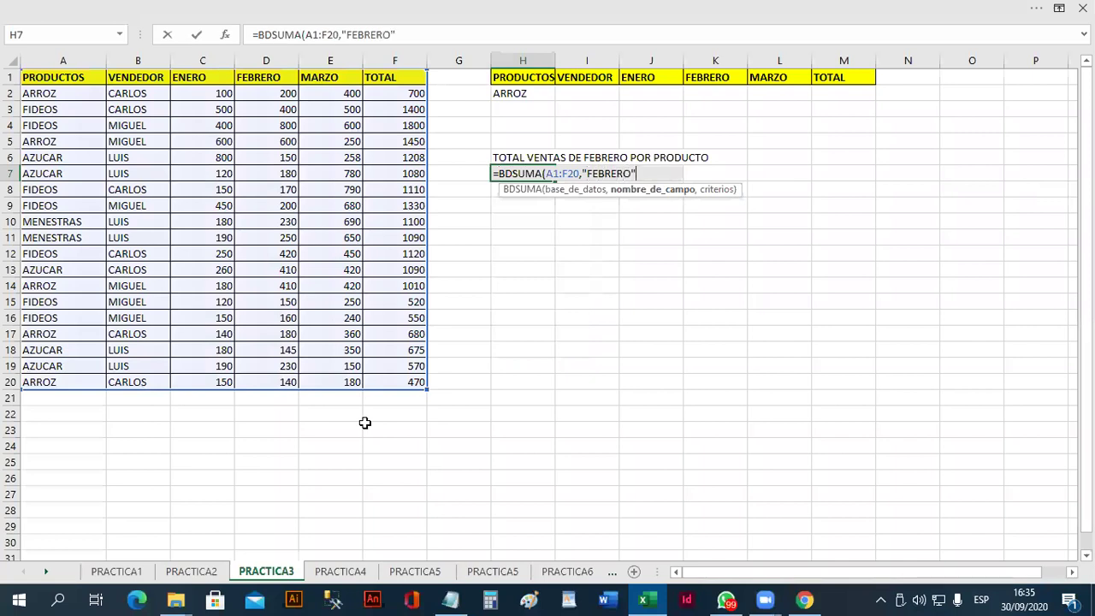
pyautogui.write(',')
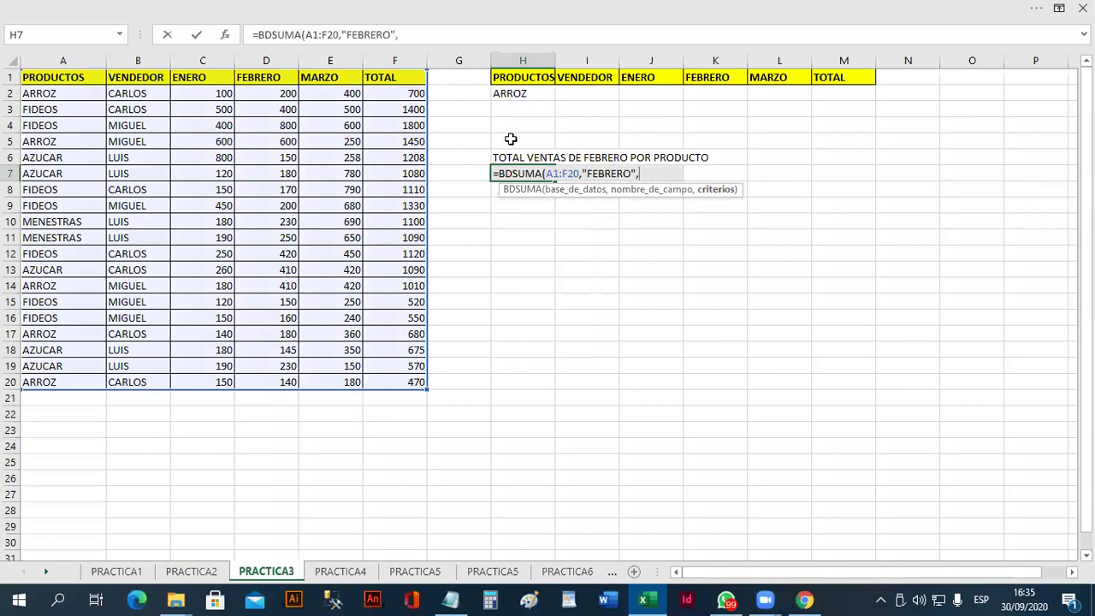
pyautogui.moveTo(544, 77); pyautogui.dragTo(530, 94)
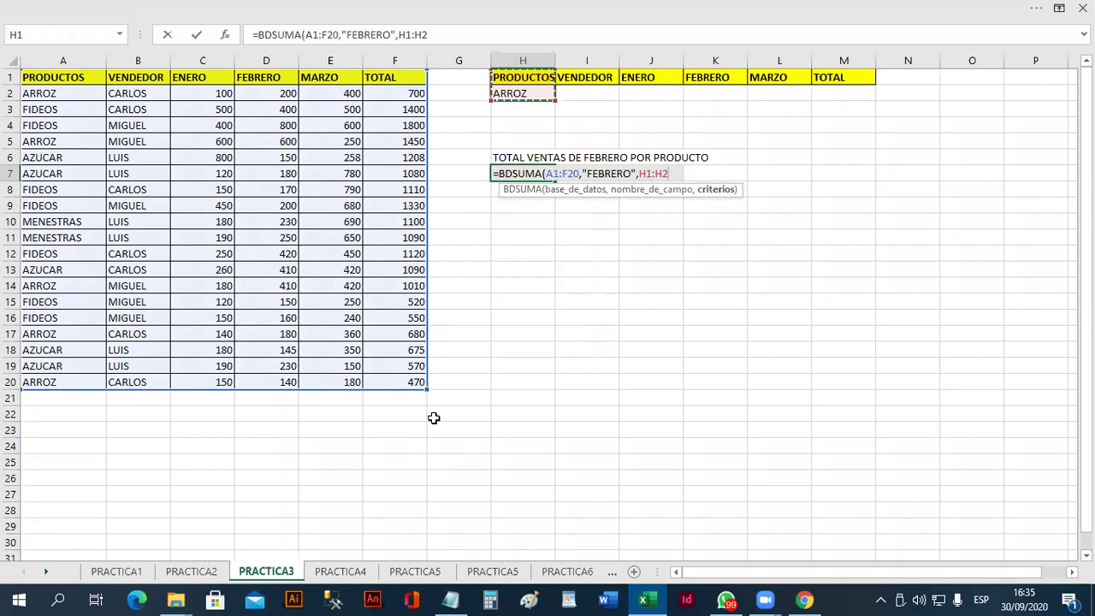
pyautogui.write(')')
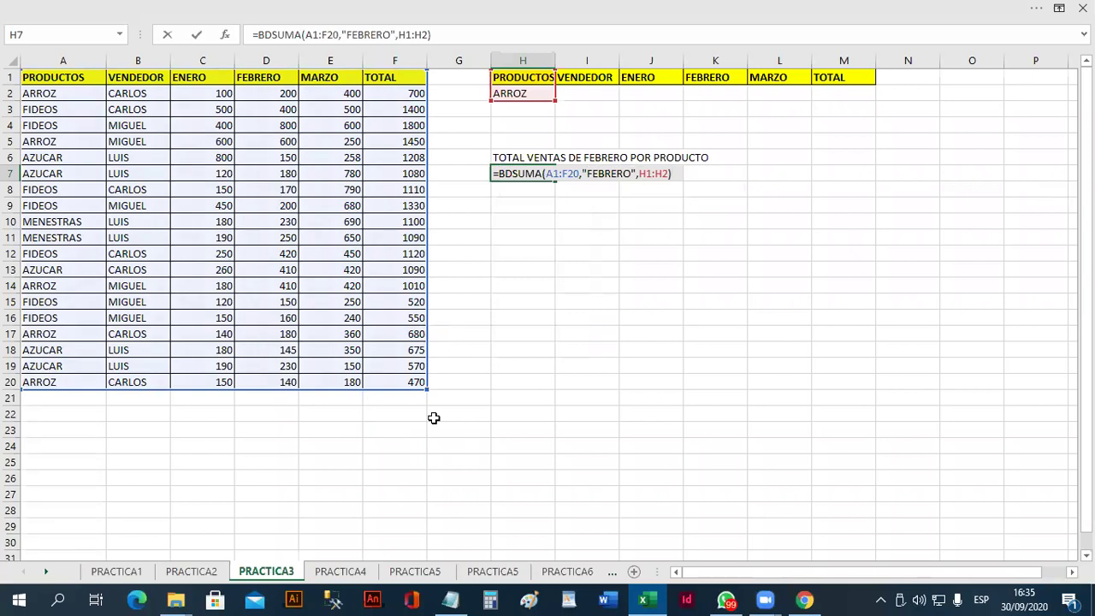
pyautogui.press('Return')
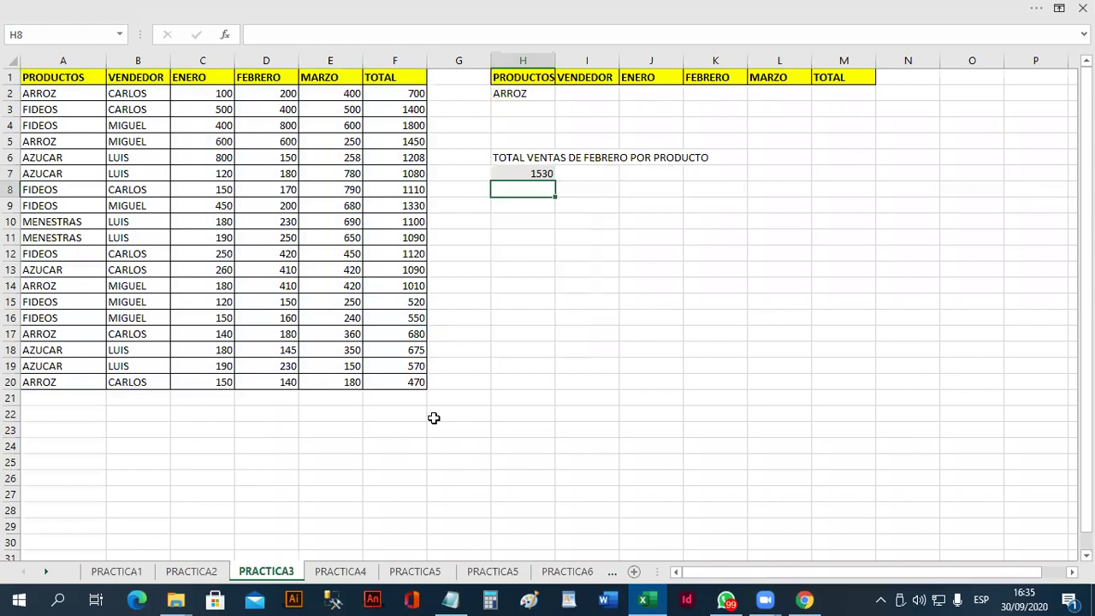
# Step: On the PRACTICA4 sheet, enter the vendor name shown in B2 as the VENDEDOR criterion in I2
pyautogui.click(366, 571)
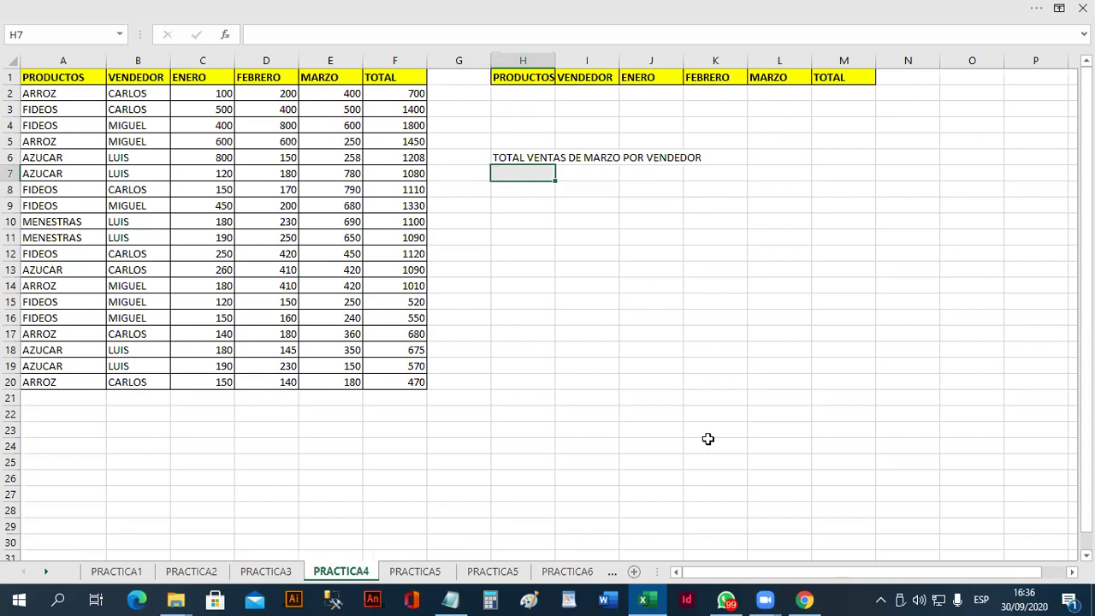
pyautogui.click(597, 92)
pyautogui.write('CARLOS')
pyautogui.press('Down')
# Step: Calculate the MARZO sales by vendor in H7 with =BDSUMA(A1:F20,"MARZO",I1:I2)
pyautogui.press('Down')
pyautogui.press('Down')
pyautogui.press('Down')
pyautogui.press('Down')
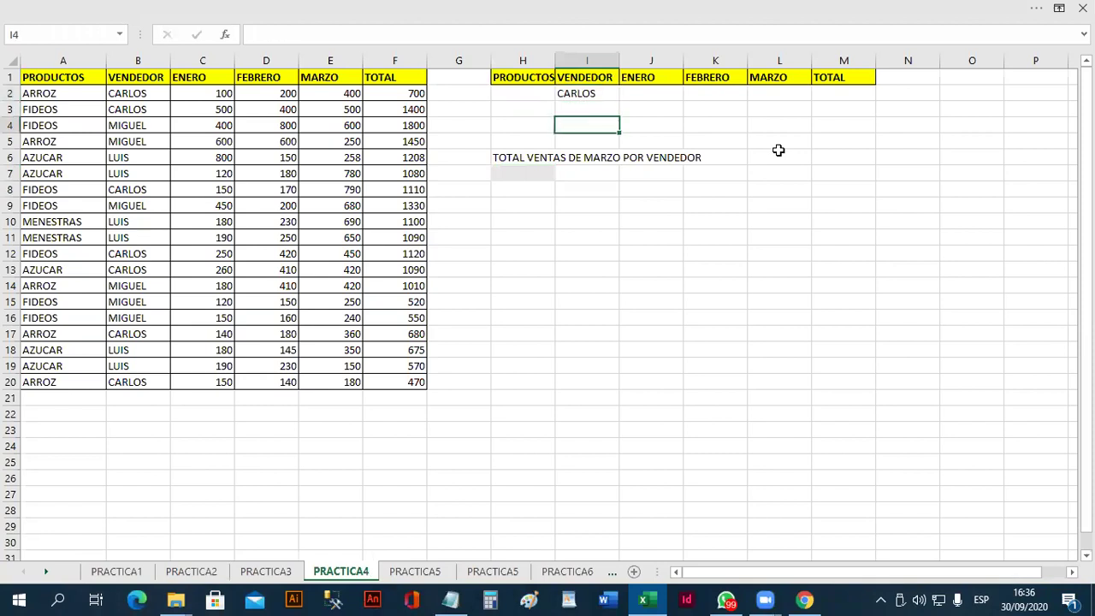
pyautogui.press('Left')
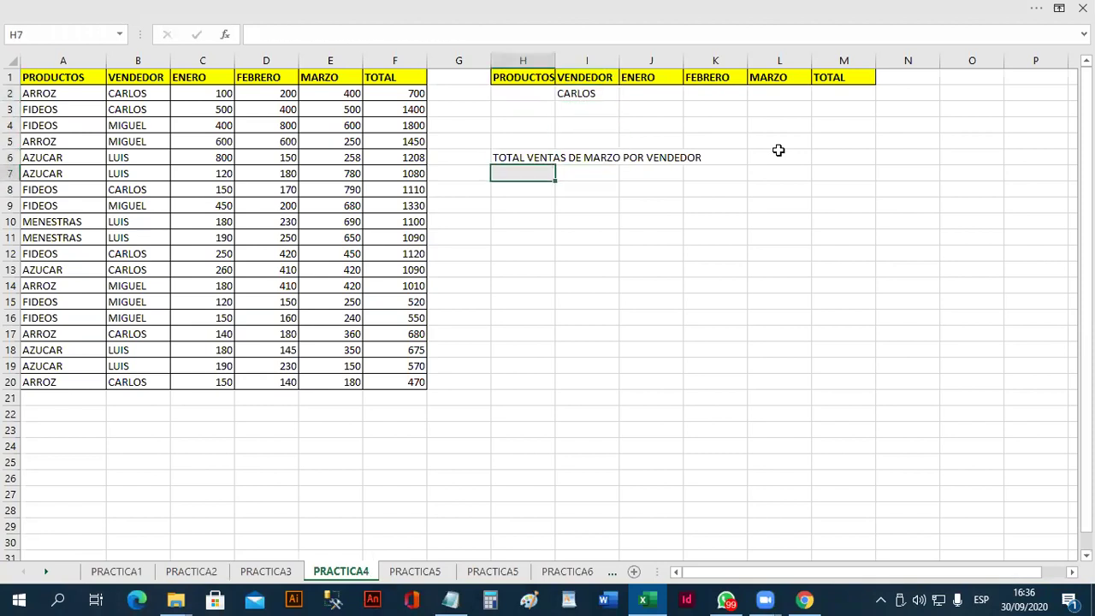
pyautogui.write('=BS')
pyautogui.press('BackSpace')
pyautogui.write('DSUMA(')
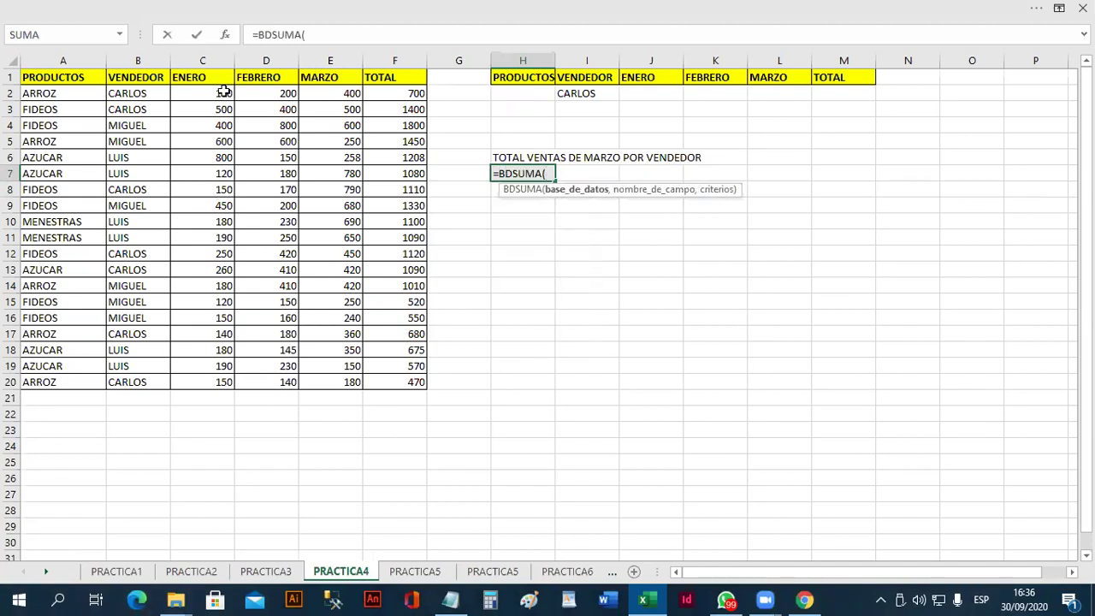
pyautogui.moveTo(60, 77); pyautogui.dragTo(432, 387)
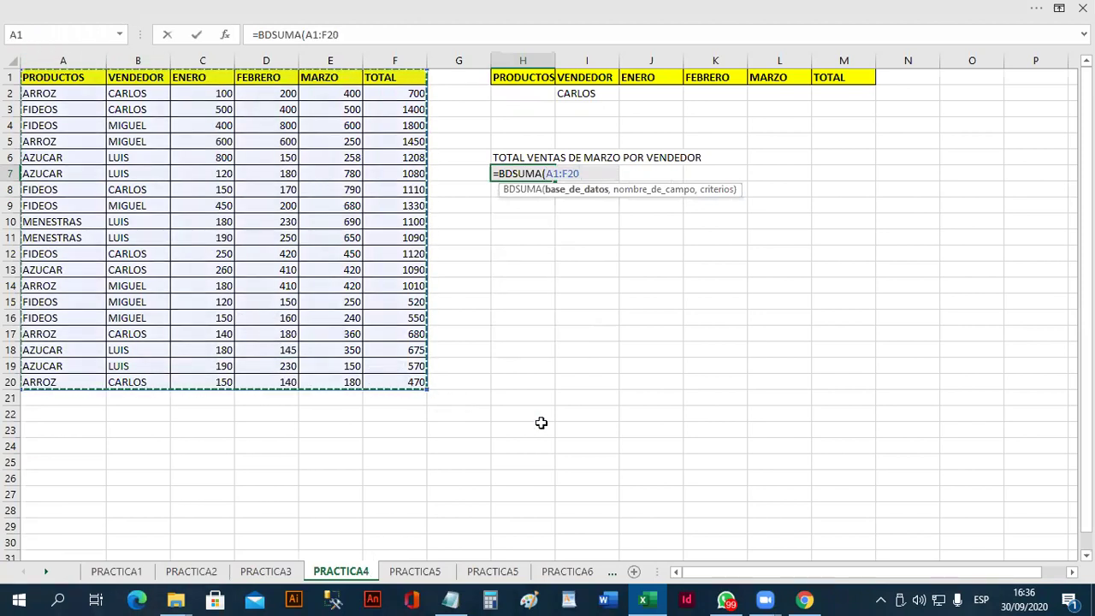
pyautogui.write(',')
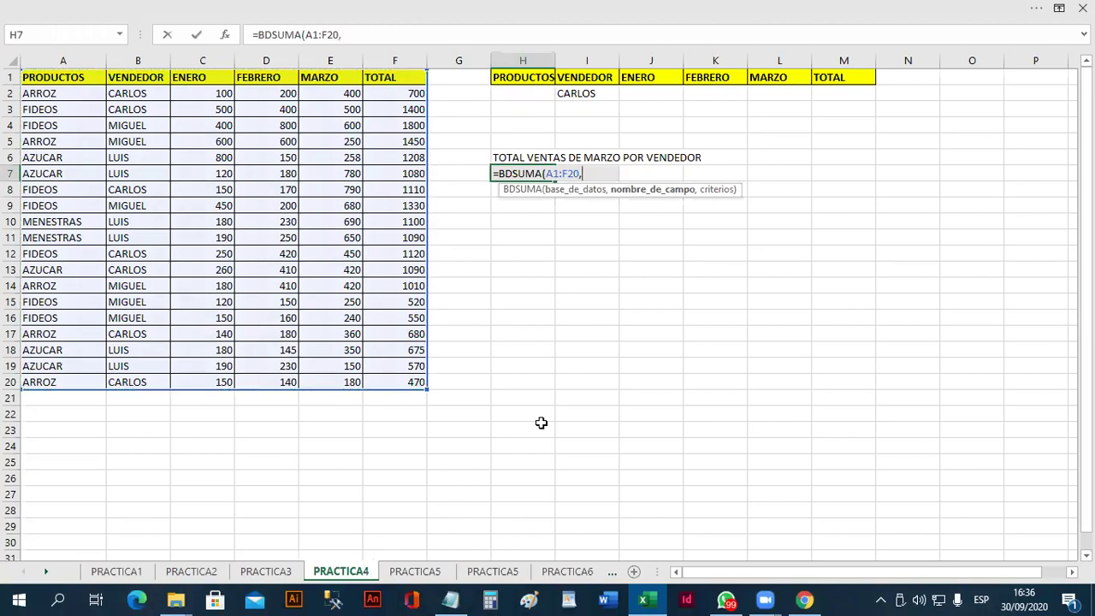
pyautogui.write('"MARZO"')
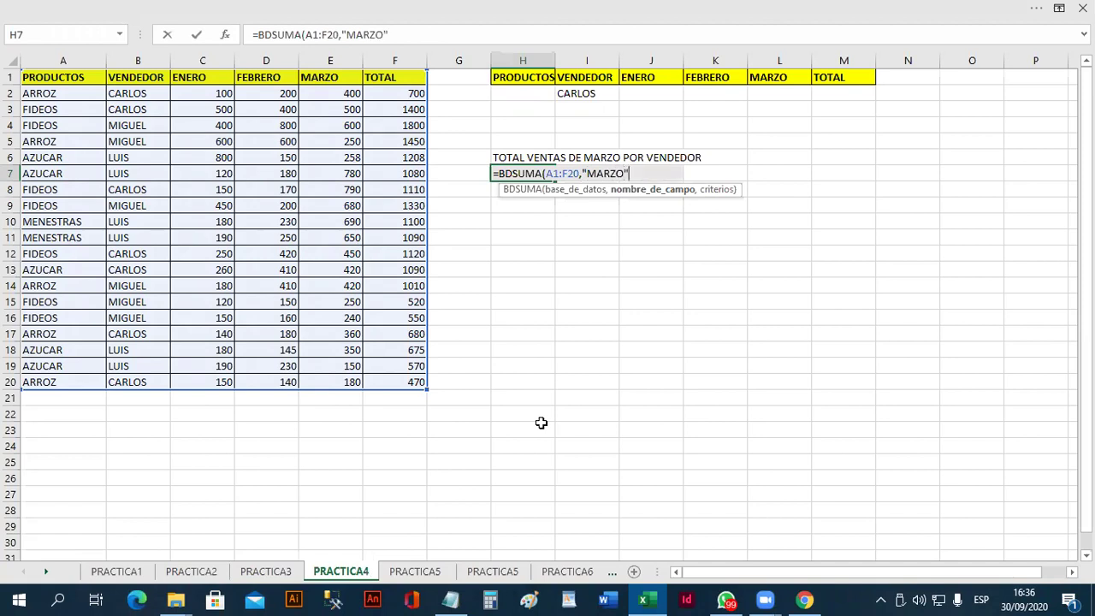
pyautogui.write(',')
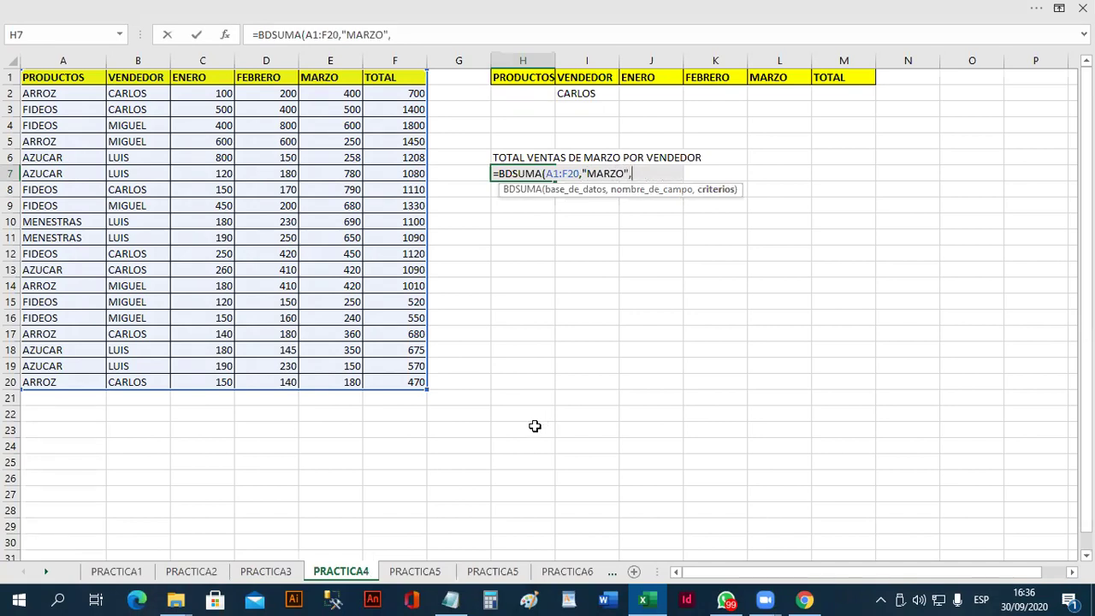
pyautogui.moveTo(589, 79); pyautogui.dragTo(587, 96)
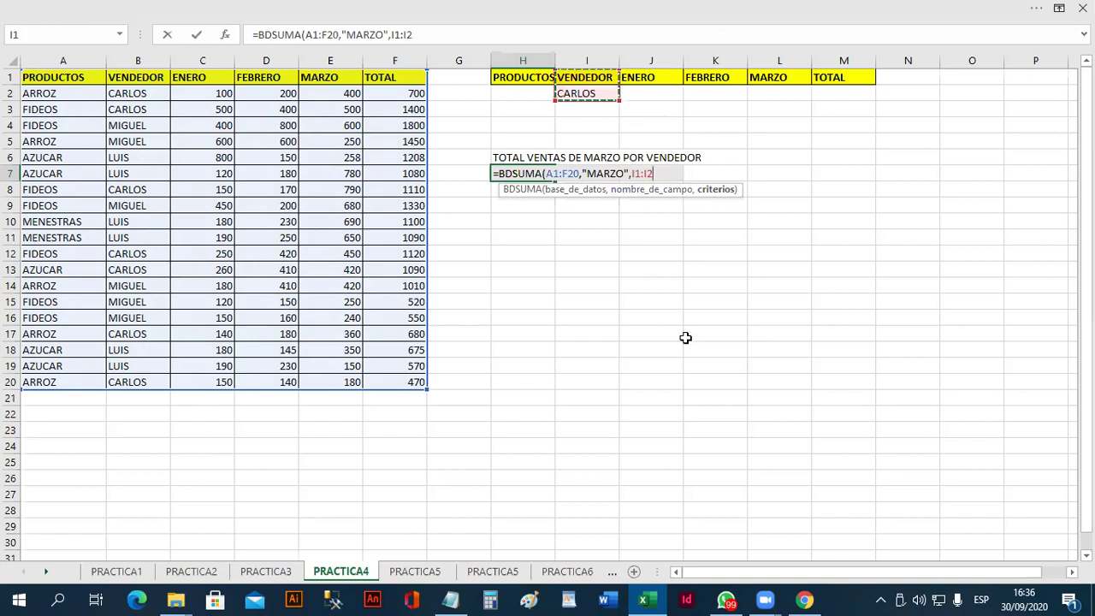
pyautogui.write(')')
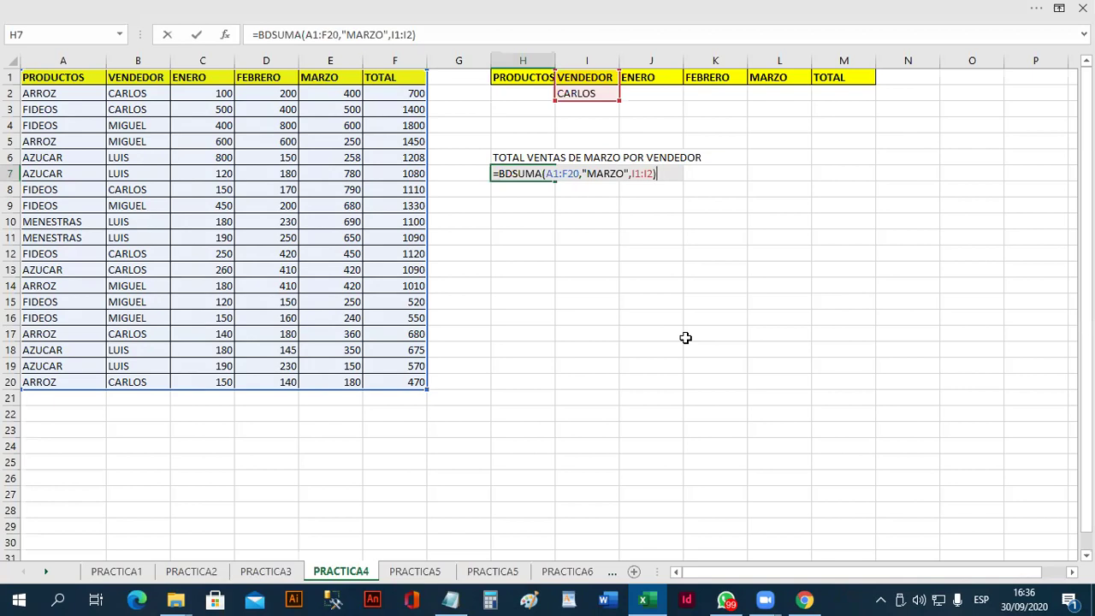
pyautogui.press('Return')
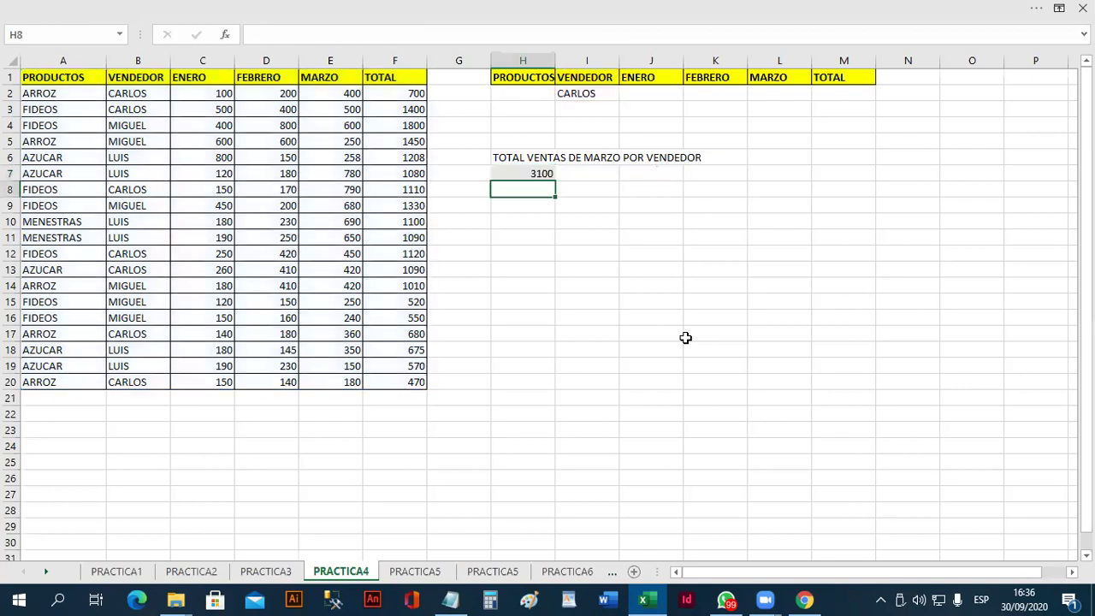
# Step: On the first PRACTICA5 sheet, enter FIDEOS as the product criterion in H2 and the vendor name from B2 in I2
pyautogui.click(421, 572)
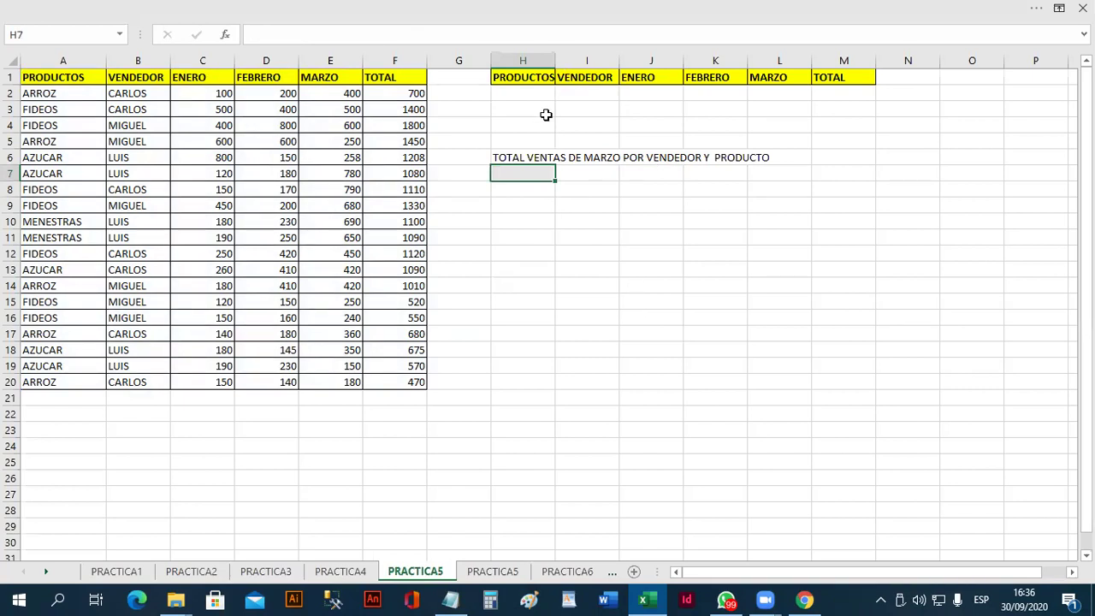
pyautogui.click(530, 93)
pyautogui.write('FIDEOS')
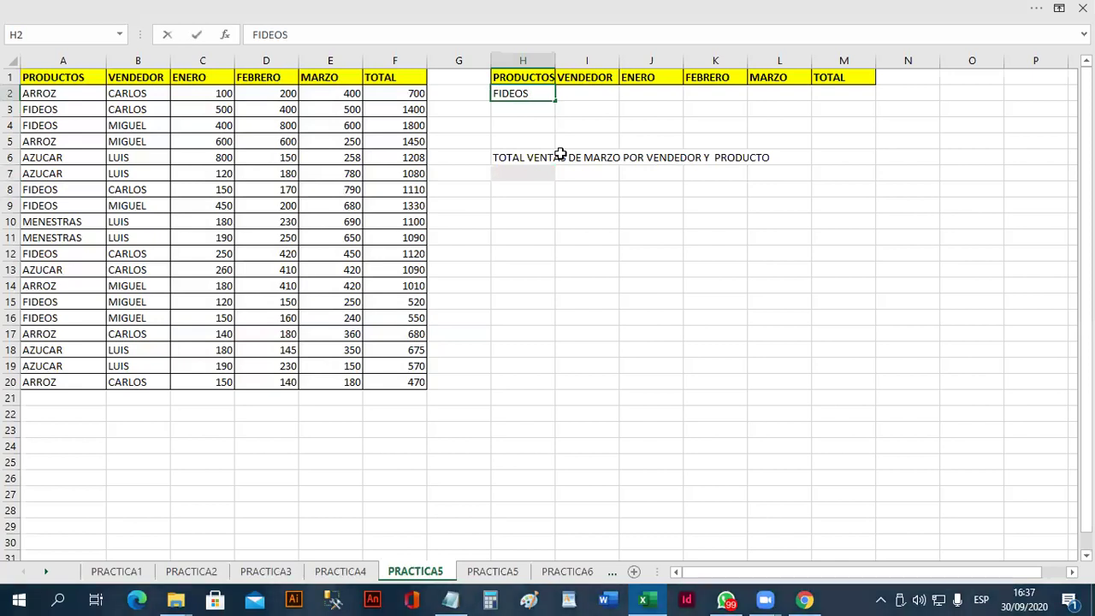
pyautogui.press('Tab')
pyautogui.write('CARLOS')
pyautogui.press('Return')
# Step: Calculate the MARZO sales by vendor and product in H7 with =BDSUMA(A1:F20,"MARZO",H1:I2)
pyautogui.press('Down')
pyautogui.press('Down')
pyautogui.press('Down')
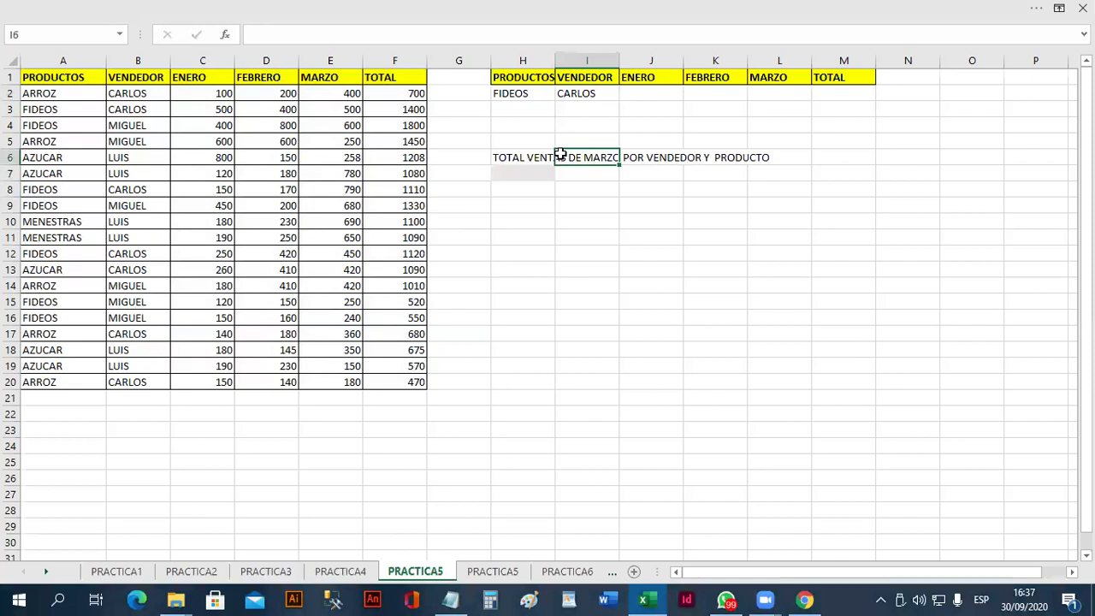
pyautogui.press('Down')
pyautogui.press('Left')
pyautogui.write('=')
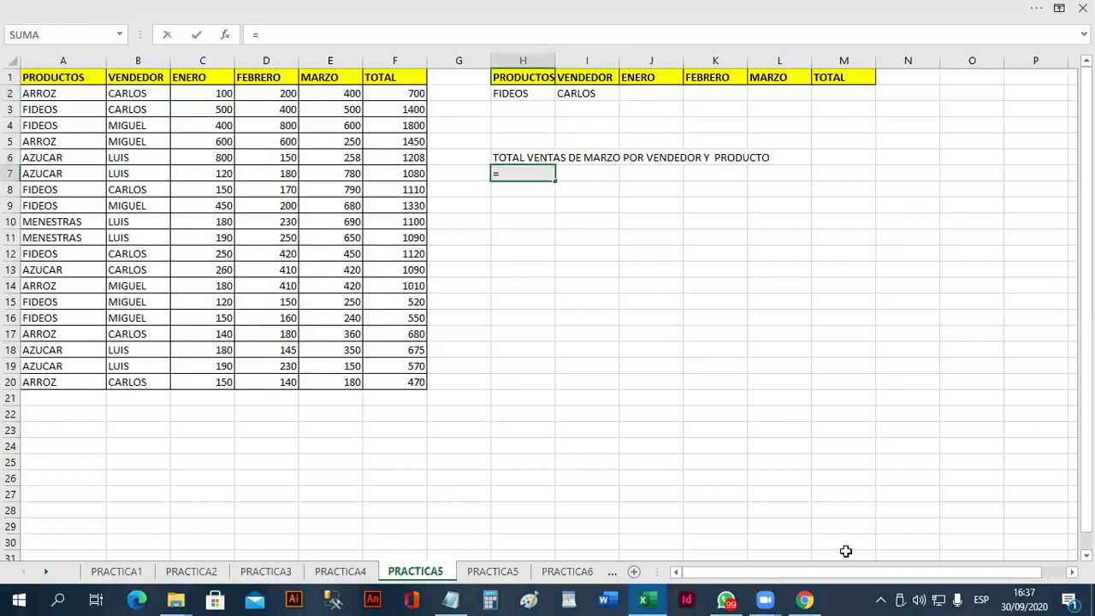
pyautogui.write('BDSUMA(')
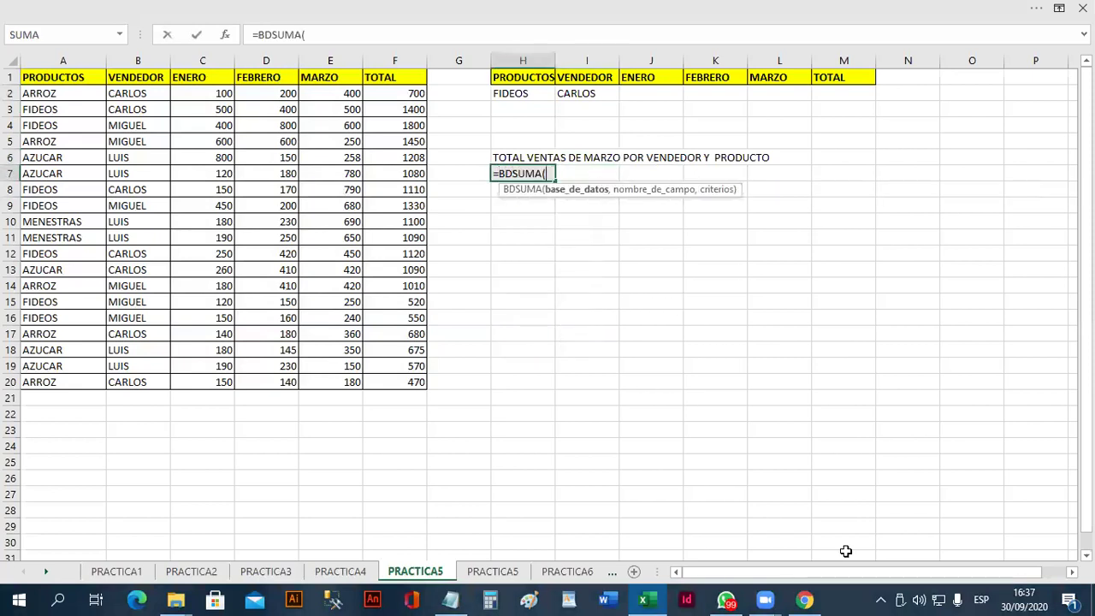
pyautogui.moveTo(77, 82); pyautogui.dragTo(389, 381)
pyautogui.write(',"')
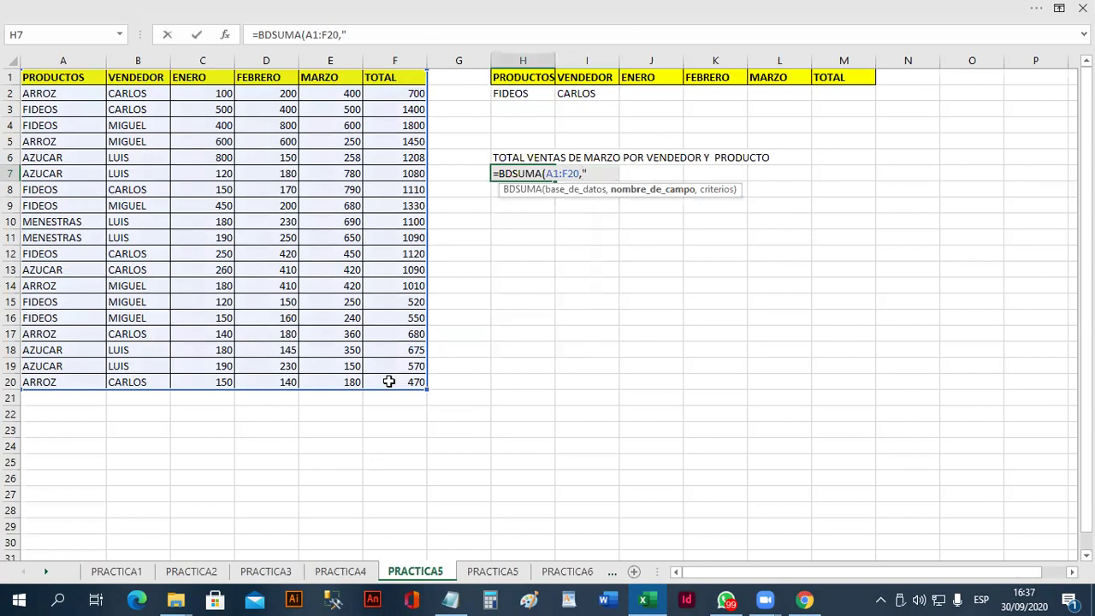
pyautogui.write('MARZO')
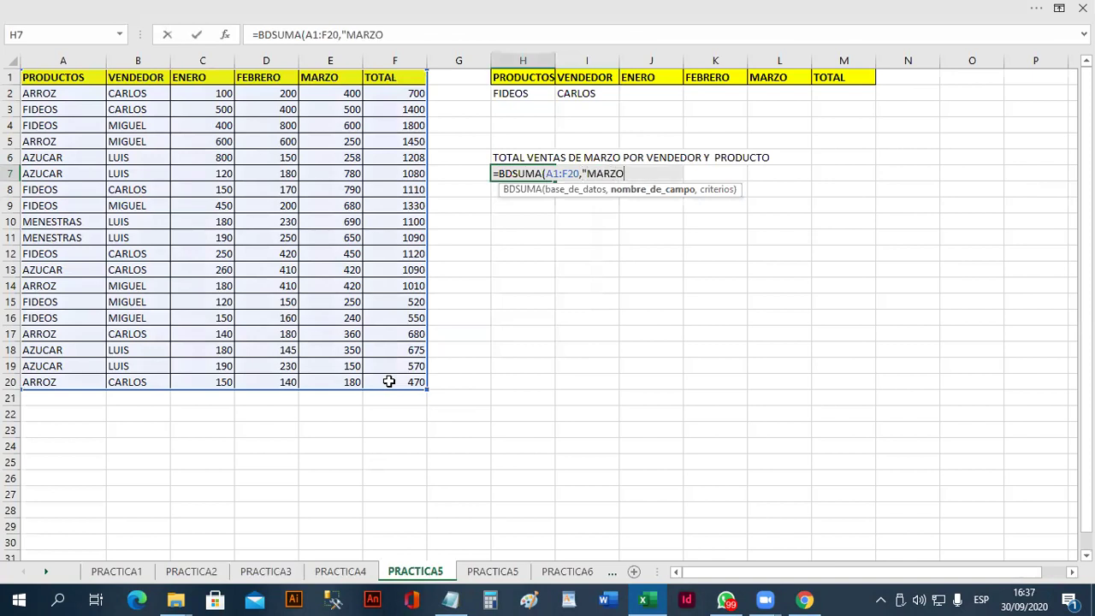
pyautogui.write('",')
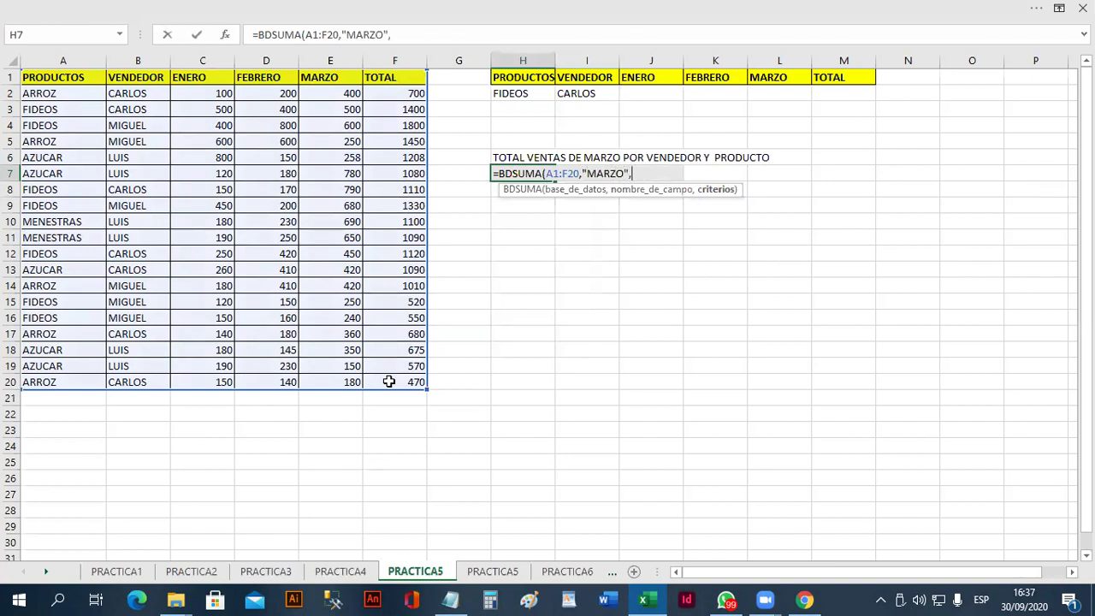
pyautogui.moveTo(546, 92); pyautogui.dragTo(595, 81)
pyautogui.write(')')
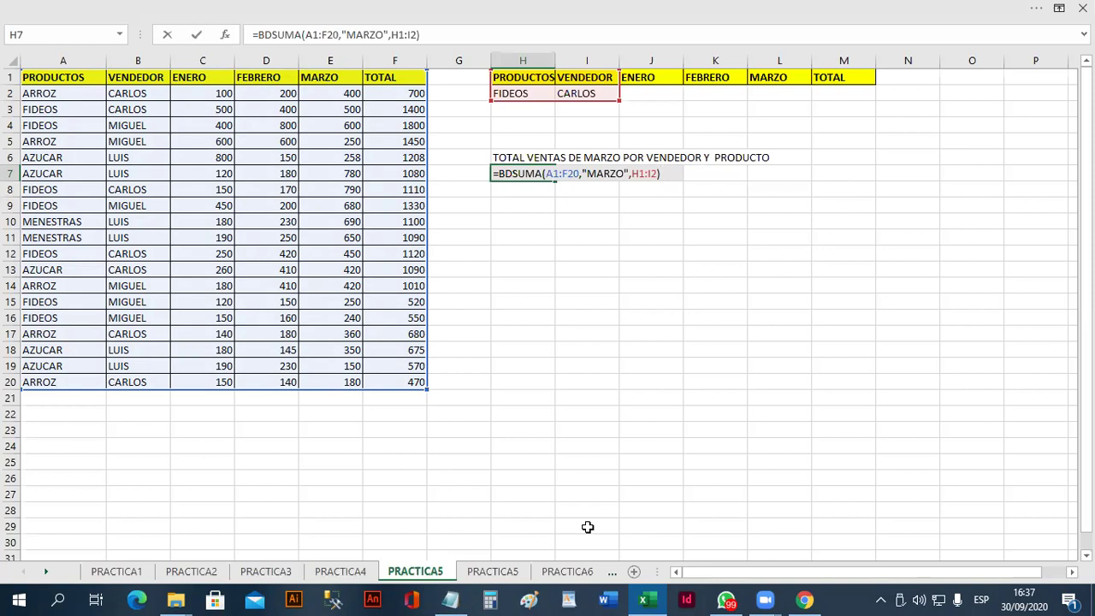
pyautogui.press('Return')
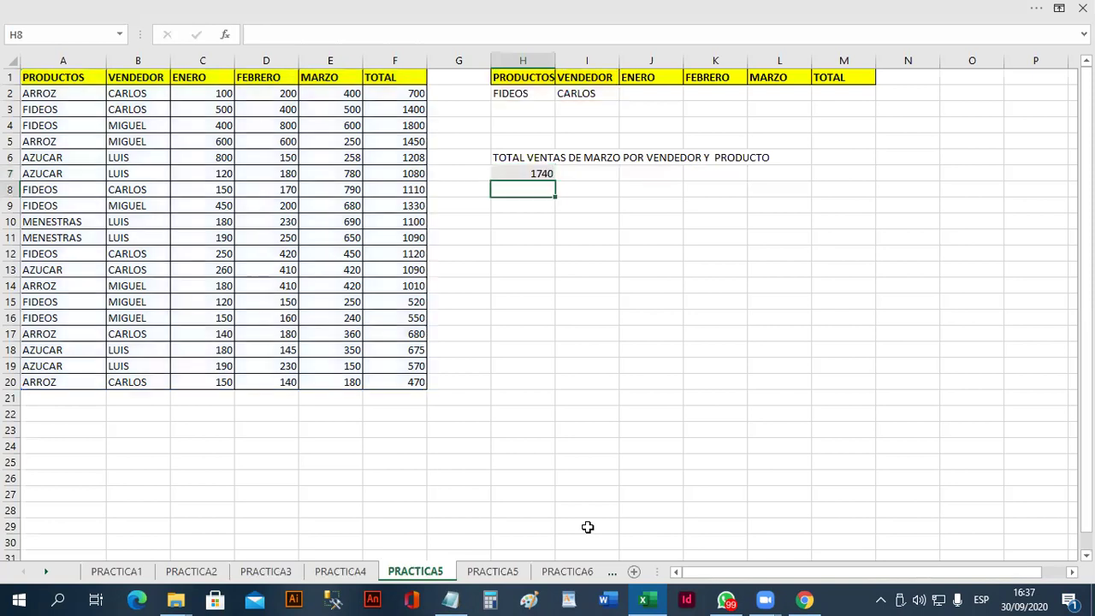
# Step: Review the ranges referenced by the BDSUMA formula in H7
pyautogui.press('Up')
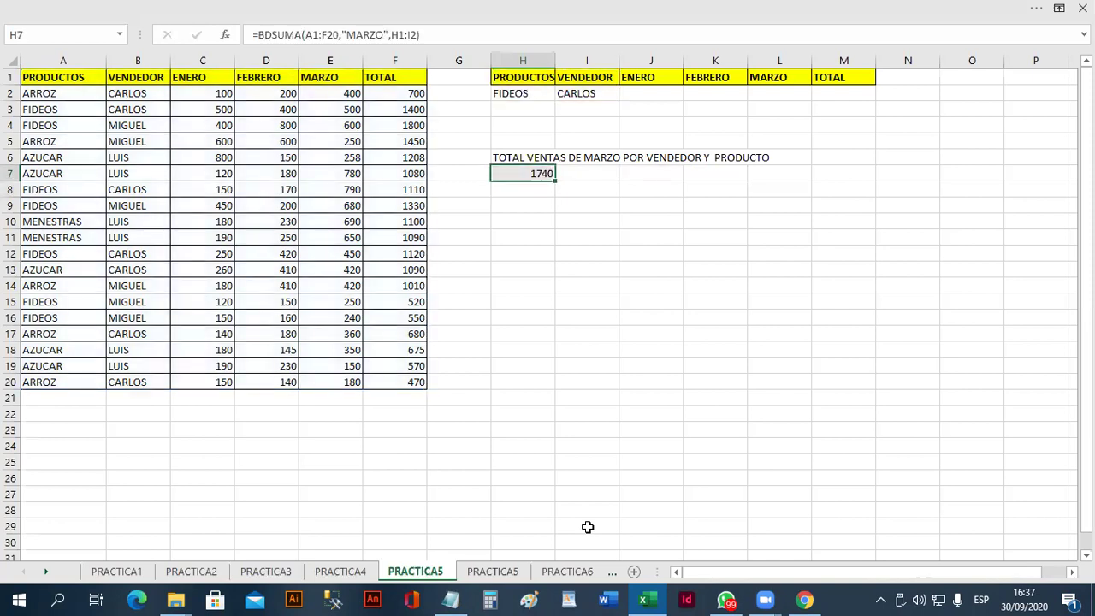
pyautogui.press('F2')
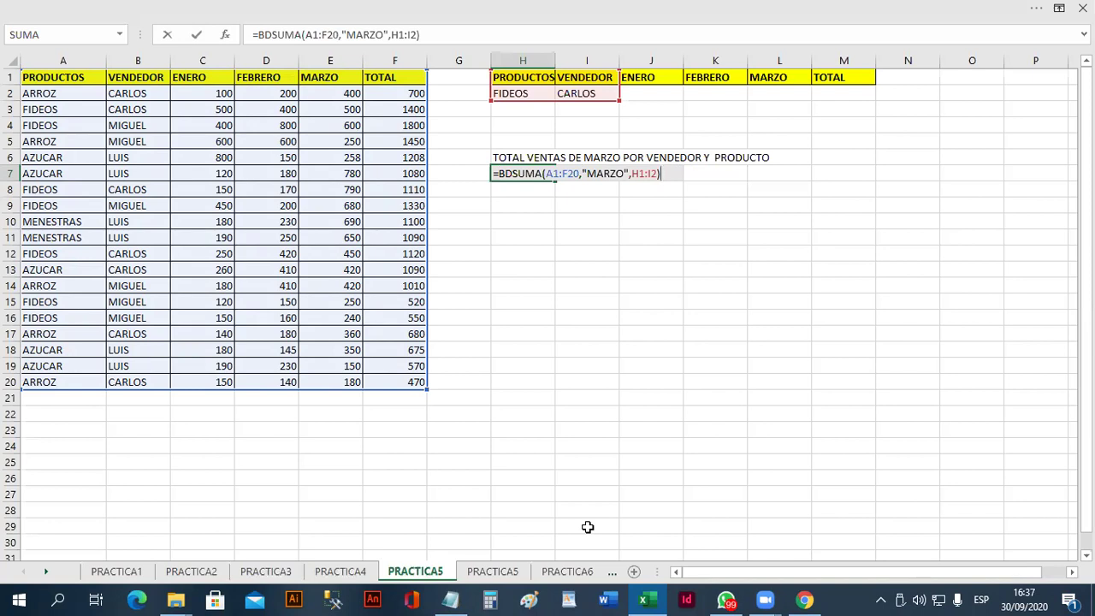
pyautogui.press('Return')
# Step: On the second PRACTICA5 sheet, enter AZUCAR as the product criterion in H2 and the vendor name from B6 in I2
pyautogui.click(501, 571)
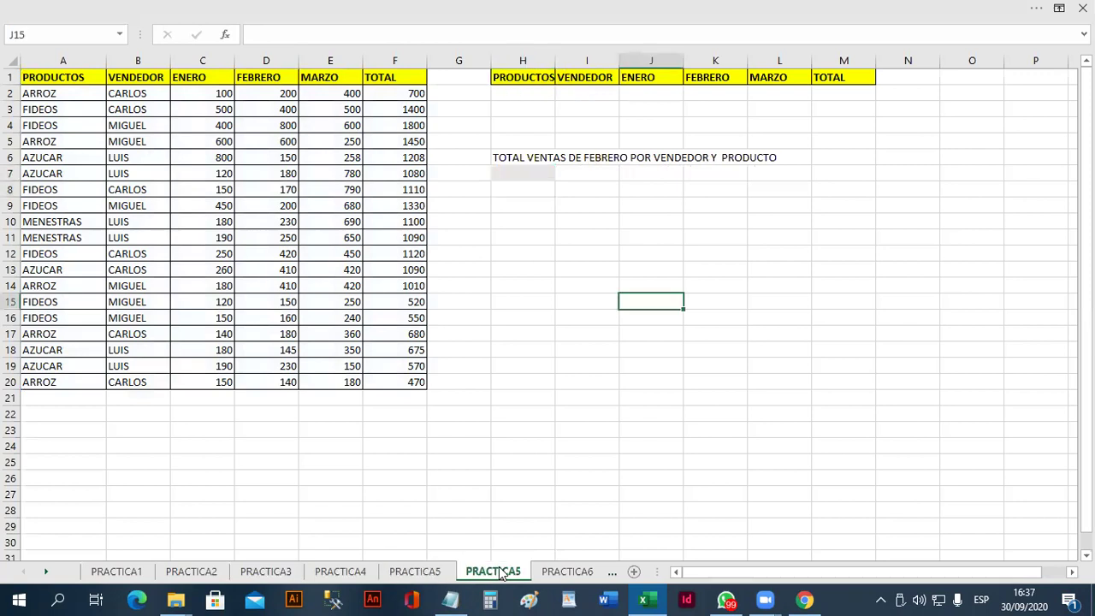
pyautogui.moveTo(522, 173); pyautogui.dragTo(550, 223)
pyautogui.click(536, 179)
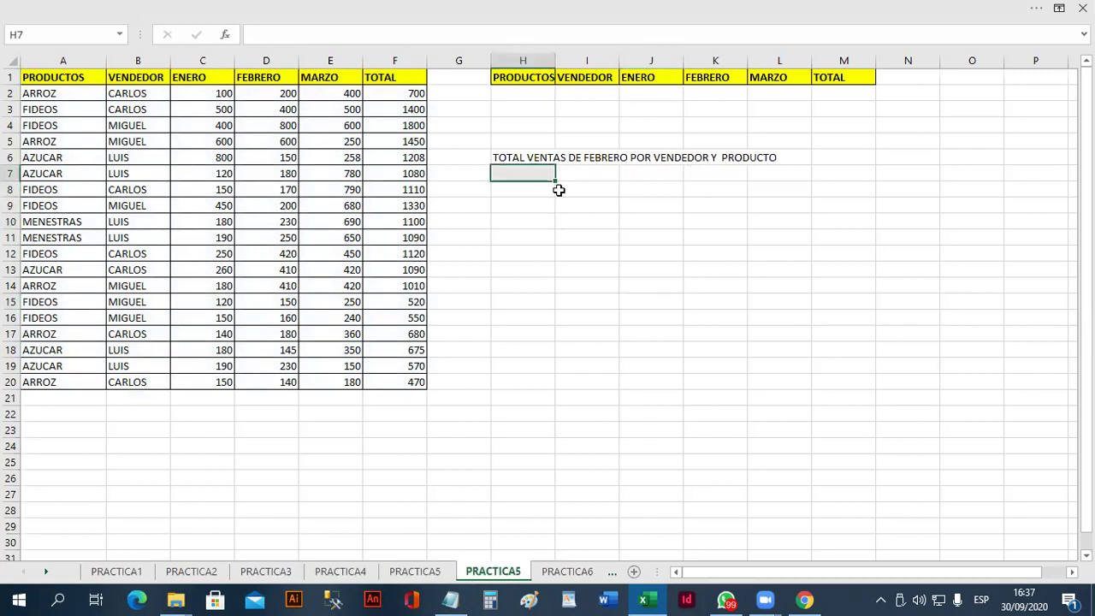
pyautogui.click(531, 94)
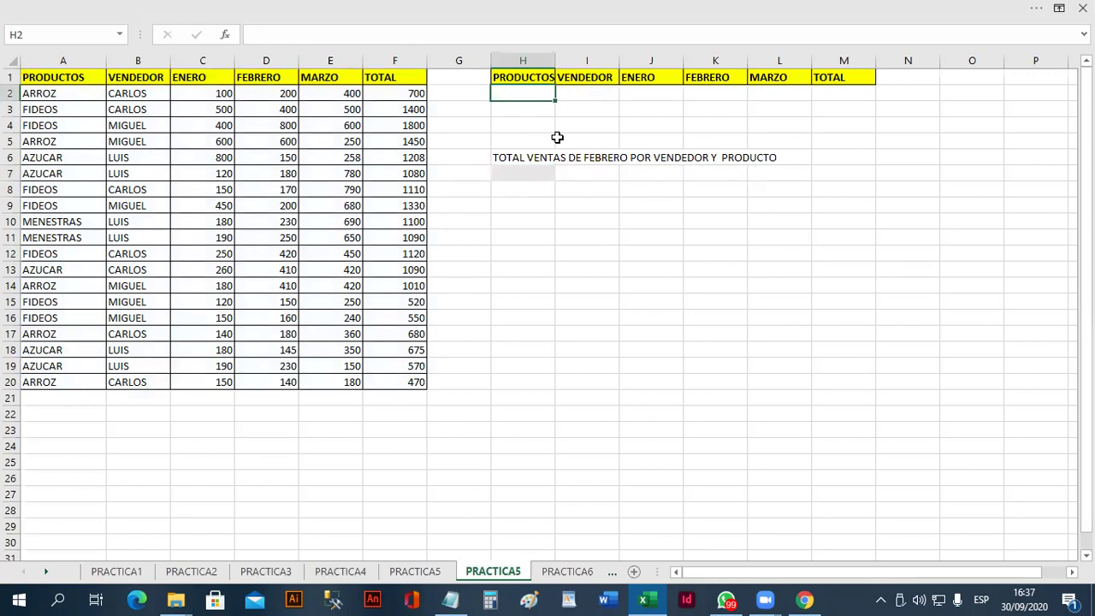
pyautogui.write('LU')
pyautogui.press('BackSpace')
pyautogui.press('BackSpace')
pyautogui.write('A')
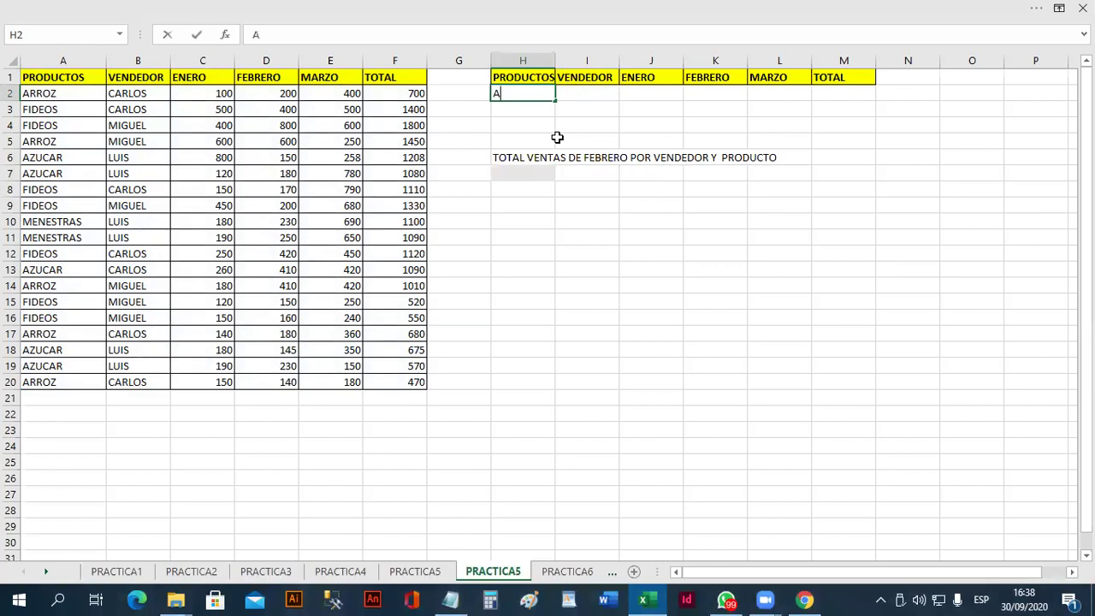
pyautogui.write('ZUCAR')
pyautogui.press('Tab')
pyautogui.write('LUIS')
pyautogui.press('Return')
# Step: Calculate the FEBRERO sales by vendor and product in H7 with =BDSUMA(A1:F20,"FEBRERO",H1:I2)
pyautogui.press('Down')
pyautogui.press('Down')
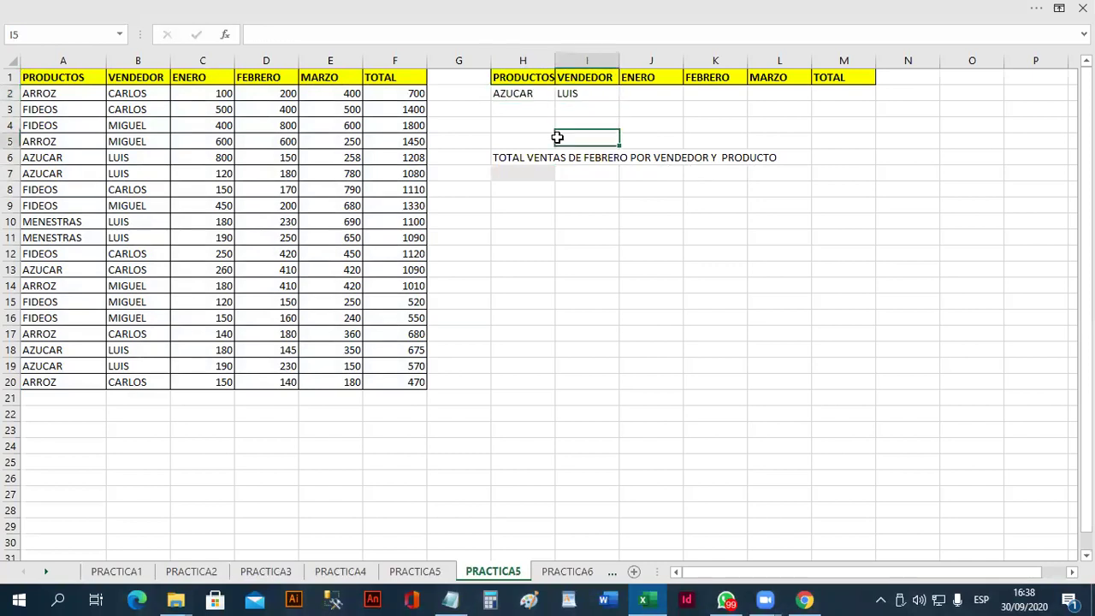
pyautogui.press('Left')
pyautogui.press('Down')
pyautogui.press('Down')
pyautogui.write('=')
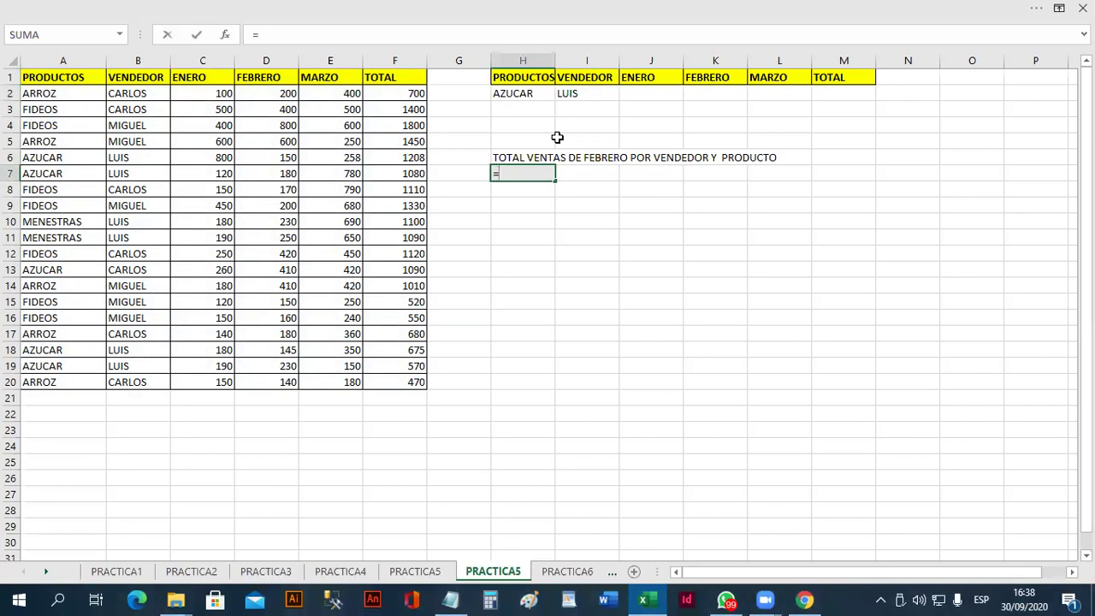
pyautogui.write('BDSUMA(')
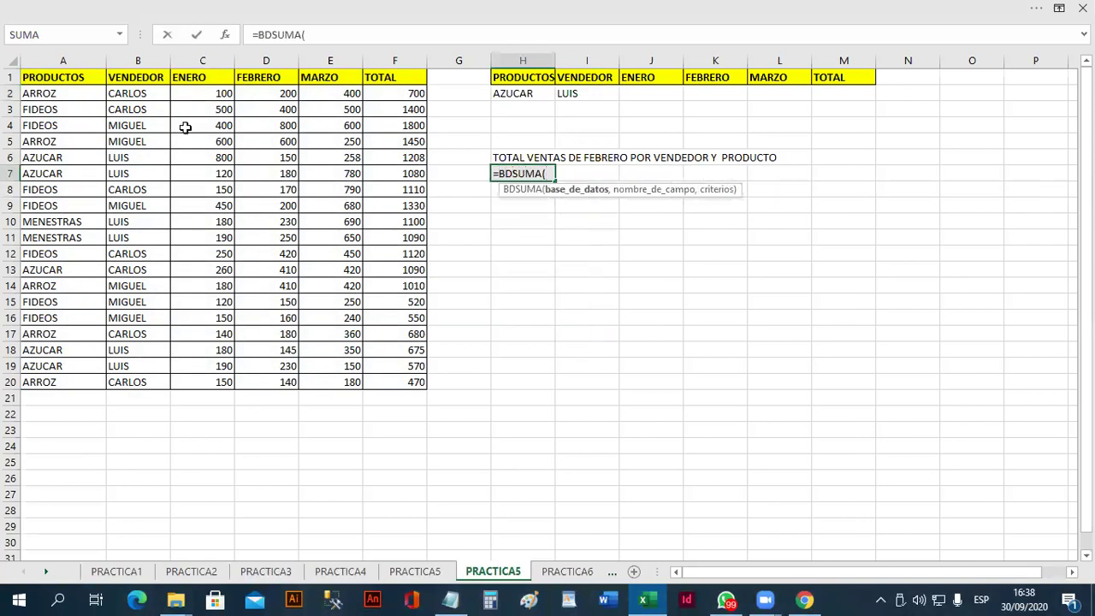
pyautogui.moveTo(86, 77); pyautogui.dragTo(410, 382)
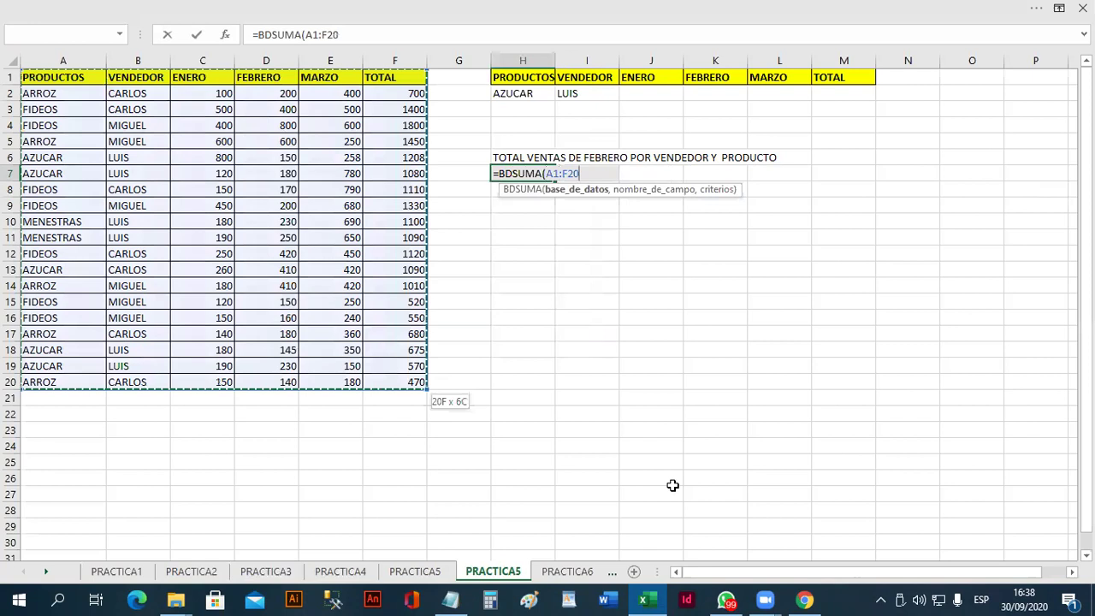
pyautogui.write(',"')
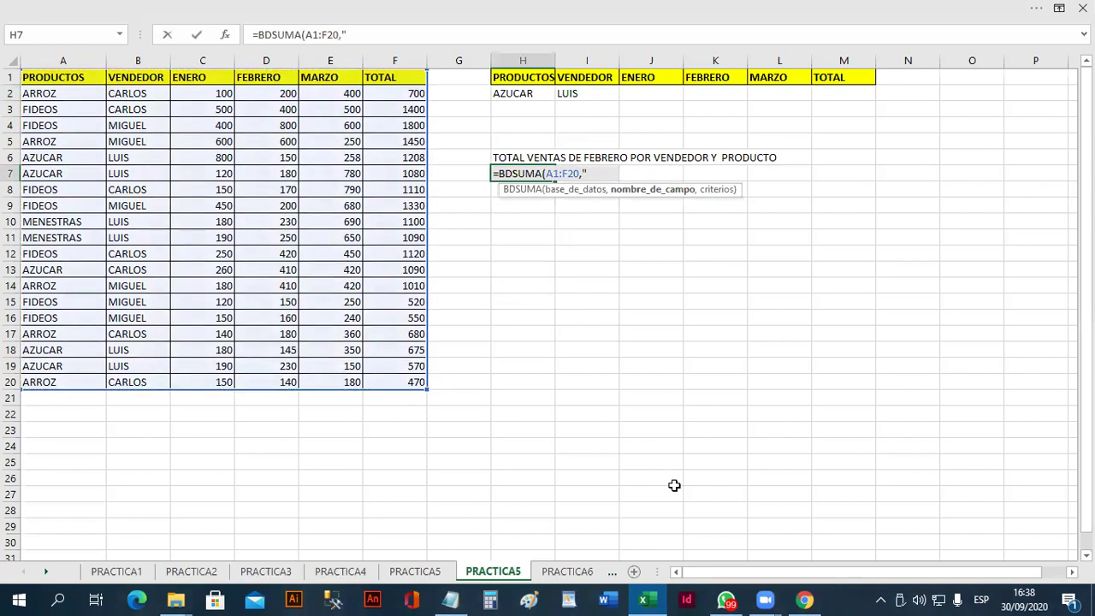
pyautogui.write('FEBRERO",')
pyautogui.click(537, 80)
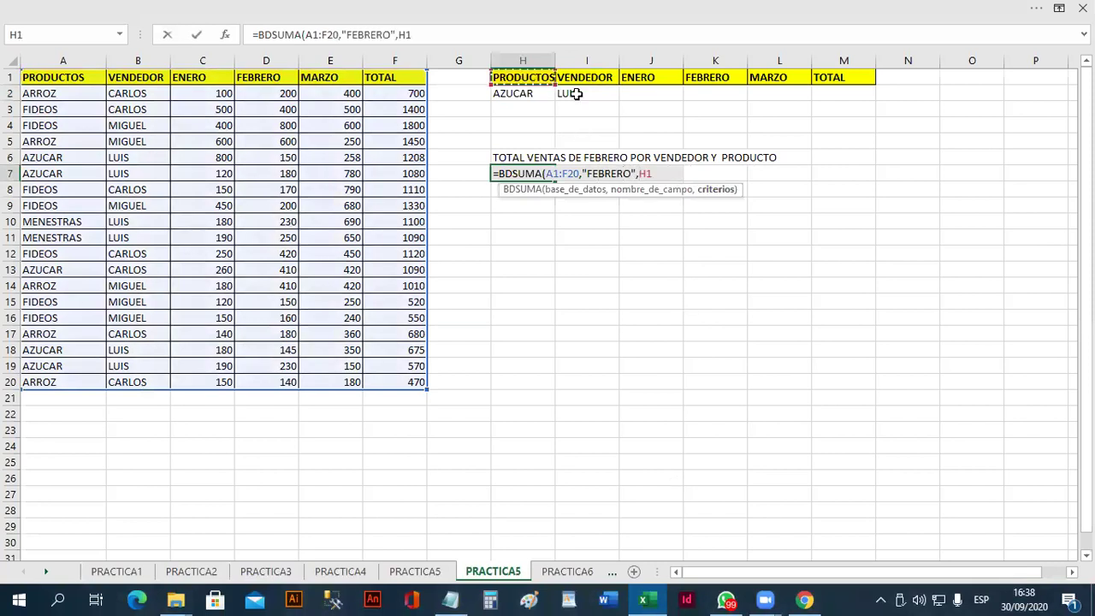
pyautogui.moveTo(576, 94); pyautogui.dragTo(576, 94)
pyautogui.write(')')
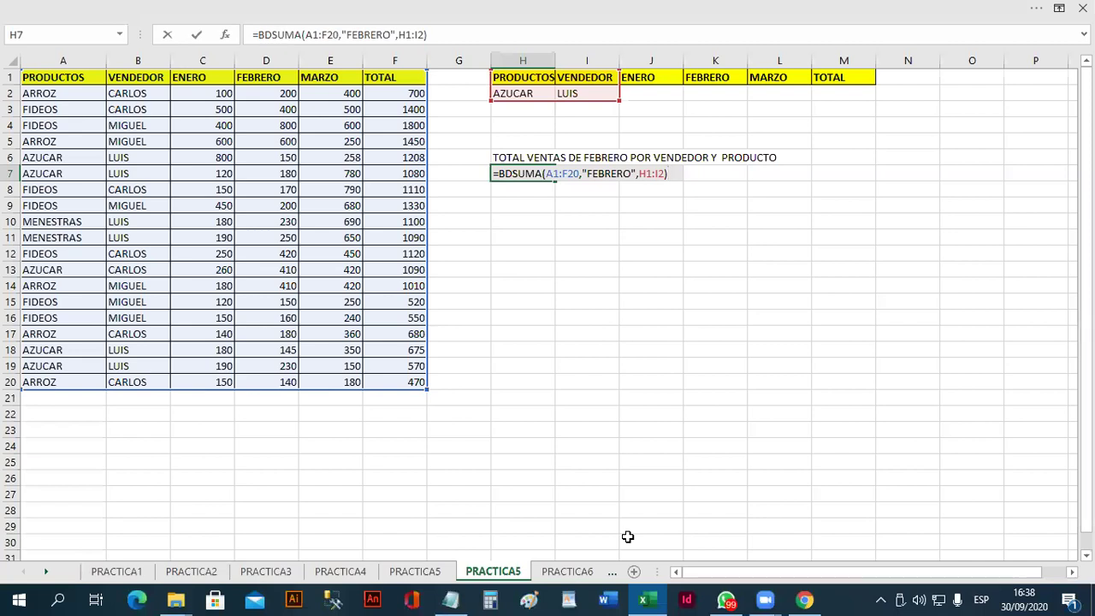
pyautogui.press('Return')
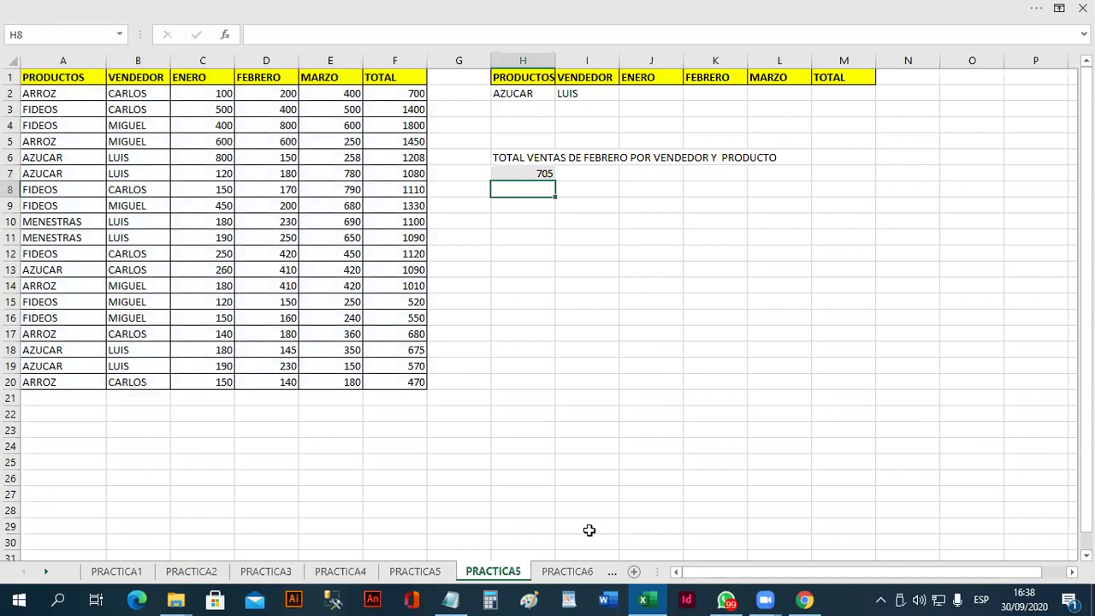
# Step: On the PRACTICA6 sheet, enter >300 as the FEBRERO criterion in K2
pyautogui.click(567, 573)
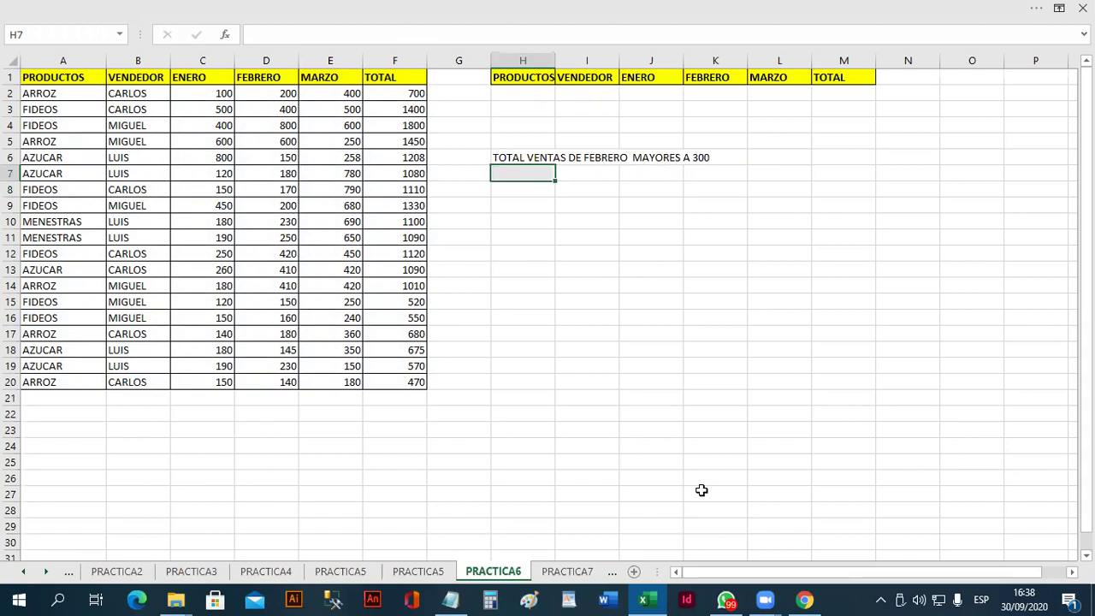
pyautogui.write('=')
pyautogui.press('Escape')
pyautogui.press('Up')
pyautogui.press('Up')
pyautogui.press('Up')
pyautogui.press('Up')
pyautogui.press('Up')
pyautogui.press('Right')
pyautogui.press('Right')
pyautogui.press('Right')
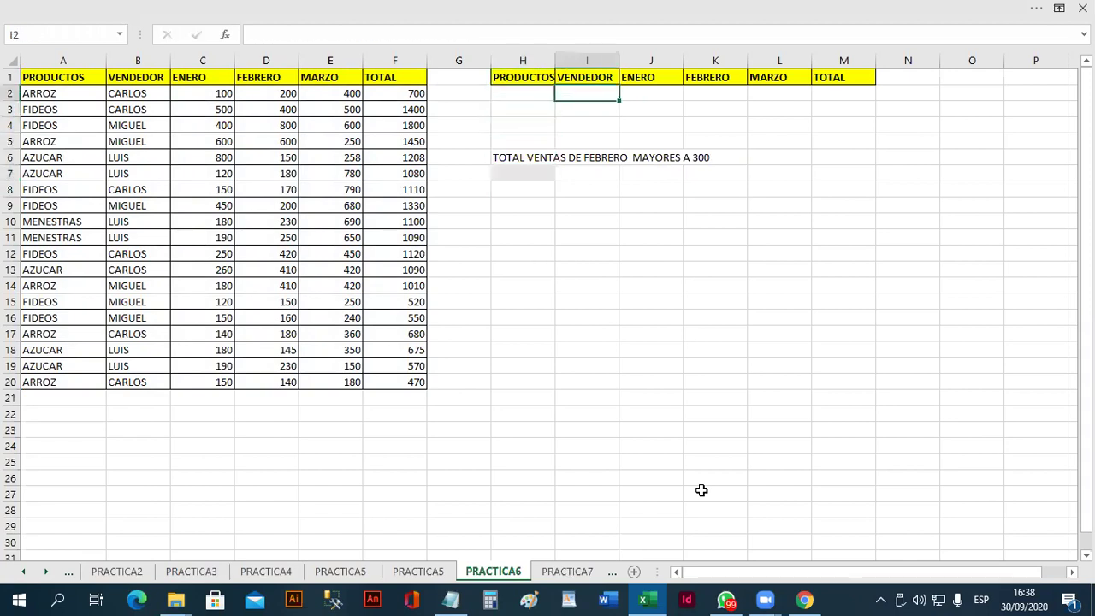
pyautogui.write('>300')
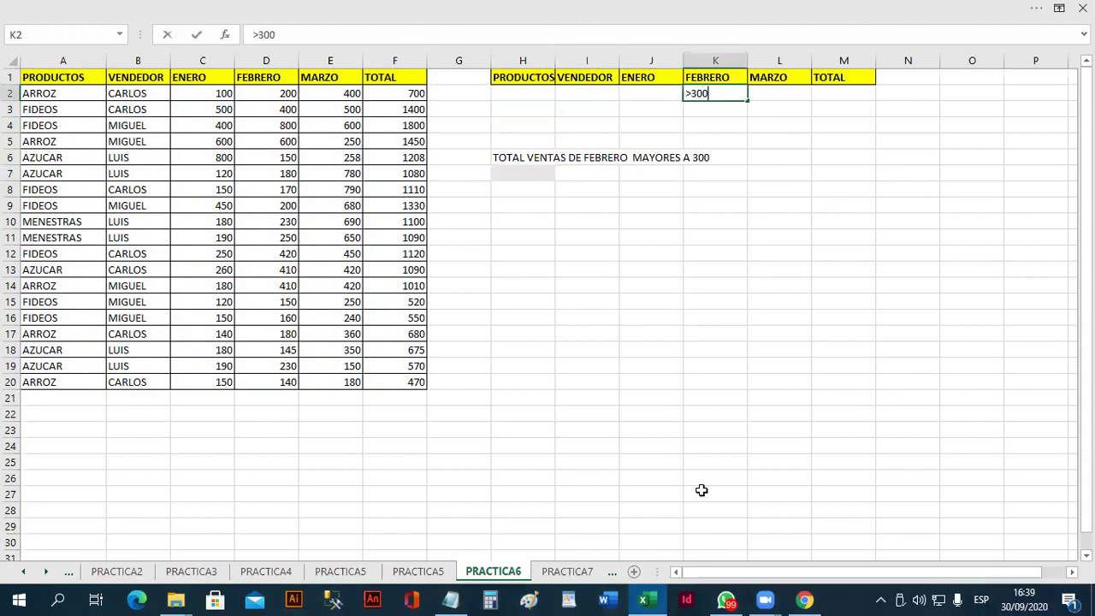
pyautogui.press('Return')
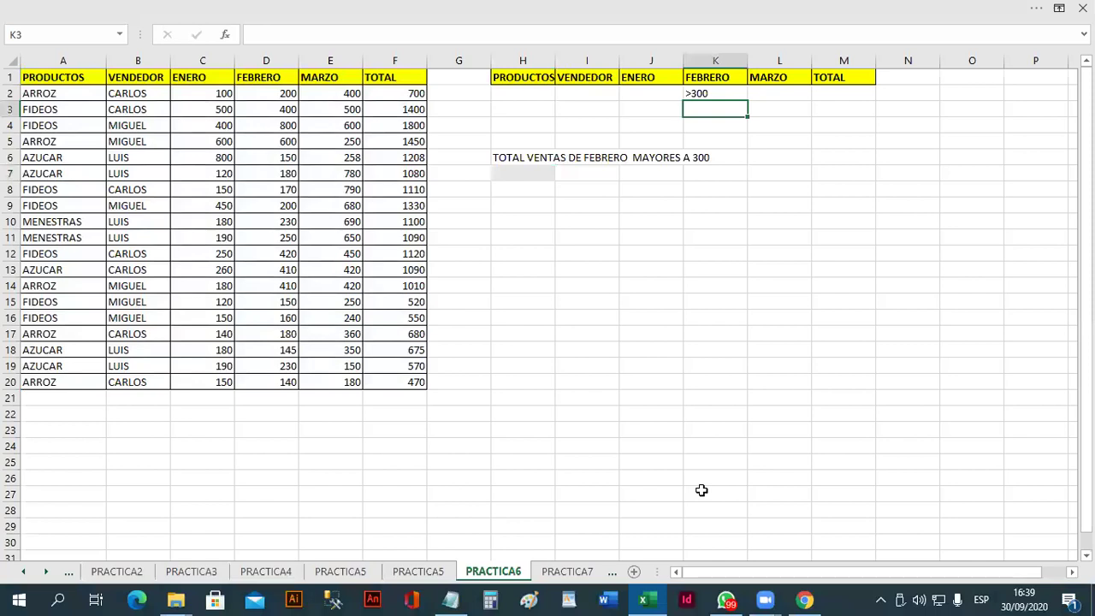
# Step: Calculate the total of FEBRERO sales greater than 300 in H7 with =BDSUMA(A1:F20,"FEBRERO",K1:K2)
pyautogui.press('Down')
pyautogui.press('Down')
pyautogui.press('Up')
pyautogui.press('Up')
pyautogui.press('Up')
pyautogui.press('Down')
pyautogui.press('Down')
pyautogui.press('Down')
pyautogui.press('Down')
pyautogui.press('Down')
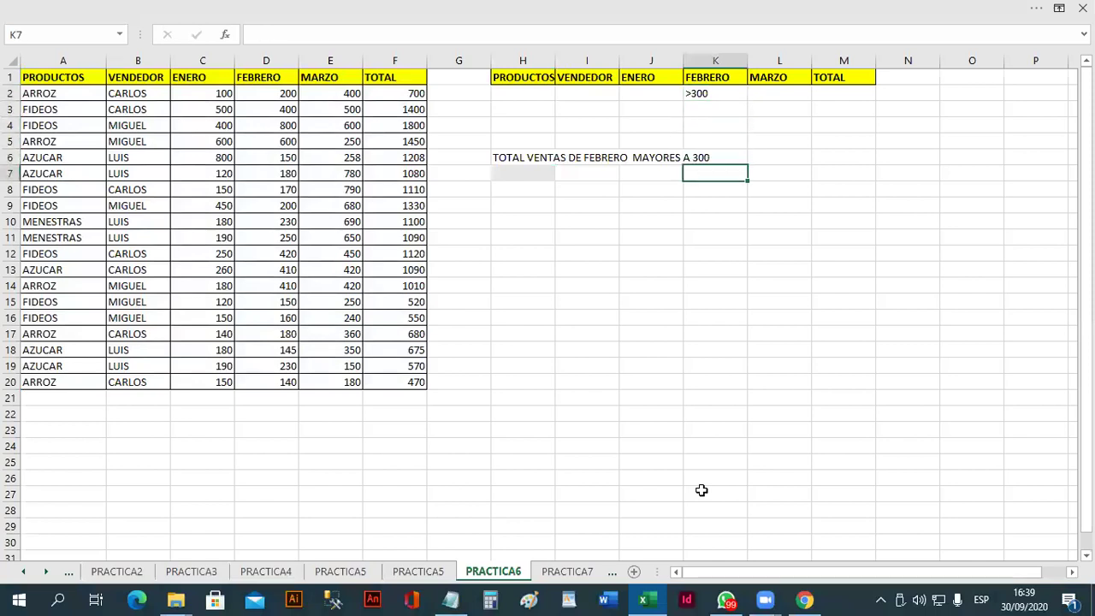
pyautogui.press('Left')
pyautogui.press('Left')
pyautogui.press('Left')
pyautogui.write('=')
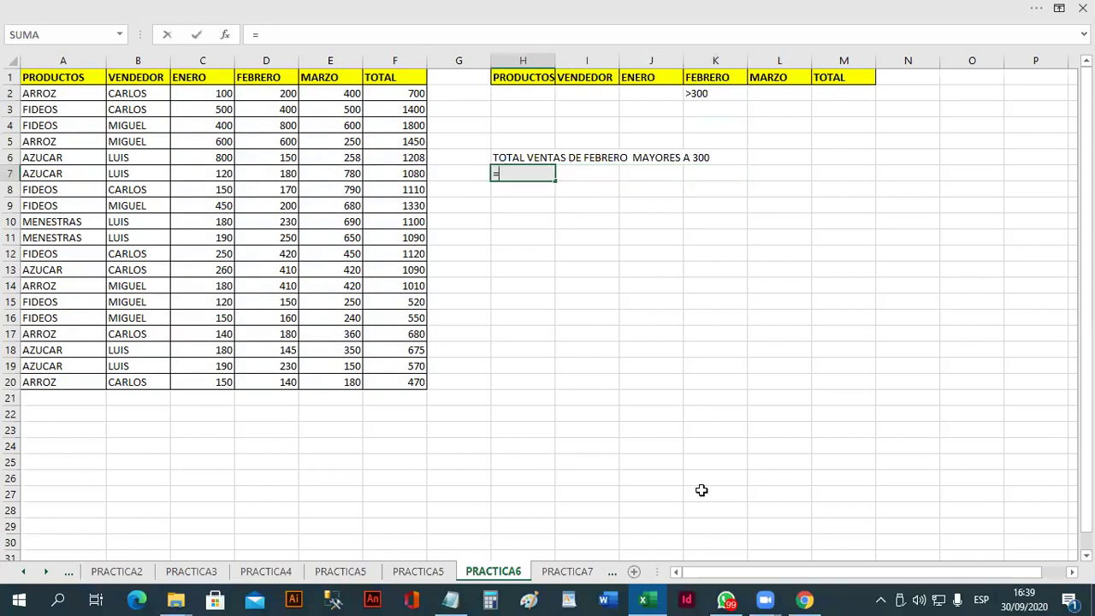
pyautogui.write('BD')
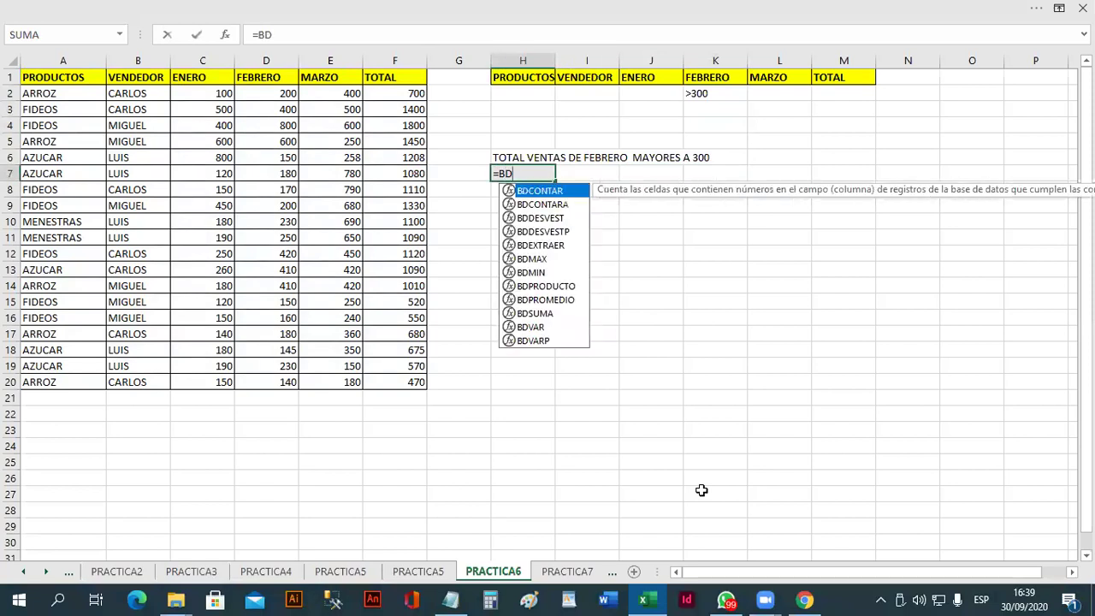
pyautogui.write('S')
pyautogui.press('Tab')
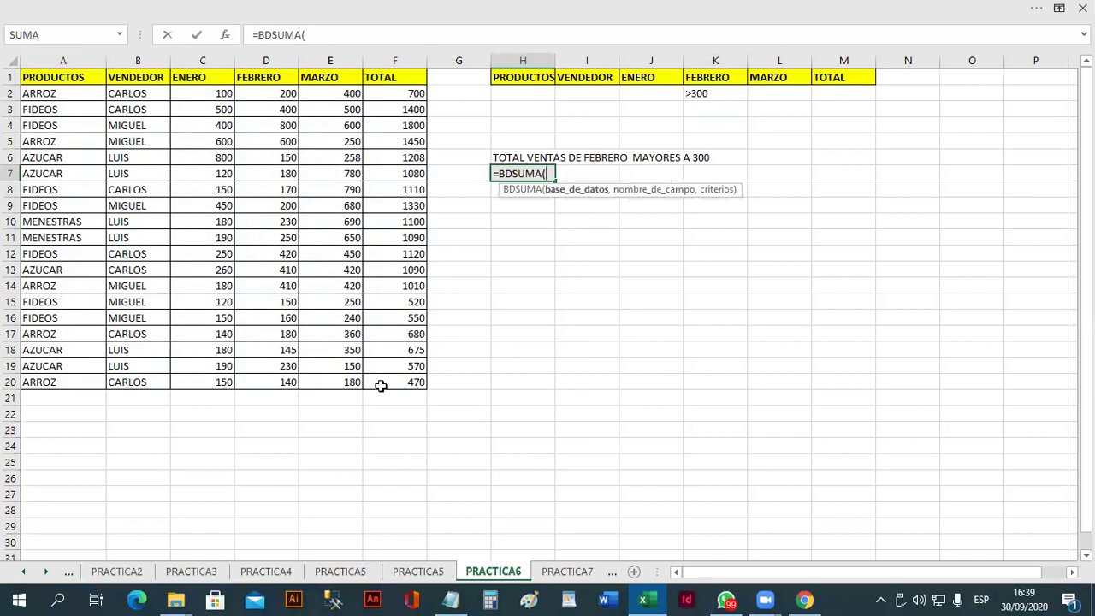
pyautogui.moveTo(380, 386); pyautogui.dragTo(401, 381)
pyautogui.write(',"FEBRER')
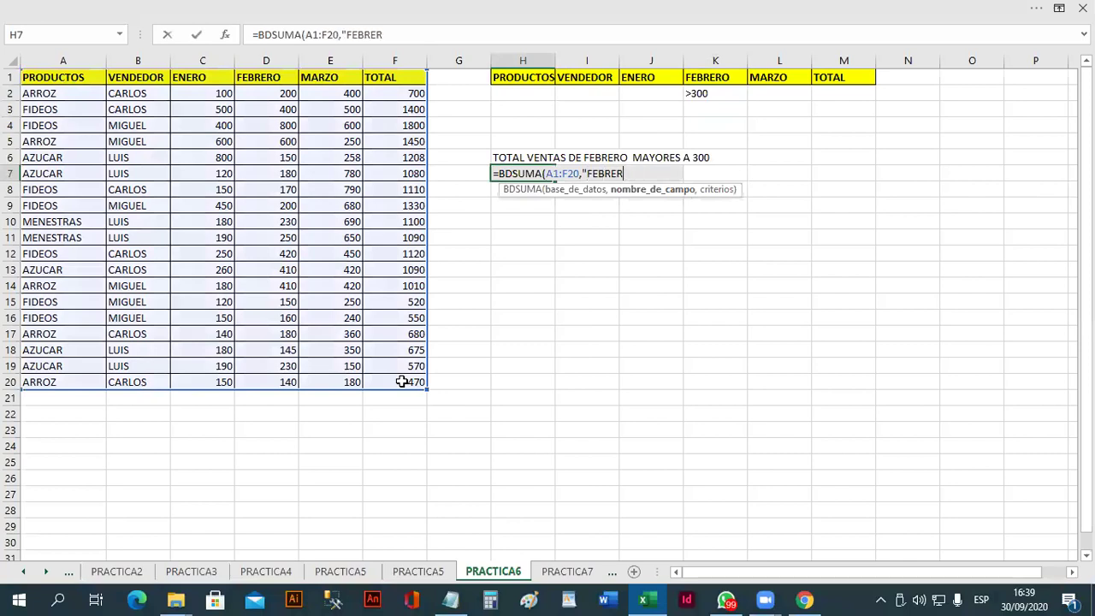
pyautogui.write('O",')
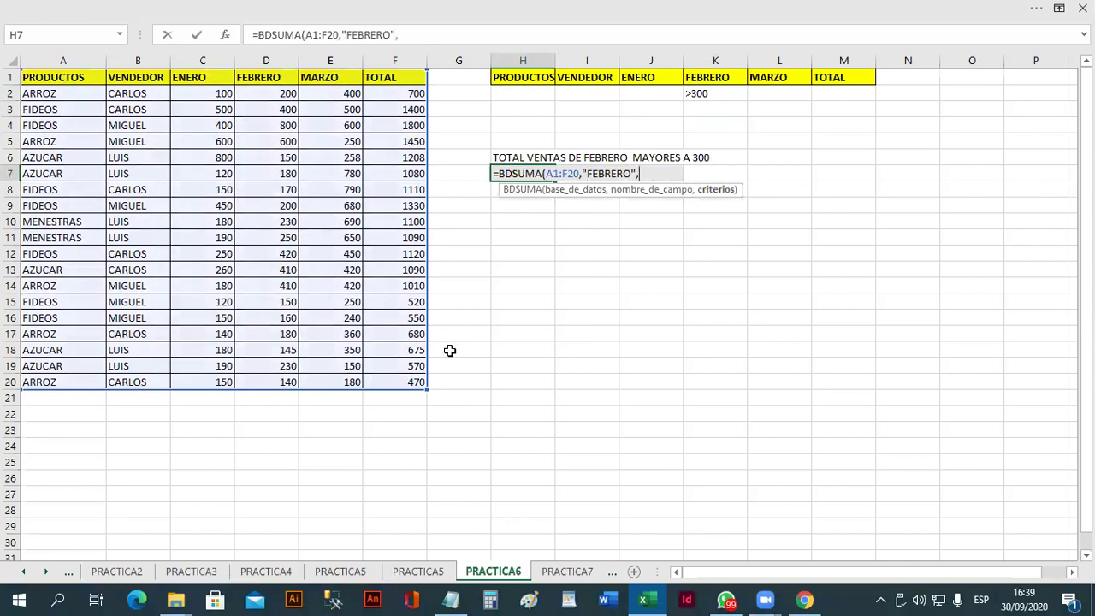
pyautogui.moveTo(702, 80); pyautogui.dragTo(709, 96)
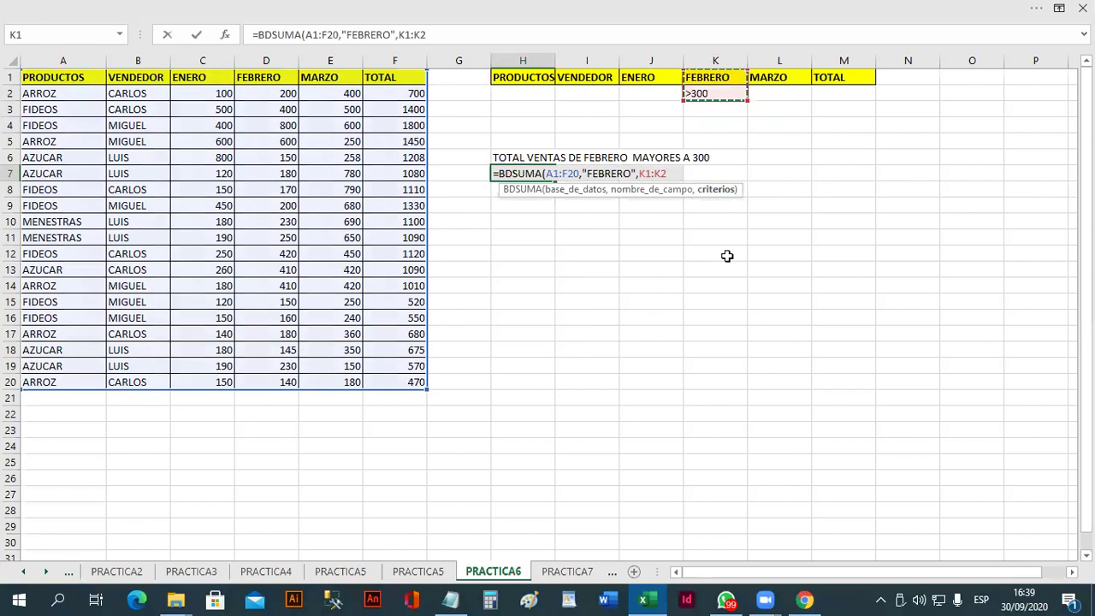
pyautogui.write(')')
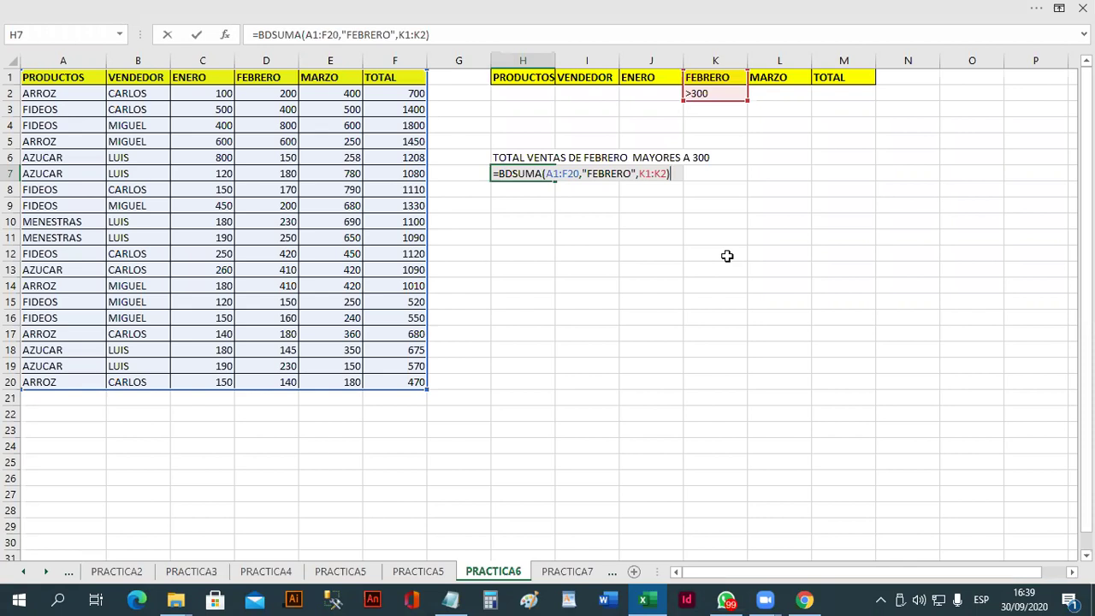
pyautogui.press('Return')
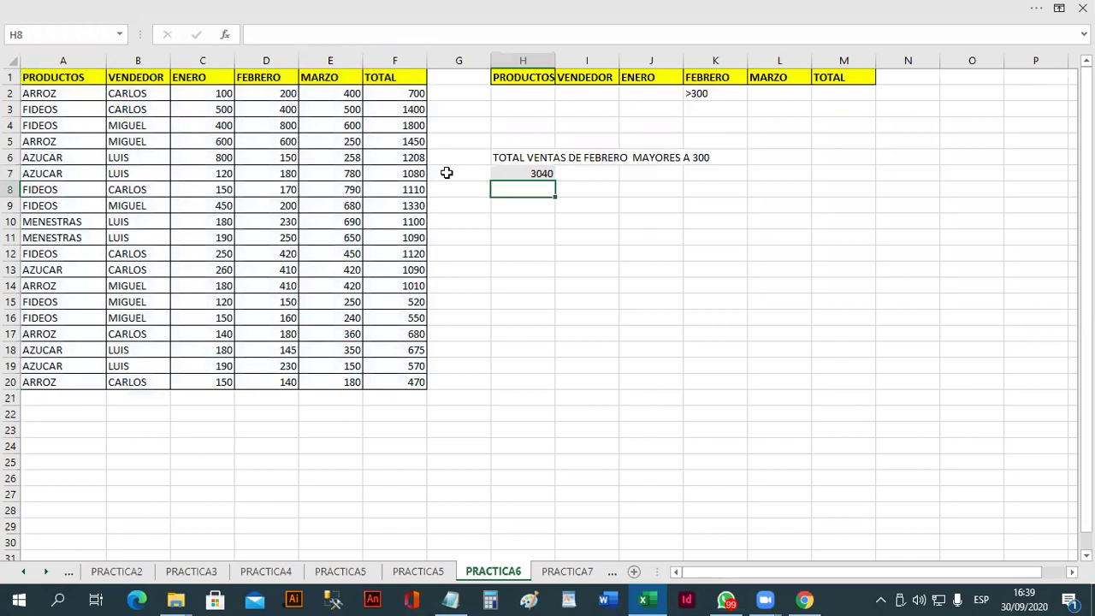
# Step: List the FEBRERO sales above 300 in I12:I17 as 400, 800, 600, 420, 410 and 410
pyautogui.click(284, 92)
pyautogui.click(291, 122)
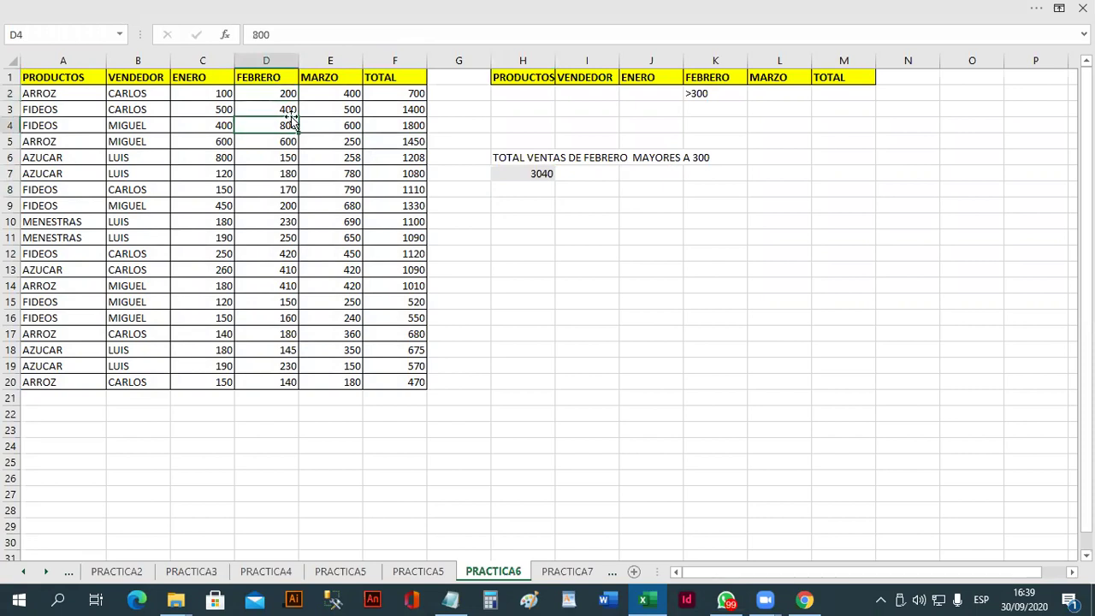
pyautogui.click(289, 111)
pyautogui.click(557, 255)
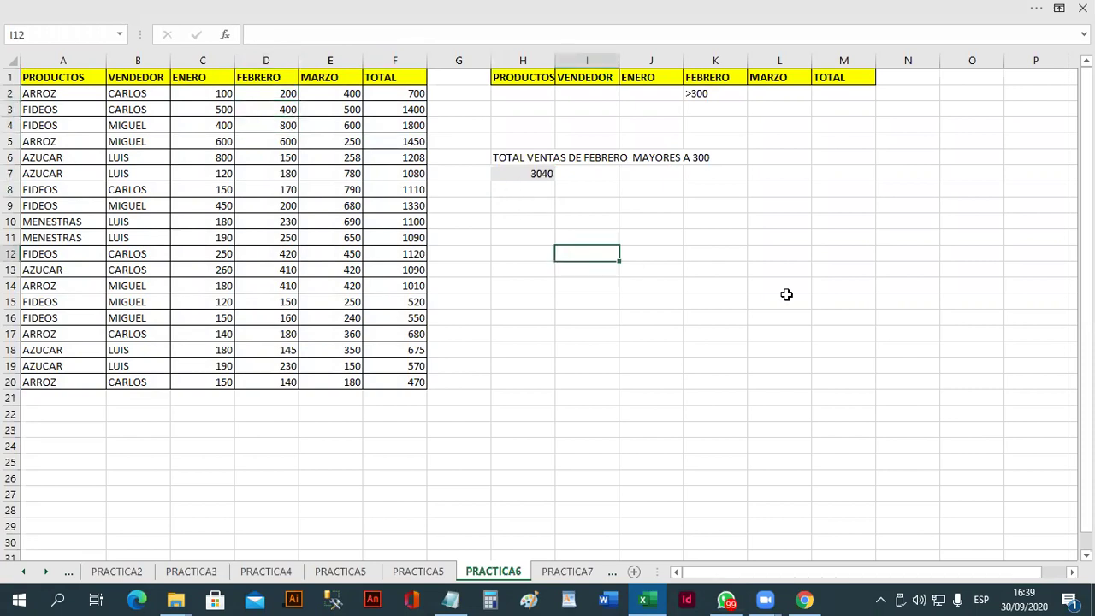
pyautogui.write('400')
pyautogui.press('Return')
pyautogui.write('800')
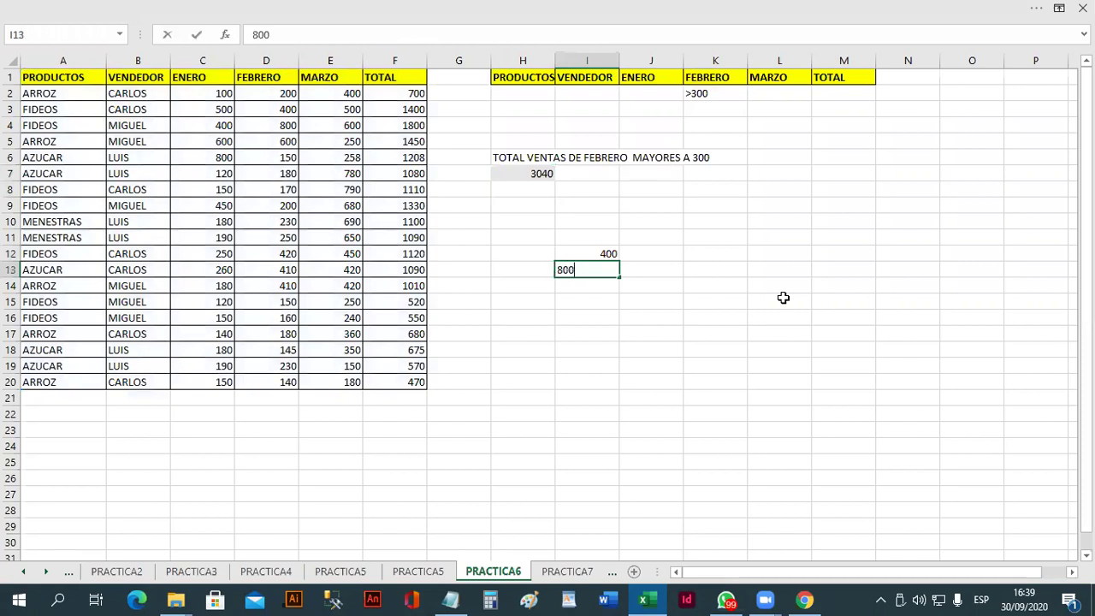
pyautogui.press('Return')
pyautogui.write('600')
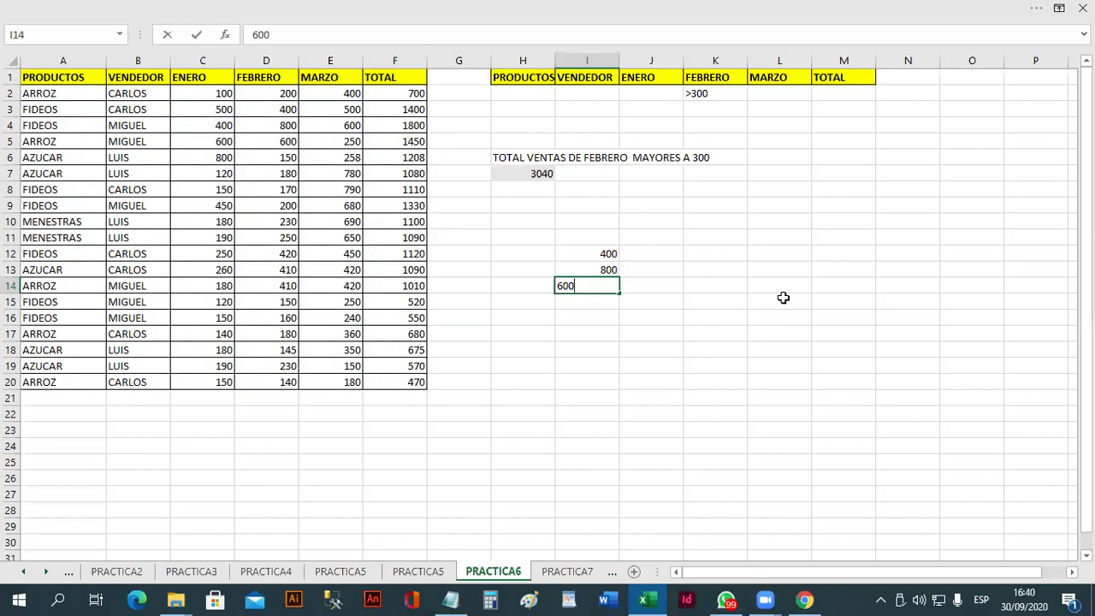
pyautogui.press('Return')
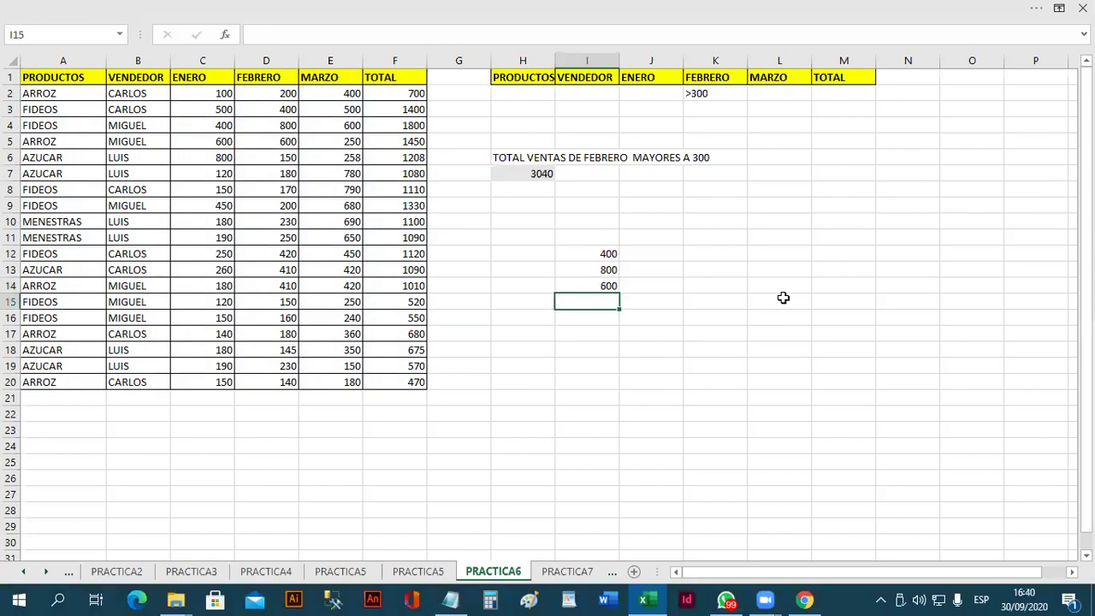
pyautogui.write('420')
pyautogui.press('Return')
pyautogui.write('410')
pyautogui.press('Return')
pyautogui.write('410')
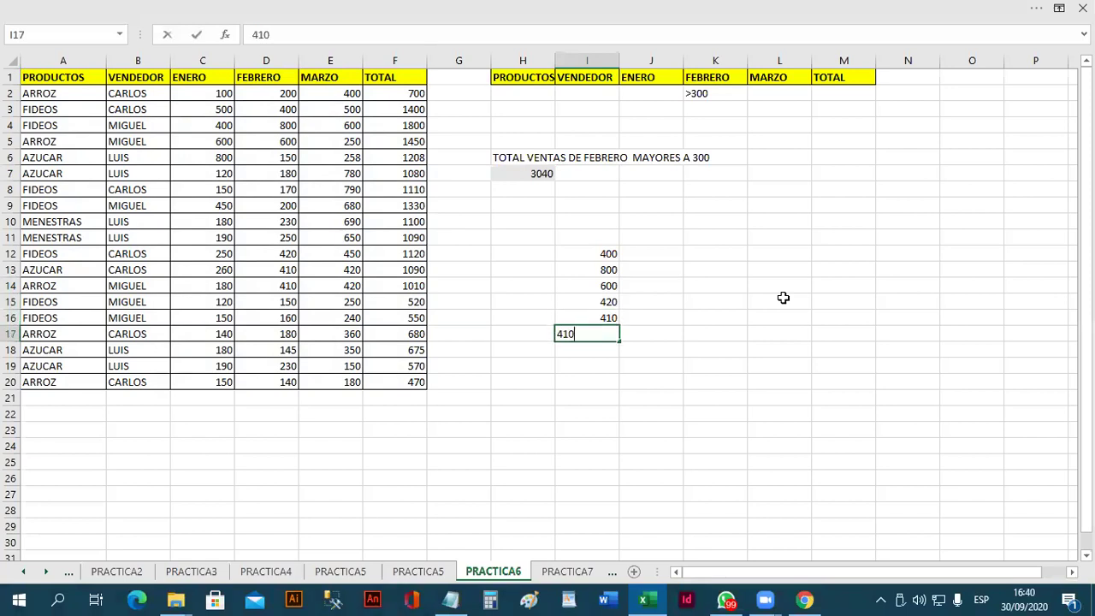
pyautogui.press('Return')
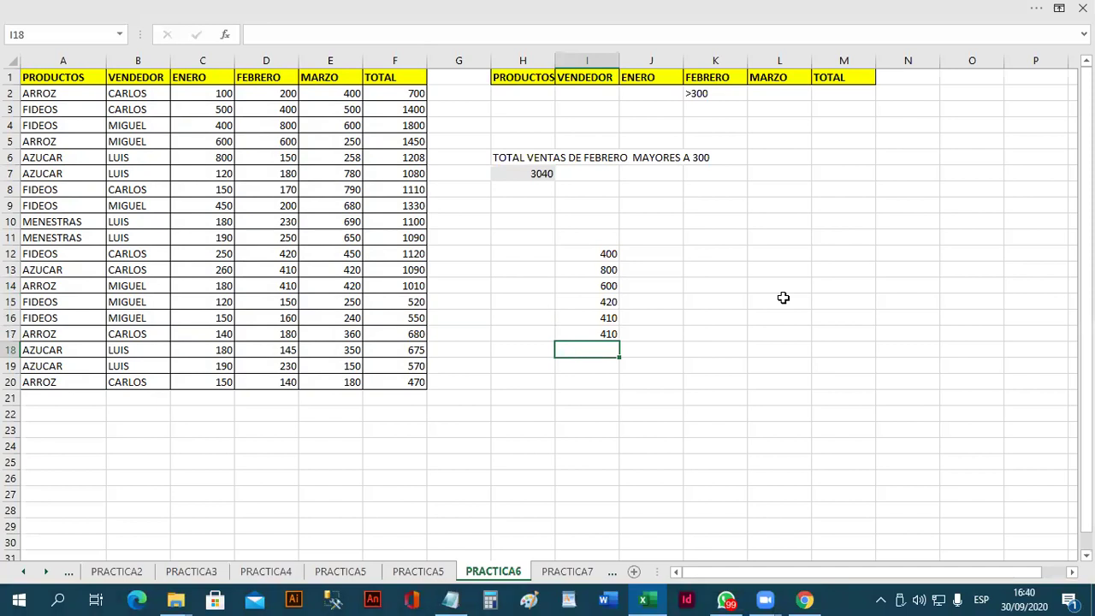
# Step: Add up the listed sales in I18 with =SUMA(I12:I17) and compare the sum with the BDSUMA result in H7
pyautogui.write('=SUMA(')
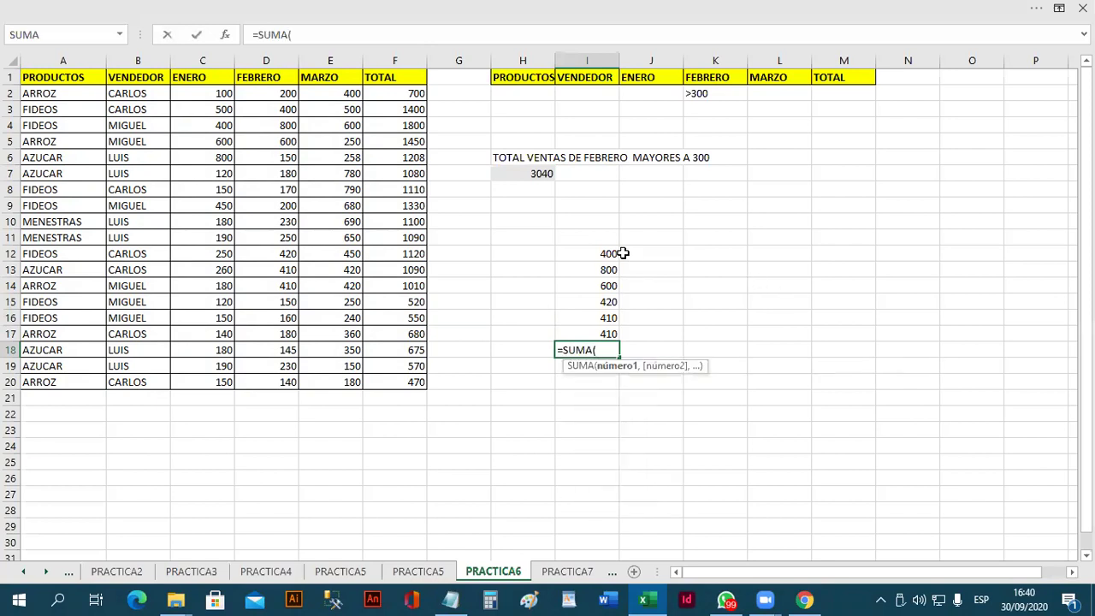
pyautogui.moveTo(622, 253); pyautogui.dragTo(609, 334)
pyautogui.press('Return')
pyautogui.press('Up')
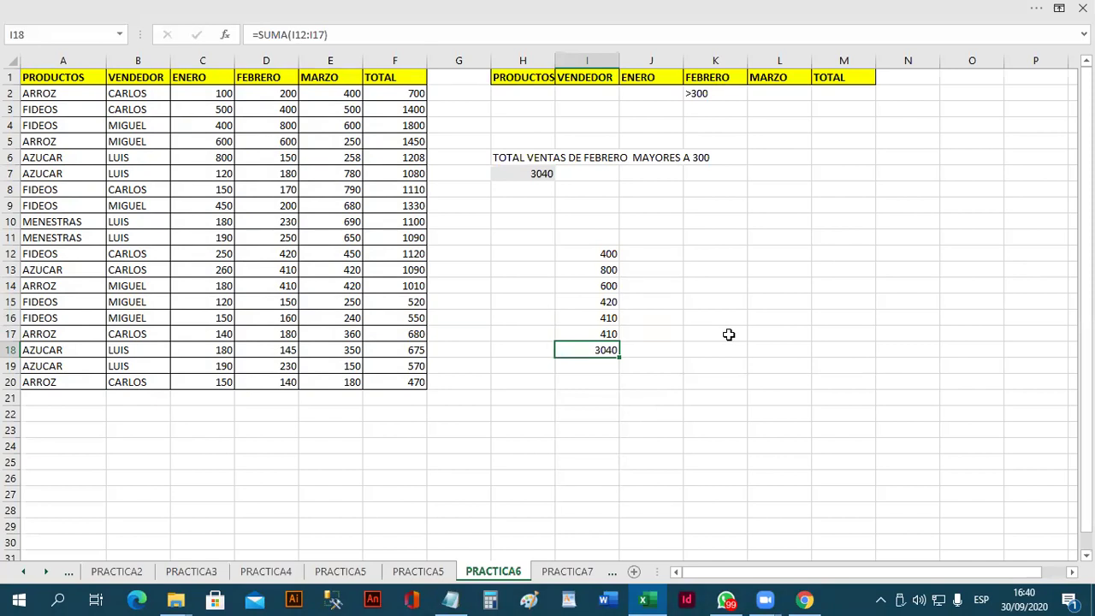
pyautogui.click(542, 173)
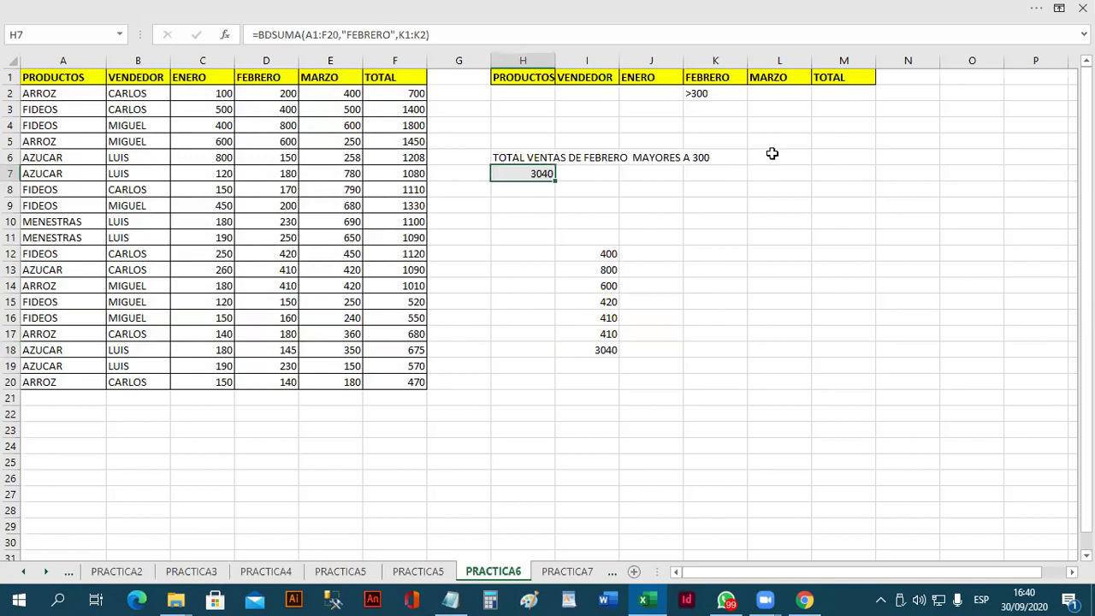
# Step: Clear the listed FEBRERO sales and their sum from I12:I18 on the PRACTICA6 sheet
pyautogui.click(522, 90)
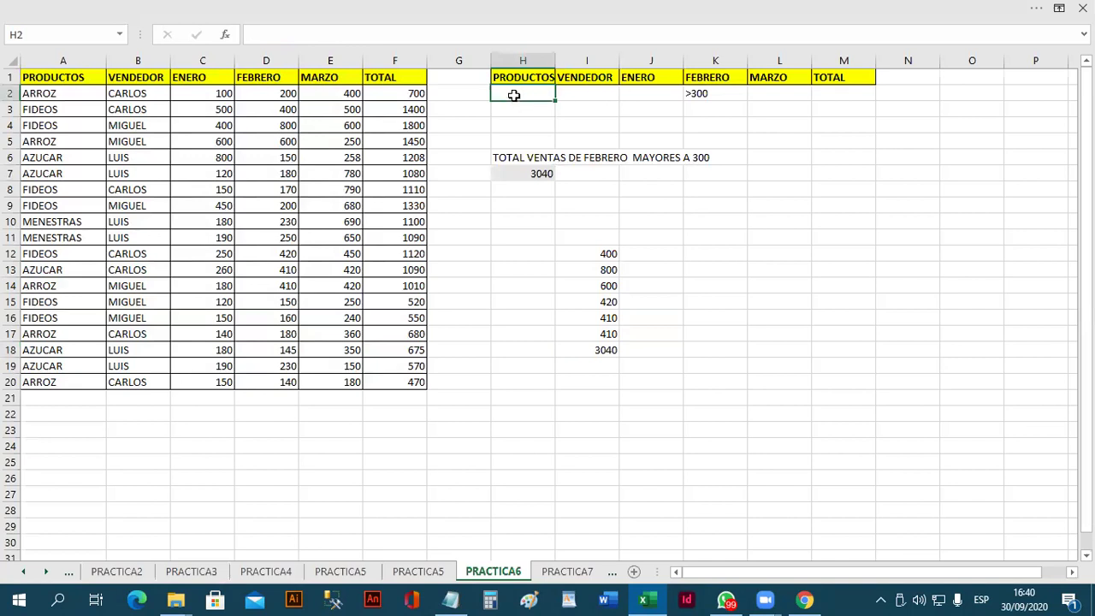
pyautogui.click(581, 91)
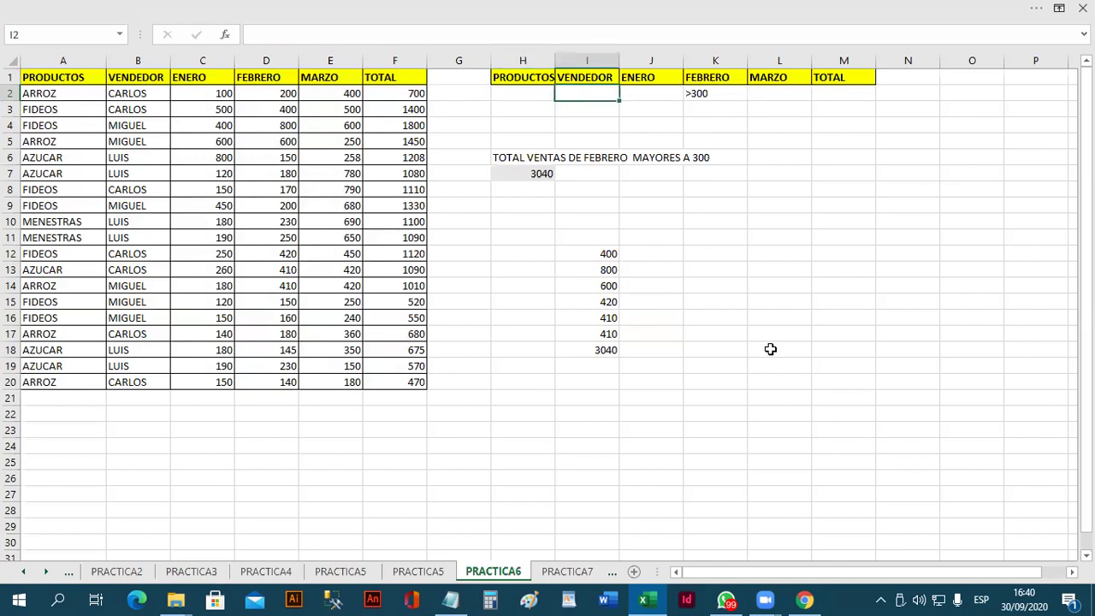
pyautogui.moveTo(599, 224); pyautogui.dragTo(621, 399)
pyautogui.press('Delete')
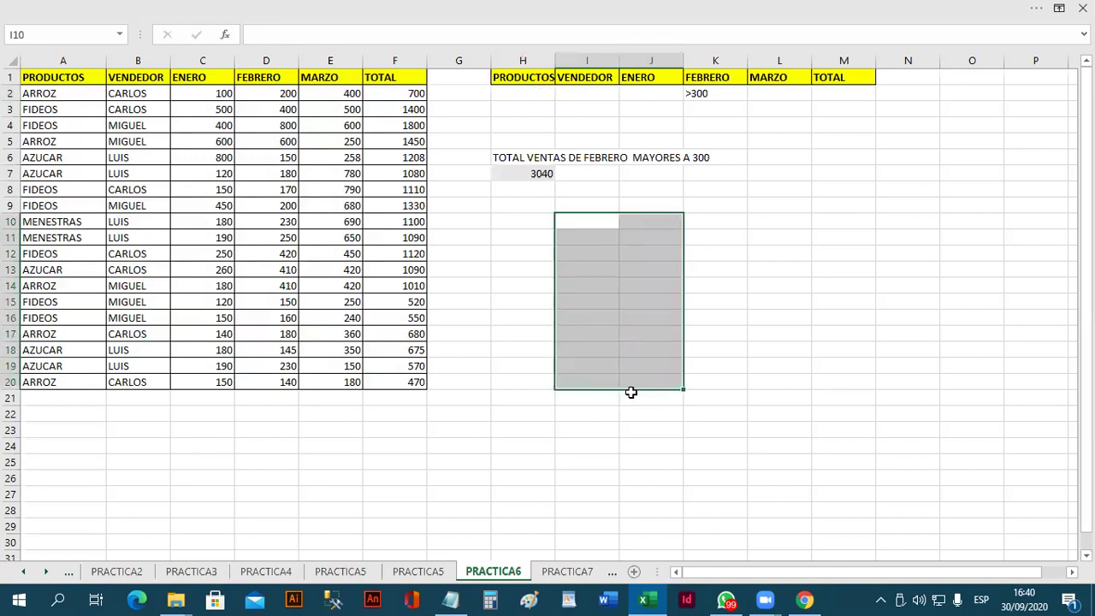
# Step: On the PRACTICA7 sheet, enter >300 as the ENERO criterion in J2
pyautogui.click(556, 571)
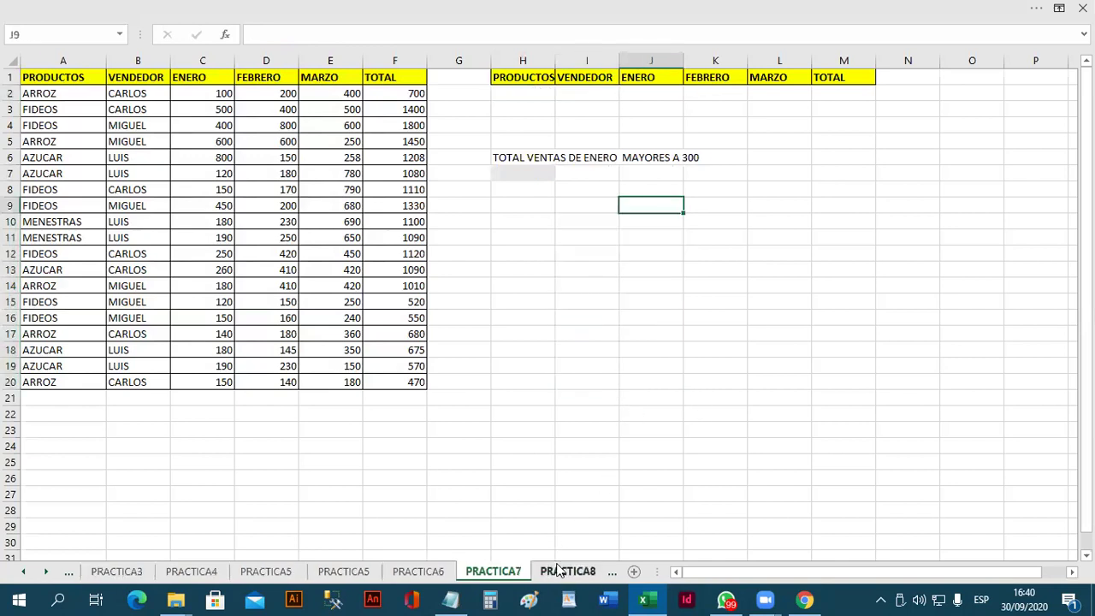
pyautogui.click(530, 172)
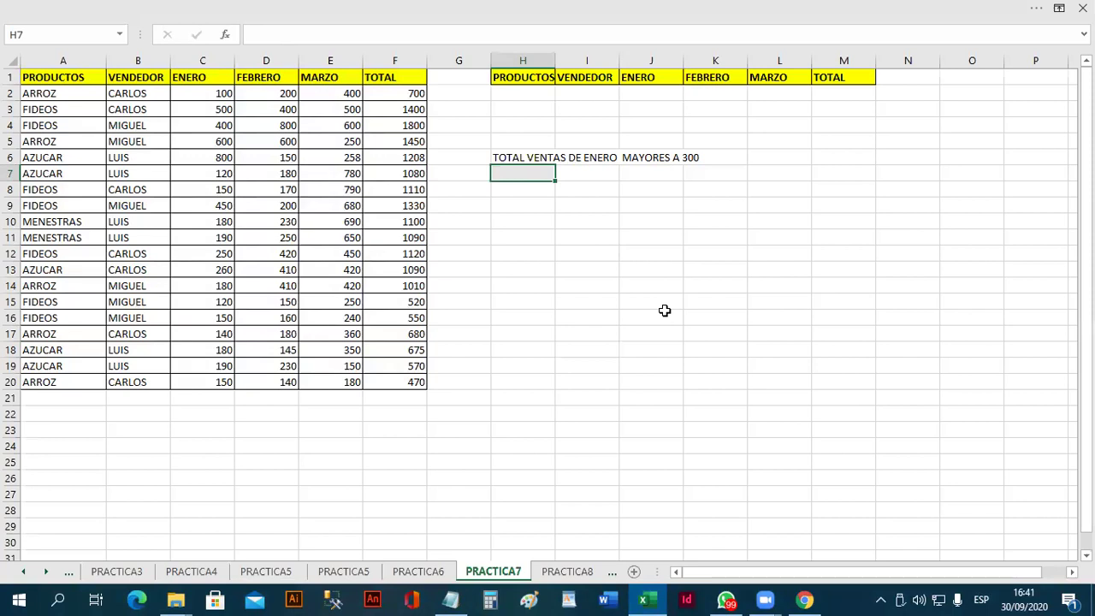
pyautogui.click(422, 573)
pyautogui.click(493, 573)
pyautogui.press('Up')
pyautogui.press('Up')
pyautogui.press('Up')
pyautogui.press('Up')
pyautogui.press('Up')
pyautogui.press('Right')
pyautogui.press('Right')
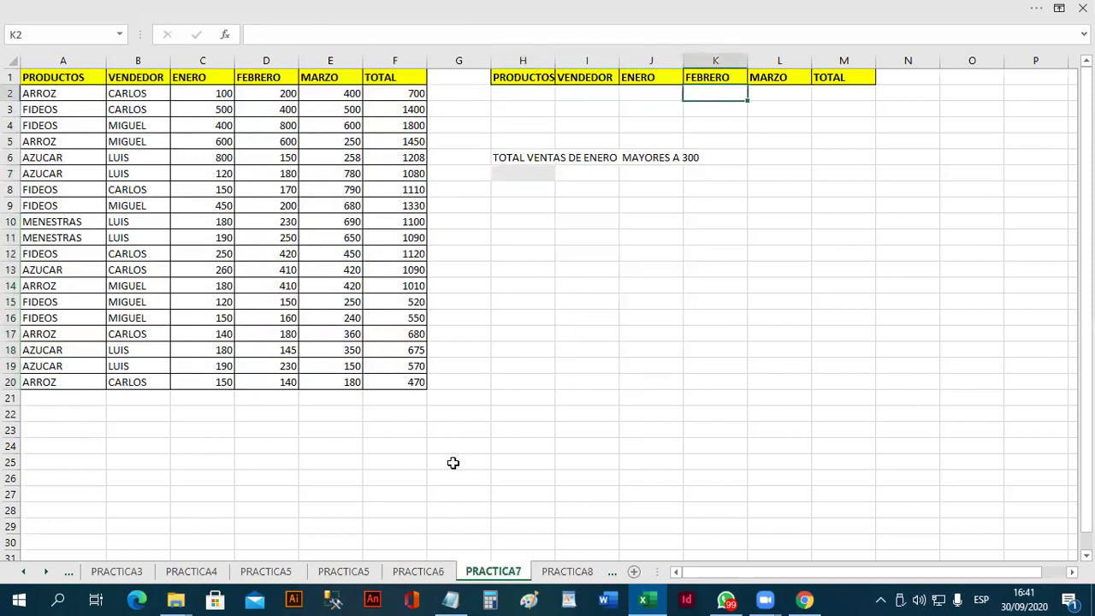
pyautogui.write('>300')
pyautogui.press('Return')
# Step: Calculate the total of ENERO sales greater than 300 in H7 with =BDSUMA(A1:F20,"ENERO",J1:J2)
pyautogui.press('Down')
pyautogui.press('Down')
pyautogui.press('Down')
pyautogui.press('Left')
pyautogui.press('Down')
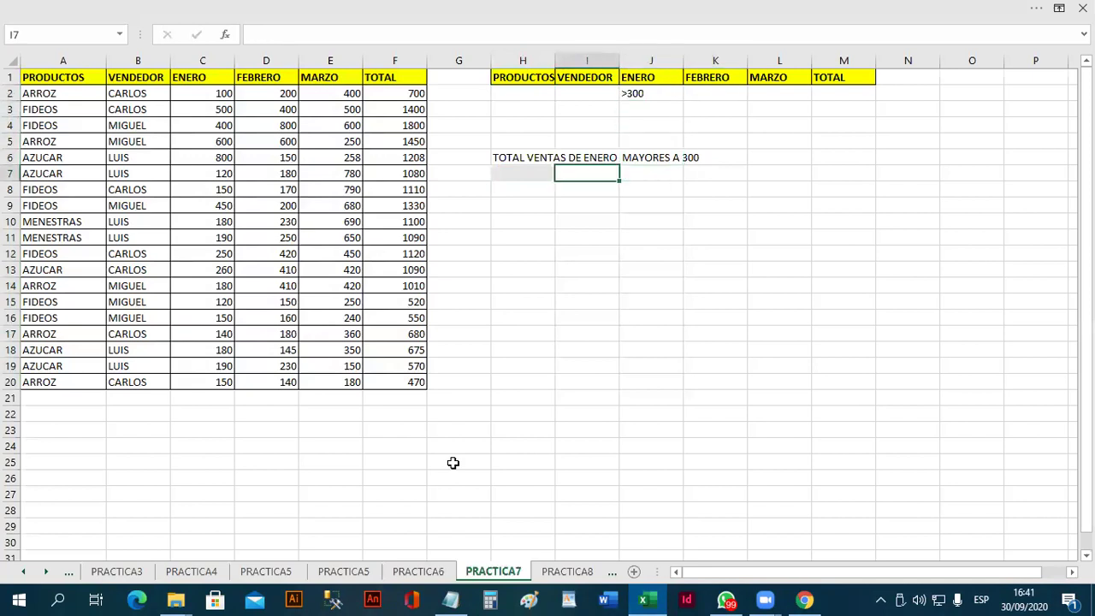
pyautogui.press('Left')
pyautogui.write('=')
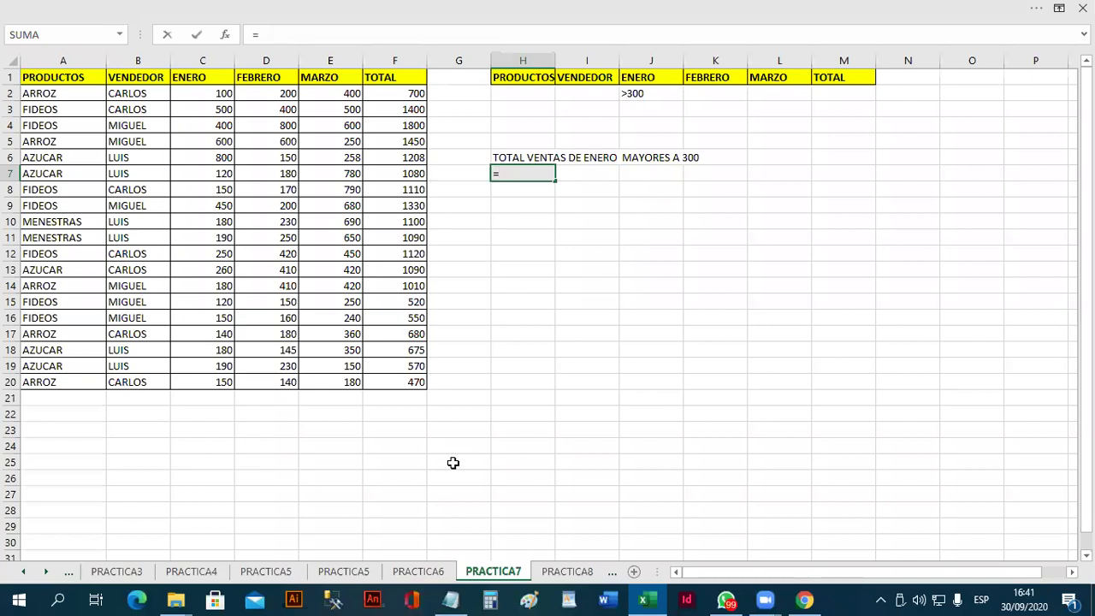
pyautogui.write('BDSU')
pyautogui.press('Tab')
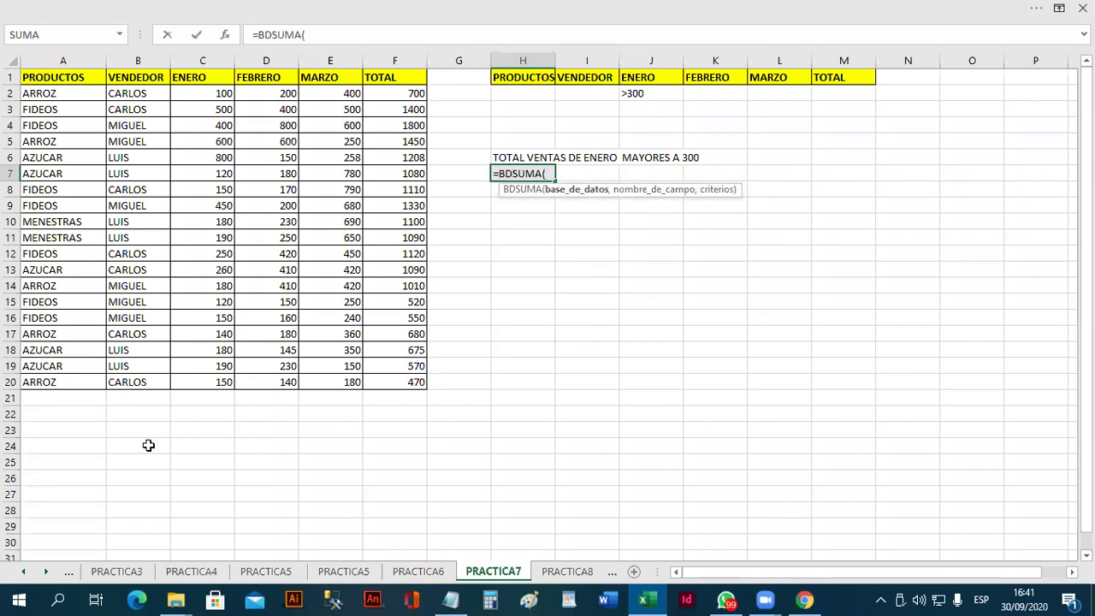
pyautogui.moveTo(50, 81); pyautogui.dragTo(423, 384)
pyautogui.write(',')
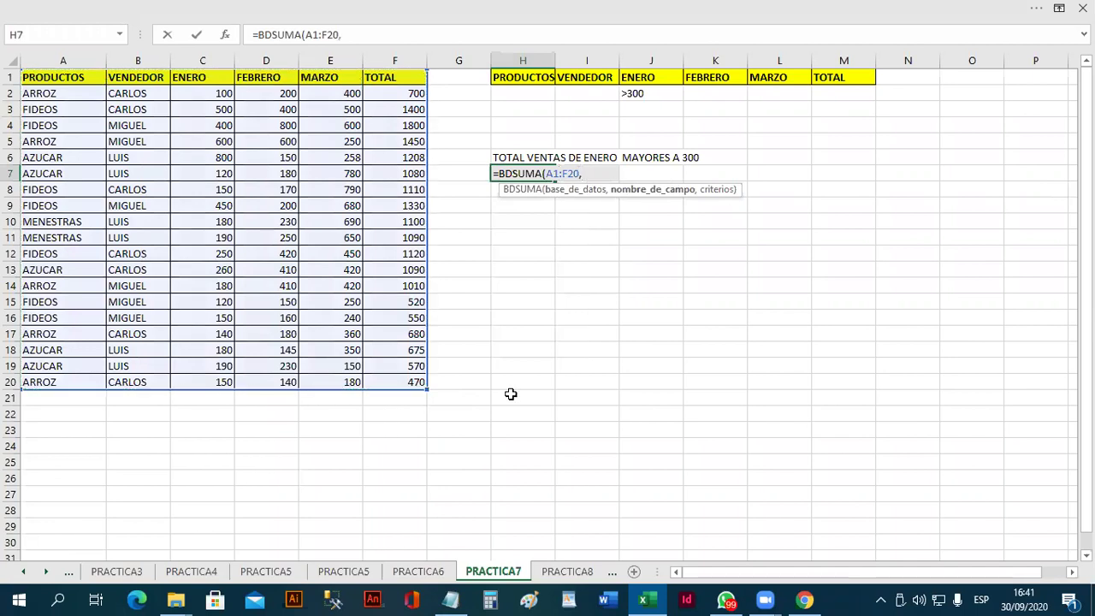
pyautogui.write('"ENERO')
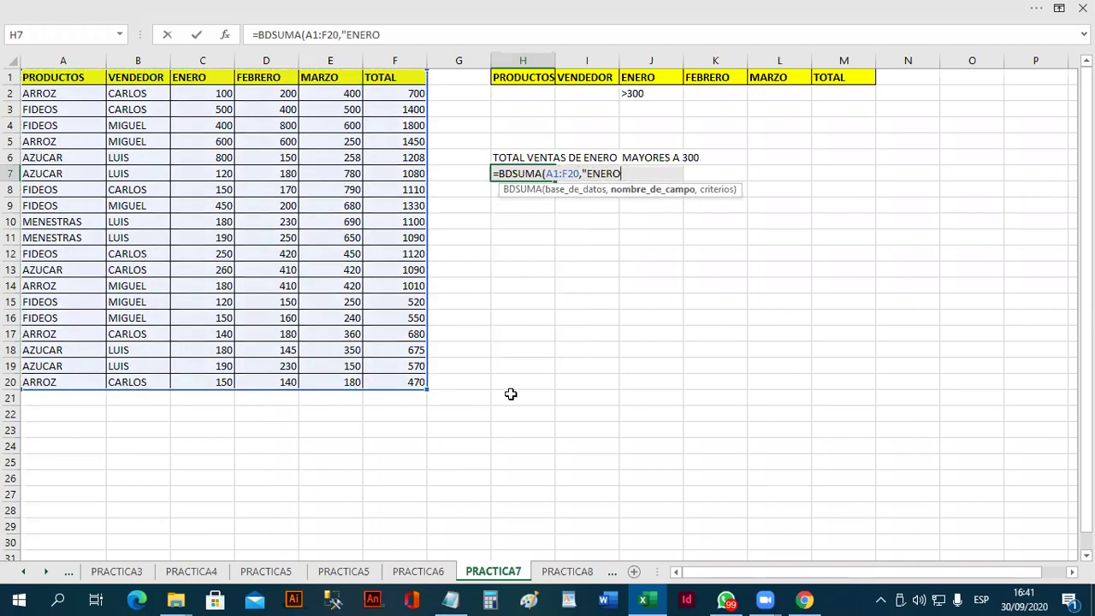
pyautogui.write('",')
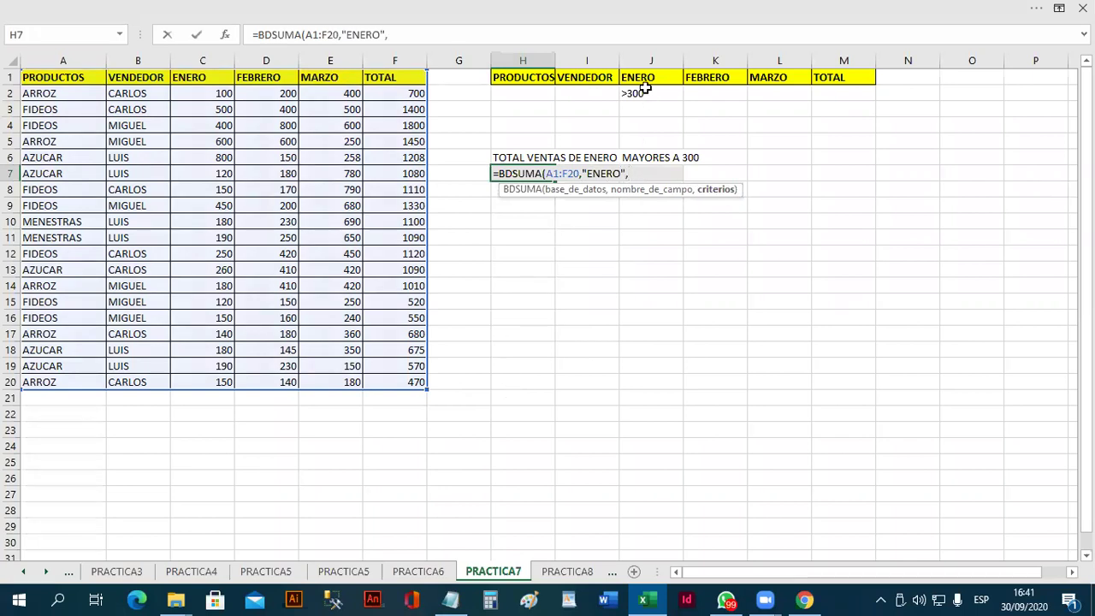
pyautogui.moveTo(646, 77); pyautogui.dragTo(647, 92)
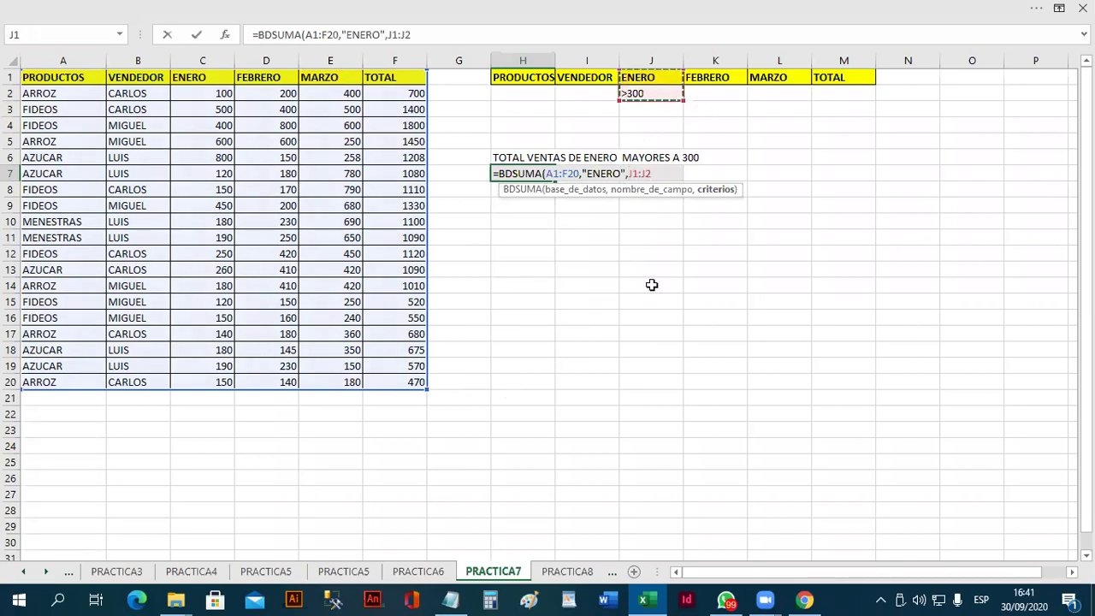
pyautogui.write(')')
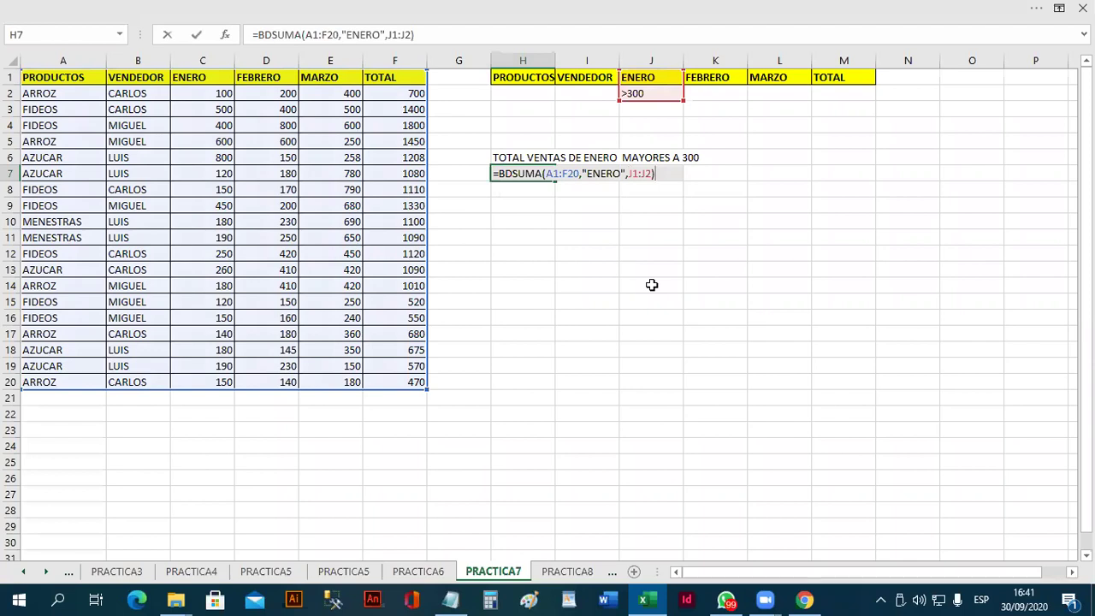
pyautogui.press('Return')
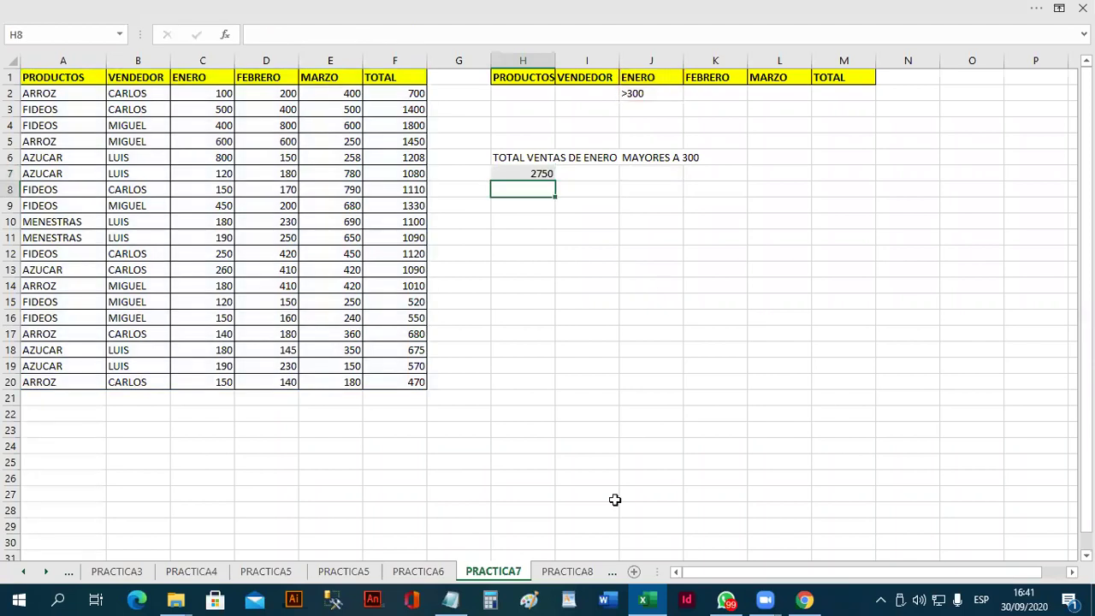
# Step: On the PRACTICA8 sheet, enter <300 as the MARZO criterion in L2
pyautogui.click(578, 575)
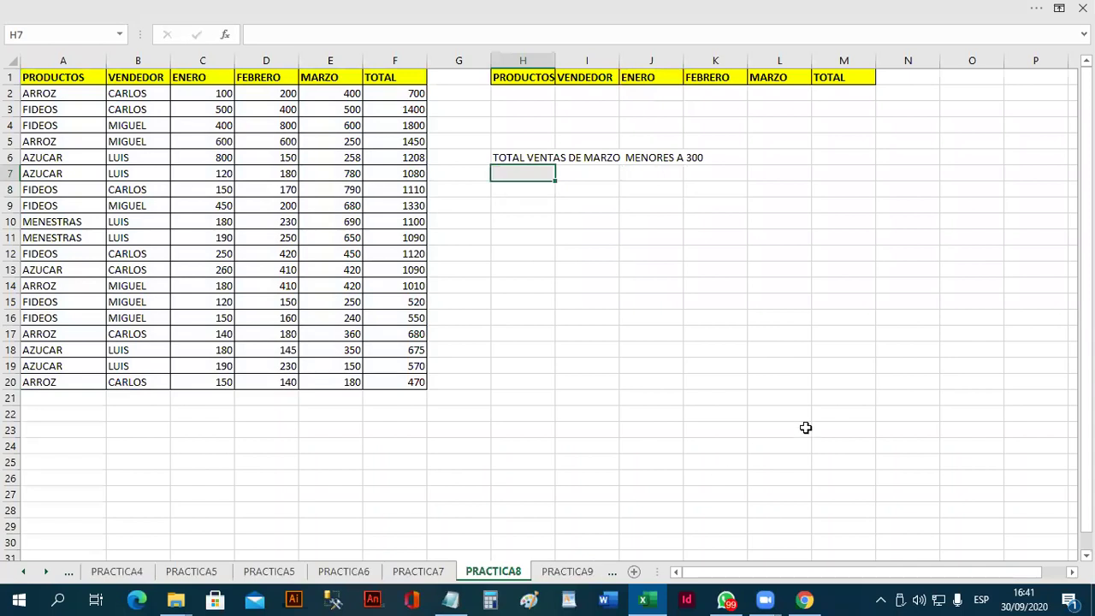
pyautogui.click(775, 94)
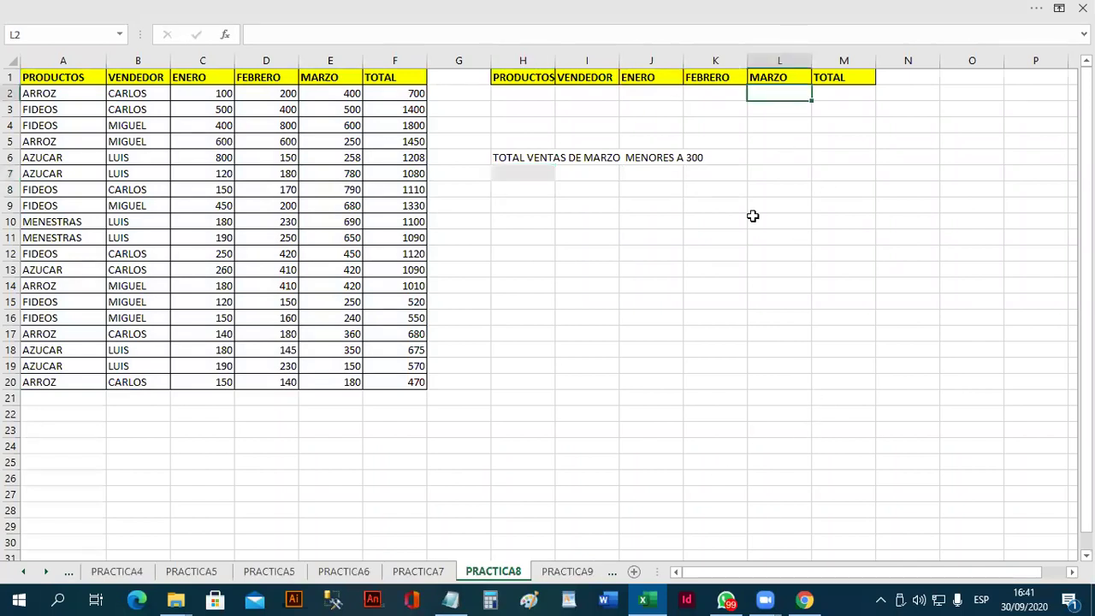
pyautogui.write('<300')
pyautogui.press('Return')
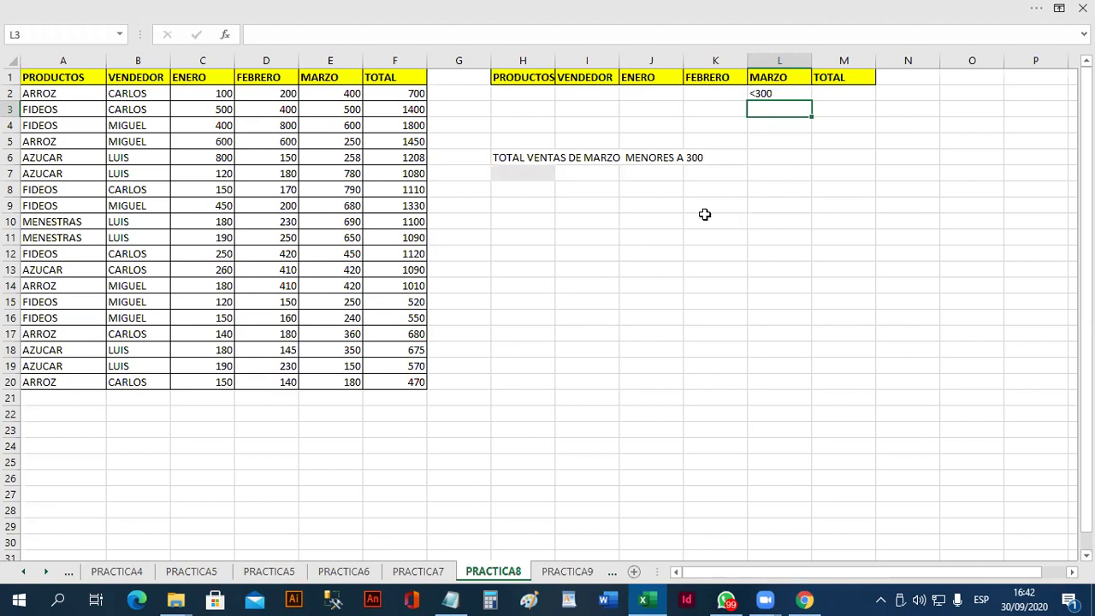
# Step: Calculate the total of MARZO sales below 300 in H7 with =BDSUMA(A1:F20,"MARZO",L1:L2) and review the formula's ranges
pyautogui.click(549, 175)
pyautogui.write('=BDSUM')
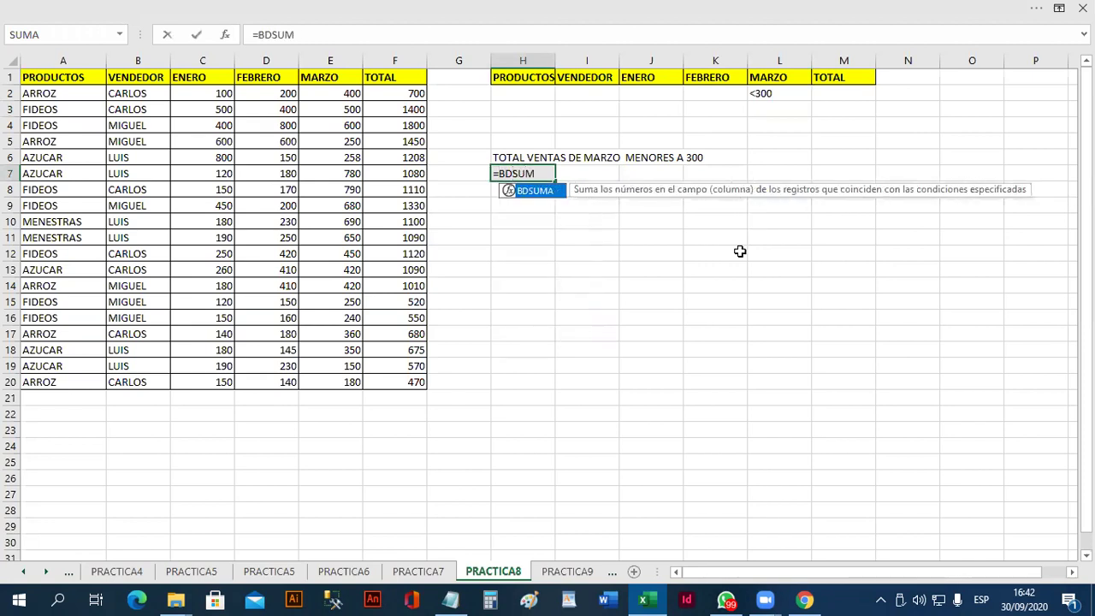
pyautogui.write('A(')
pyautogui.moveTo(47, 77); pyautogui.dragTo(423, 385)
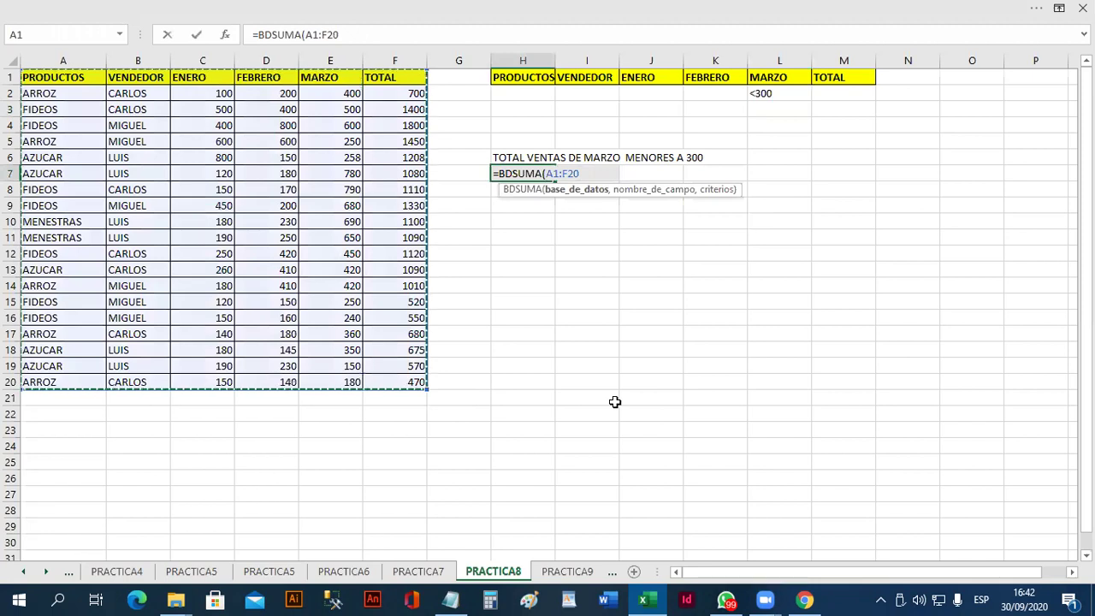
pyautogui.write(',"MARZO",')
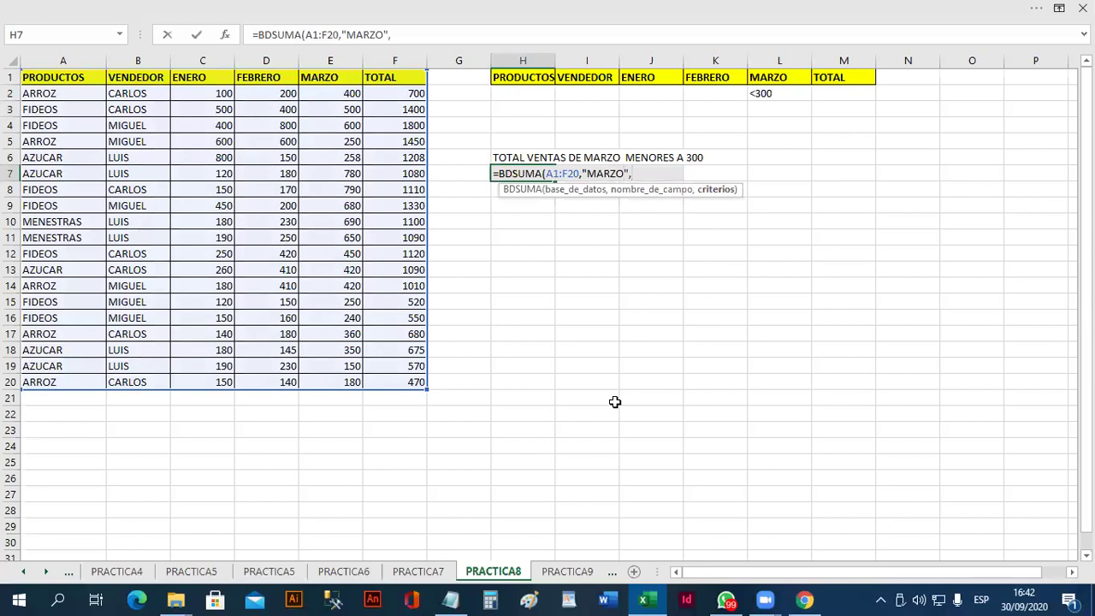
pyautogui.moveTo(773, 82); pyautogui.dragTo(773, 95)
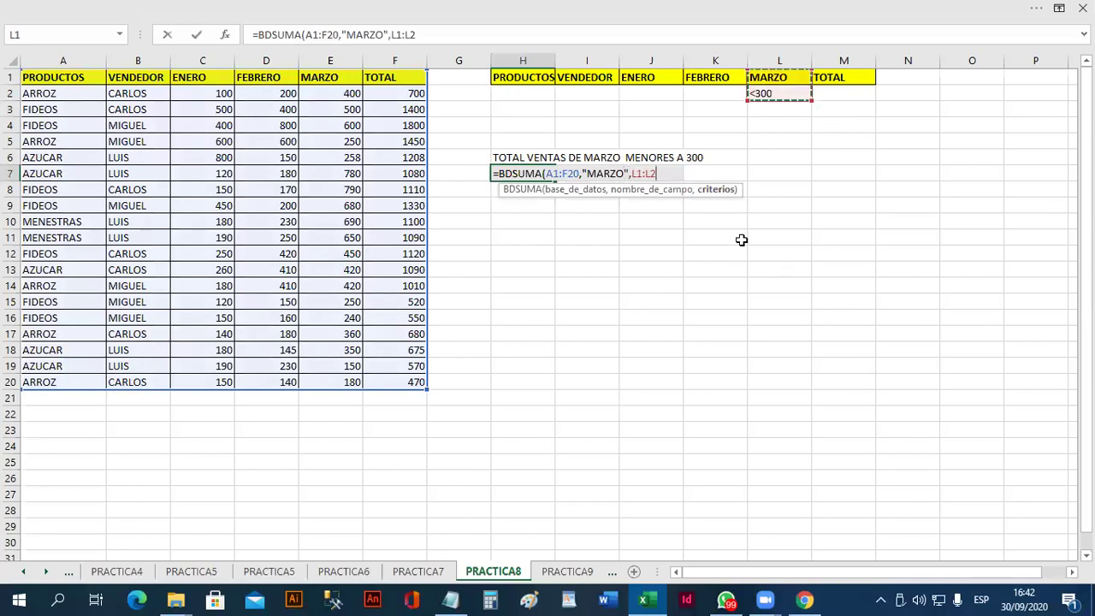
pyautogui.write(')')
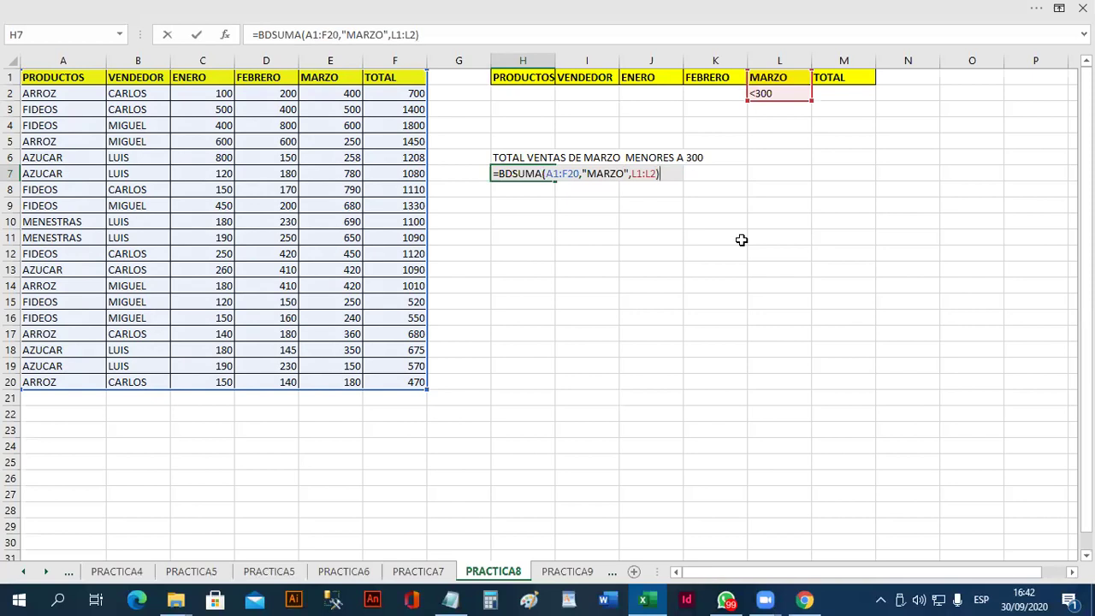
pyautogui.press('Return')
pyautogui.press('Up')
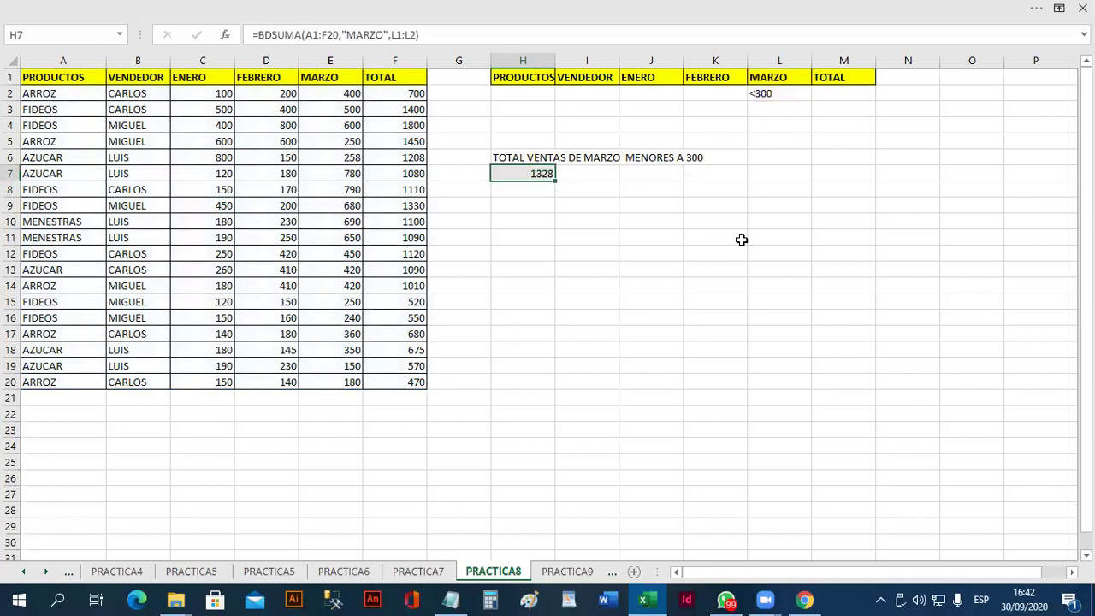
pyautogui.press('F2')
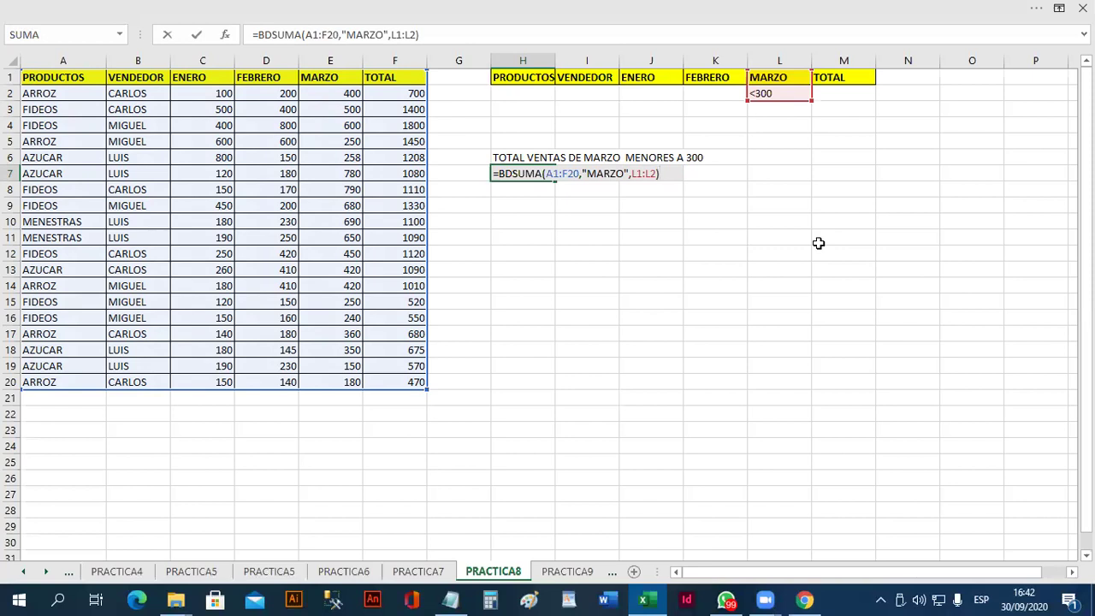
pyautogui.press('Return')
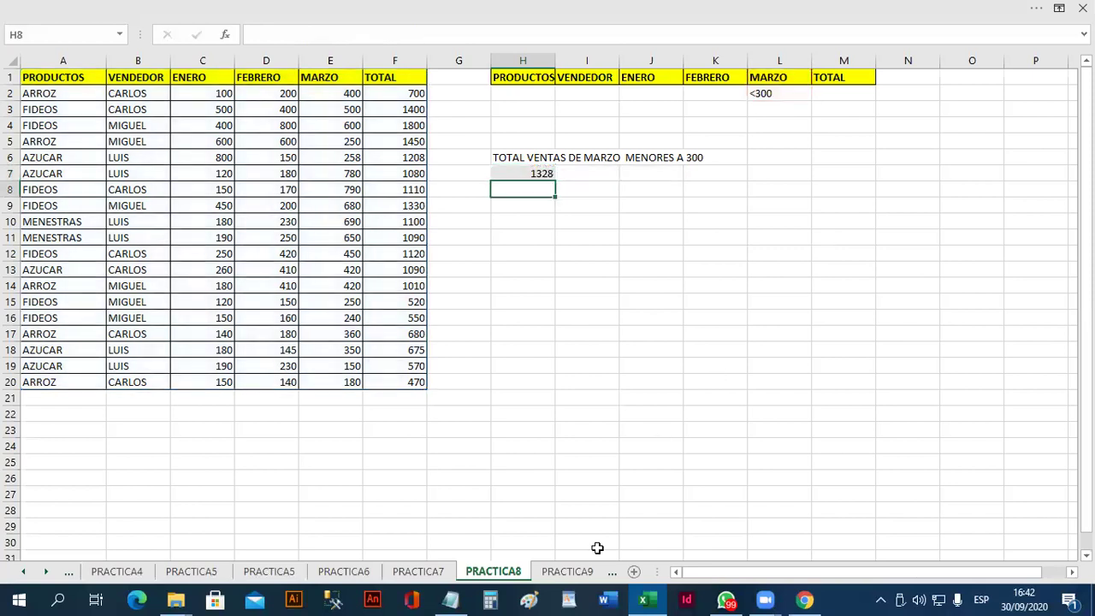
# Step: On the PRACTICA9 sheet, enter FIDEOS as the product criterion in H2 and >200 as the ENERO criterion in J2
pyautogui.click(579, 570)
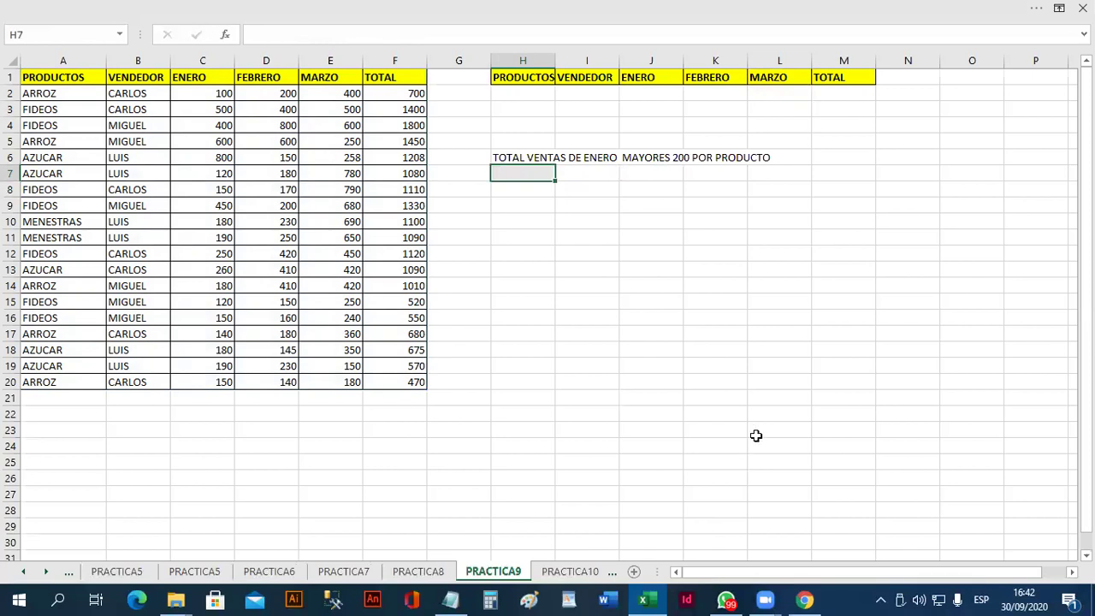
pyautogui.click(530, 94)
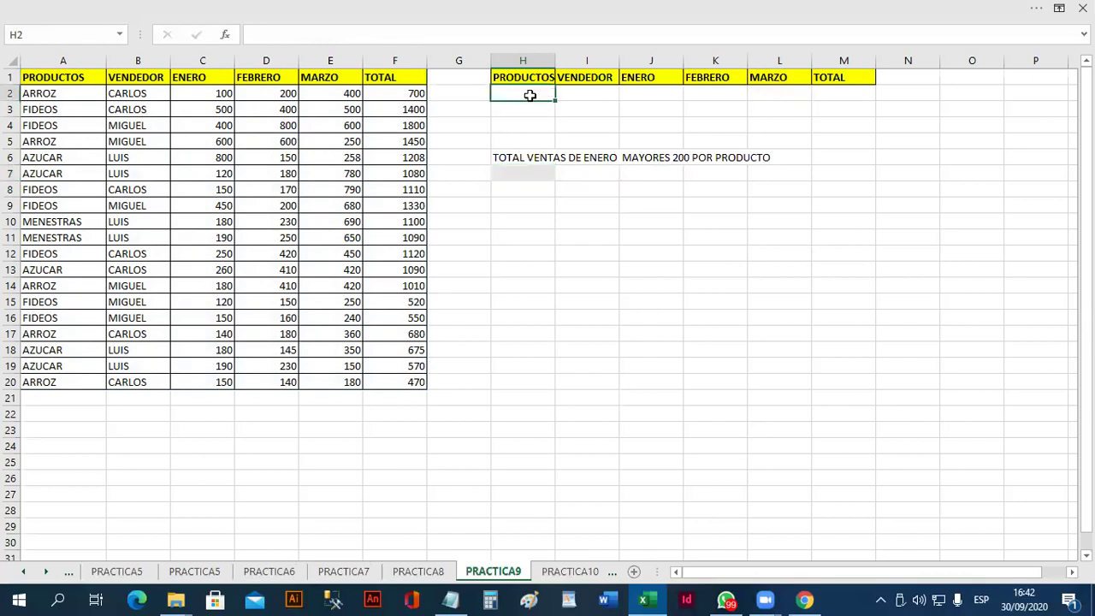
pyautogui.write('FIDEOS')
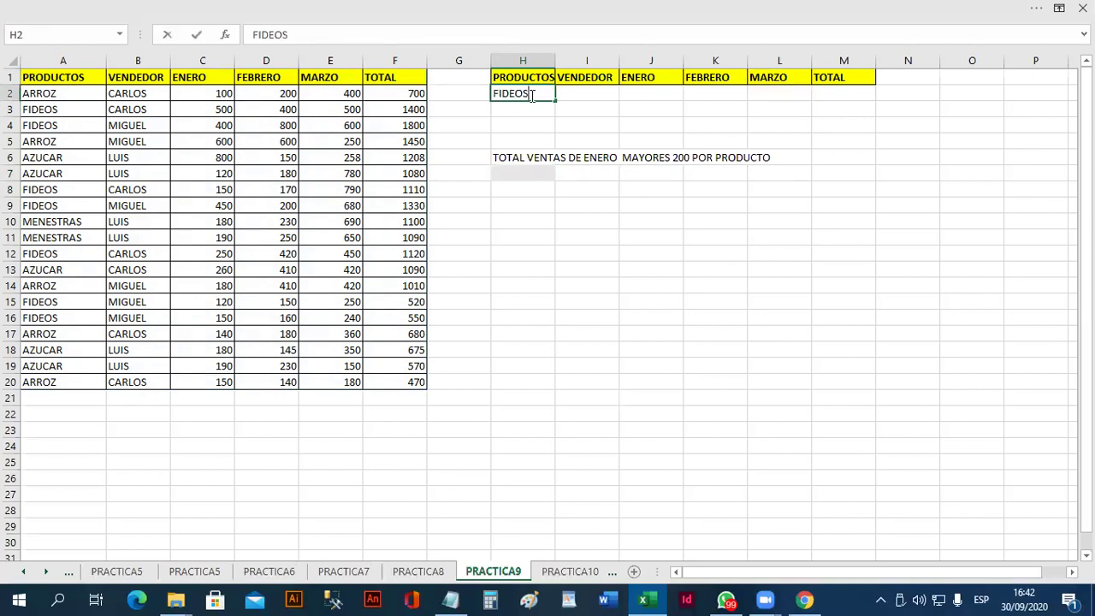
pyautogui.press('Tab')
pyautogui.press('Tab')
pyautogui.write('>200')
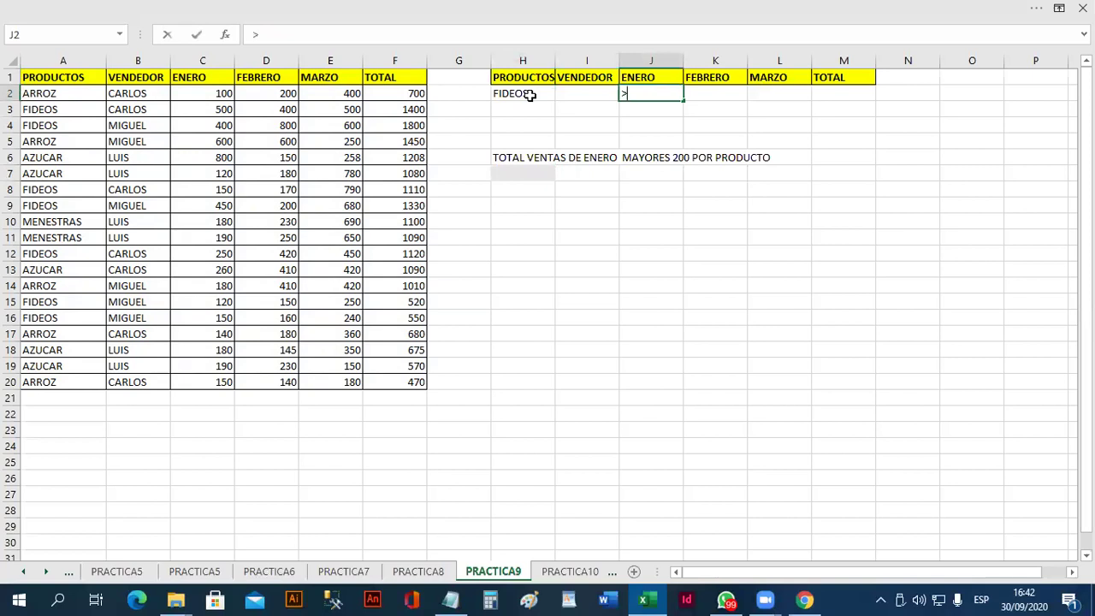
pyautogui.press('Return')
# Step: Calculate the total of ENERO sales above 200 for the chosen product in H7 with =BDSUMA(A1:F20,"ENERO",H1:J2)
pyautogui.press('Down')
pyautogui.press('Down')
pyautogui.press('Down')
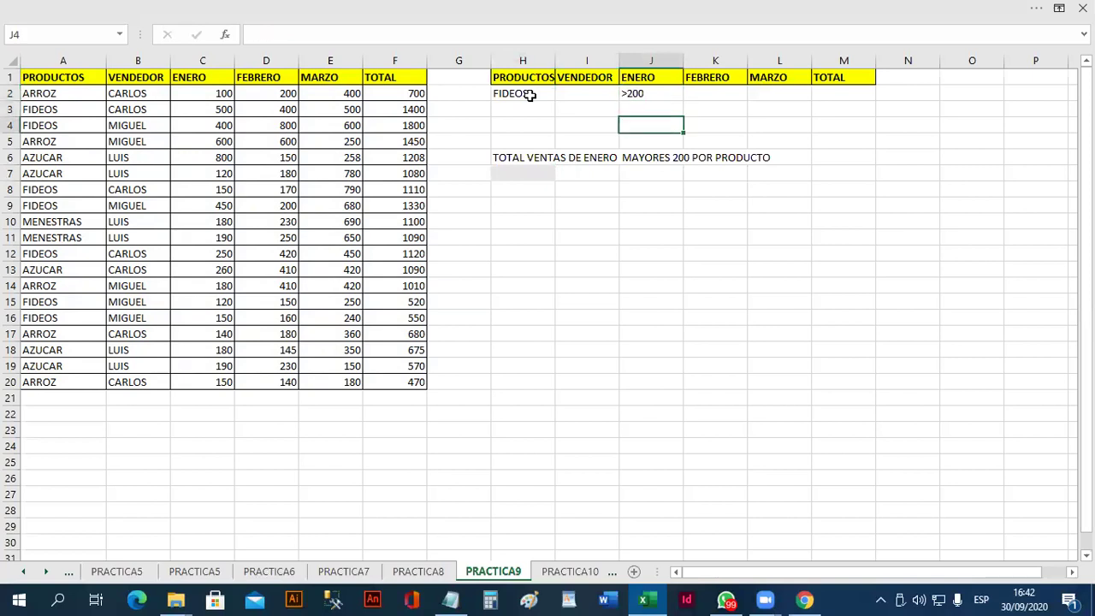
pyautogui.press('Left')
pyautogui.press('Left')
pyautogui.press('Left')
pyautogui.press('Down')
pyautogui.press('Right')
pyautogui.write('=BDSUMA(')
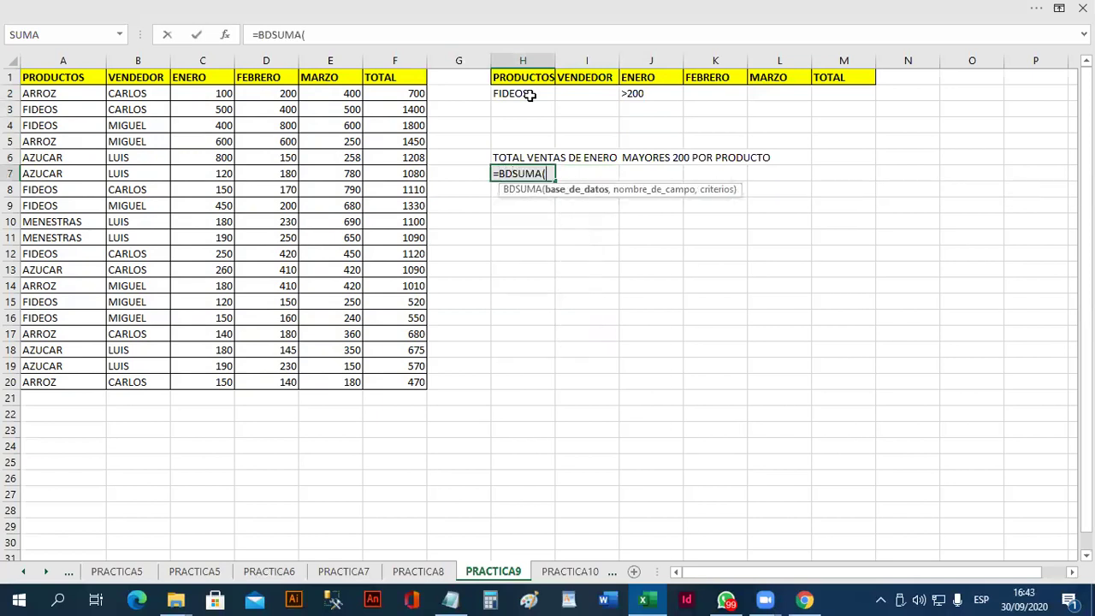
pyautogui.moveTo(86, 77); pyautogui.dragTo(406, 383)
pyautogui.write(',')
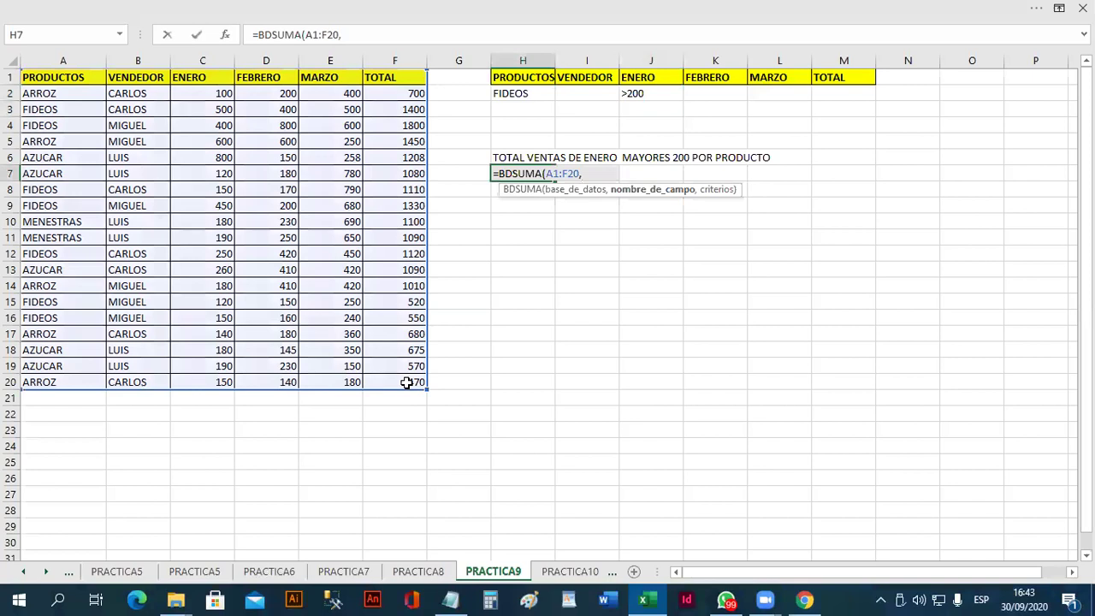
pyautogui.write('"ENERO",')
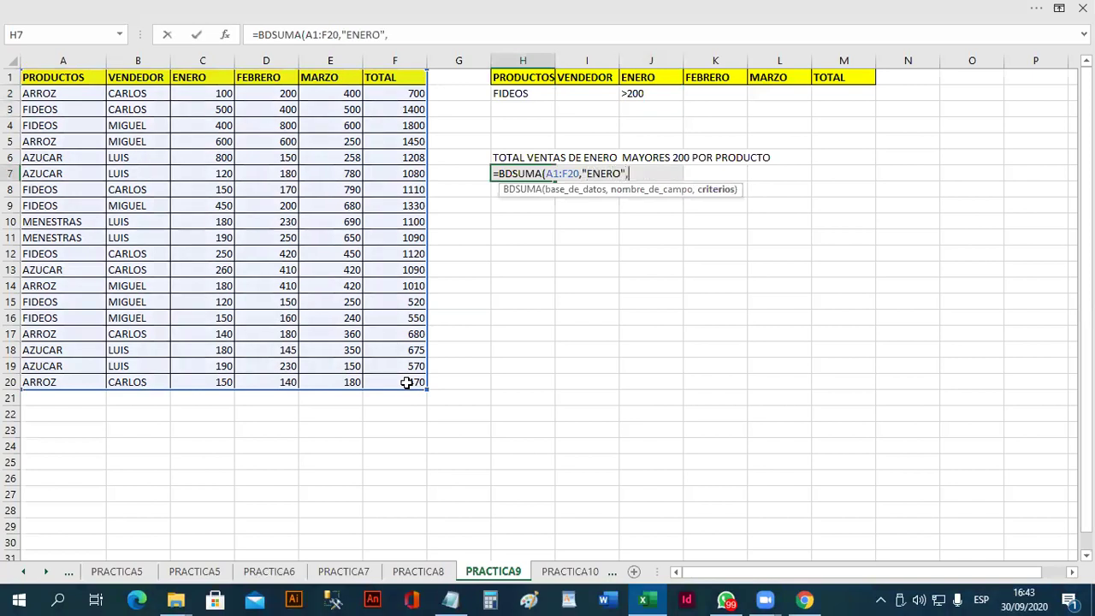
pyautogui.moveTo(496, 76); pyautogui.dragTo(659, 95)
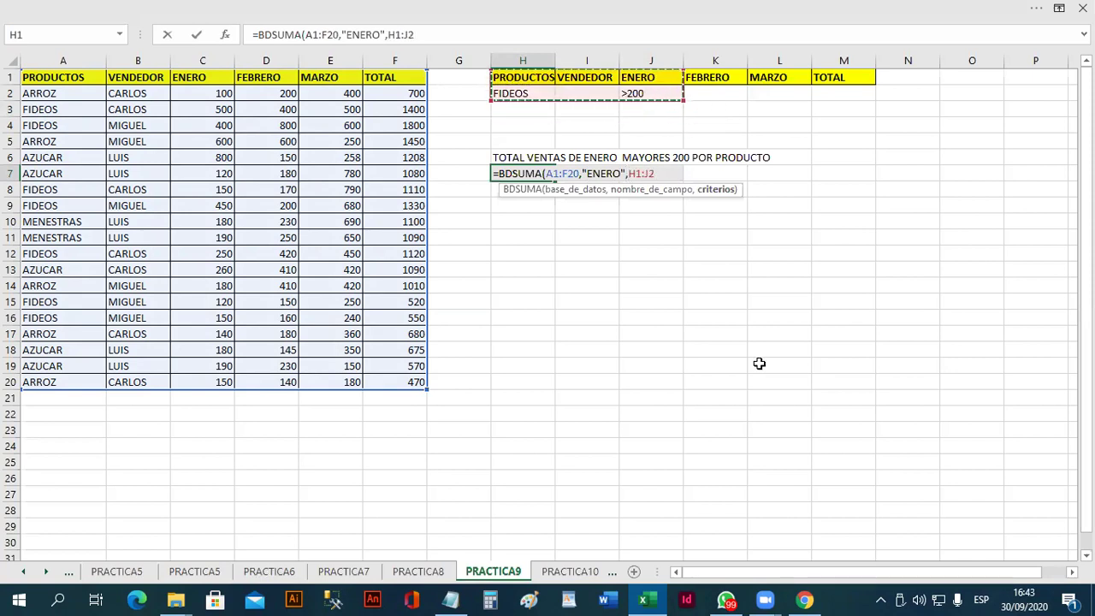
pyautogui.write(')')
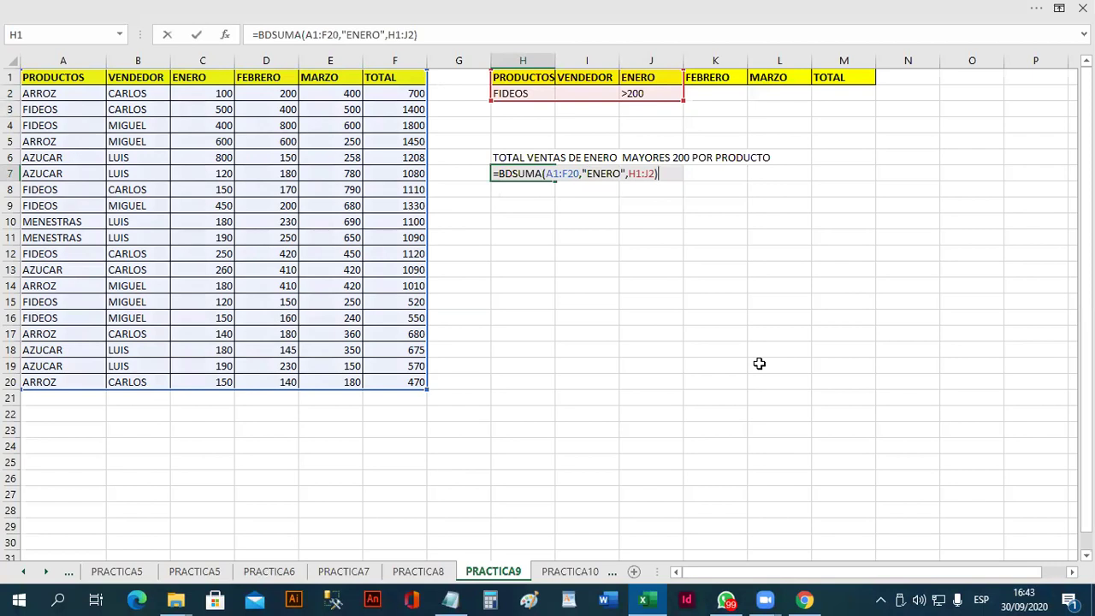
pyautogui.press('Return')
pyautogui.press('Up')
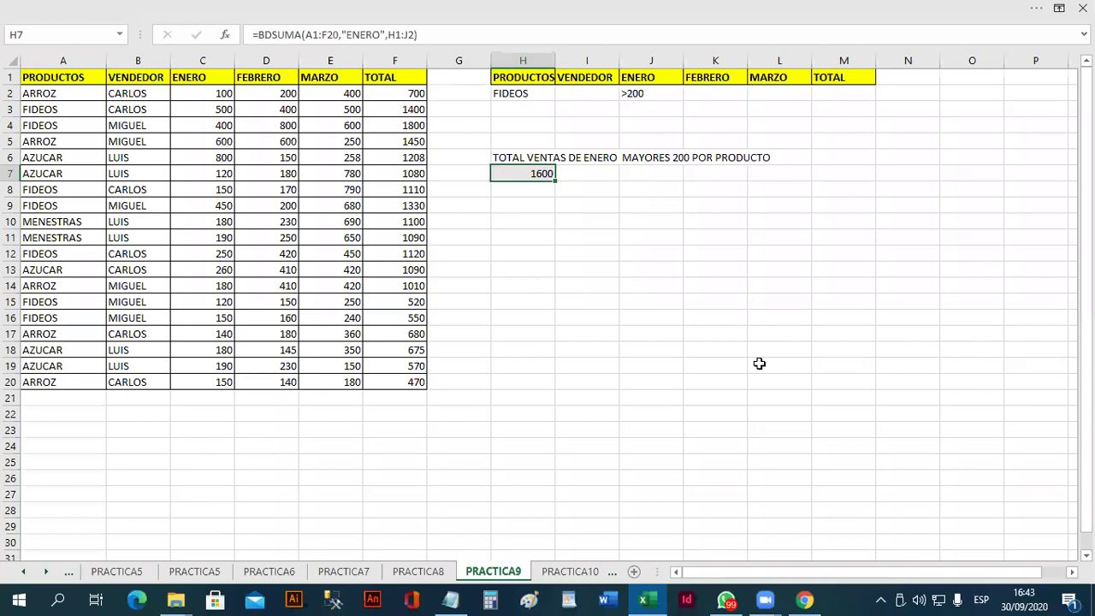
# Step: Change the product criterion in H2 to ARROZ
pyautogui.press('Up')
pyautogui.press('Up')
pyautogui.press('Up')
pyautogui.press('Up')
pyautogui.press('Up')
pyautogui.write('A')
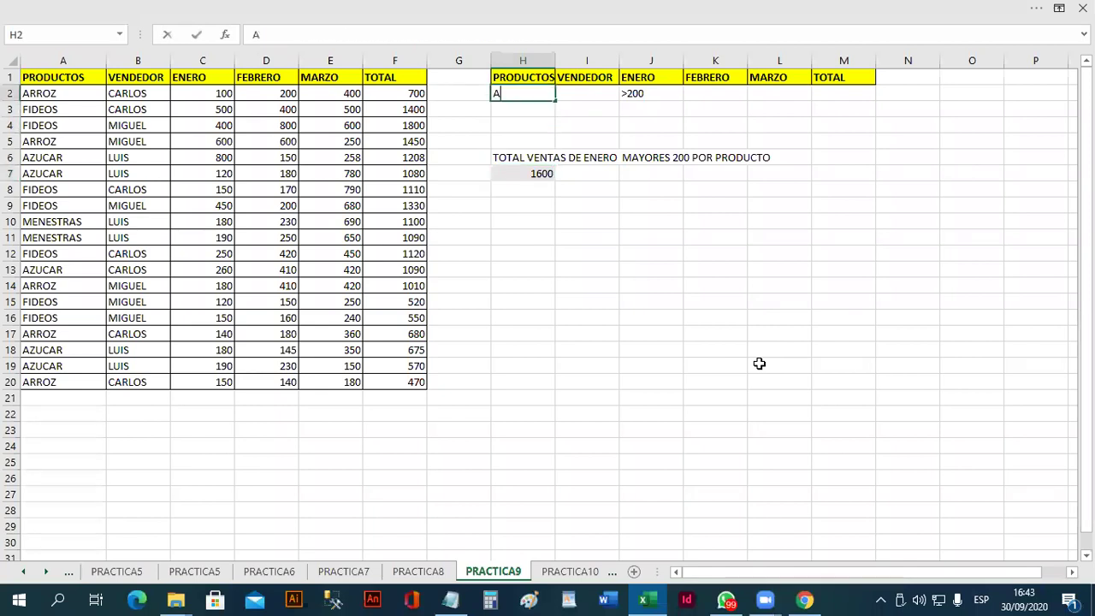
pyautogui.write('RROZ')
pyautogui.press('Return')
pyautogui.press('Up')
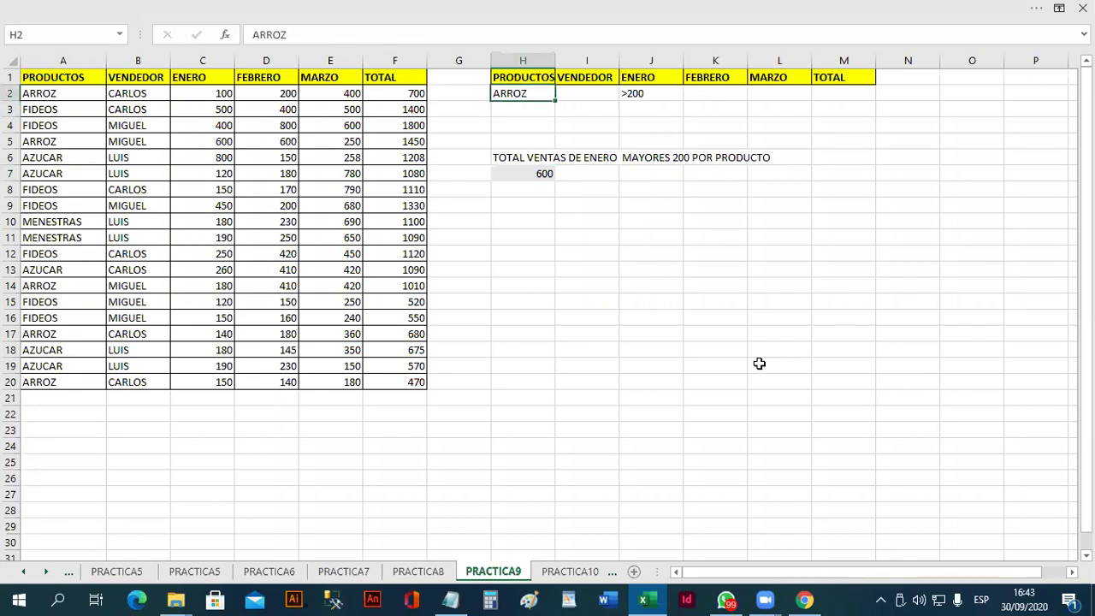
# Step: Change the product criterion in H2 to MENESTRAS and check the ENERO amounts of the MENESTRAS rows in C10 and C11
pyautogui.write('MENESSTRAS')
pyautogui.press('Return')
pyautogui.press('Up')
pyautogui.write('MENES')
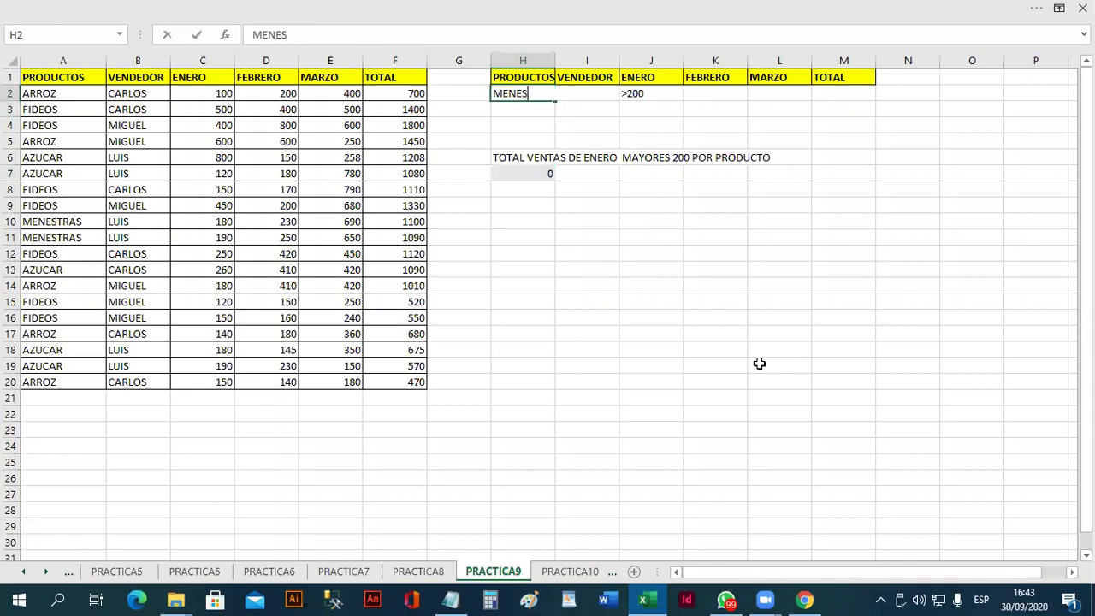
pyautogui.write('TRAS')
pyautogui.press('Return')
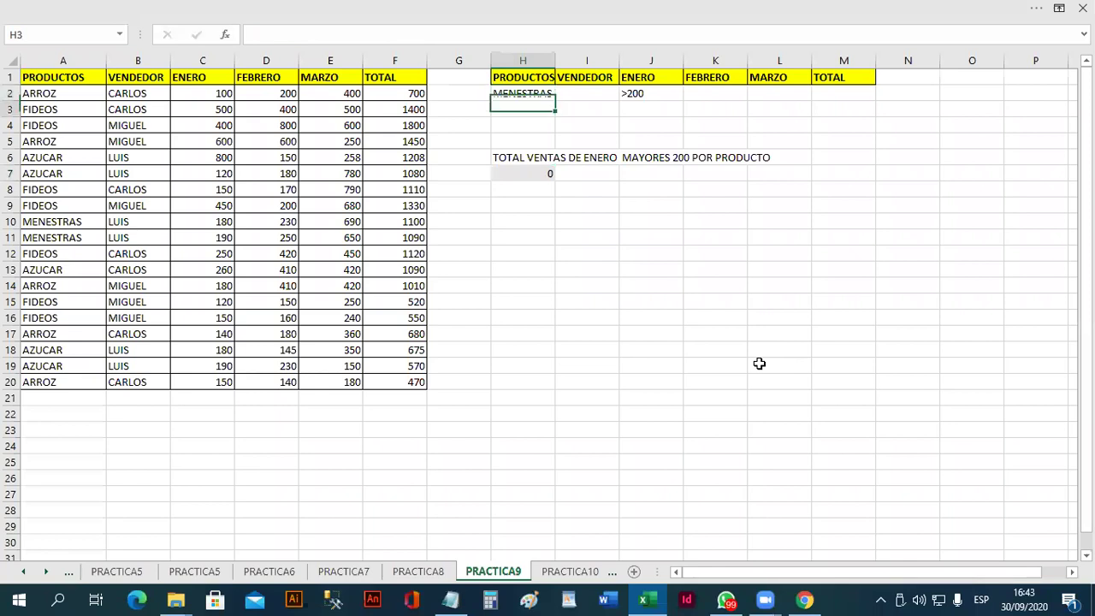
pyautogui.press('Up')
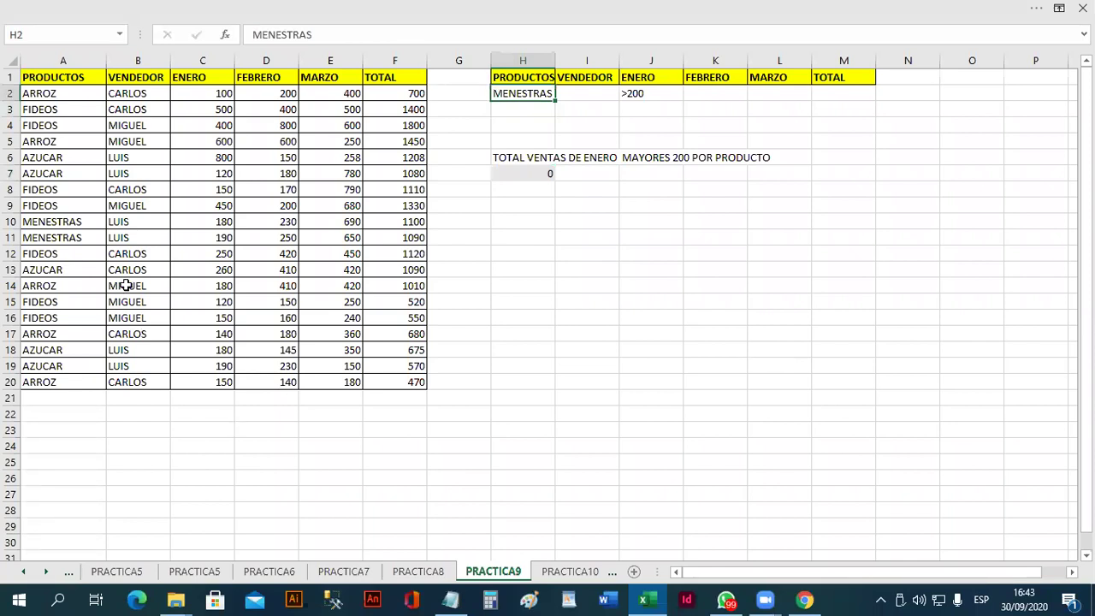
pyautogui.click(86, 237)
pyautogui.click(180, 226)
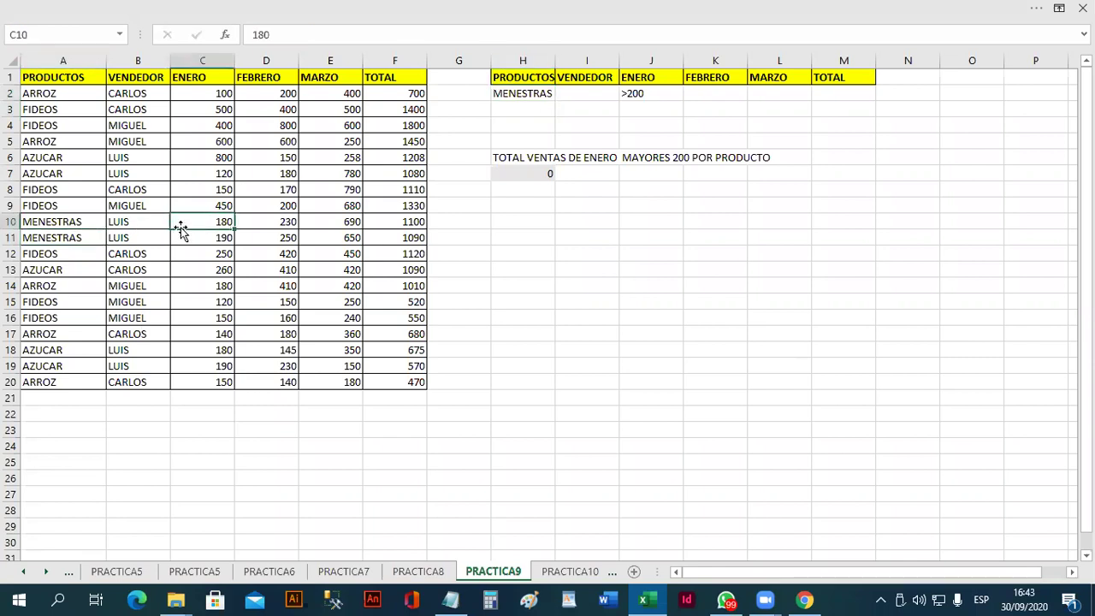
pyautogui.click(195, 237)
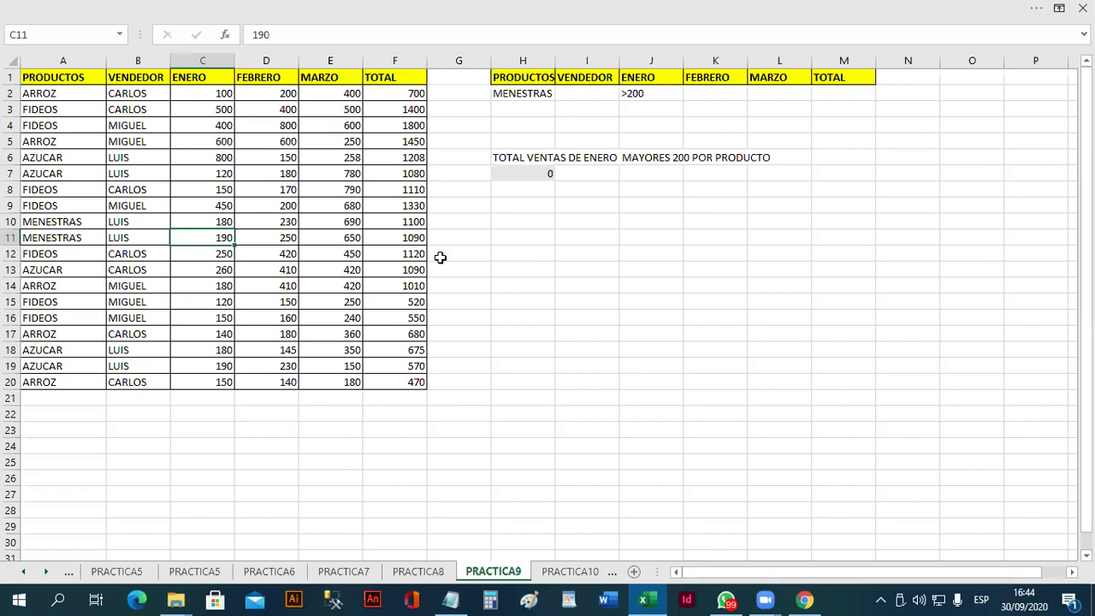
# Step: Change the product criterion in H2 to AZUCAR
pyautogui.click(528, 90)
pyautogui.write('AXUCAR')
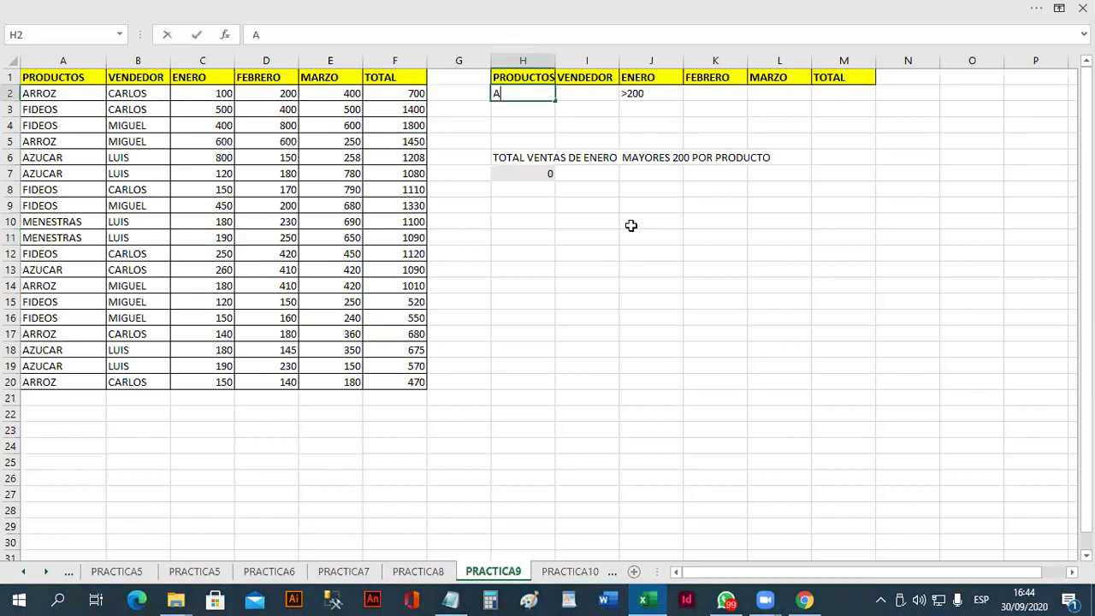
pyautogui.press('BackSpace')
pyautogui.press('BackSpace')
pyautogui.press('BackSpace')
pyautogui.press('BackSpace')
pyautogui.press('BackSpace')
pyautogui.write('ZUCAR')
pyautogui.press('Return')
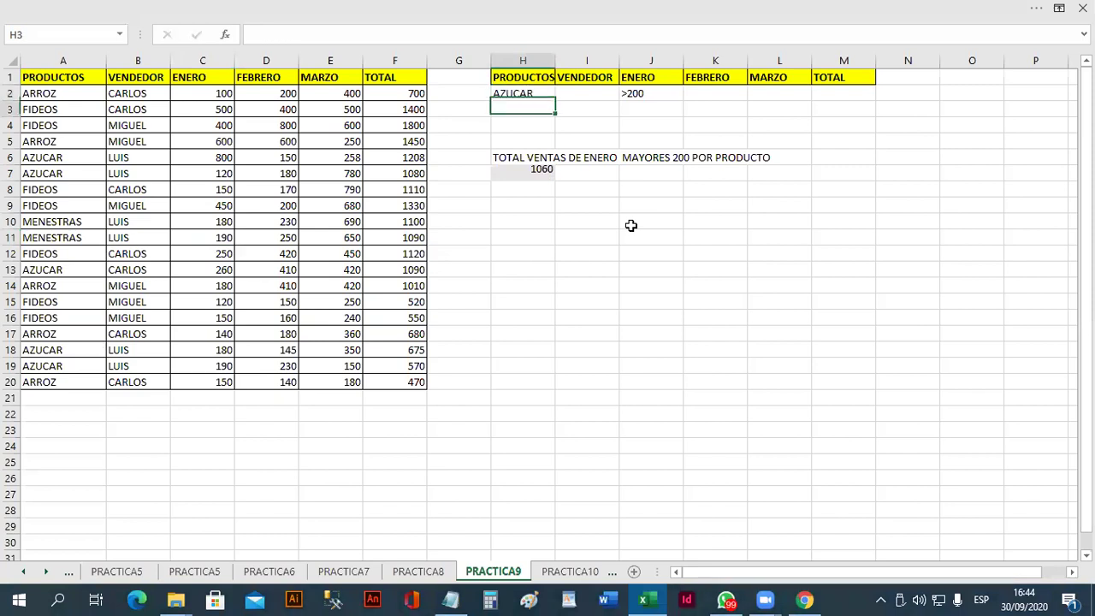
# Step: On the PRACTICA12 sheet, enter the vendor name from B2 as the VENDEDOR criterion in I2
pyautogui.click(574, 571)
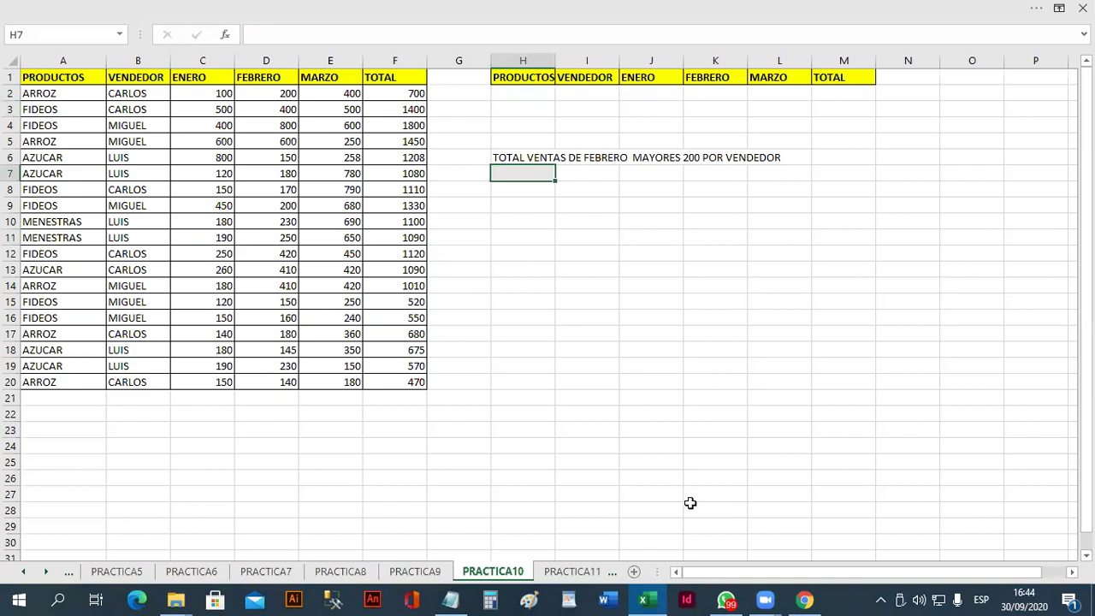
pyautogui.click(572, 571)
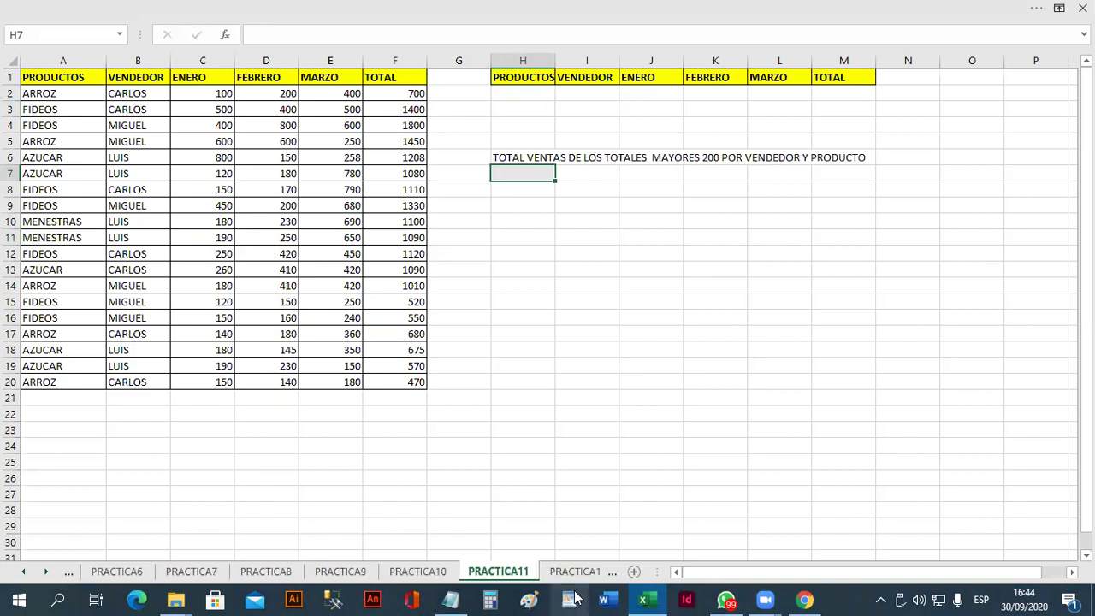
pyautogui.click(574, 571)
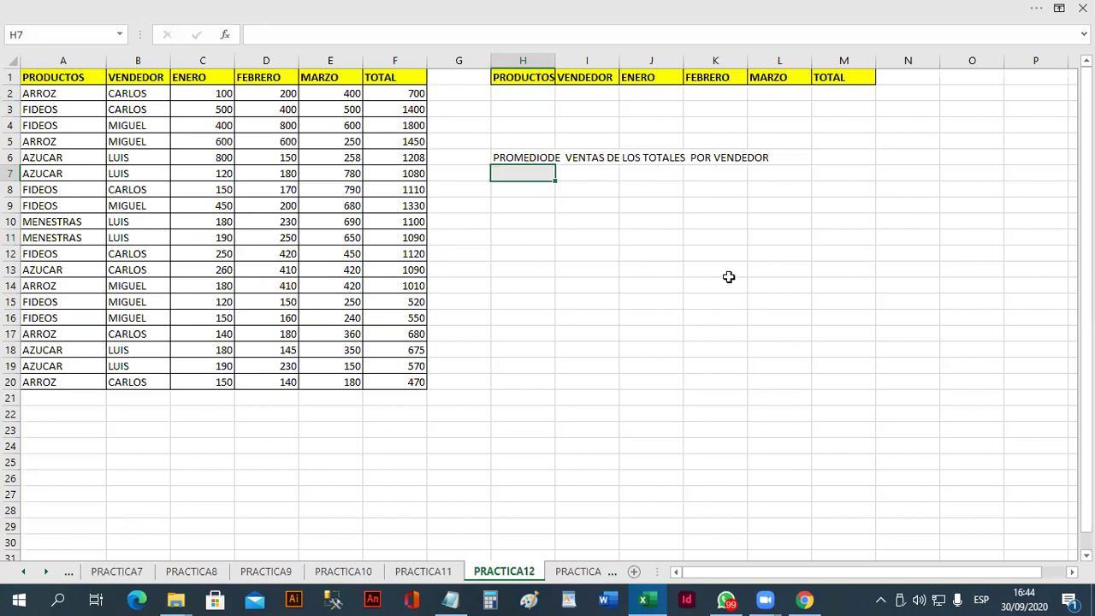
pyautogui.press('Up')
pyautogui.press('Up')
pyautogui.press('Up')
pyautogui.press('Up')
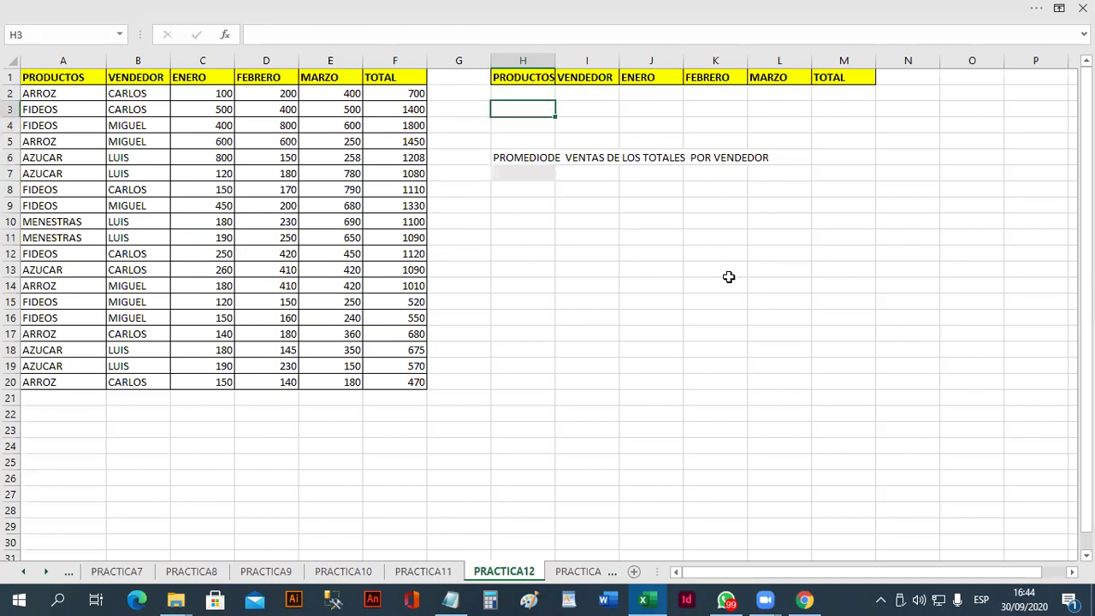
pyautogui.press('Up')
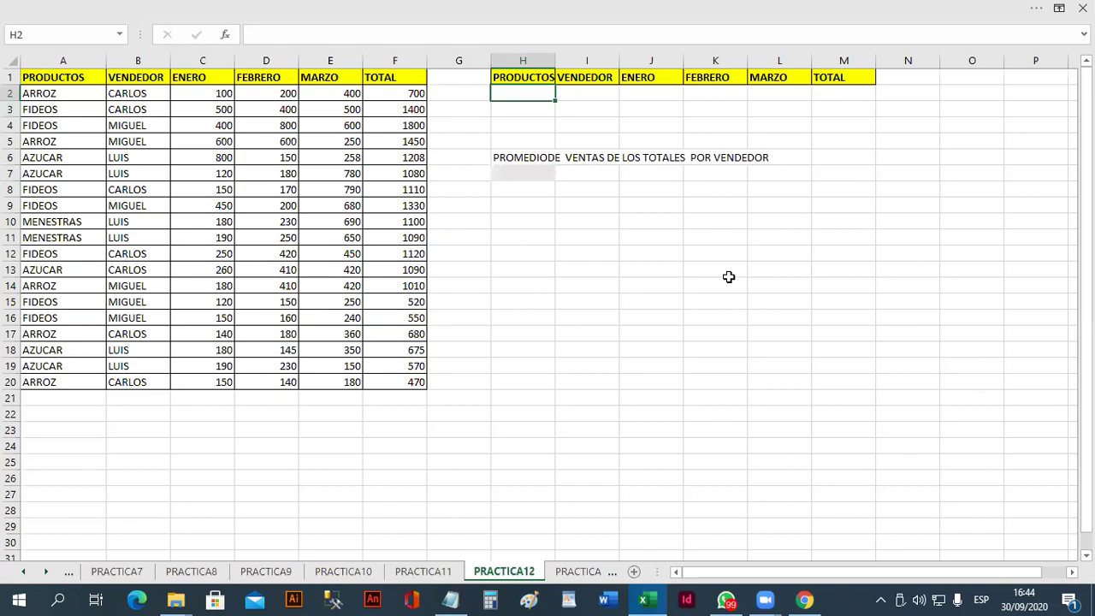
pyautogui.press('Right')
pyautogui.write('CARLOS')
pyautogui.press('Return')
# Step: Write the formula =BDSUMA(A1:F20,"TOTAL",I1:I2) in H7
pyautogui.press('Down')
pyautogui.press('Down')
pyautogui.press('Down')
pyautogui.press('Down')
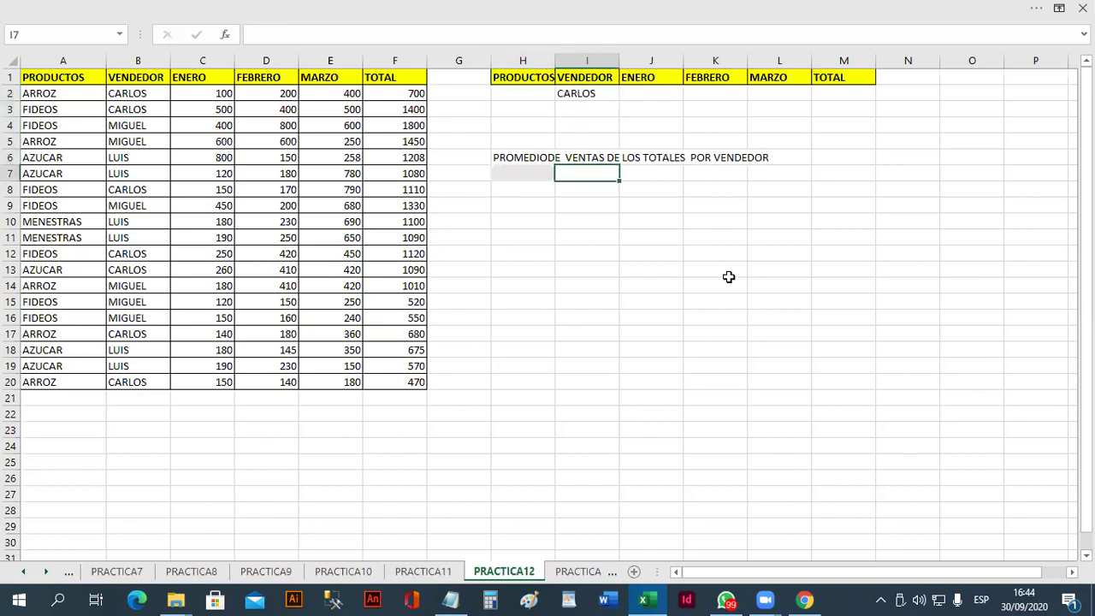
pyautogui.press('Left')
pyautogui.write('=BDSUMA(')
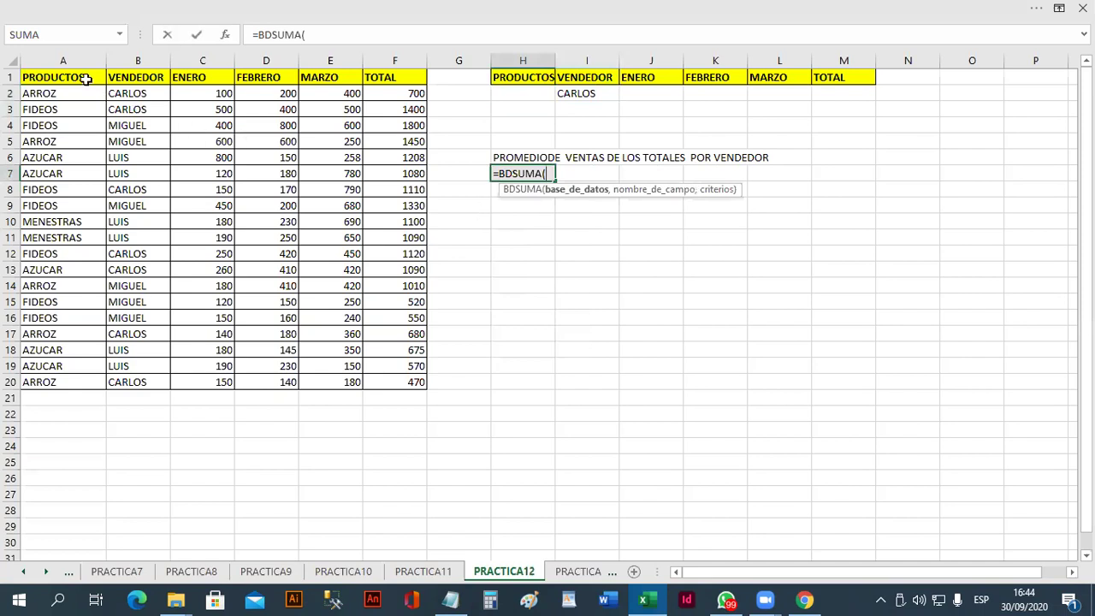
pyautogui.moveTo(87, 79); pyautogui.dragTo(403, 379)
pyautogui.write(',"TO')
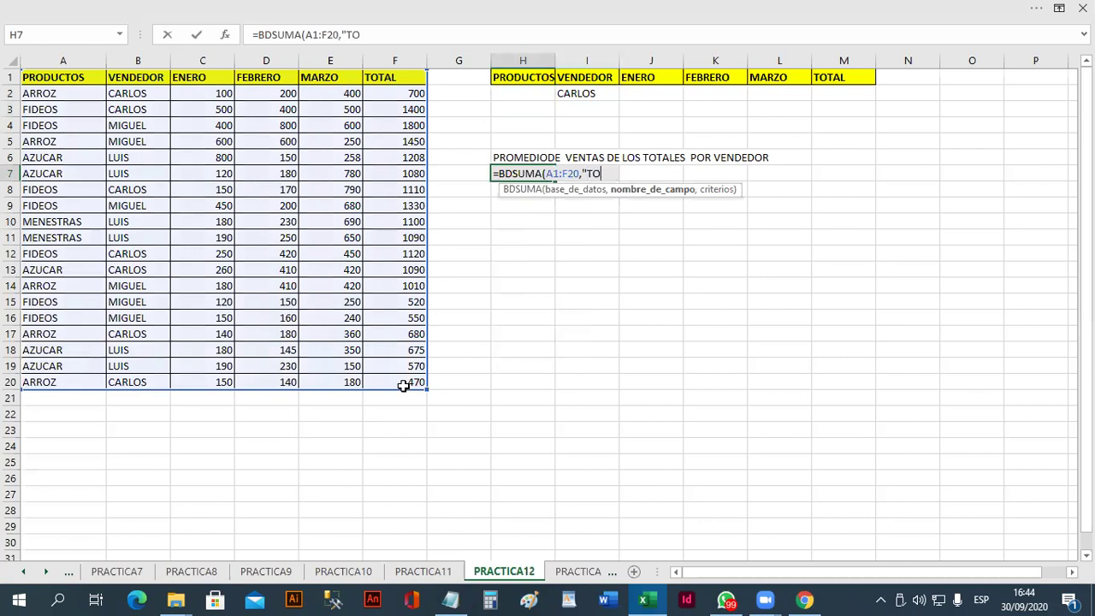
pyautogui.write('TAL"')
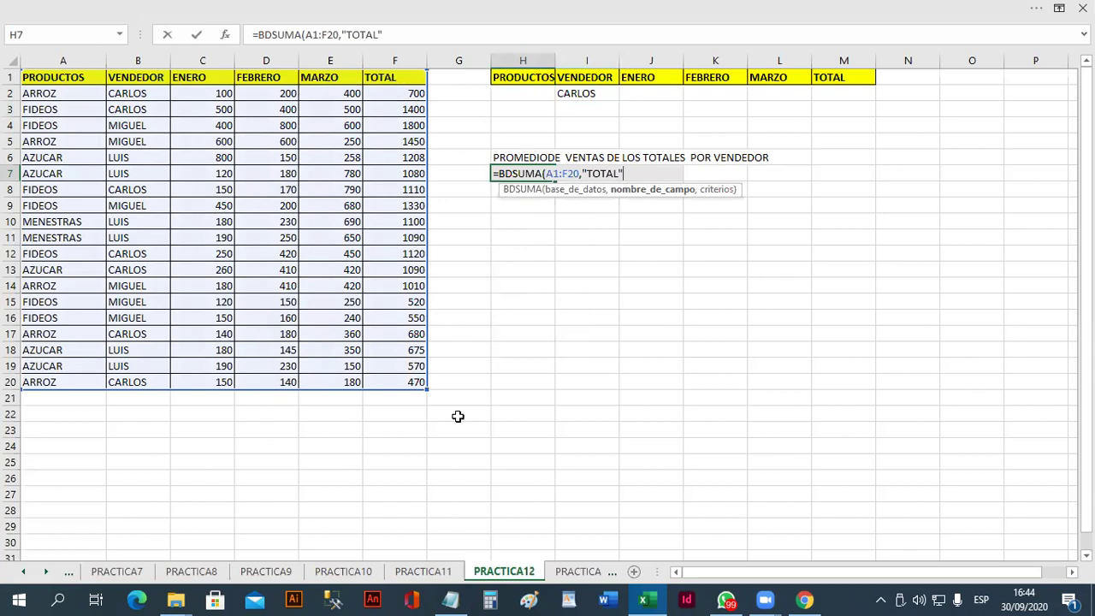
pyautogui.write(',')
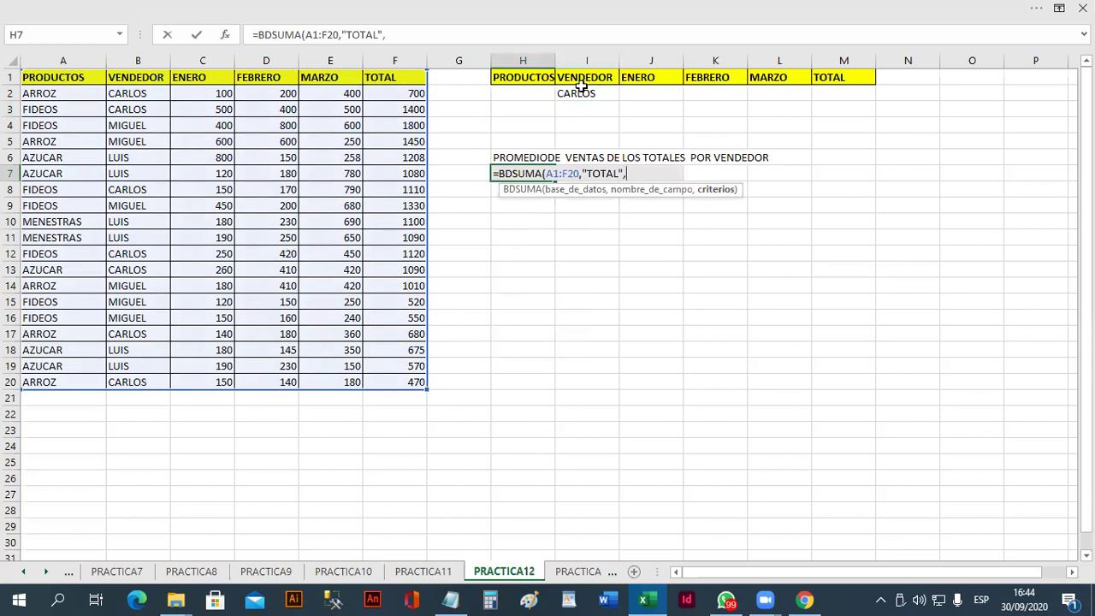
pyautogui.moveTo(586, 78); pyautogui.dragTo(586, 93)
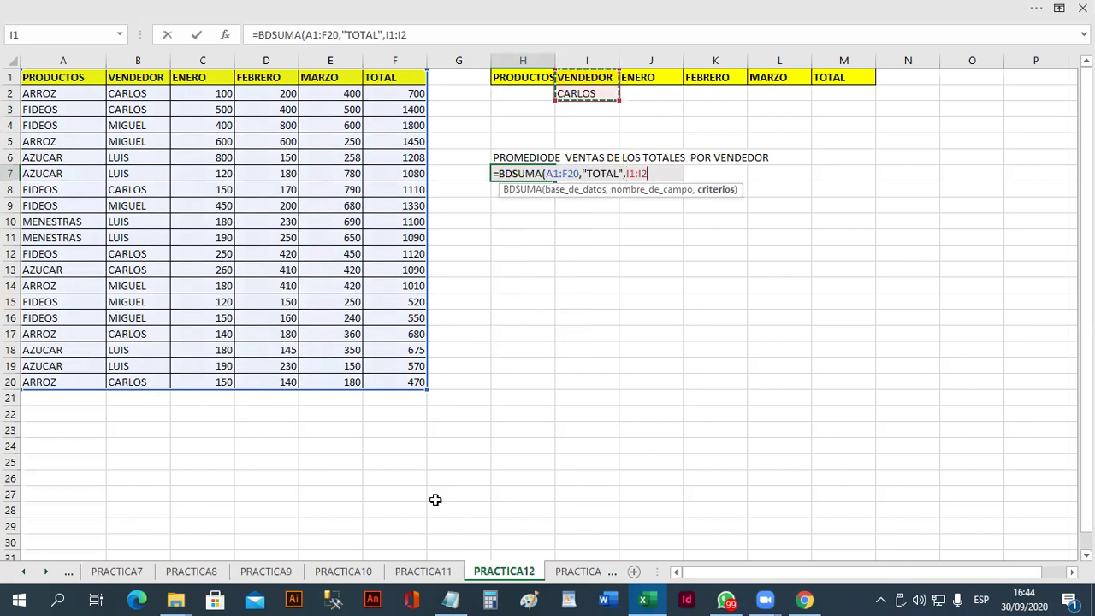
pyautogui.write(')')
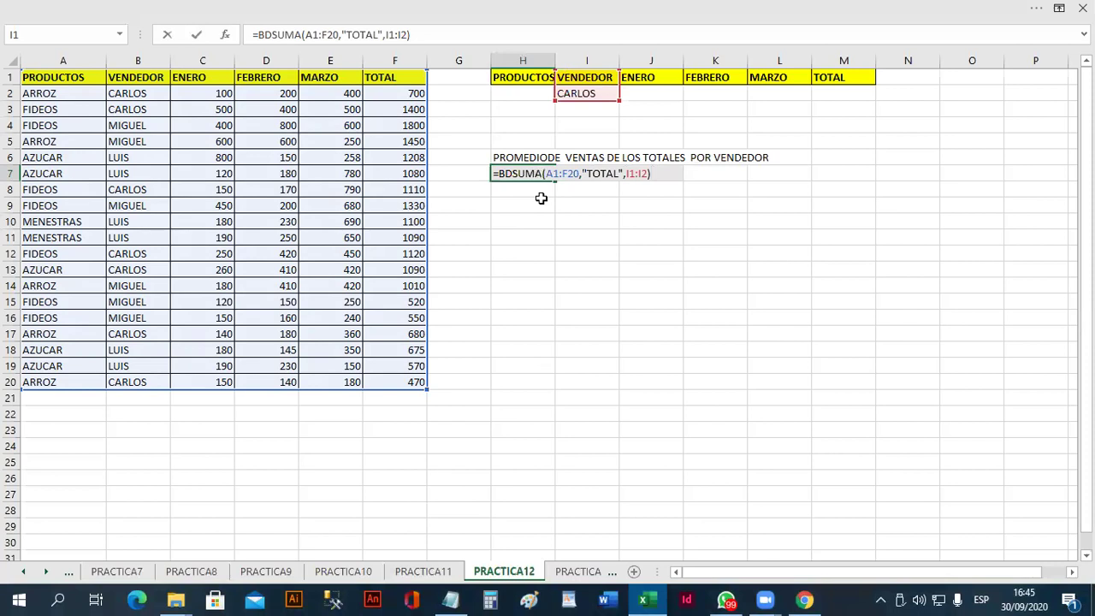
# Step: Replace the function in the H7 formula with BDPROMEDIO to average the vendor's TOTAL sales, and enter the formula
pyautogui.press('Left')
pyautogui.press('Left')
pyautogui.press('Left')
pyautogui.press('Left')
pyautogui.press('Left')
pyautogui.press('Left')
pyautogui.press('Left')
pyautogui.press('Left')
pyautogui.press('Left')
pyautogui.press('Left')
pyautogui.press('Left')
pyautogui.press('Left')
pyautogui.press('Left')
pyautogui.press('Left')
pyautogui.press('Left')
pyautogui.press('Left')
pyautogui.press('Left')
pyautogui.press('Left')
pyautogui.press('Left')
pyautogui.press('Left')
pyautogui.press('BackSpace')
pyautogui.press('BackSpace')
pyautogui.press('BackSpace')
pyautogui.press('BackSpace')
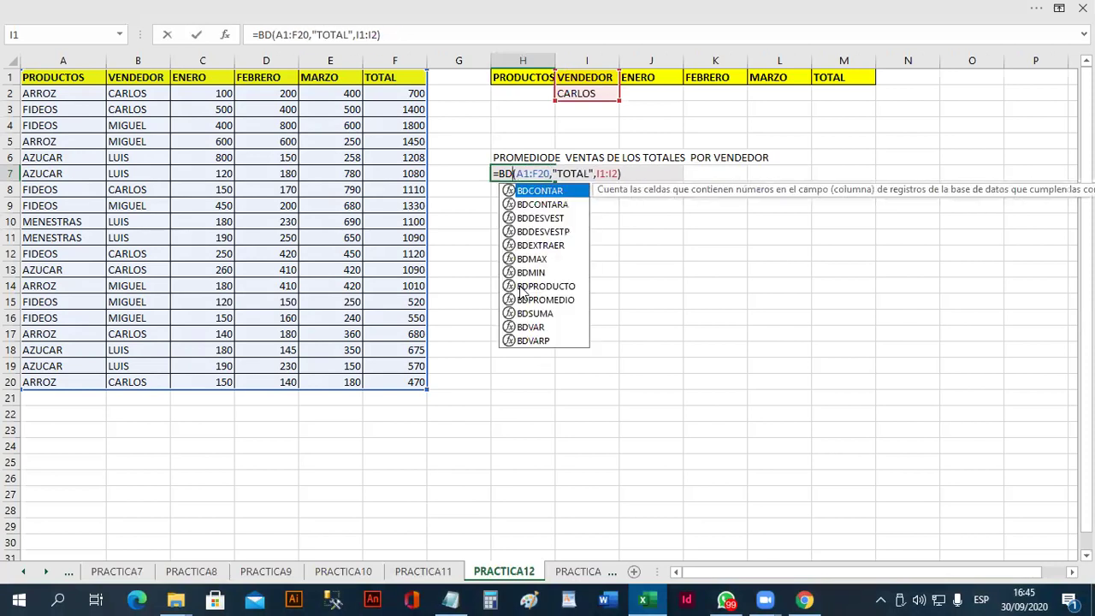
pyautogui.write('PRODUCTO')
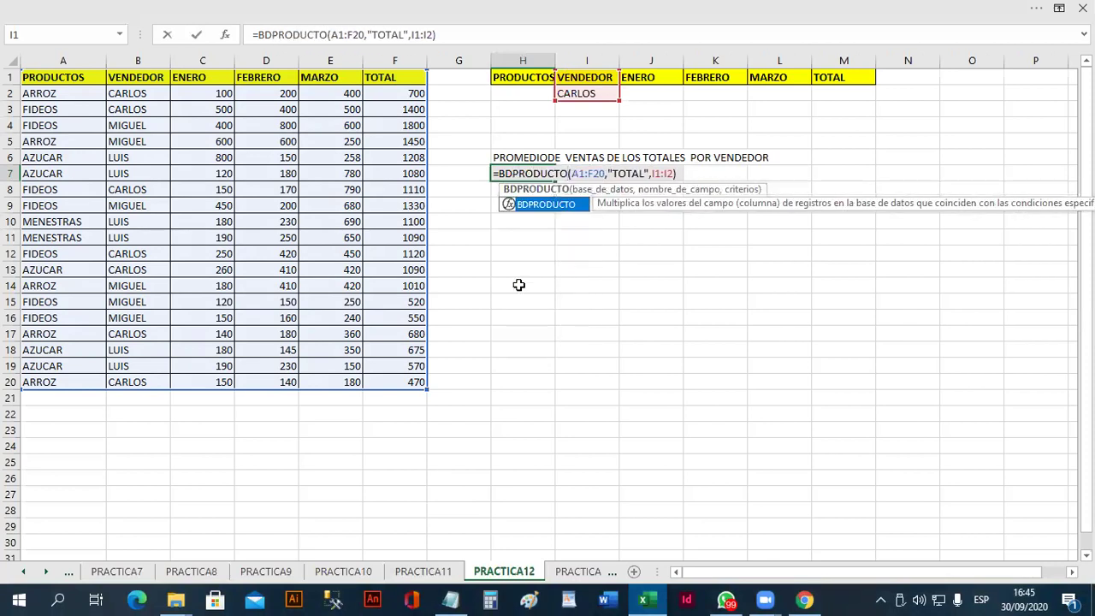
pyautogui.press('BackSpace')
pyautogui.press('BackSpace')
pyautogui.press('BackSpace')
pyautogui.press('BackSpace')
pyautogui.press('BackSpace')
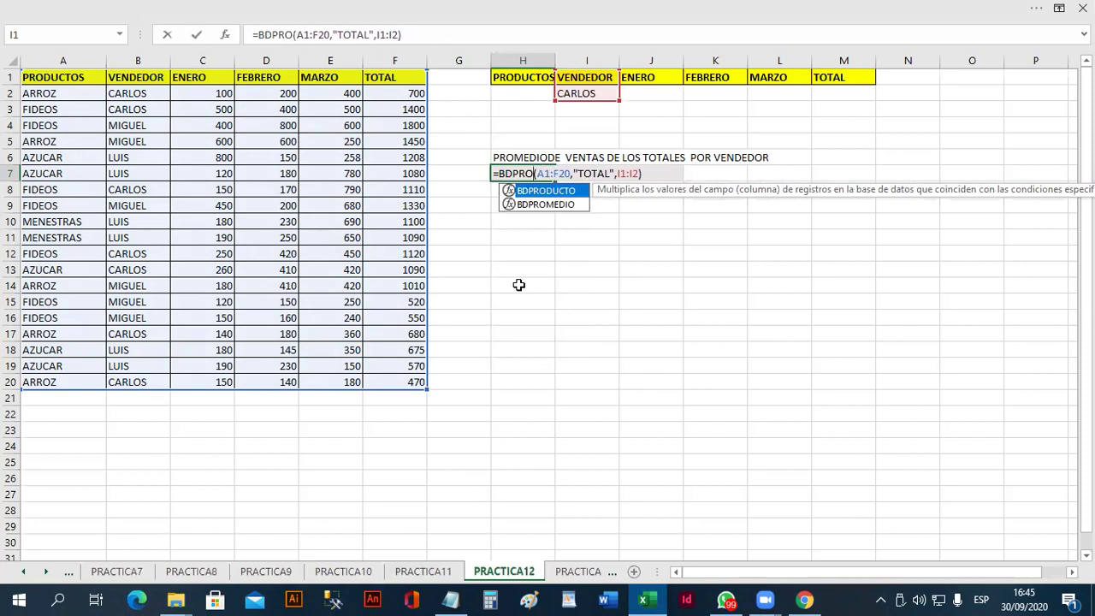
pyautogui.write('MEDIO')
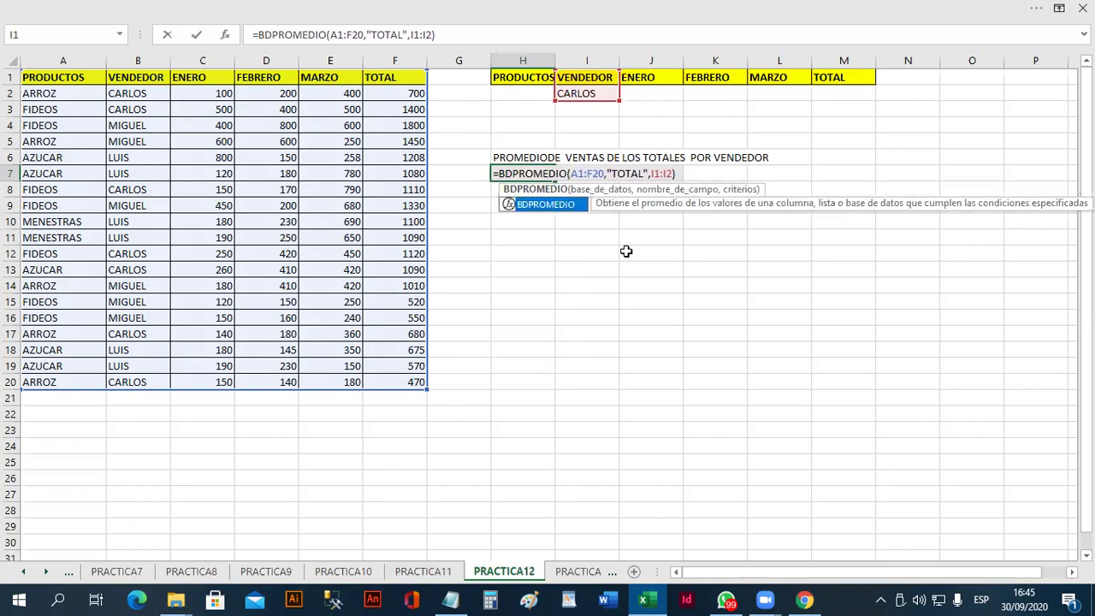
pyautogui.click(681, 173)
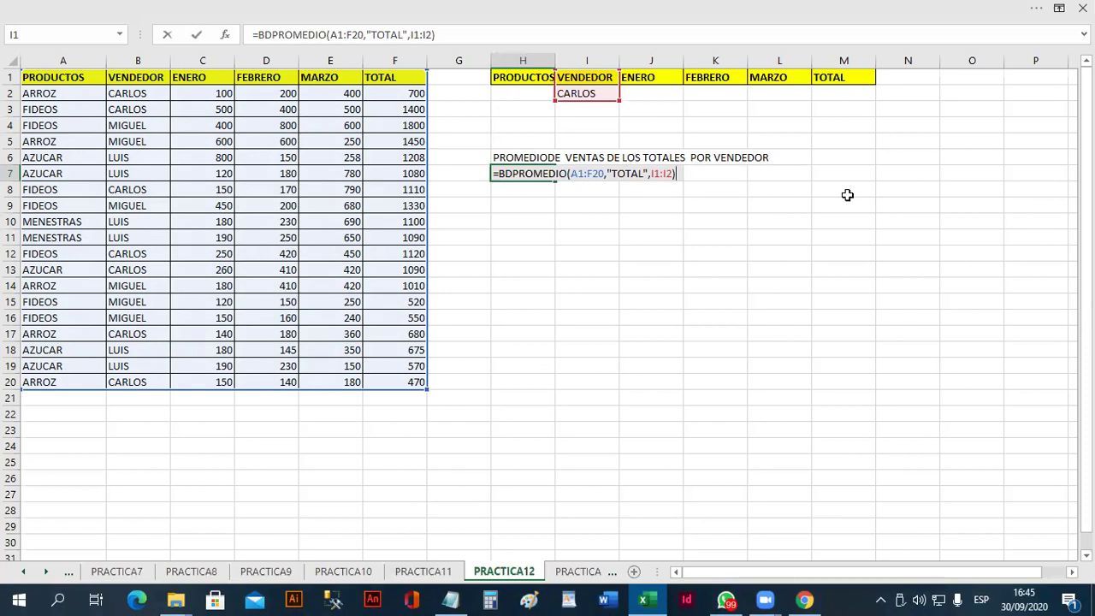
pyautogui.press('Return')
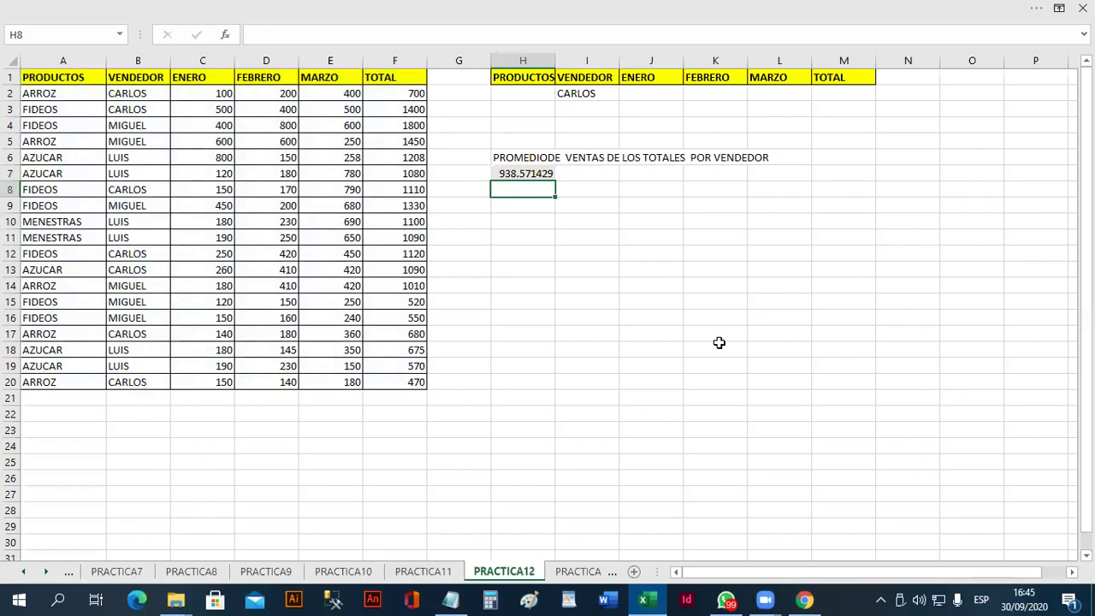
# Step: On the PRACTICA16 sheet, enter the vendor name from B2 as the VENDEDOR criterion in I2
pyautogui.click(585, 571)
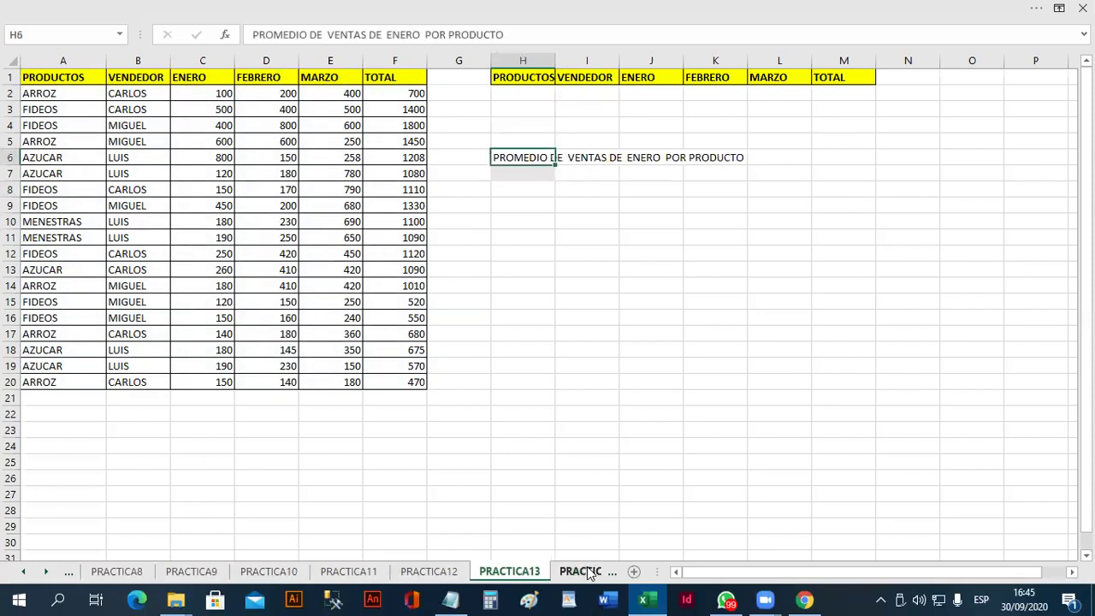
pyautogui.click(580, 571)
pyautogui.click(575, 572)
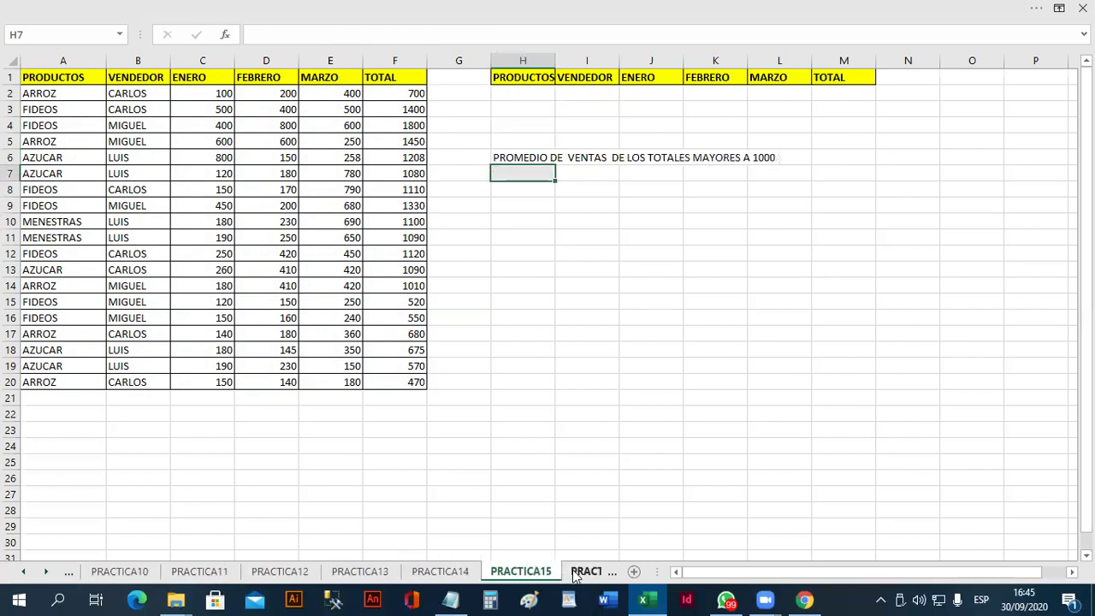
pyautogui.click(575, 571)
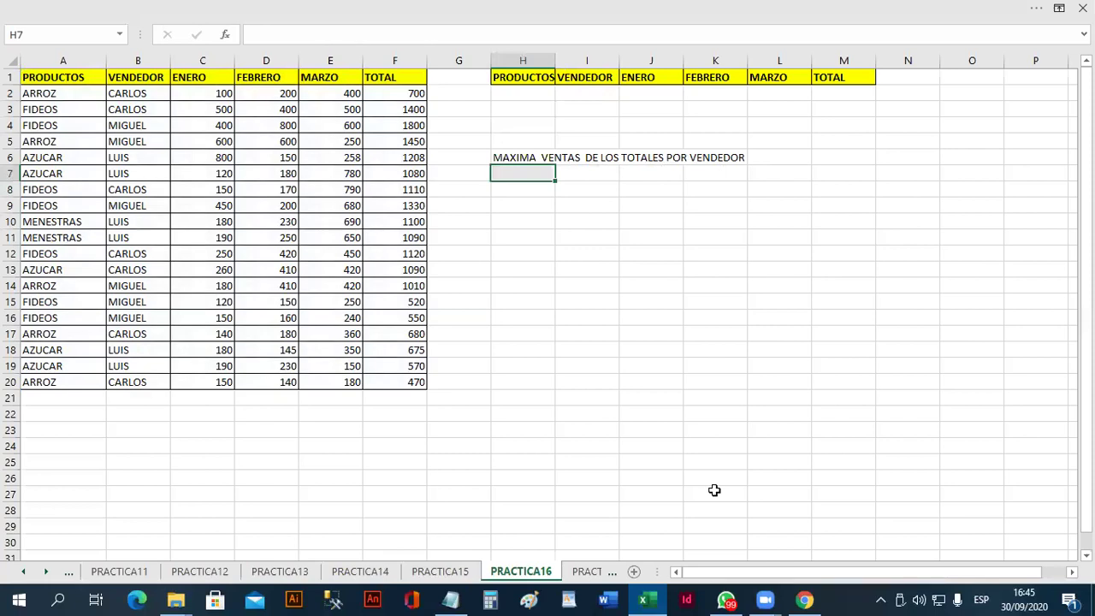
pyautogui.press('Up')
pyautogui.press('Up')
pyautogui.press('Up')
pyautogui.press('Up')
pyautogui.press('Right')
pyautogui.press('Up')
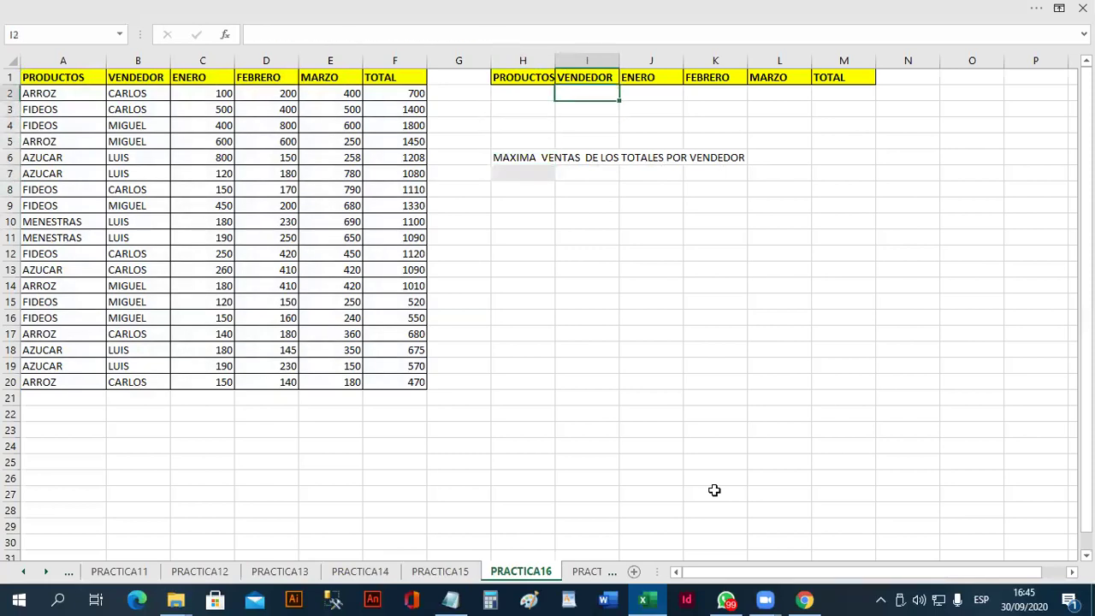
pyautogui.write('CARLOS')
pyautogui.press('Return')
# Step: Enter the formula =BDMAX(A1:F20,"TOTAL",I1:I2) in H7 to get the vendor's maximum TOTAL sale
pyautogui.press('Down')
pyautogui.press('Down')
pyautogui.press('Down')
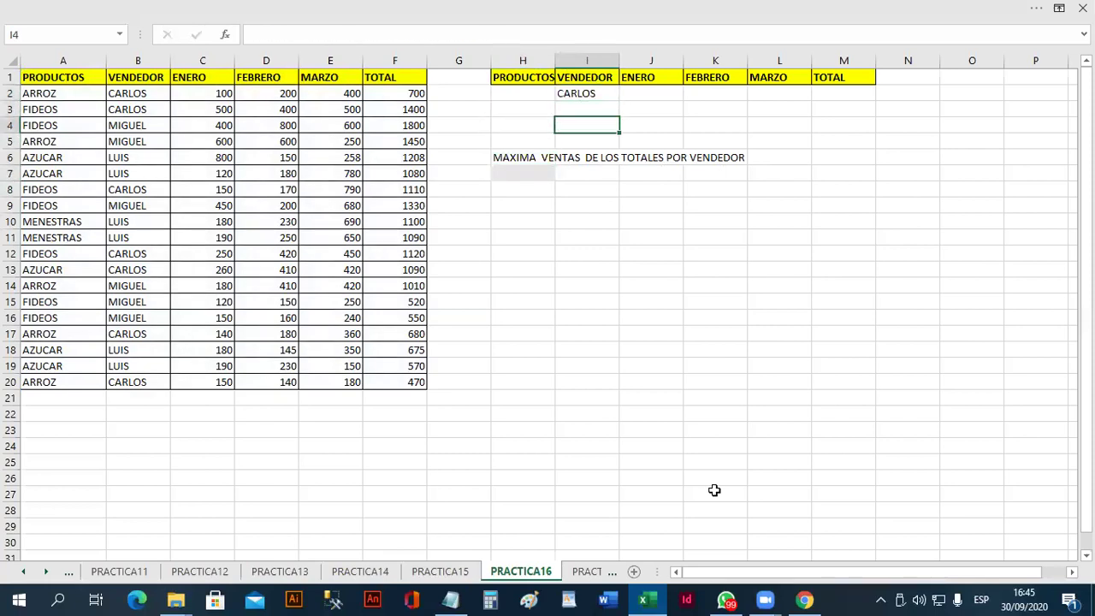
pyautogui.press('Left')
pyautogui.press('Down')
pyautogui.write('=BDMAX(')
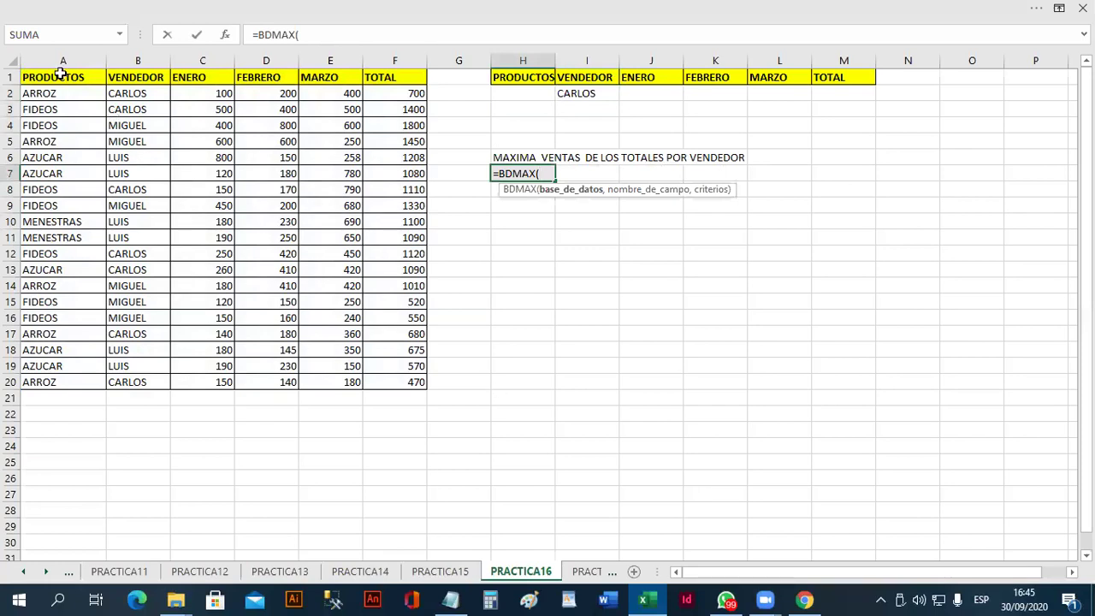
pyautogui.moveTo(60, 77); pyautogui.dragTo(391, 377)
pyautogui.write(',"')
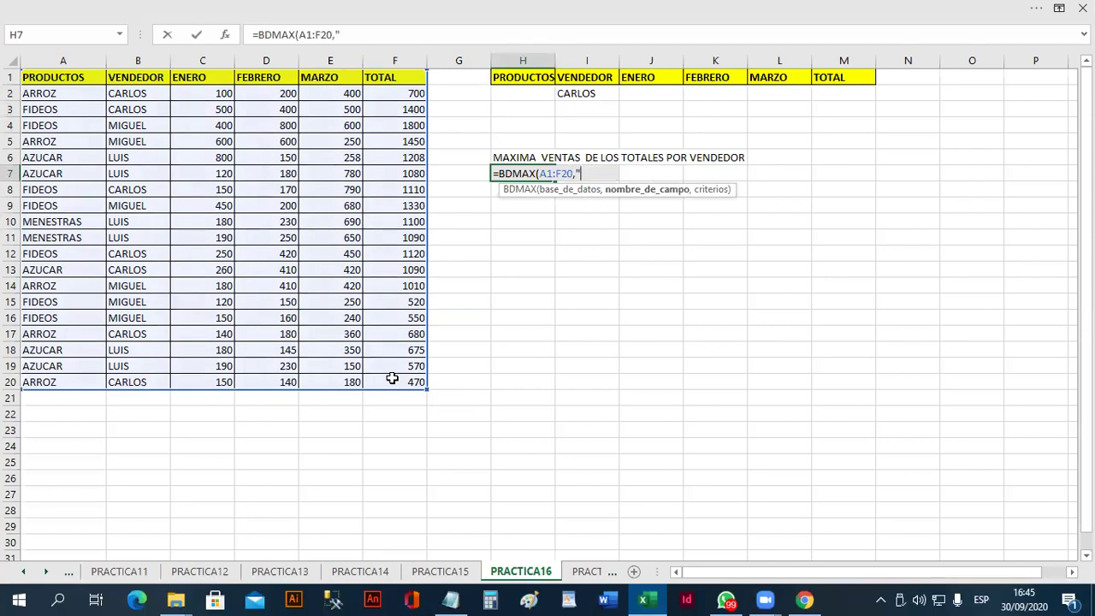
pyautogui.write('TOTAL"')
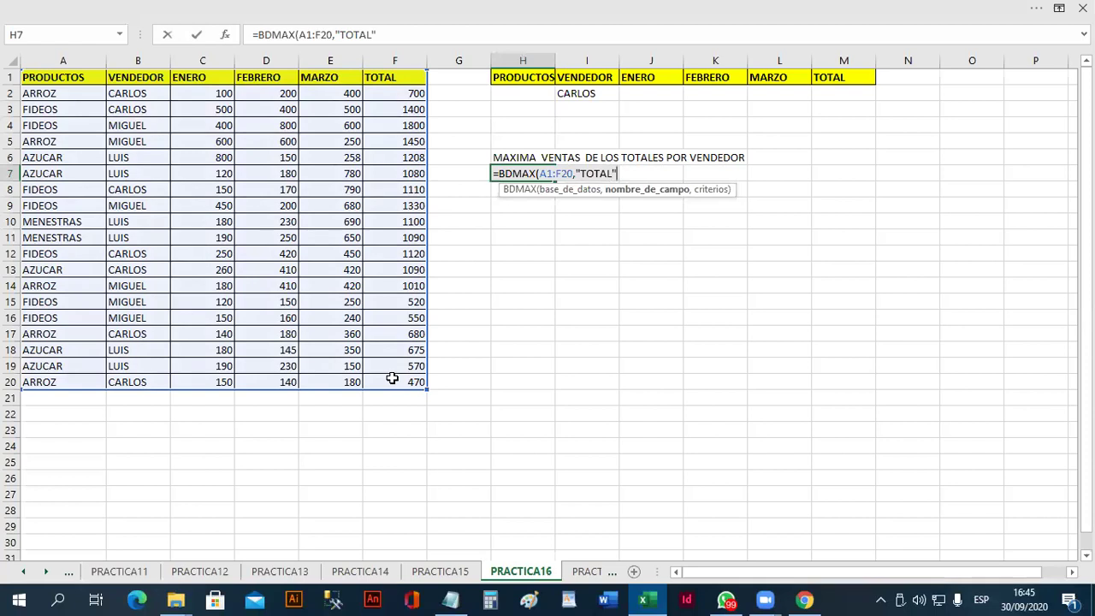
pyautogui.write(',')
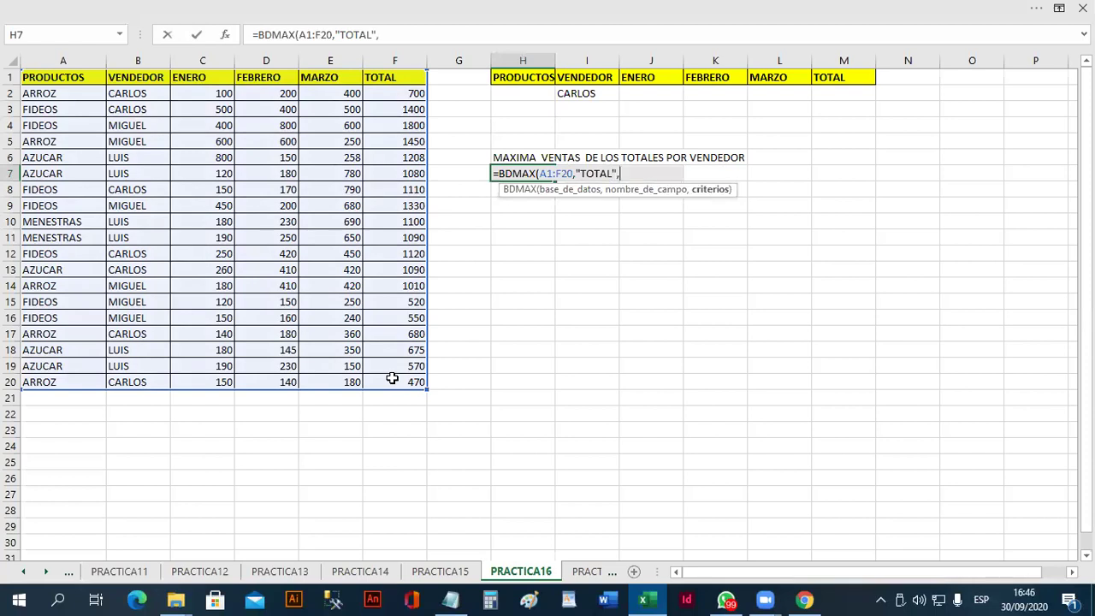
pyautogui.click(583, 82)
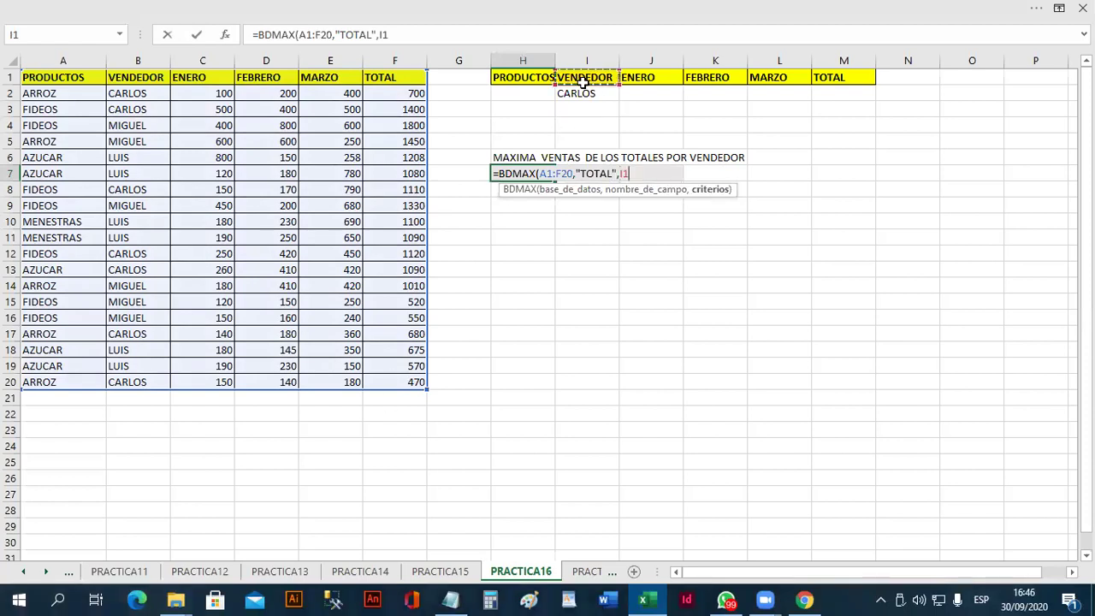
pyautogui.moveTo(582, 82); pyautogui.dragTo(583, 96)
pyautogui.write(')')
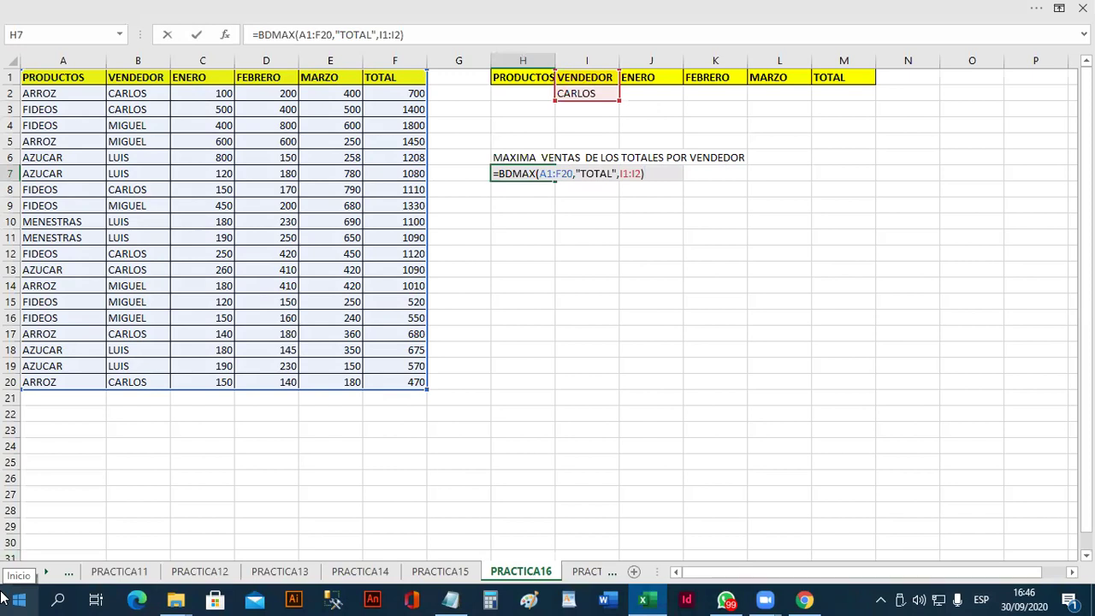
pyautogui.press('Return')
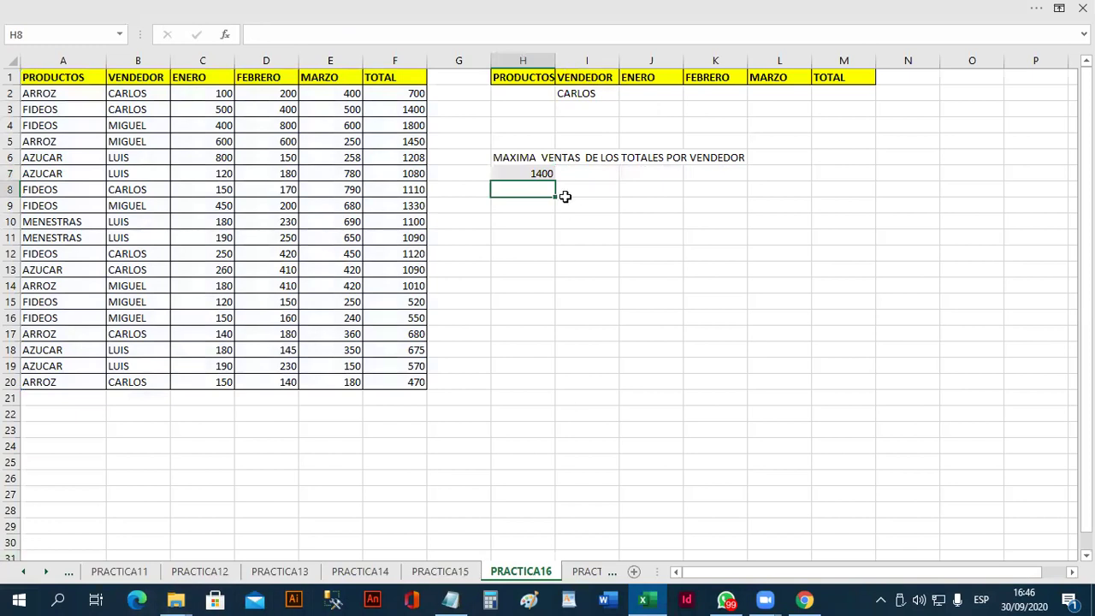
# Step: On the PRACTICA22 sheet, enter the formula =BDCONTARA(A1:F20,"ENERO",I1:I2) in H7 to count the vendor's ENERO sales
pyautogui.click(590, 573)
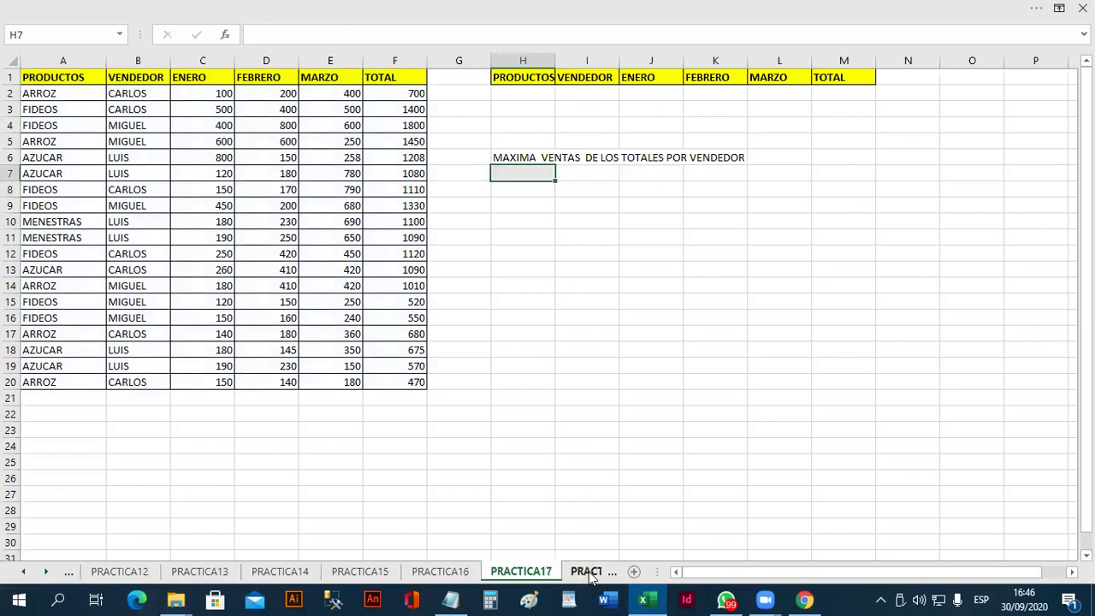
pyautogui.click(580, 571)
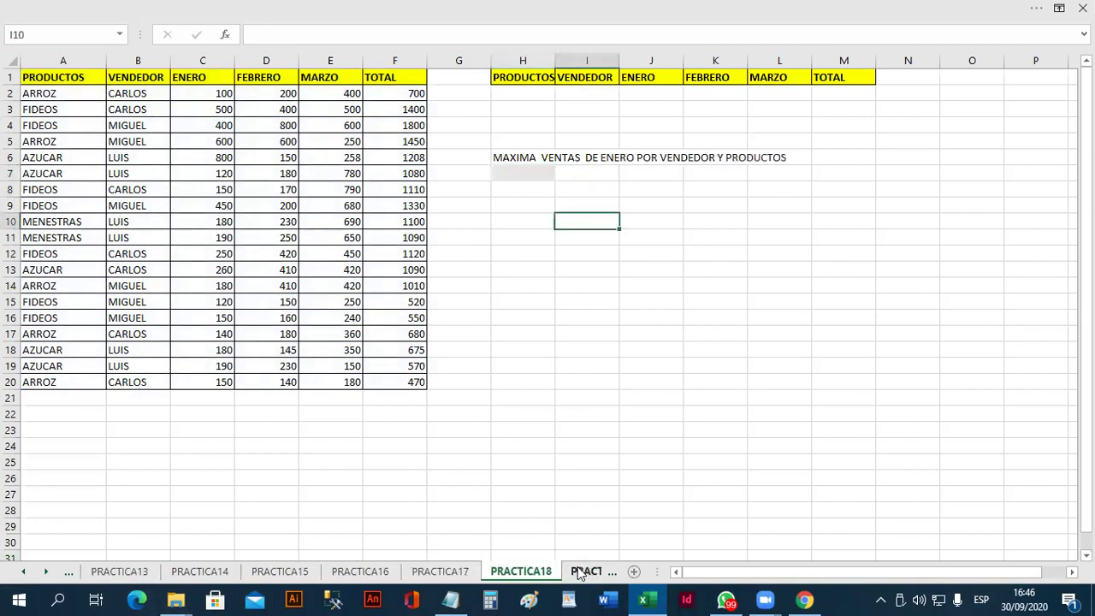
pyautogui.click(579, 572)
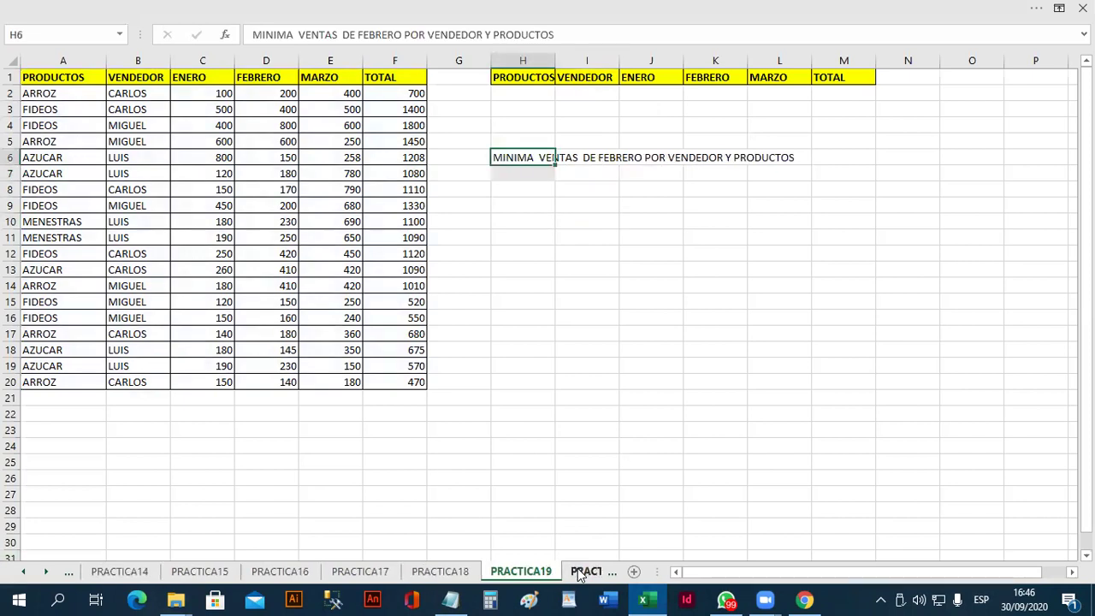
pyautogui.click(579, 571)
pyautogui.click(579, 571)
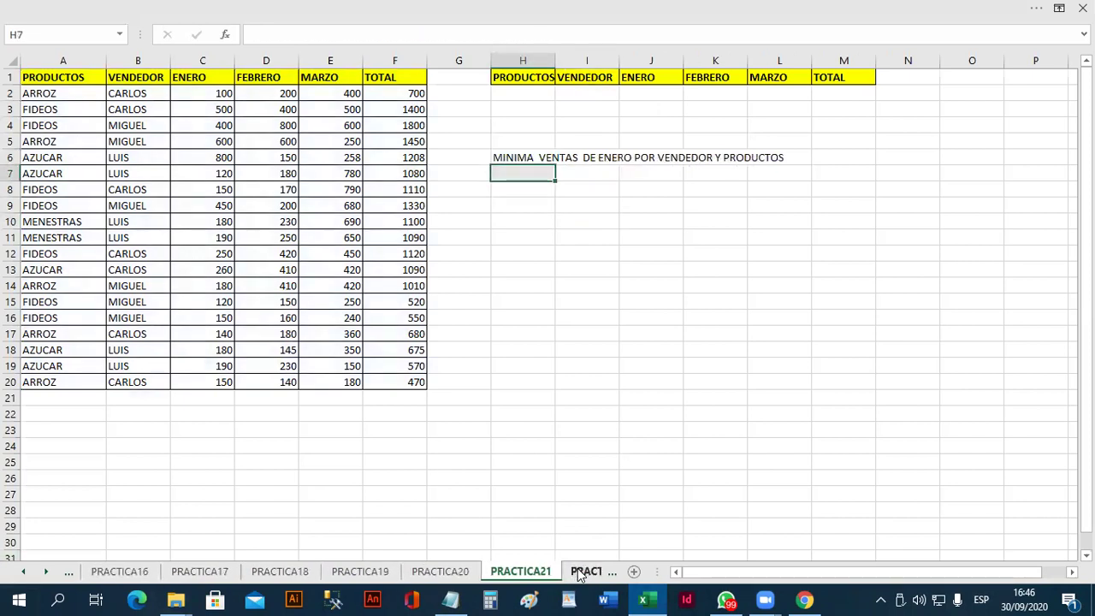
pyautogui.click(579, 571)
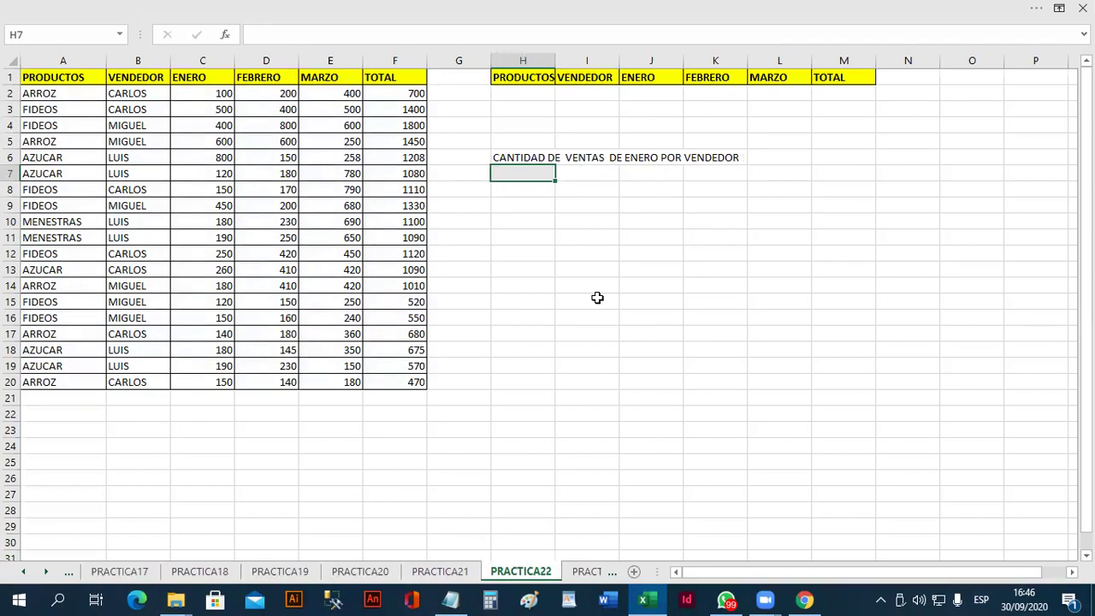
pyautogui.write('=BD')
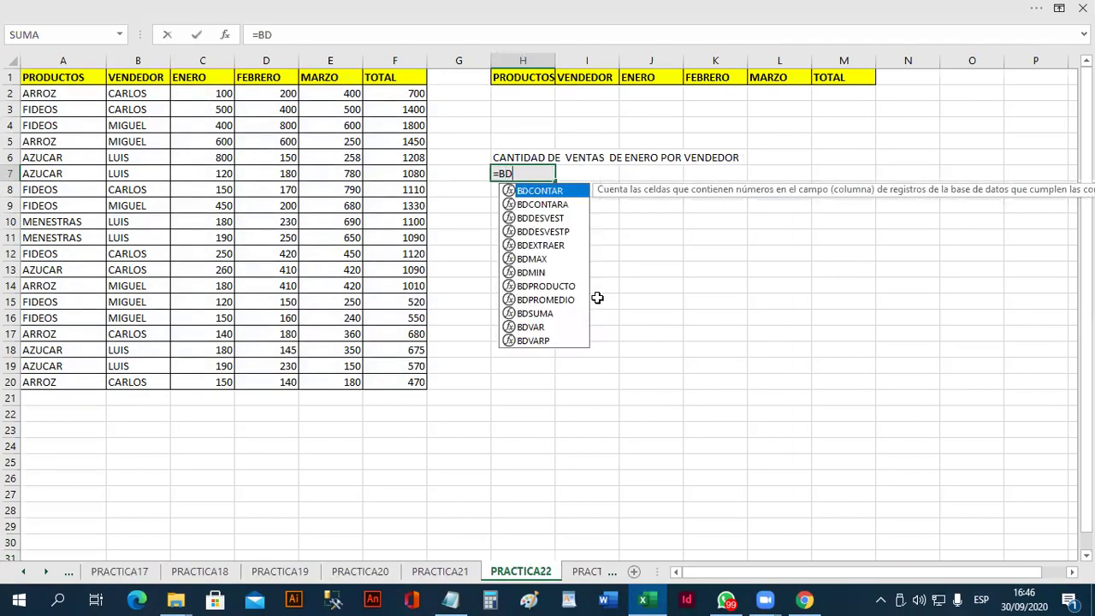
pyautogui.press('Down')
pyautogui.press('Tab')
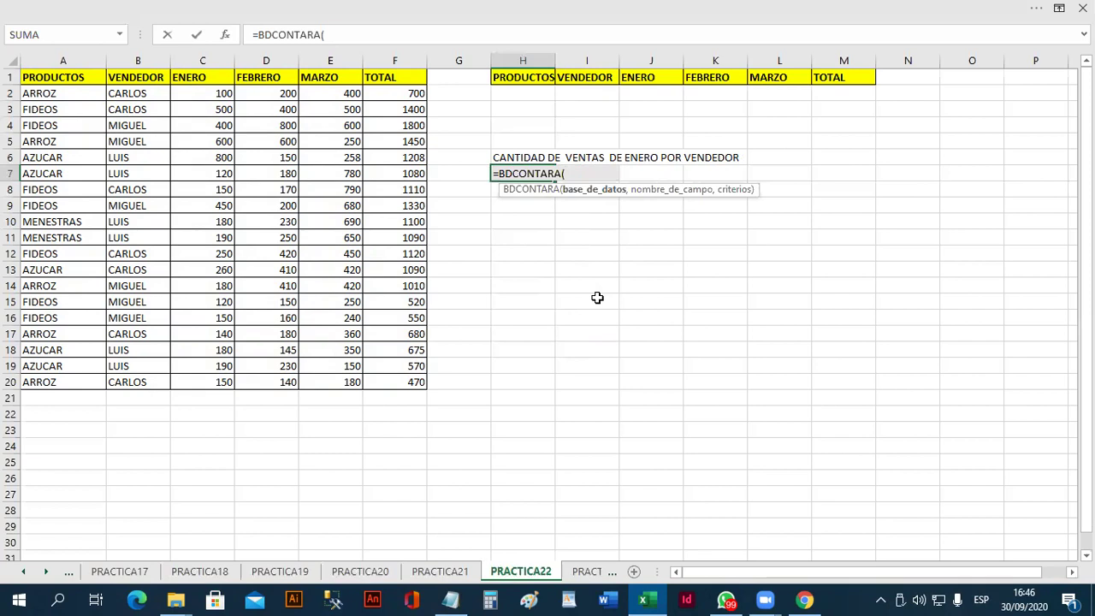
pyautogui.moveTo(77, 78); pyautogui.dragTo(389, 384)
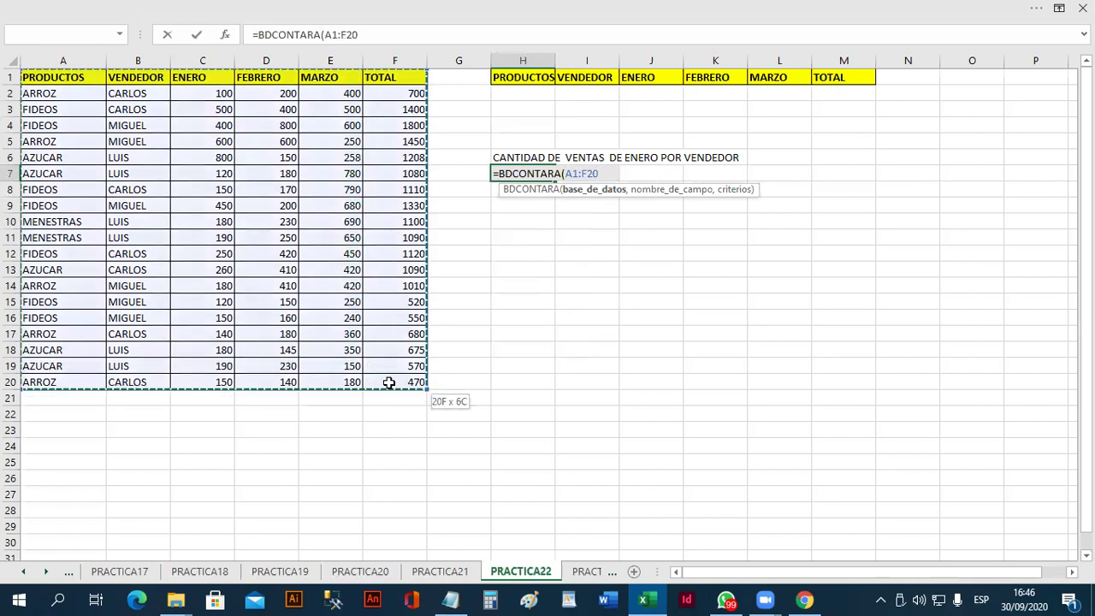
pyautogui.write(',"ENERO",')
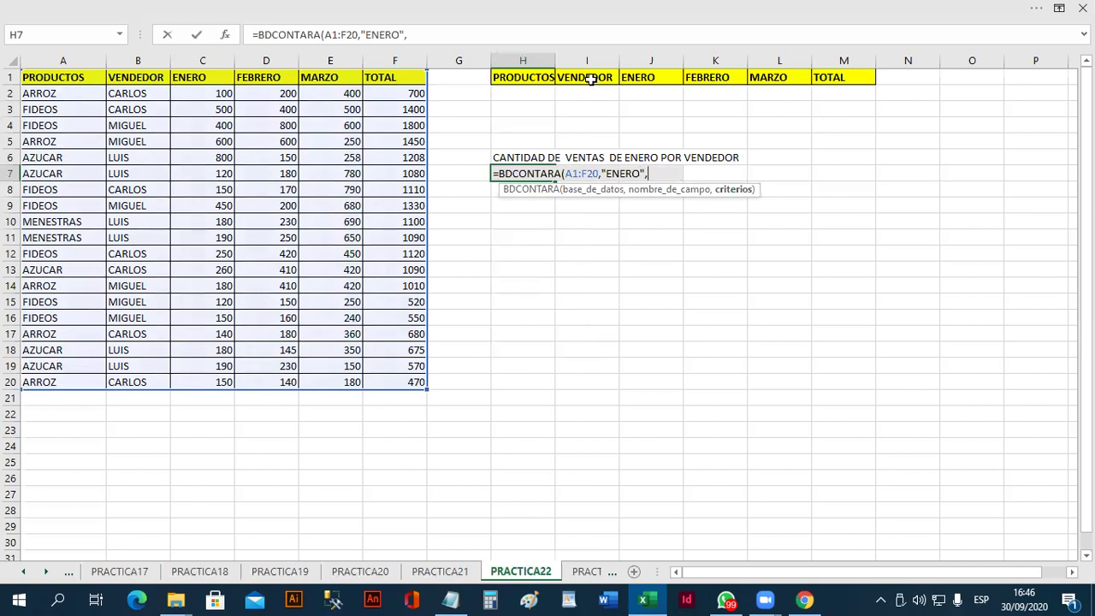
pyautogui.moveTo(594, 78); pyautogui.dragTo(592, 87)
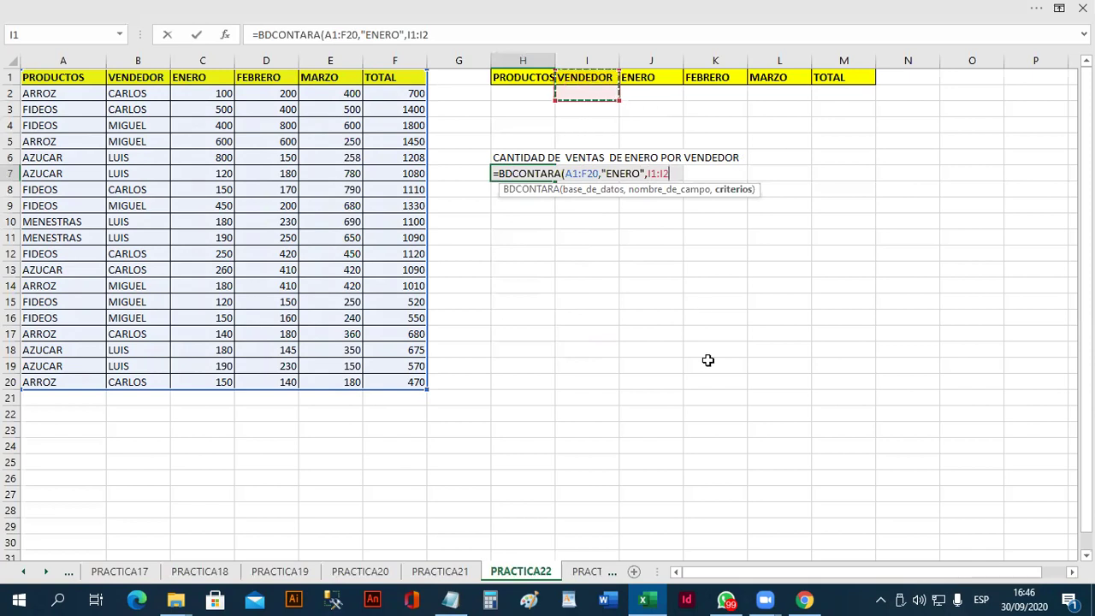
pyautogui.write(')')
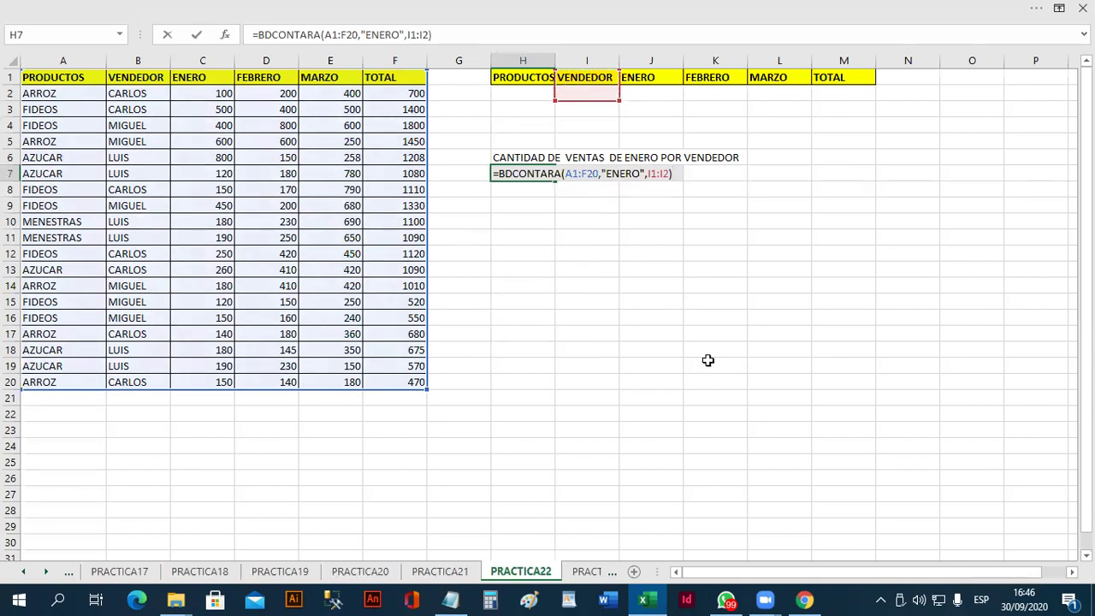
pyautogui.press('Return')
# Step: Enter the vendor name from B2 as the VENDEDOR criterion in I2 on PRACTICA22
pyautogui.press('Up')
pyautogui.press('Up')
pyautogui.press('Up')
pyautogui.press('Up')
pyautogui.press('Right')
pyautogui.press('Up')
pyautogui.press('Up')
pyautogui.write('CARLOS')
pyautogui.press('Return')
# Step: Test the vendor names from B6 and B4 as the criterion in I2, and restore the vendor name from B2
pyautogui.press('Up')
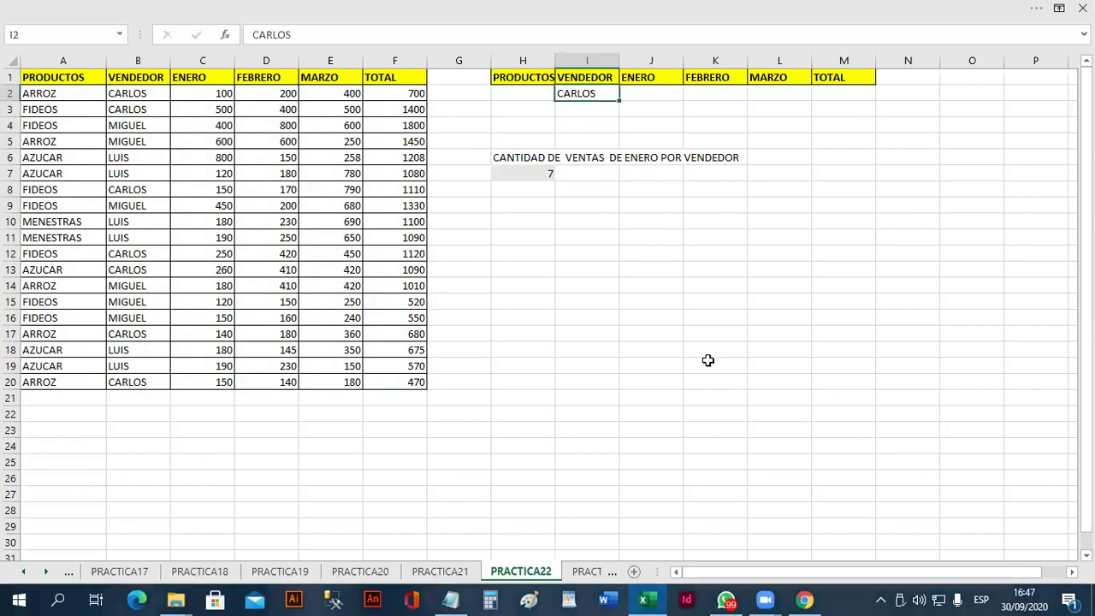
pyautogui.write('LUIS')
pyautogui.press('Return')
pyautogui.press('Up')
pyautogui.write('MIGUEL')
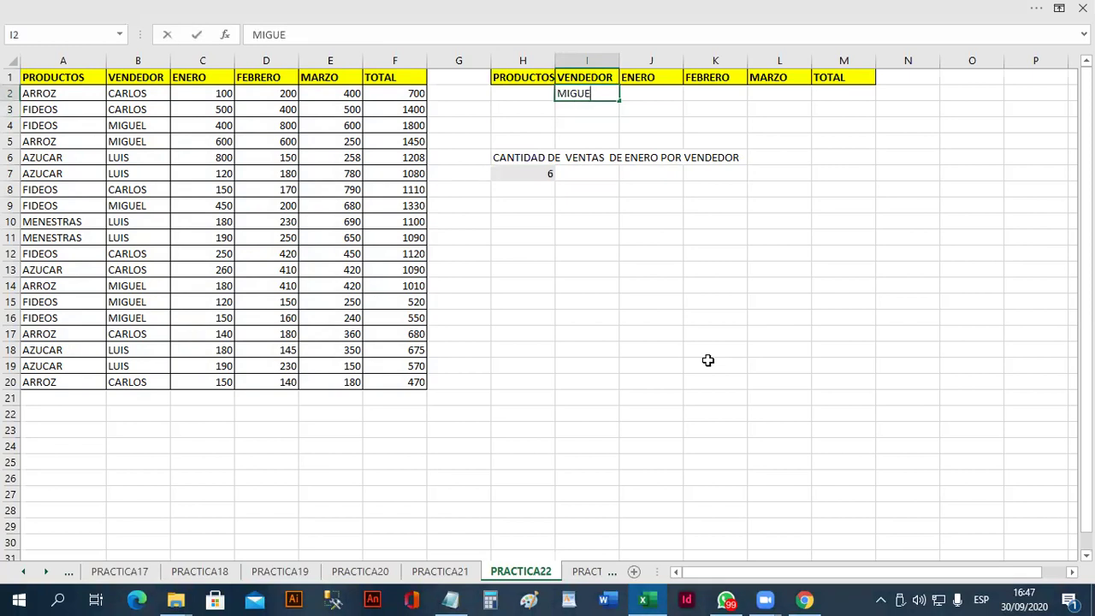
pyautogui.press('Return')
pyautogui.press('Up')
pyautogui.write('CARLOS')
pyautogui.press('Return')
# Step: Review the BDCONTARA formula in H7 and its highlighted database and criteria ranges
pyautogui.press('Down')
pyautogui.press('Down')
pyautogui.press('Down')
pyautogui.press('Down')
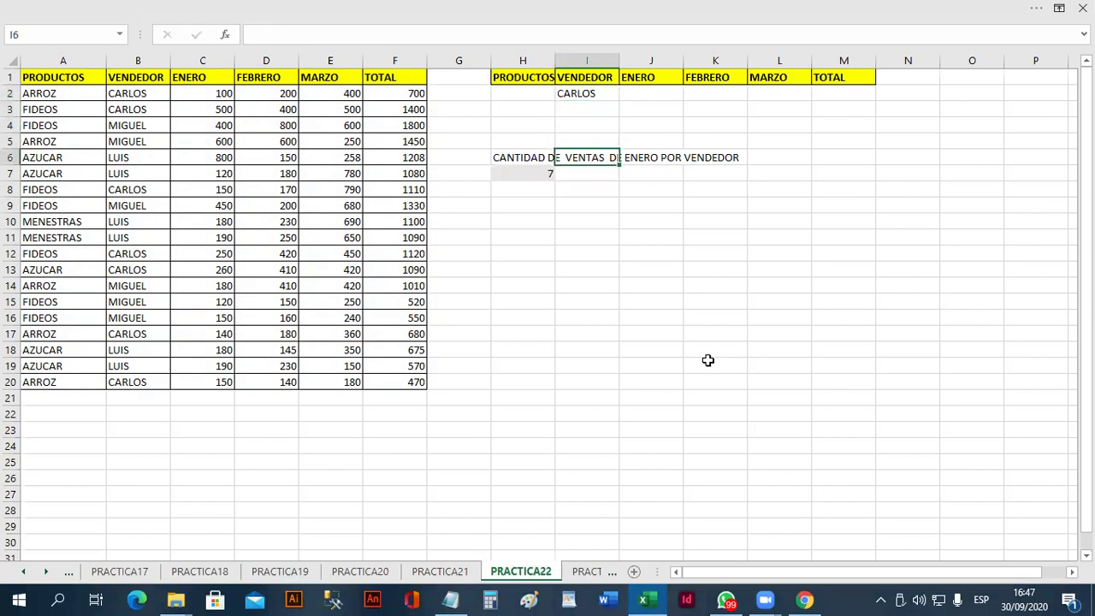
pyautogui.press('Left')
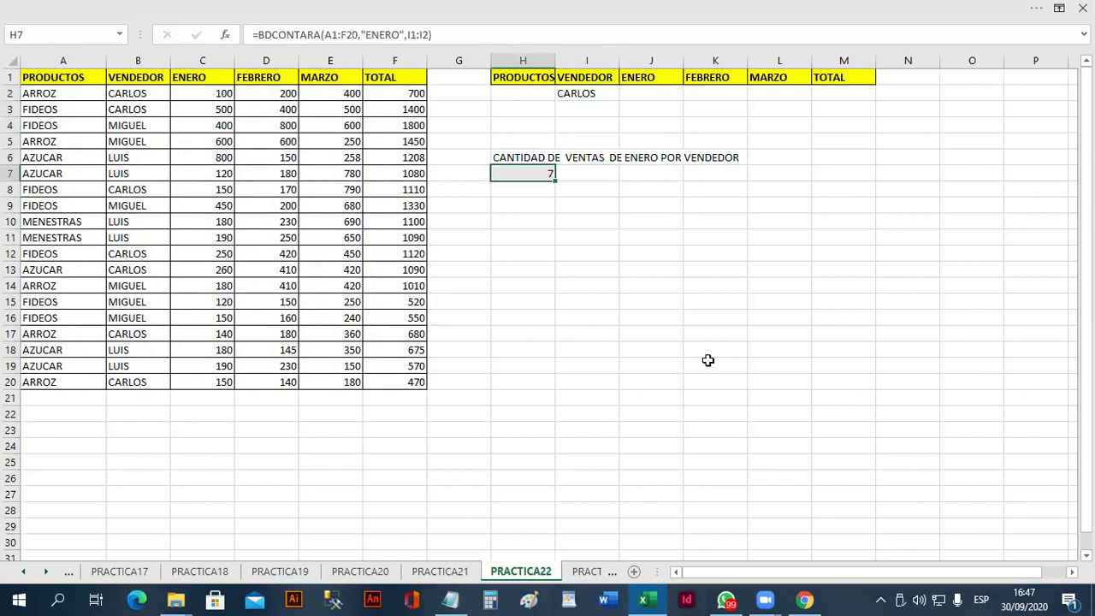
pyautogui.press('F2')
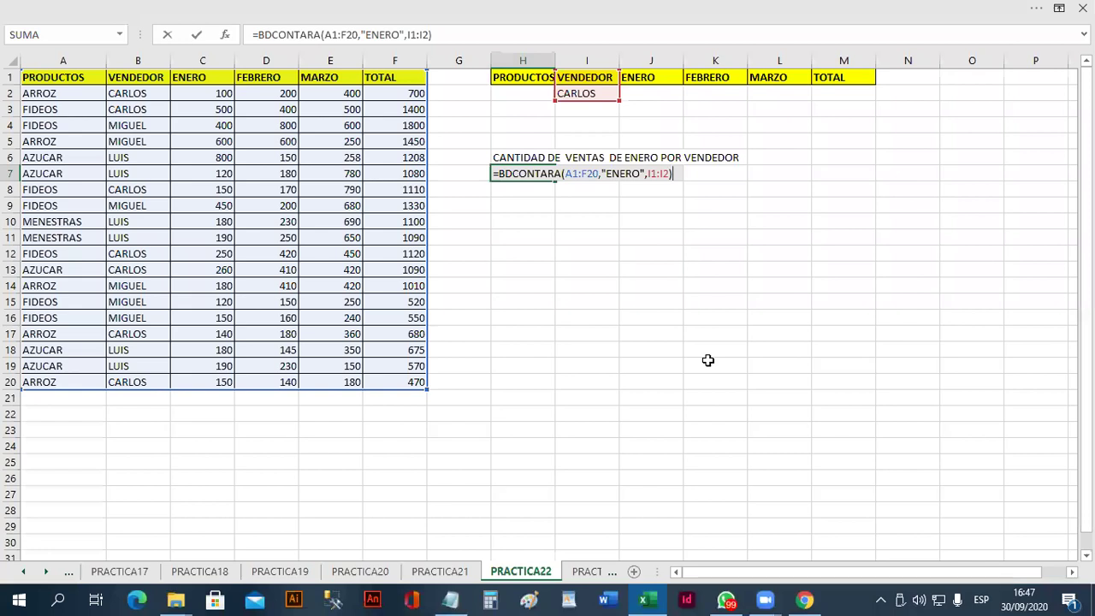
pyautogui.press('Return')
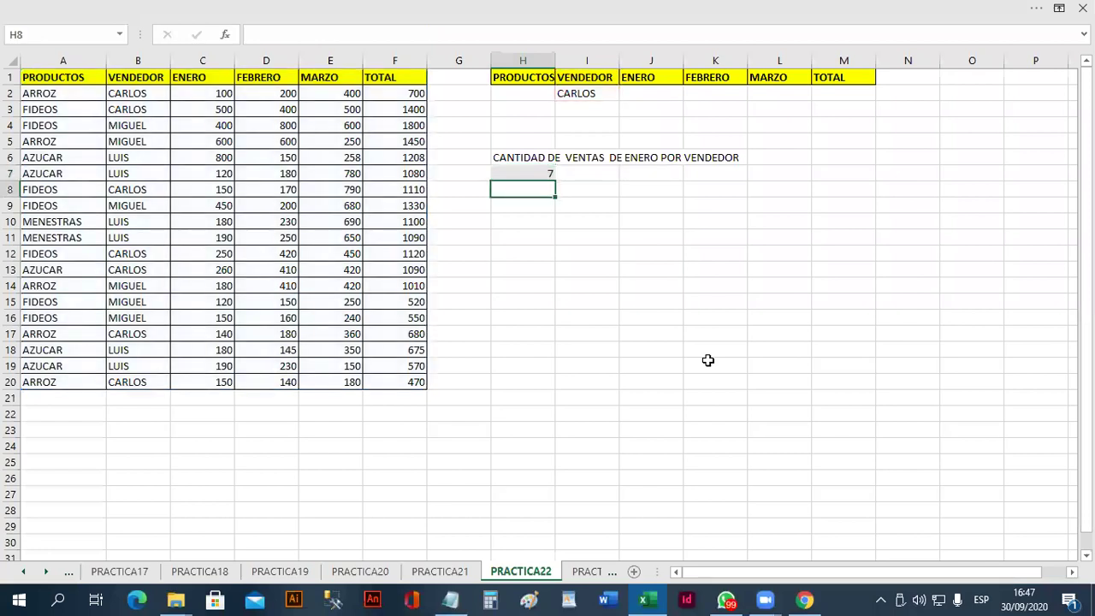